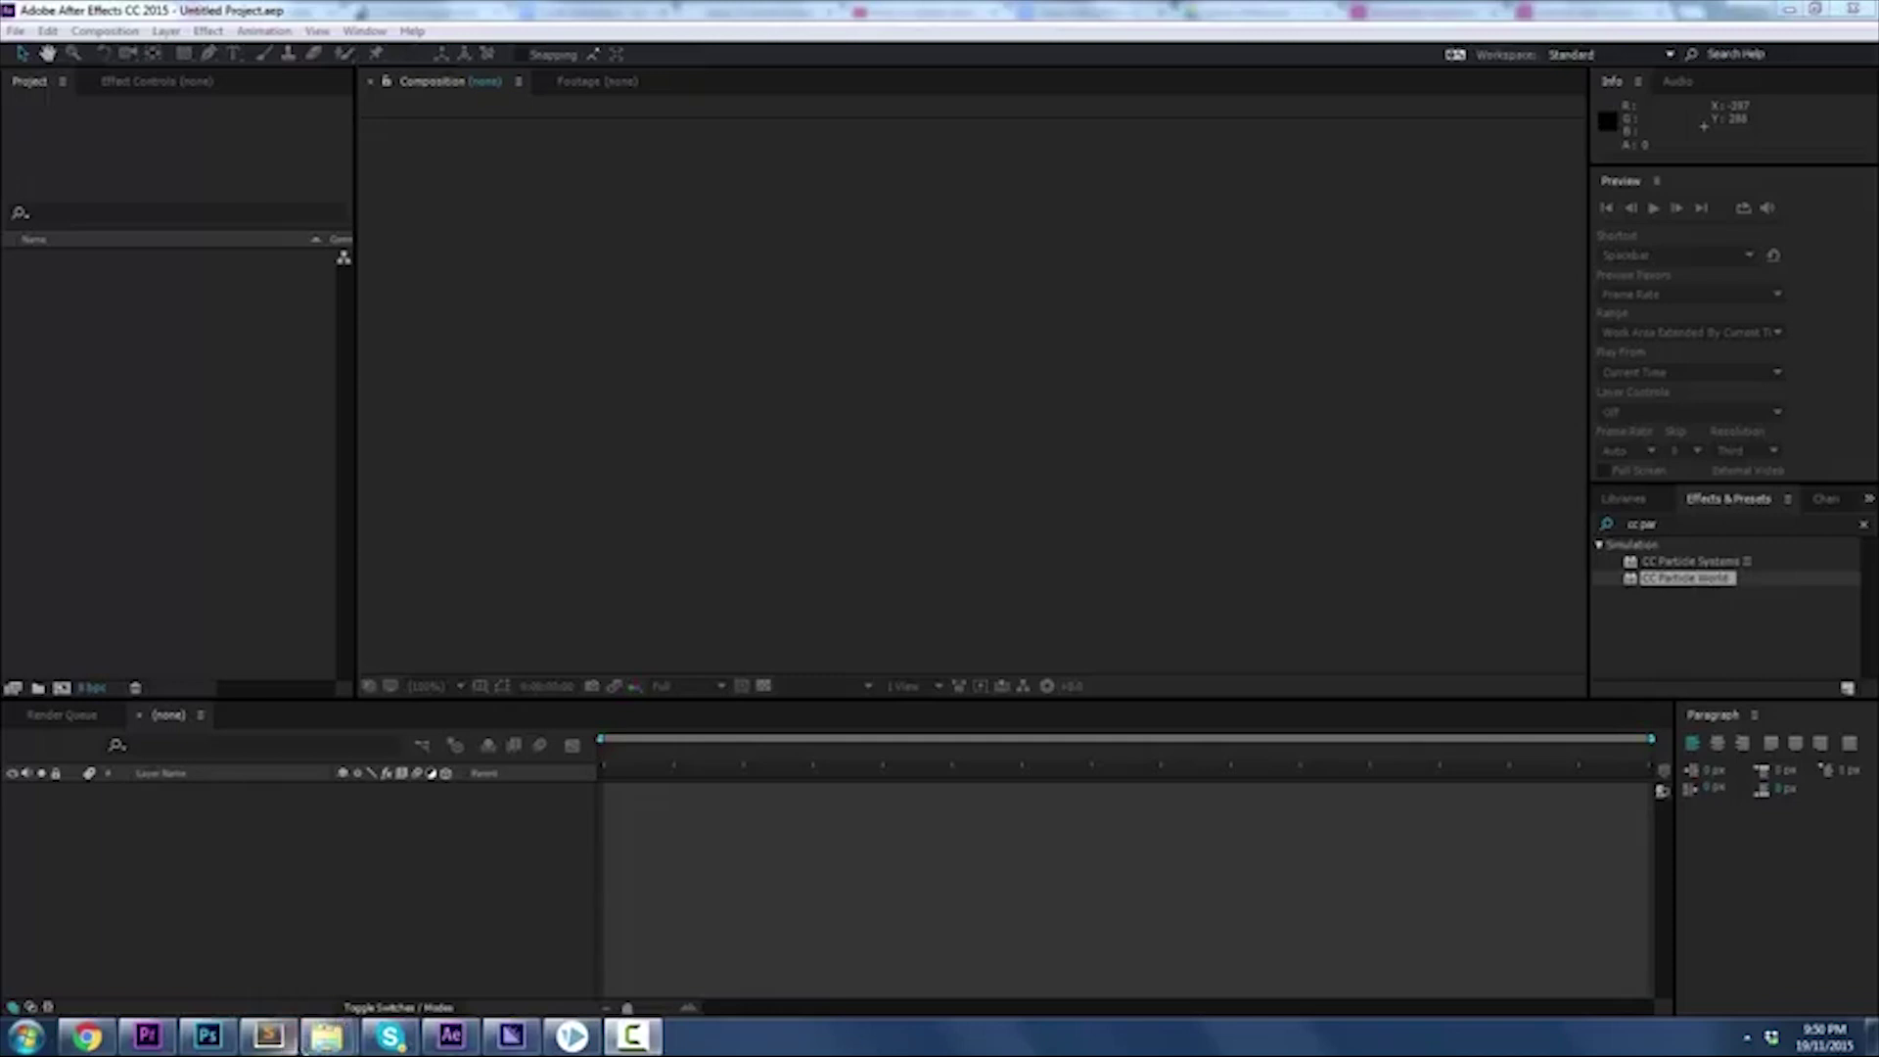
Import abandoned-car-on-fire_ZJqhP1her.mov from the Downloads folder and create a composition from the clip
mouse_move(329, 1043)
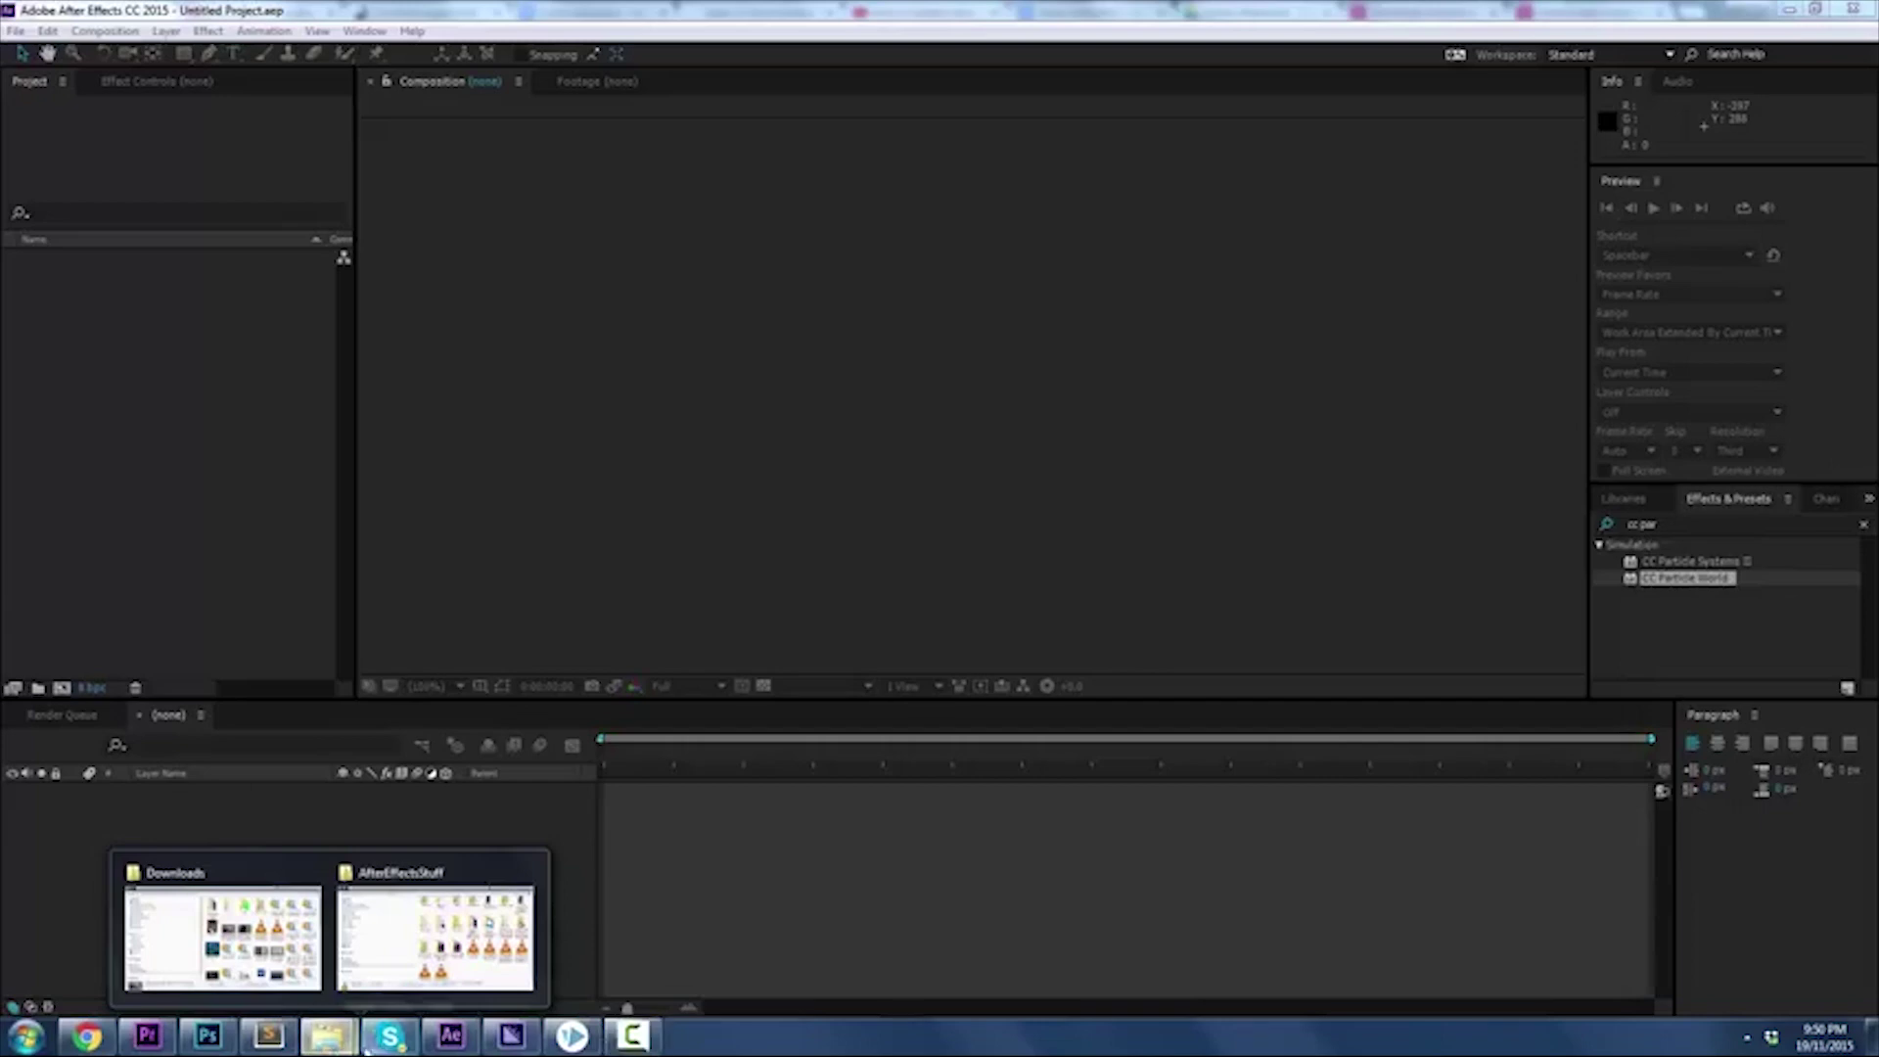
left_click(286, 920)
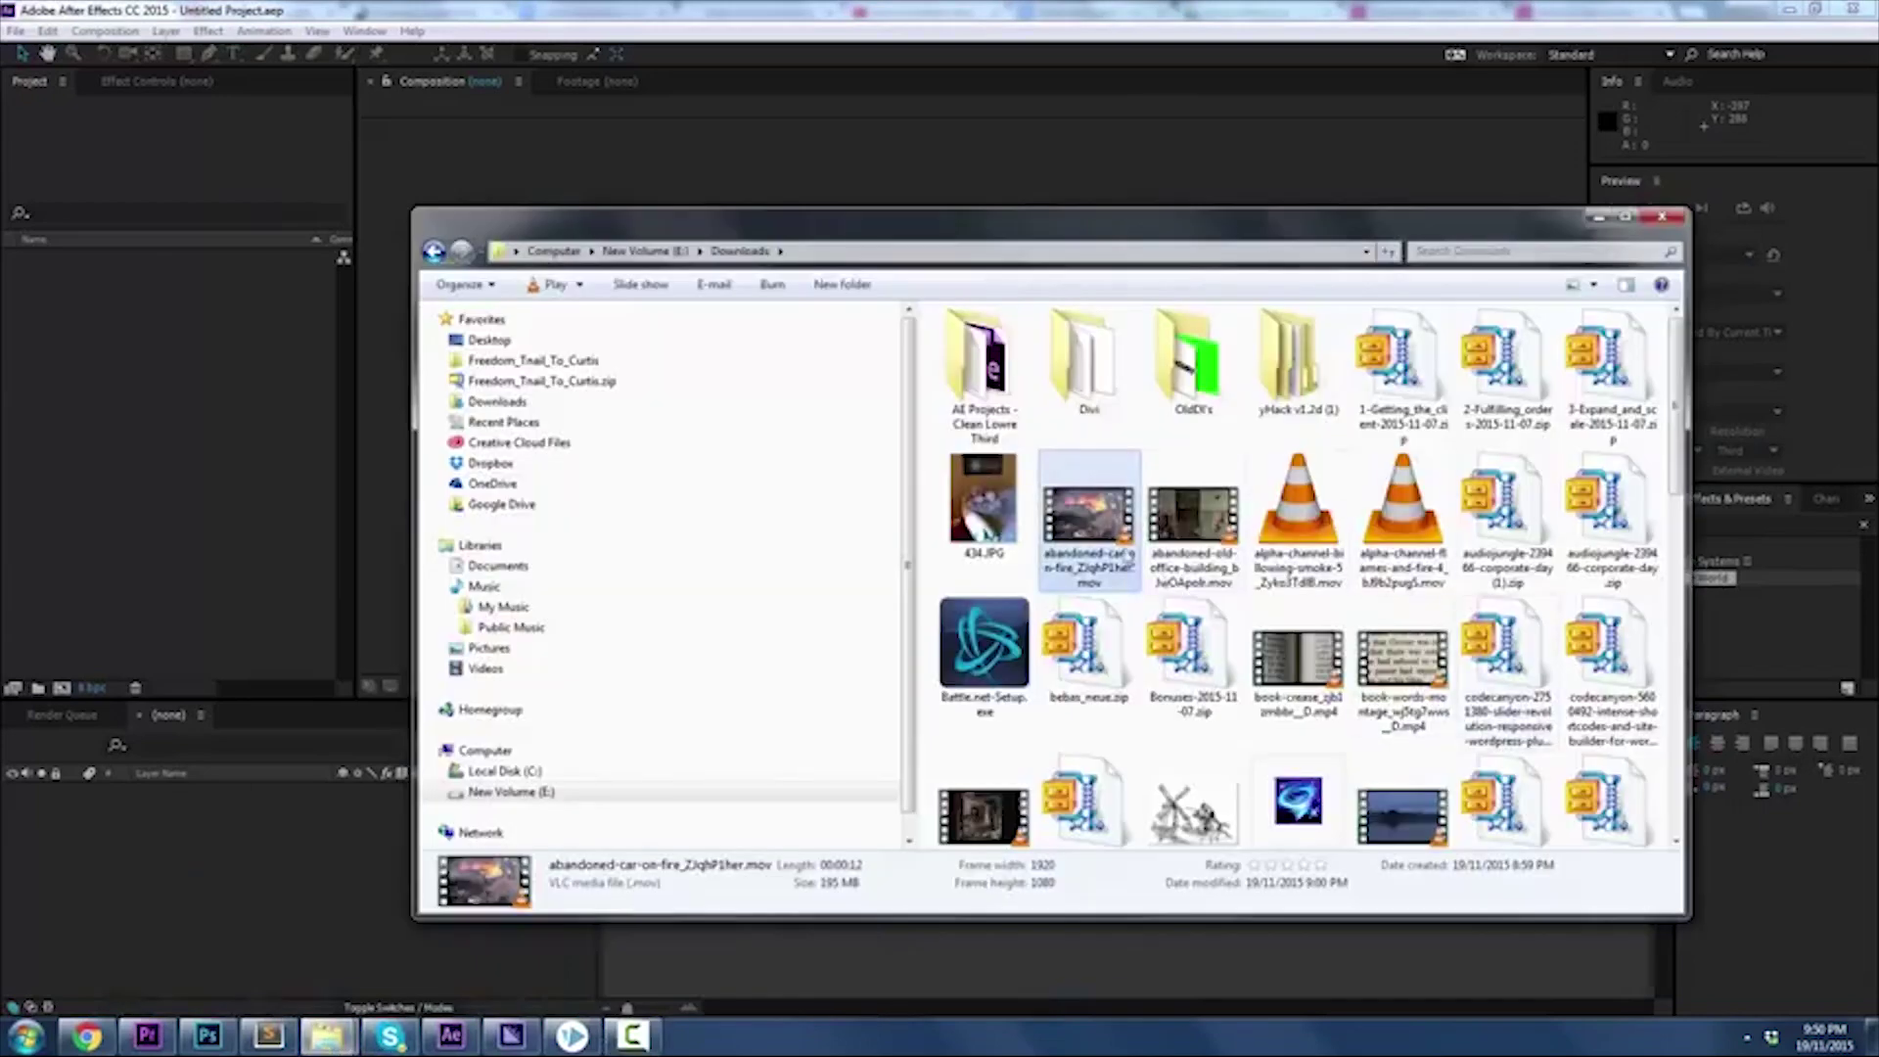
left_click_drag(1116, 538, 171, 449)
left_click(252, 12)
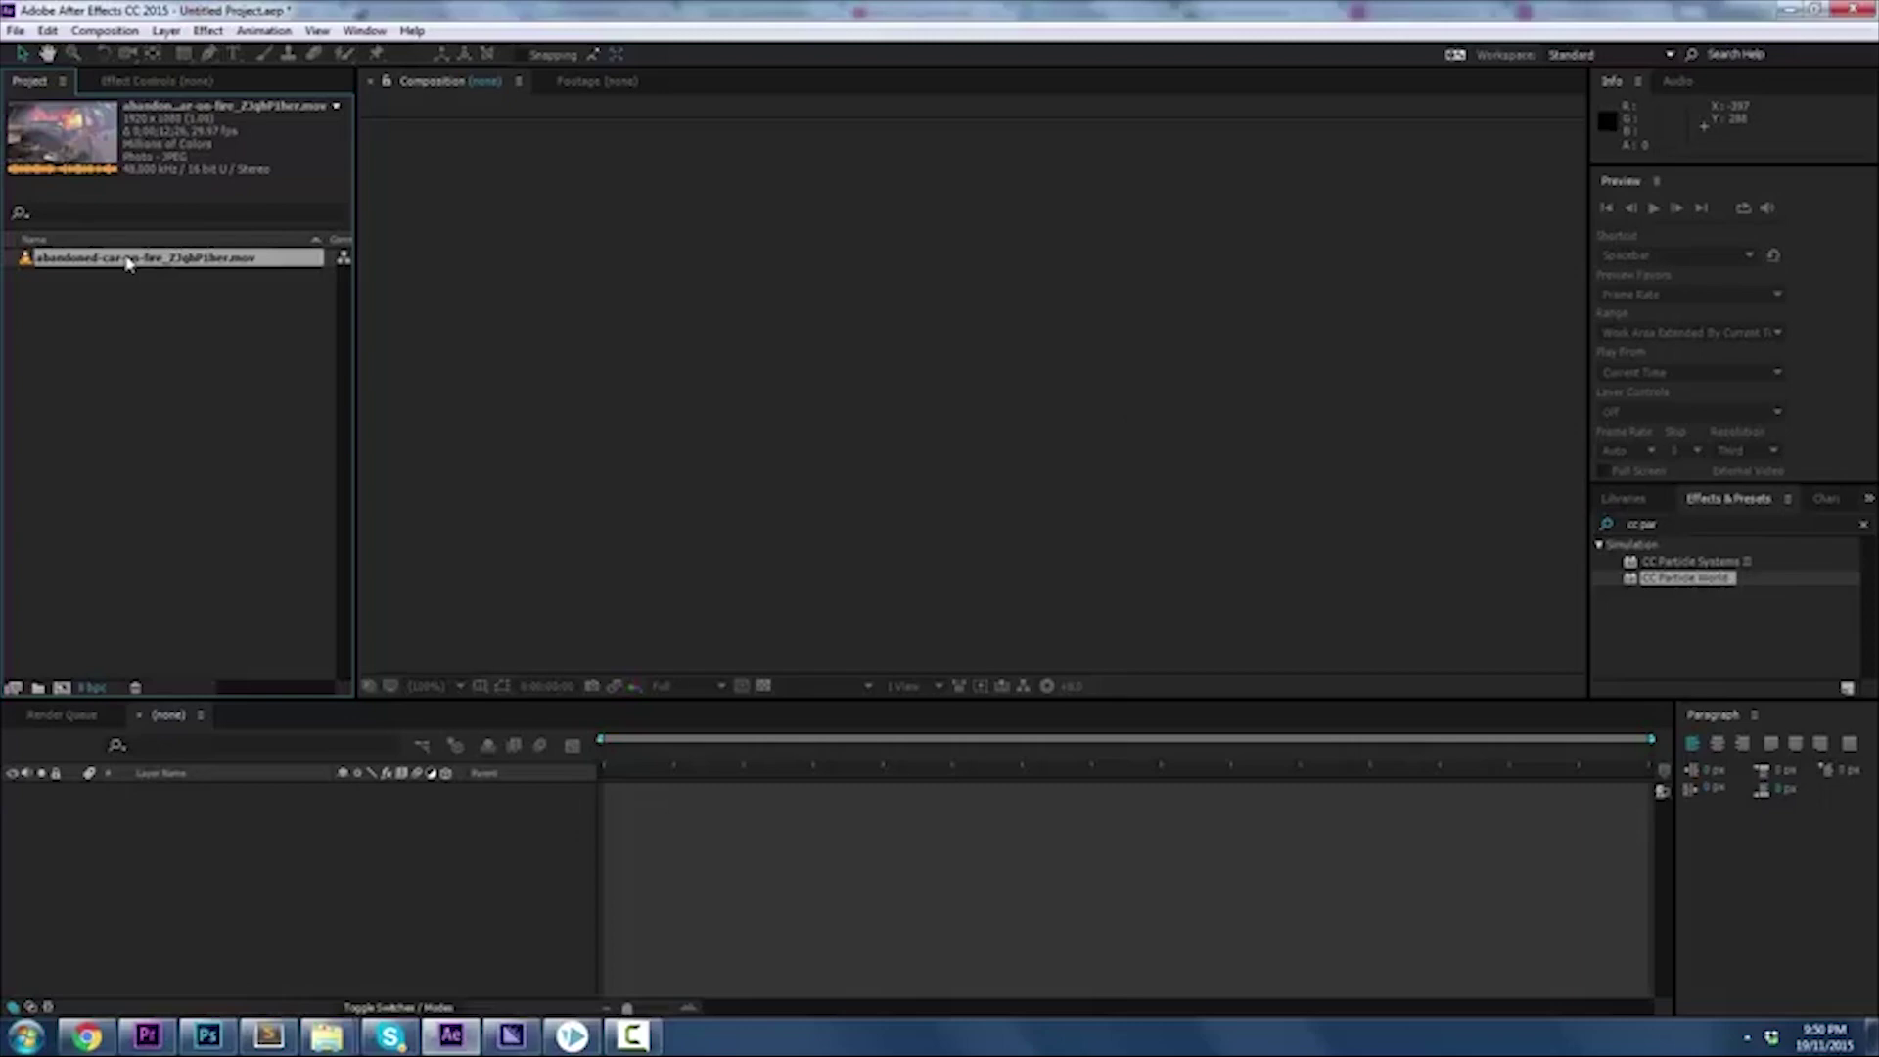
left_click_drag(130, 262, 65, 695)
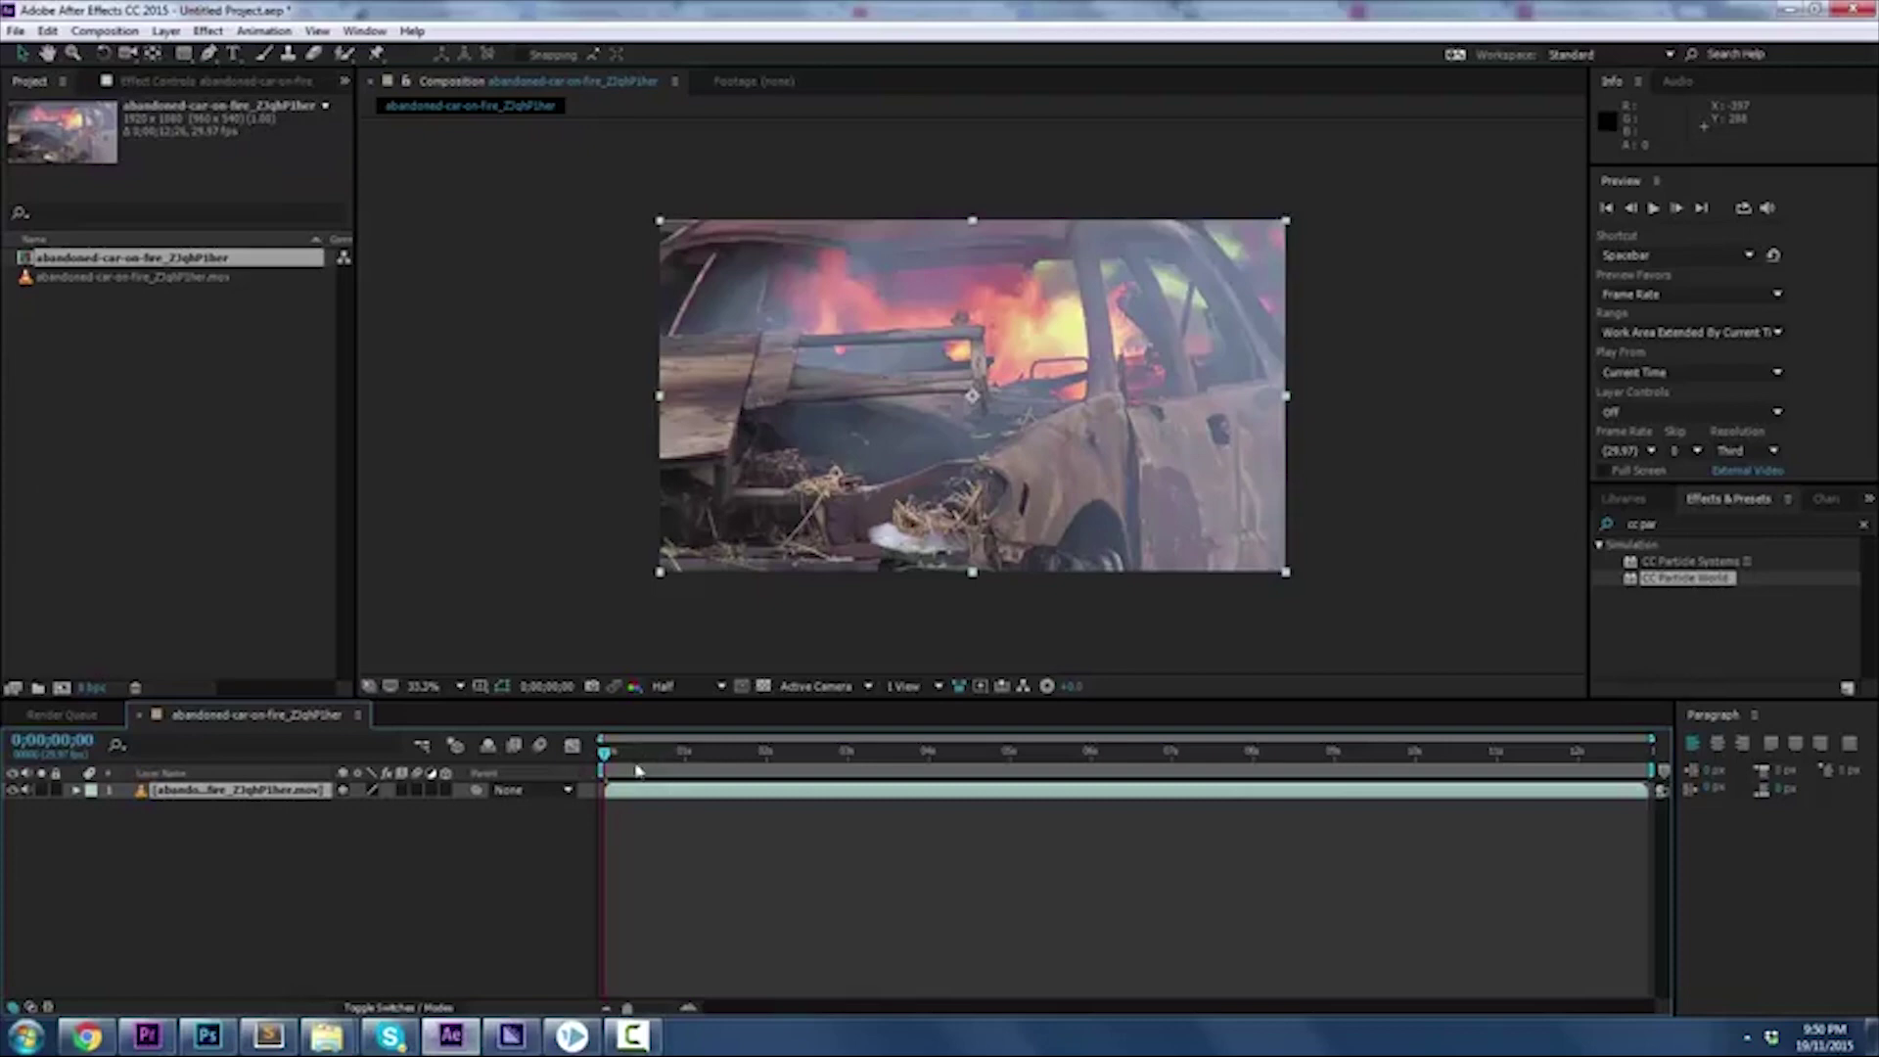
Trim the end of the burning car clip to about 2 seconds and preview it from the start
key("space")
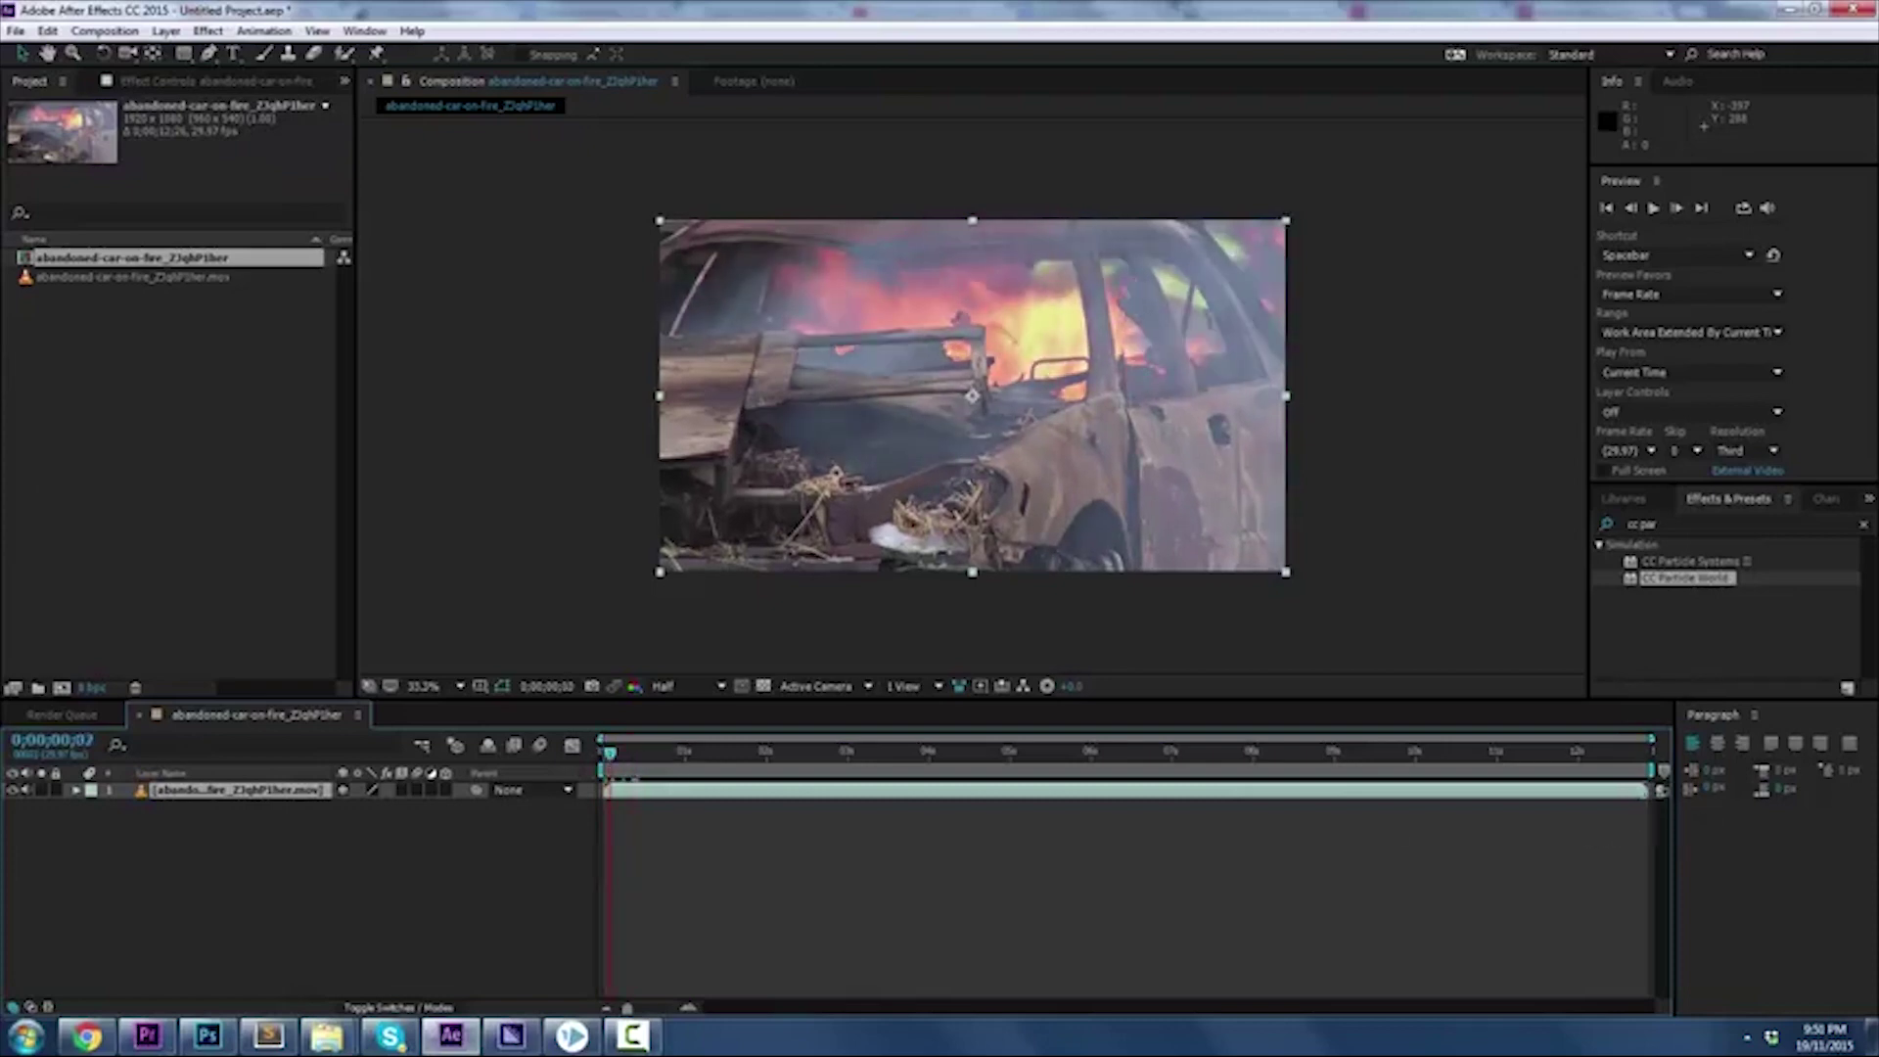
left_click_drag(1648, 790, 788, 798)
left_click_drag(613, 753, 585, 795)
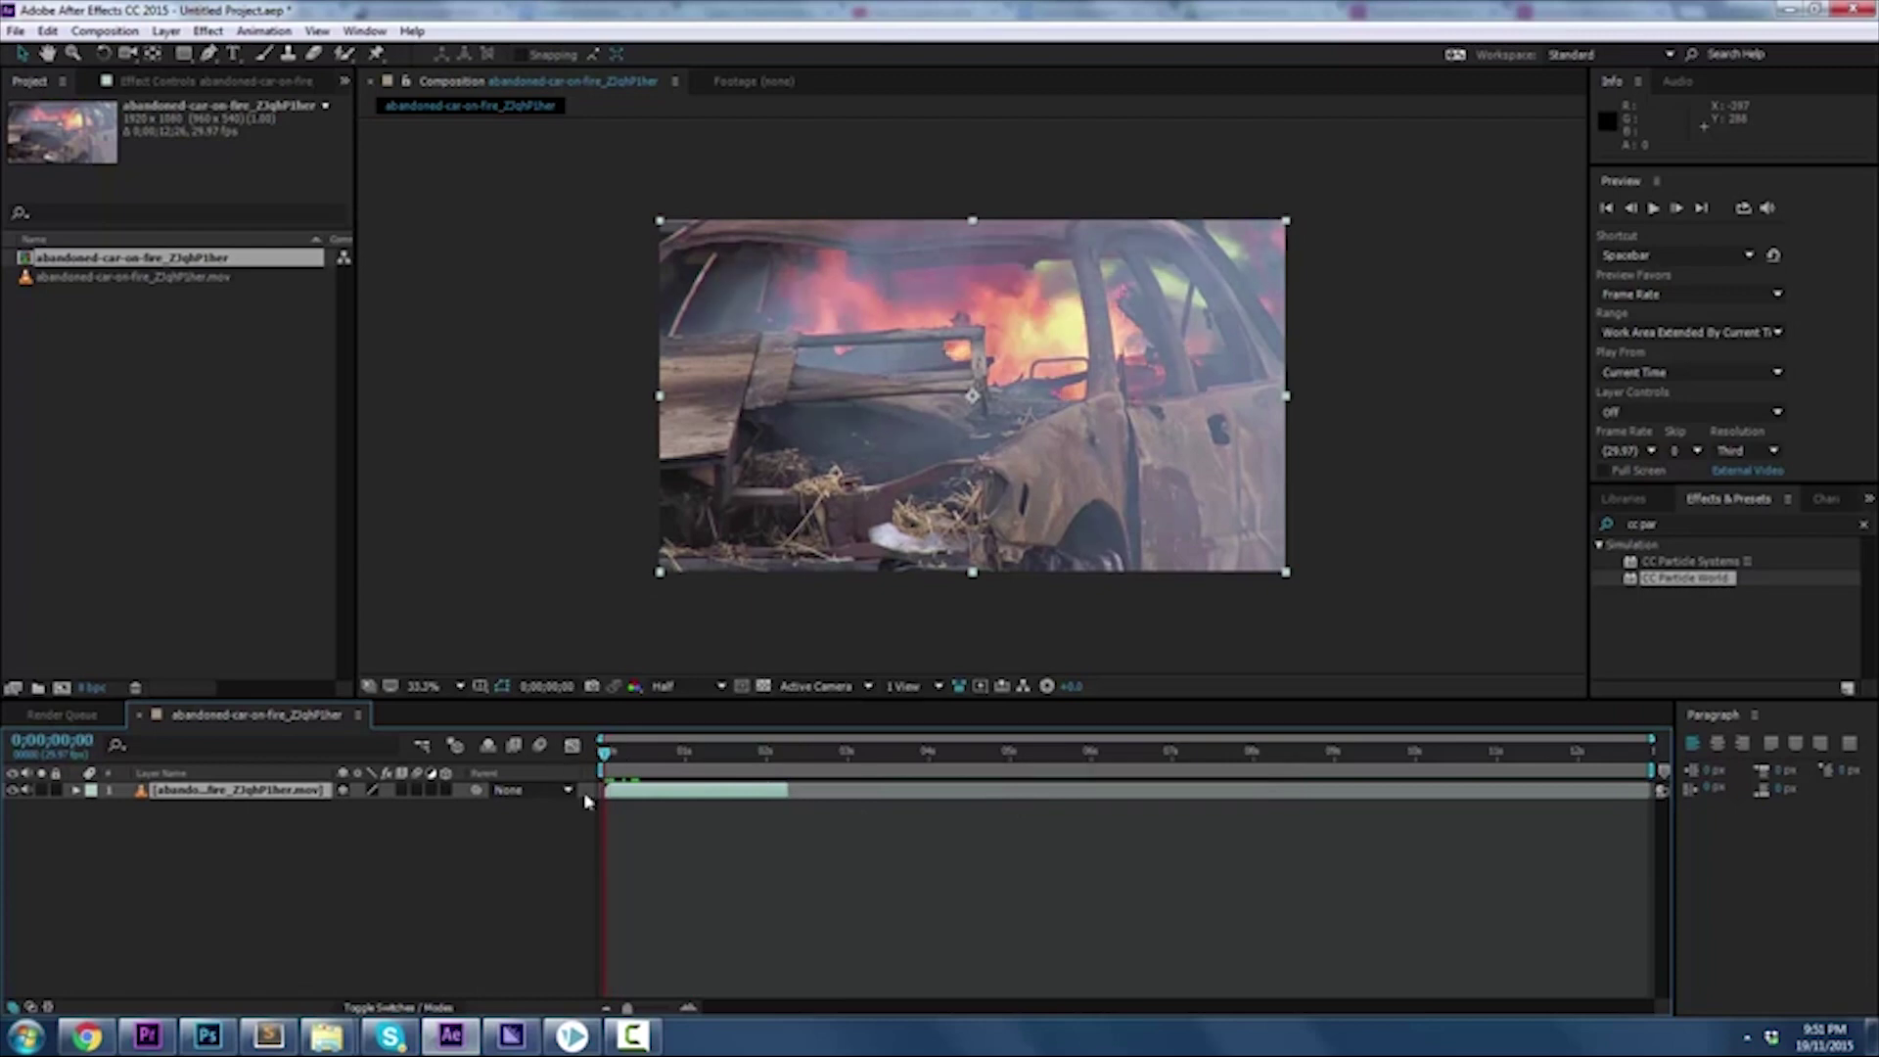
key("space")
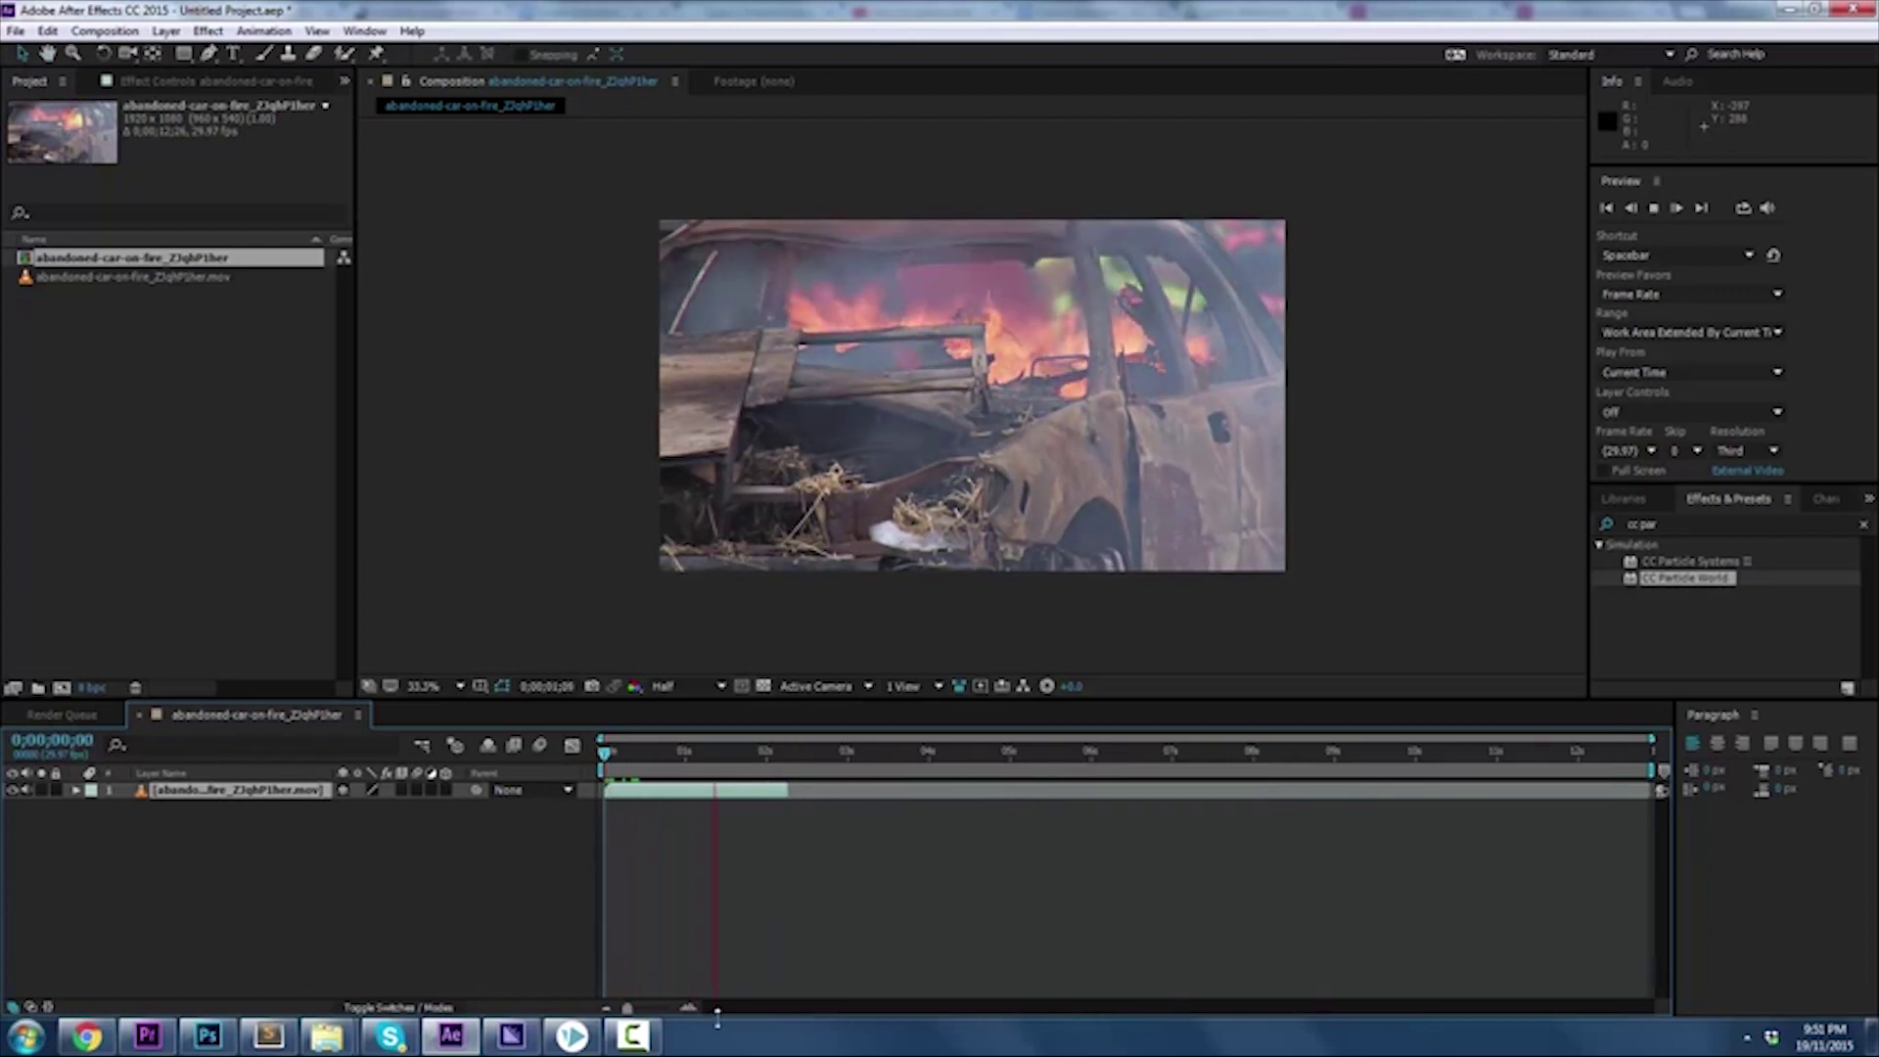
key("space")
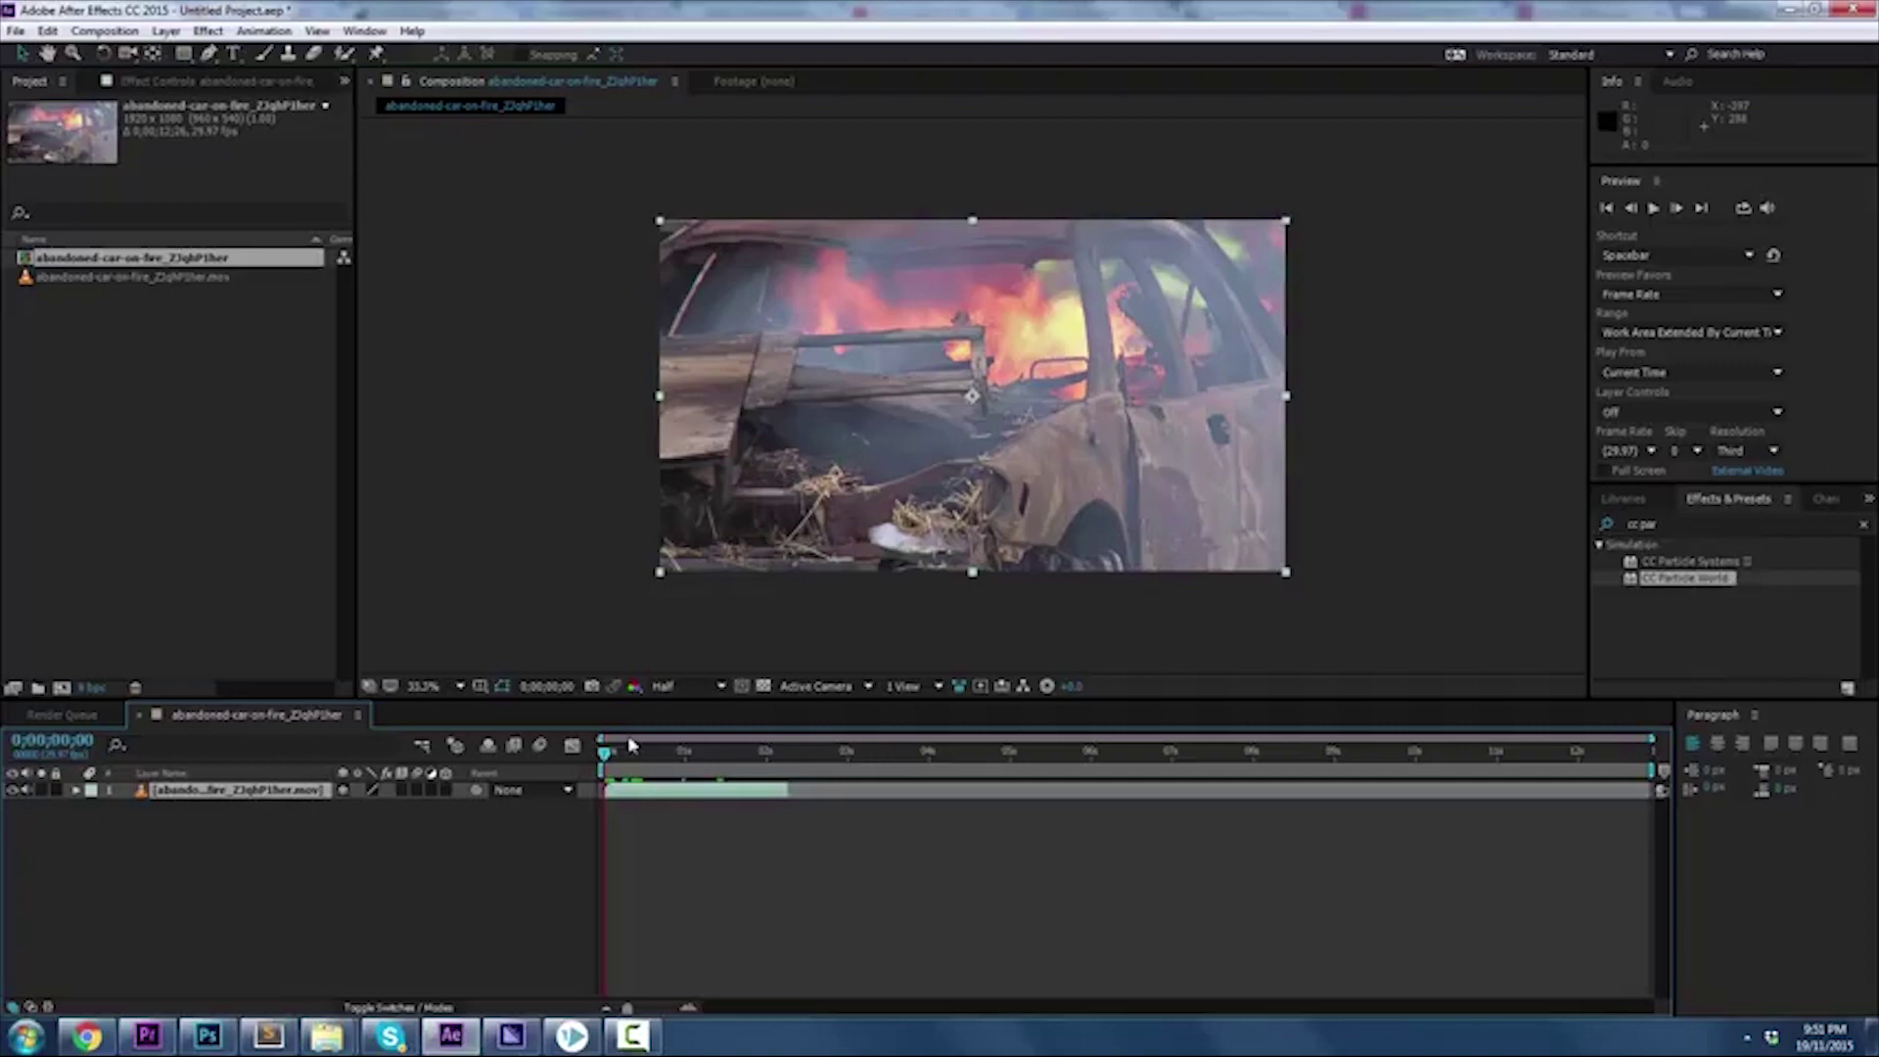
Create a black solid layer at composition size above the car footage
left_click(167, 31)
mouse_move(181, 53)
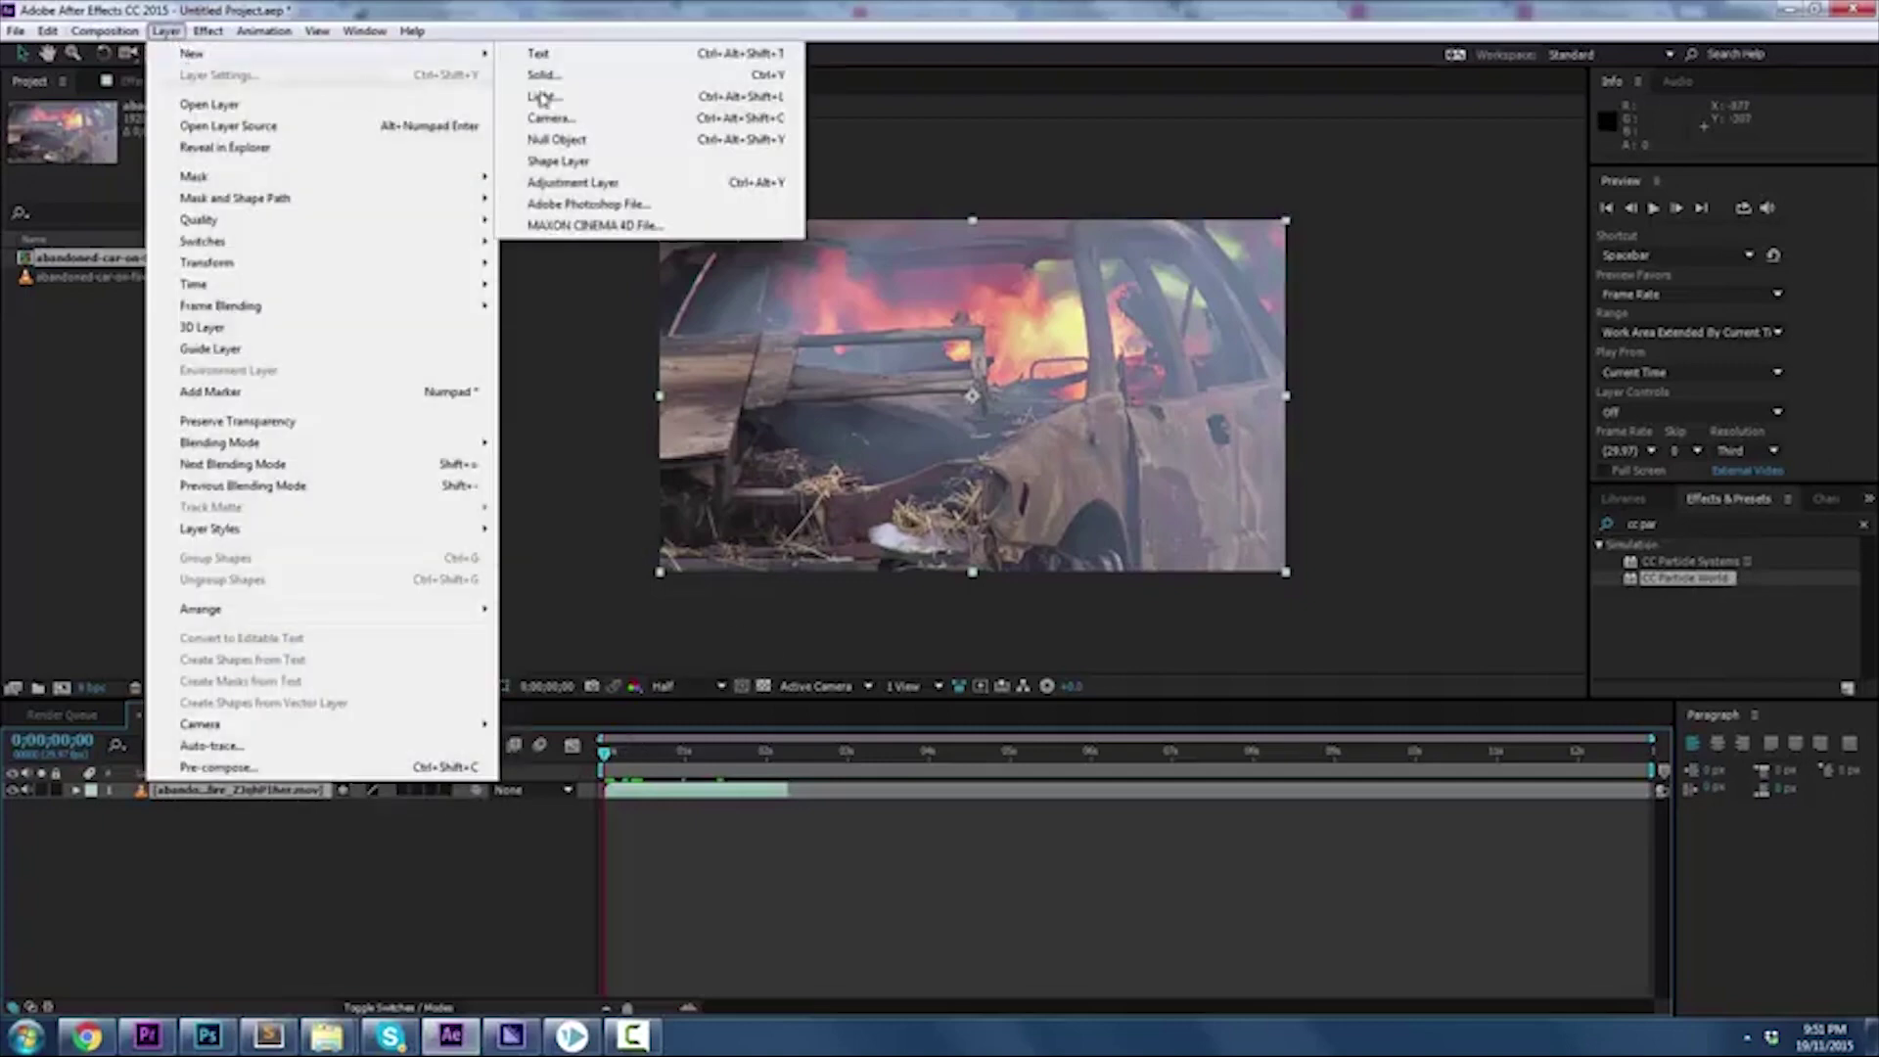
left_click(599, 74)
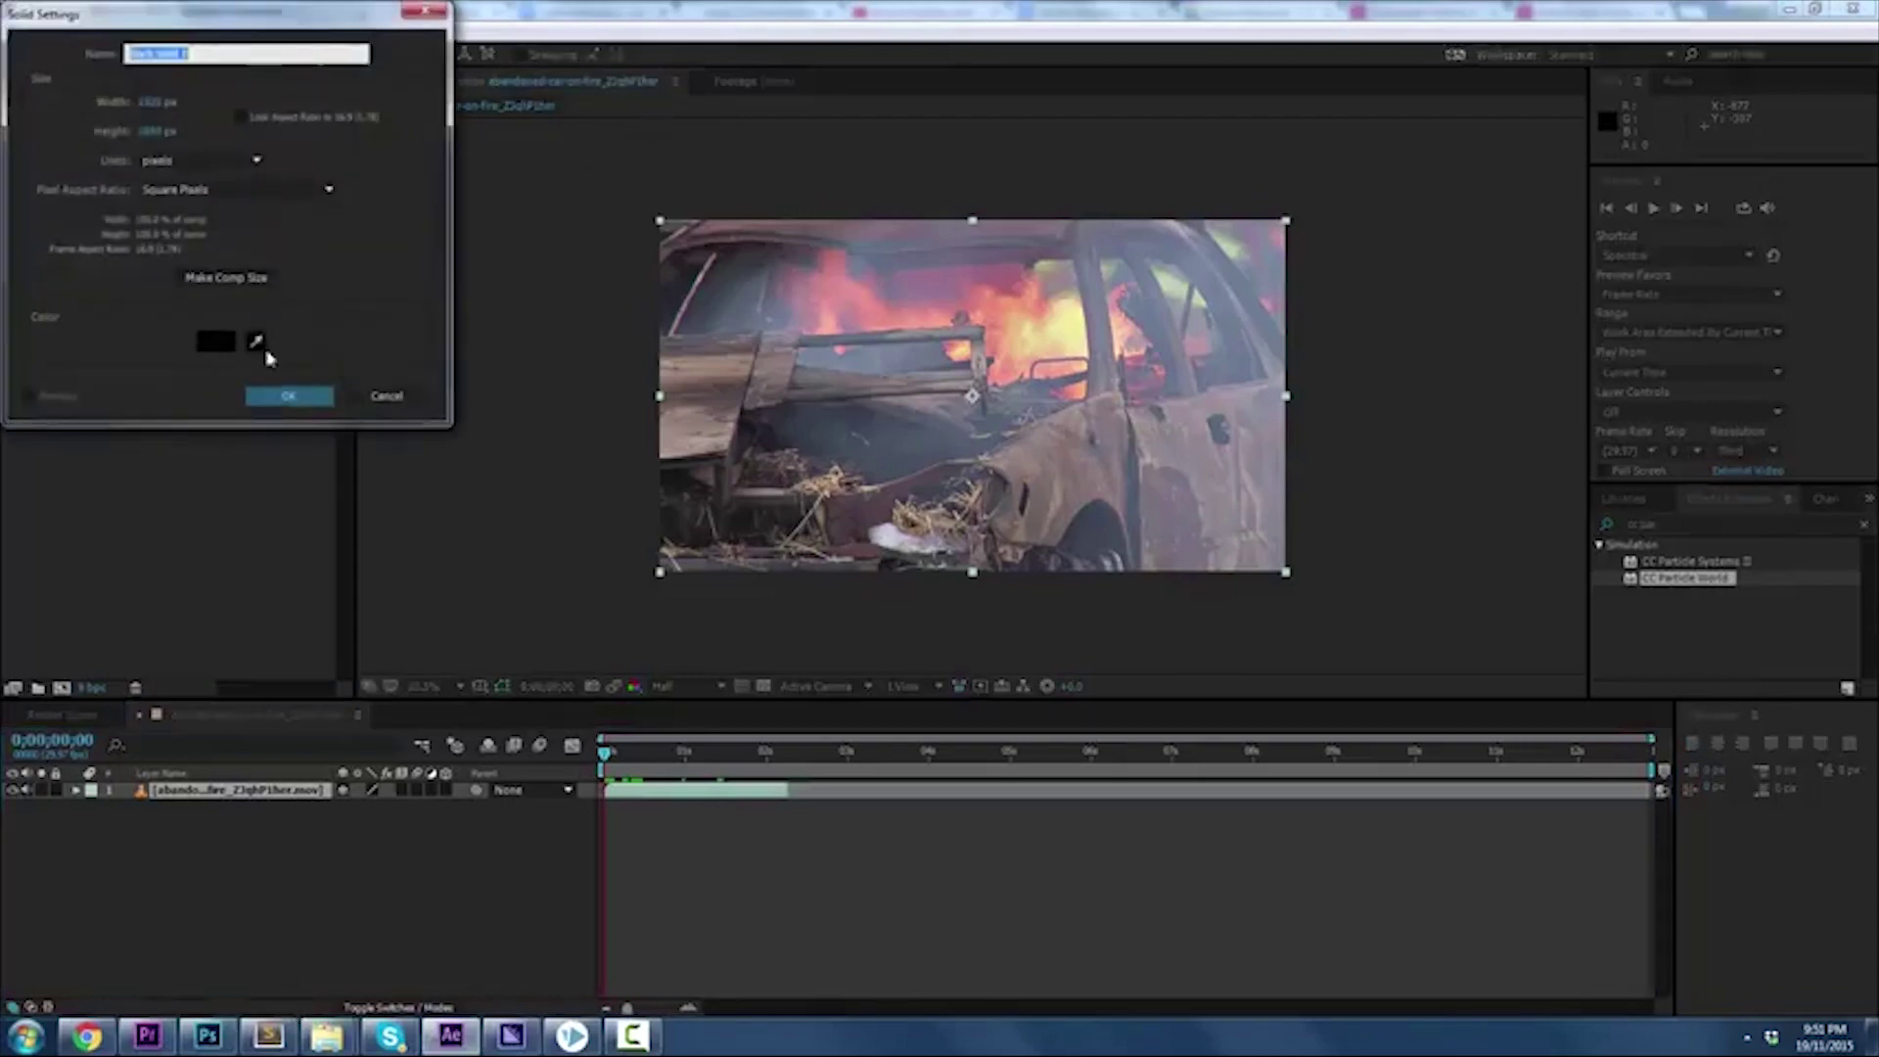
left_click(288, 397)
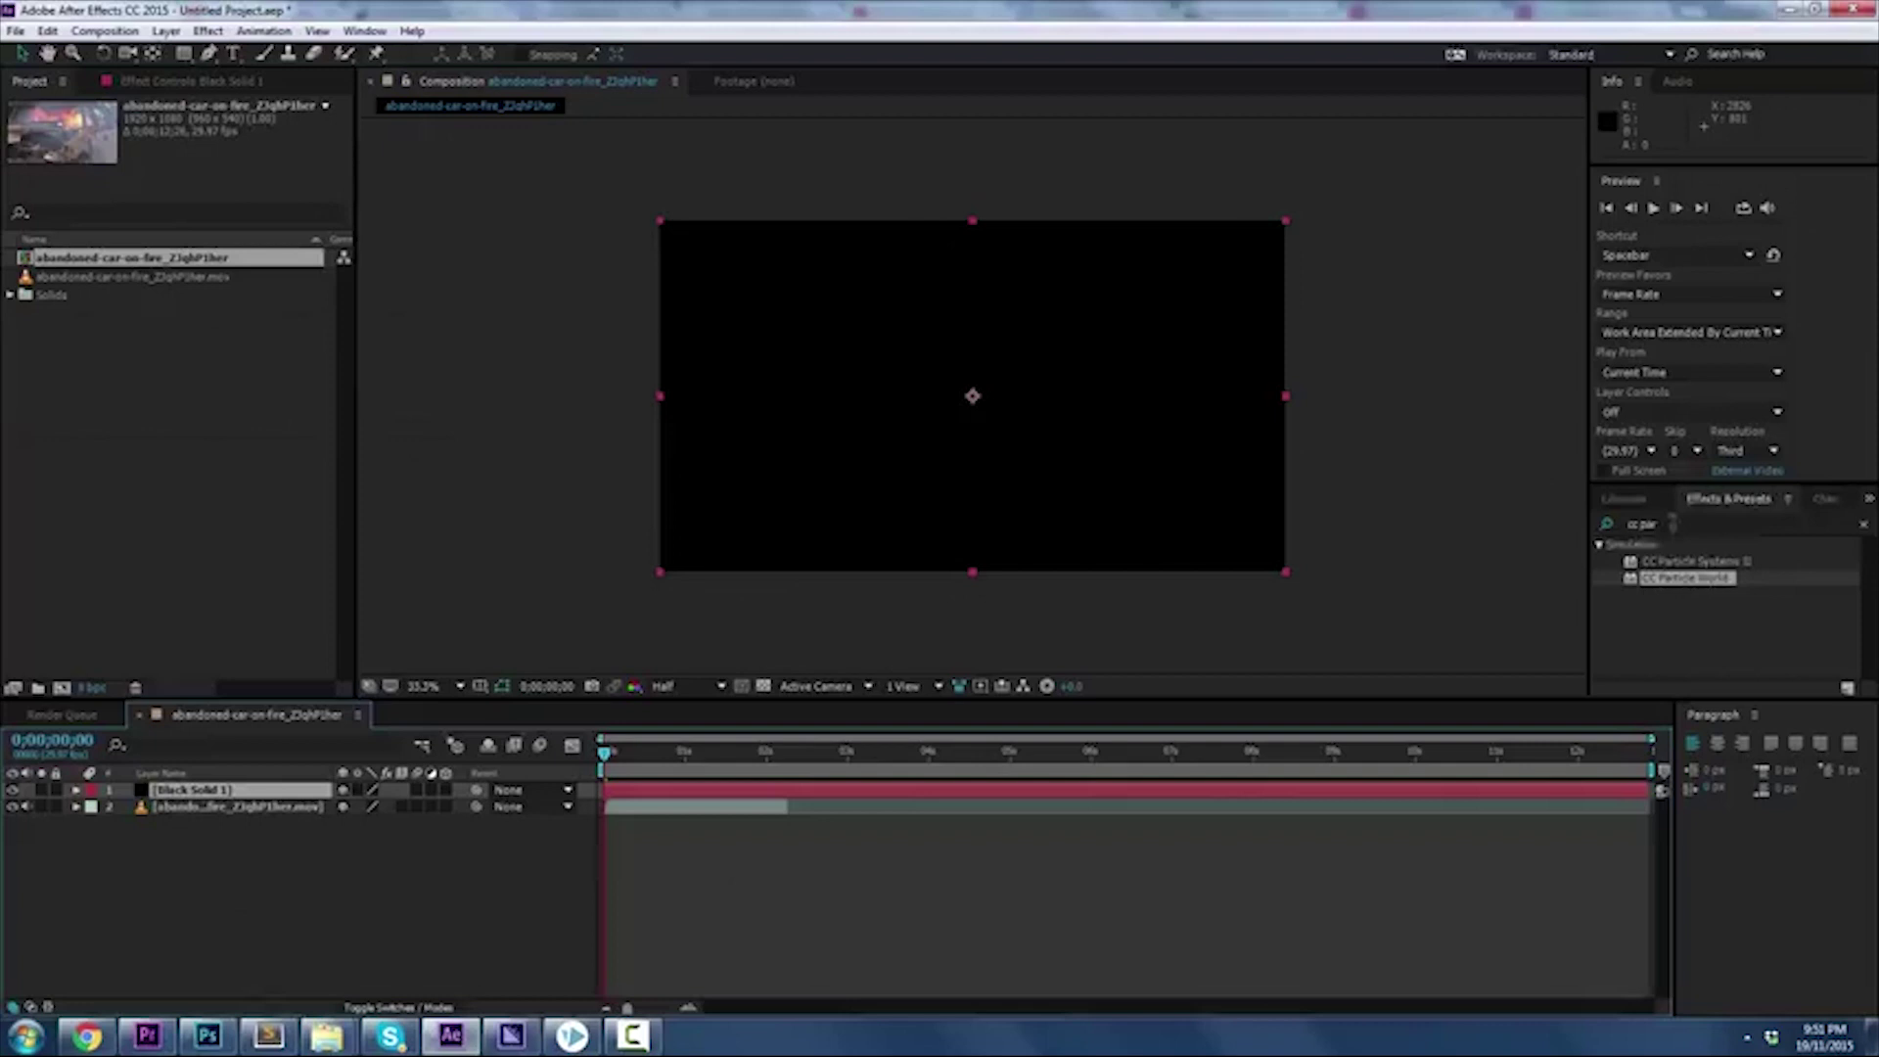
Search the effects for "cc part" and apply CC Particle World to the black solid
left_click_drag(1668, 523, 1514, 548)
key("BackSpace")
key("Down")
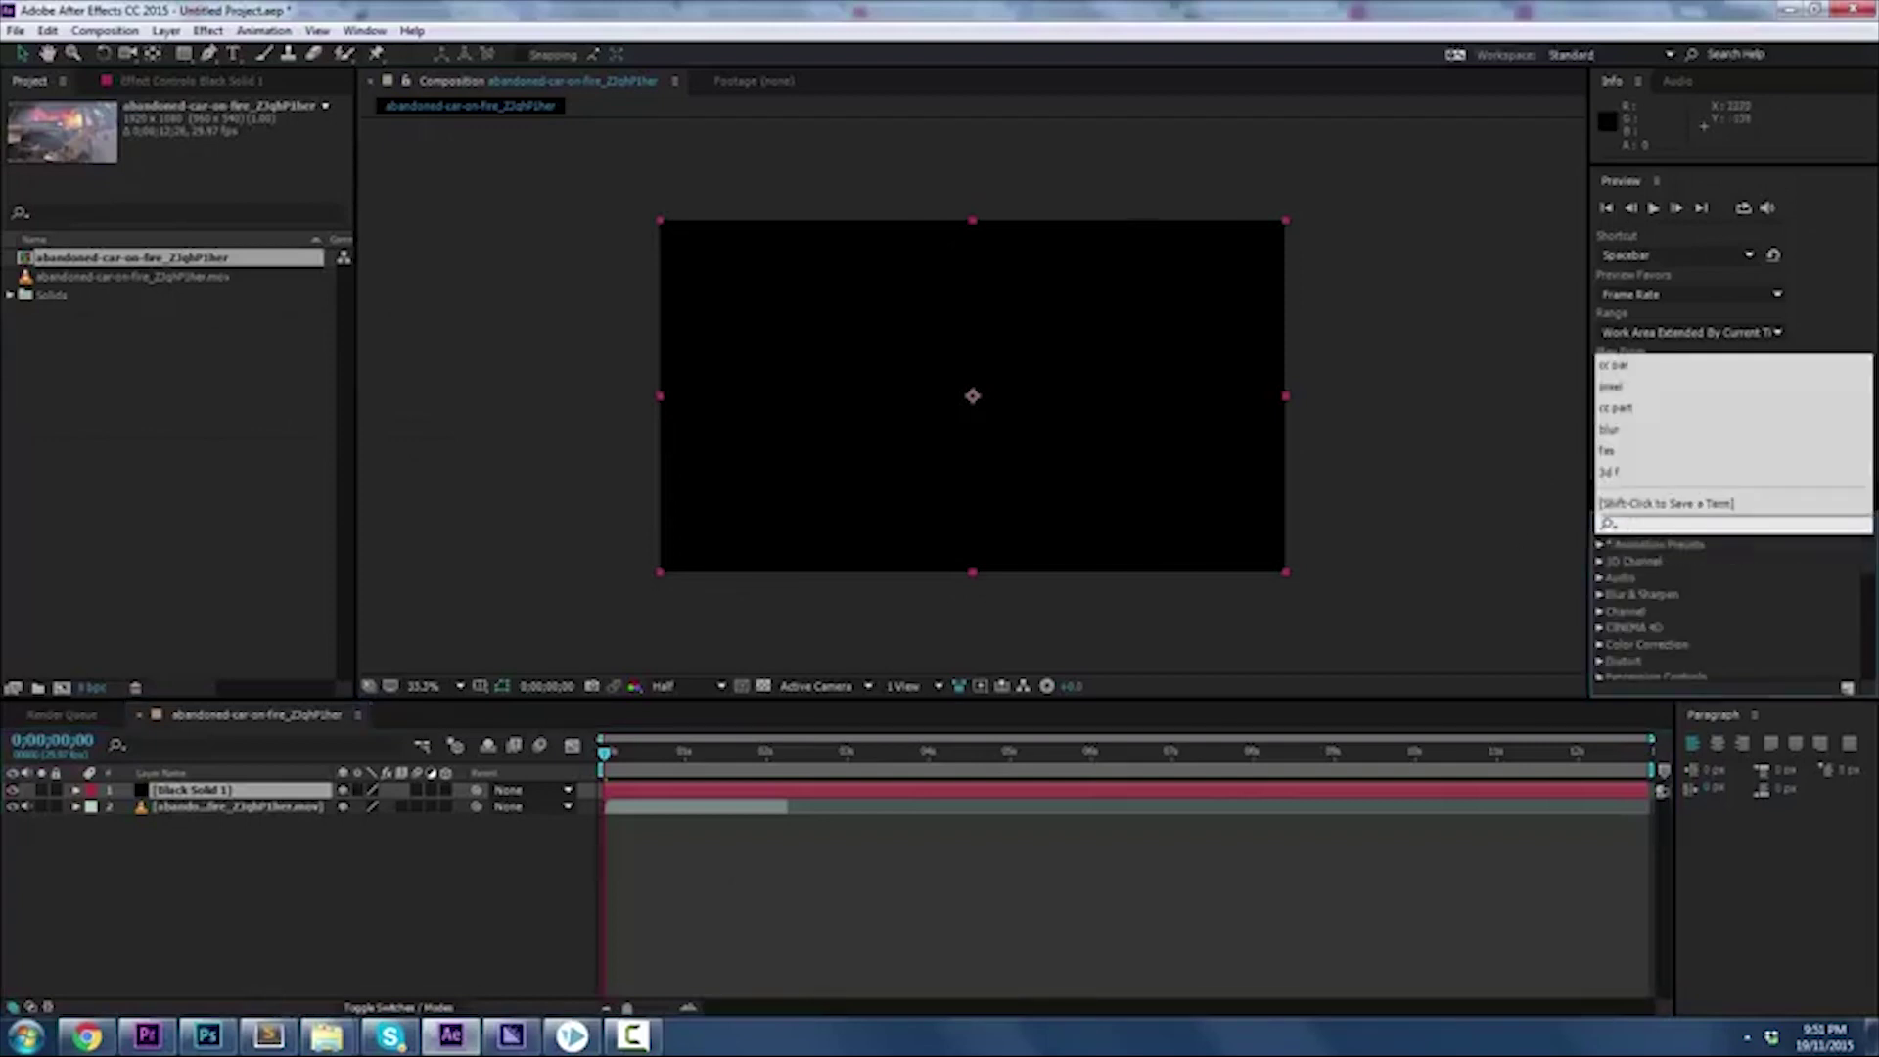
left_click(364, 30)
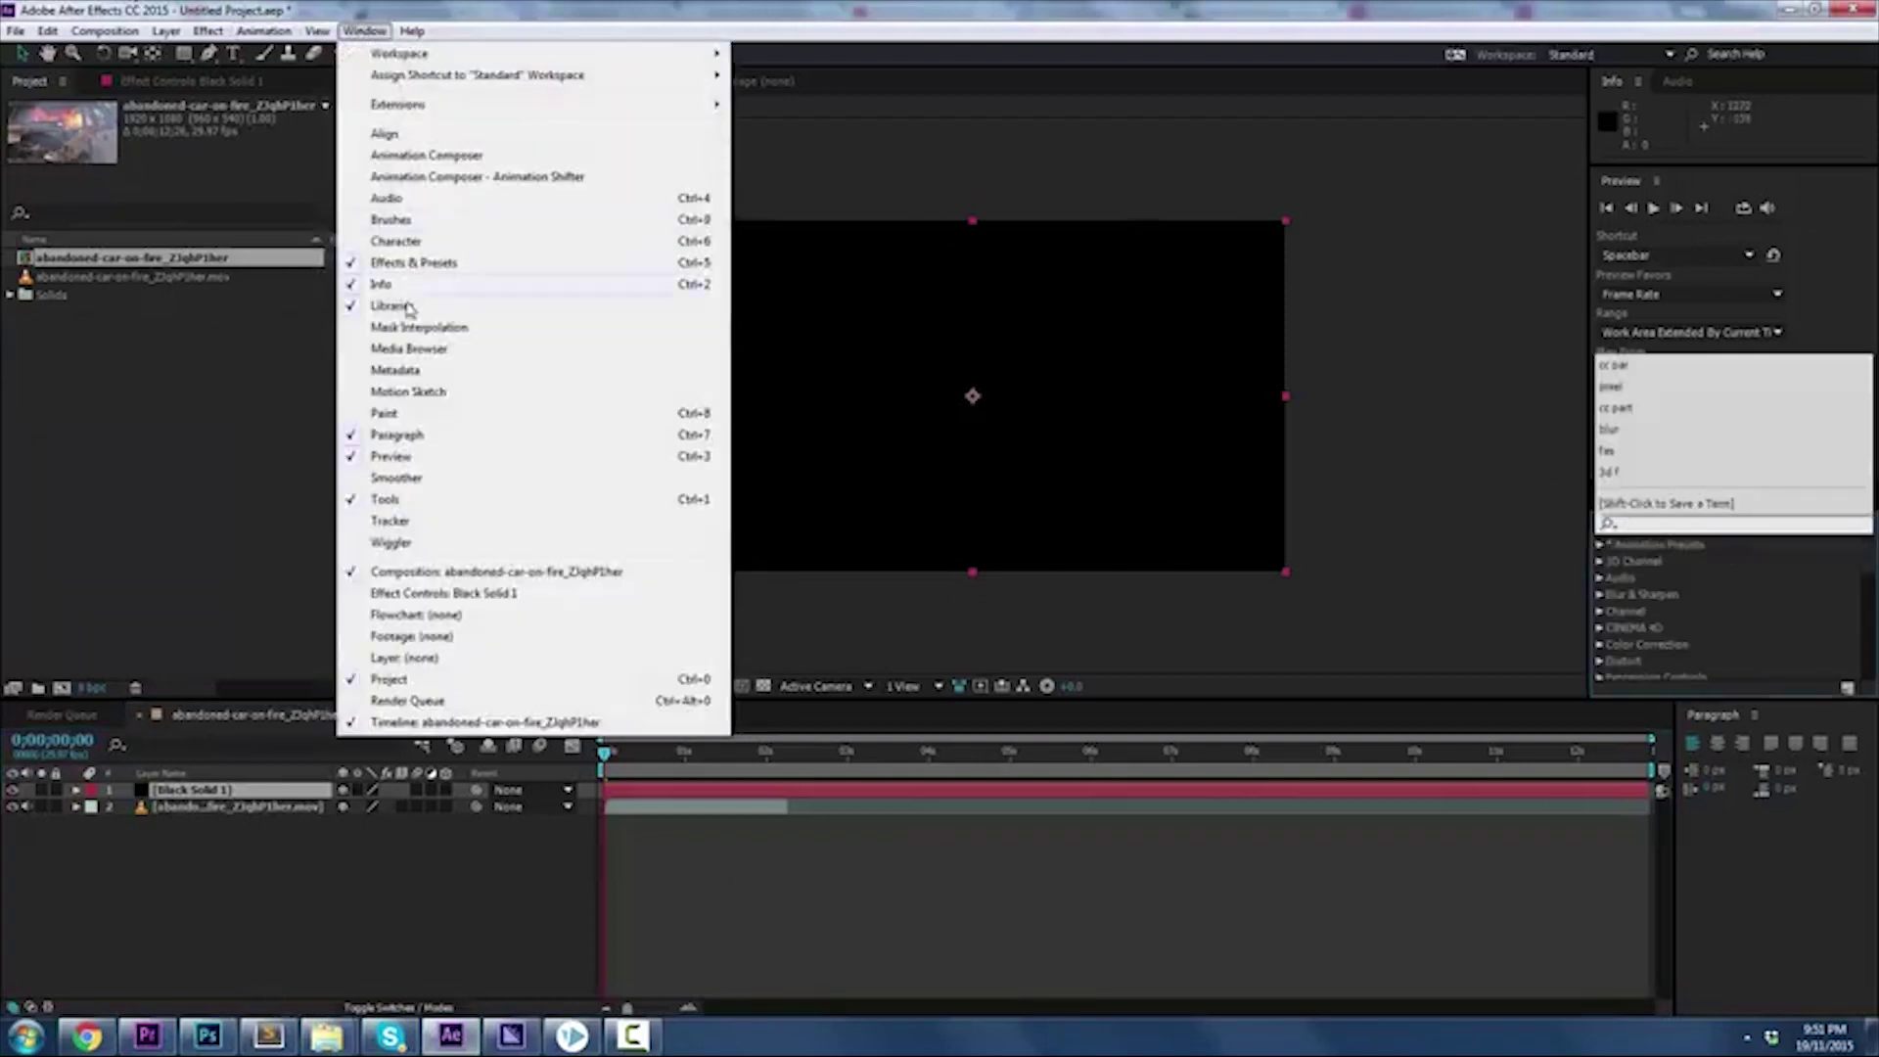
left_click(416, 271)
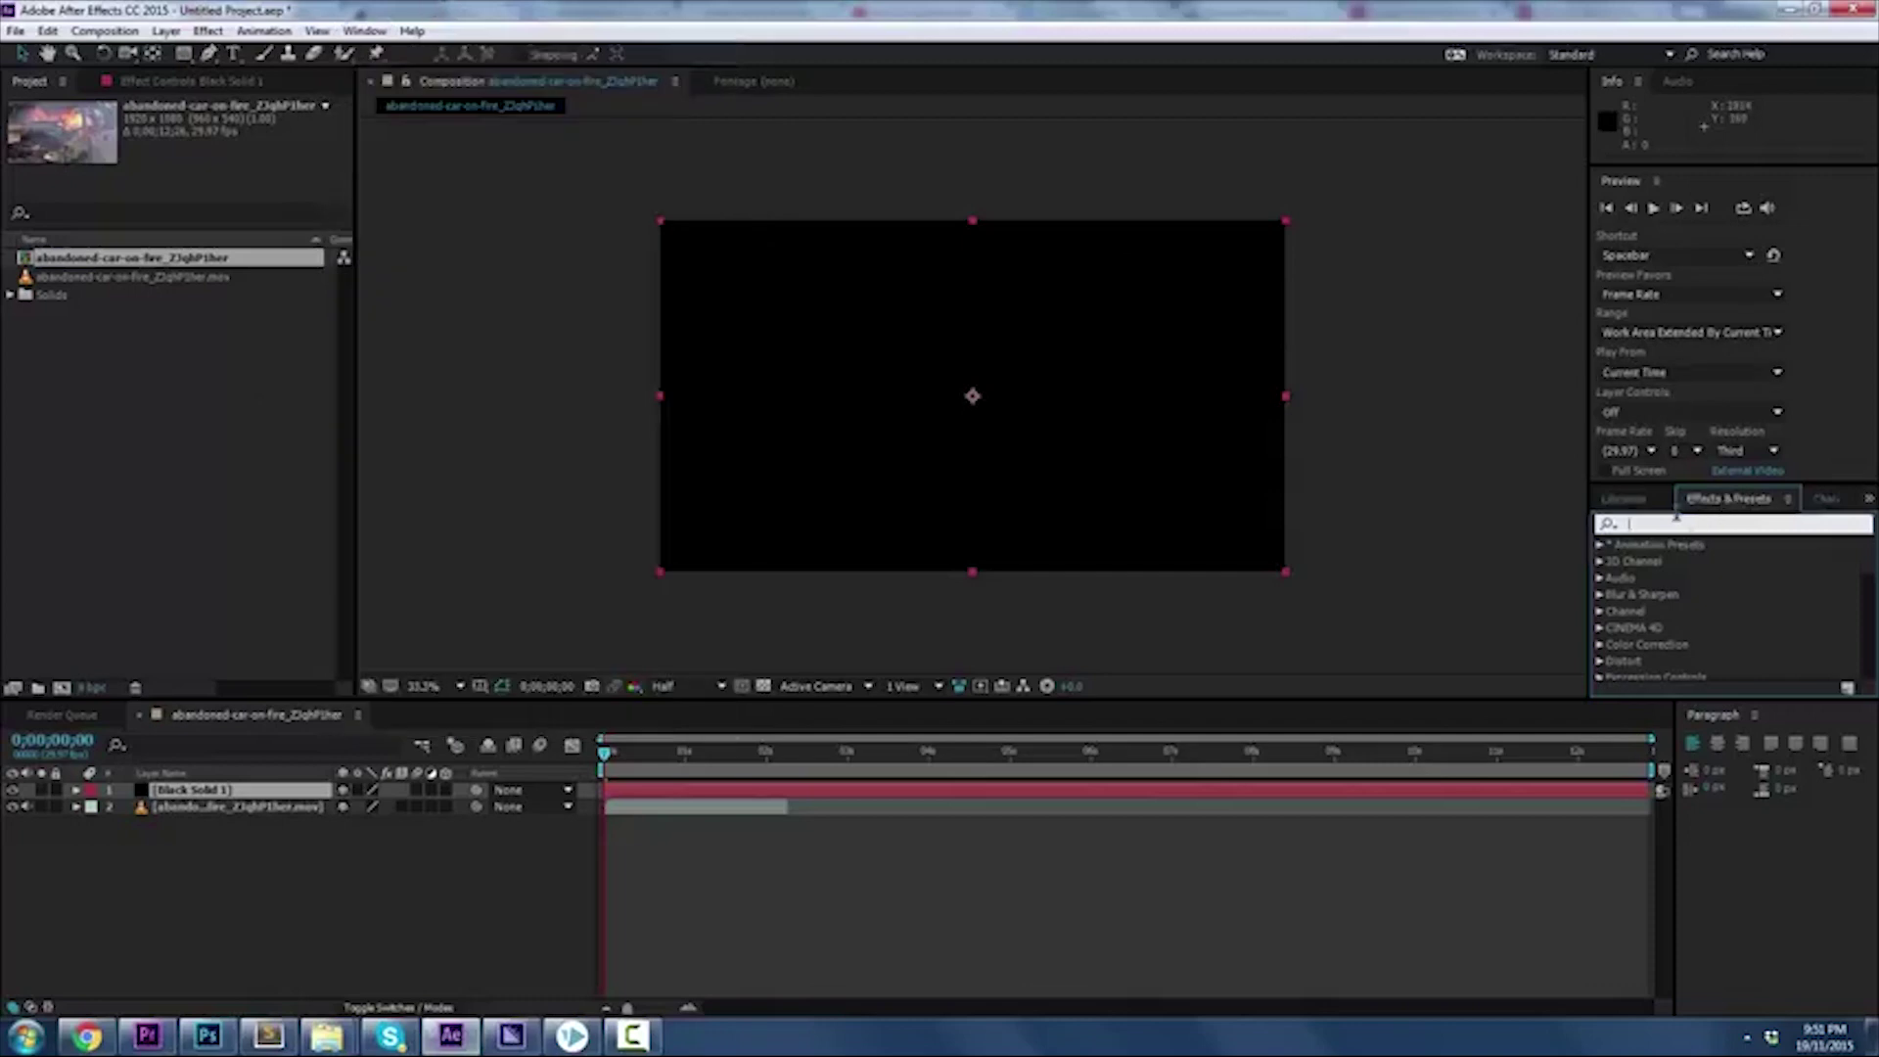
type("cc")
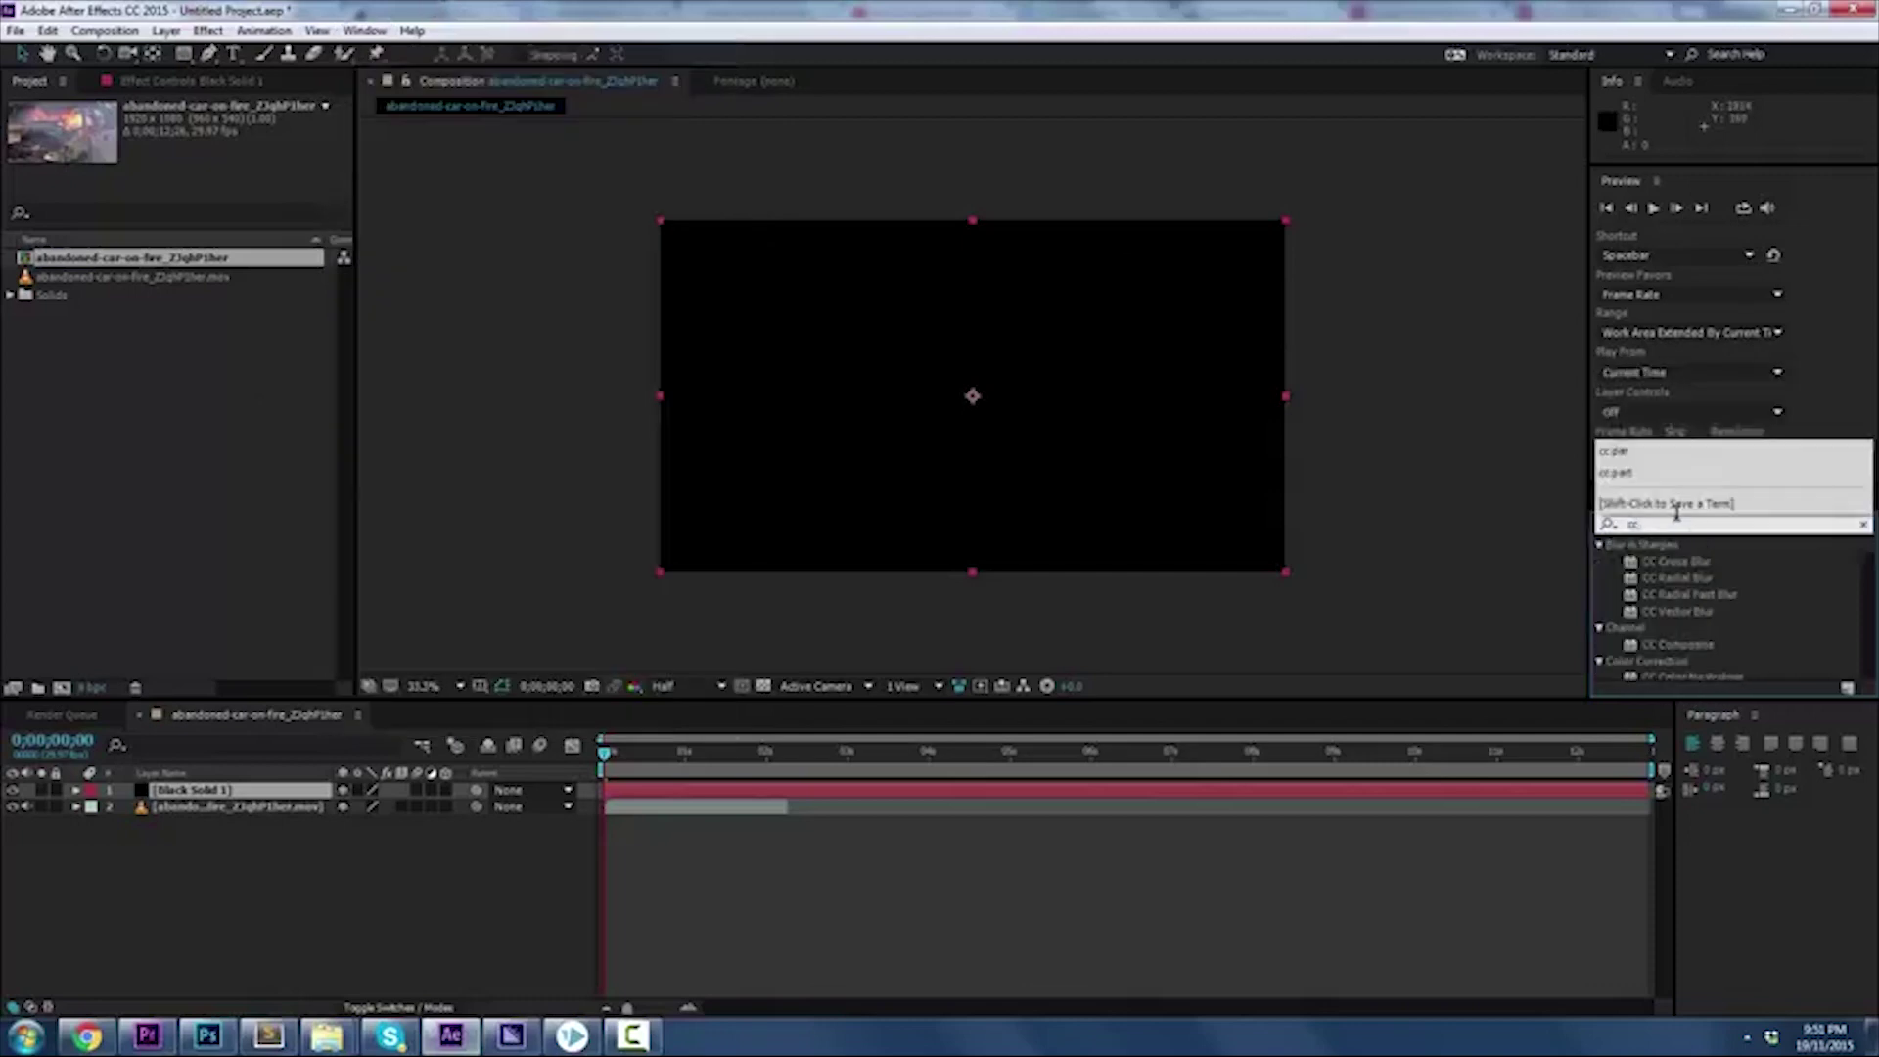
type(" par")
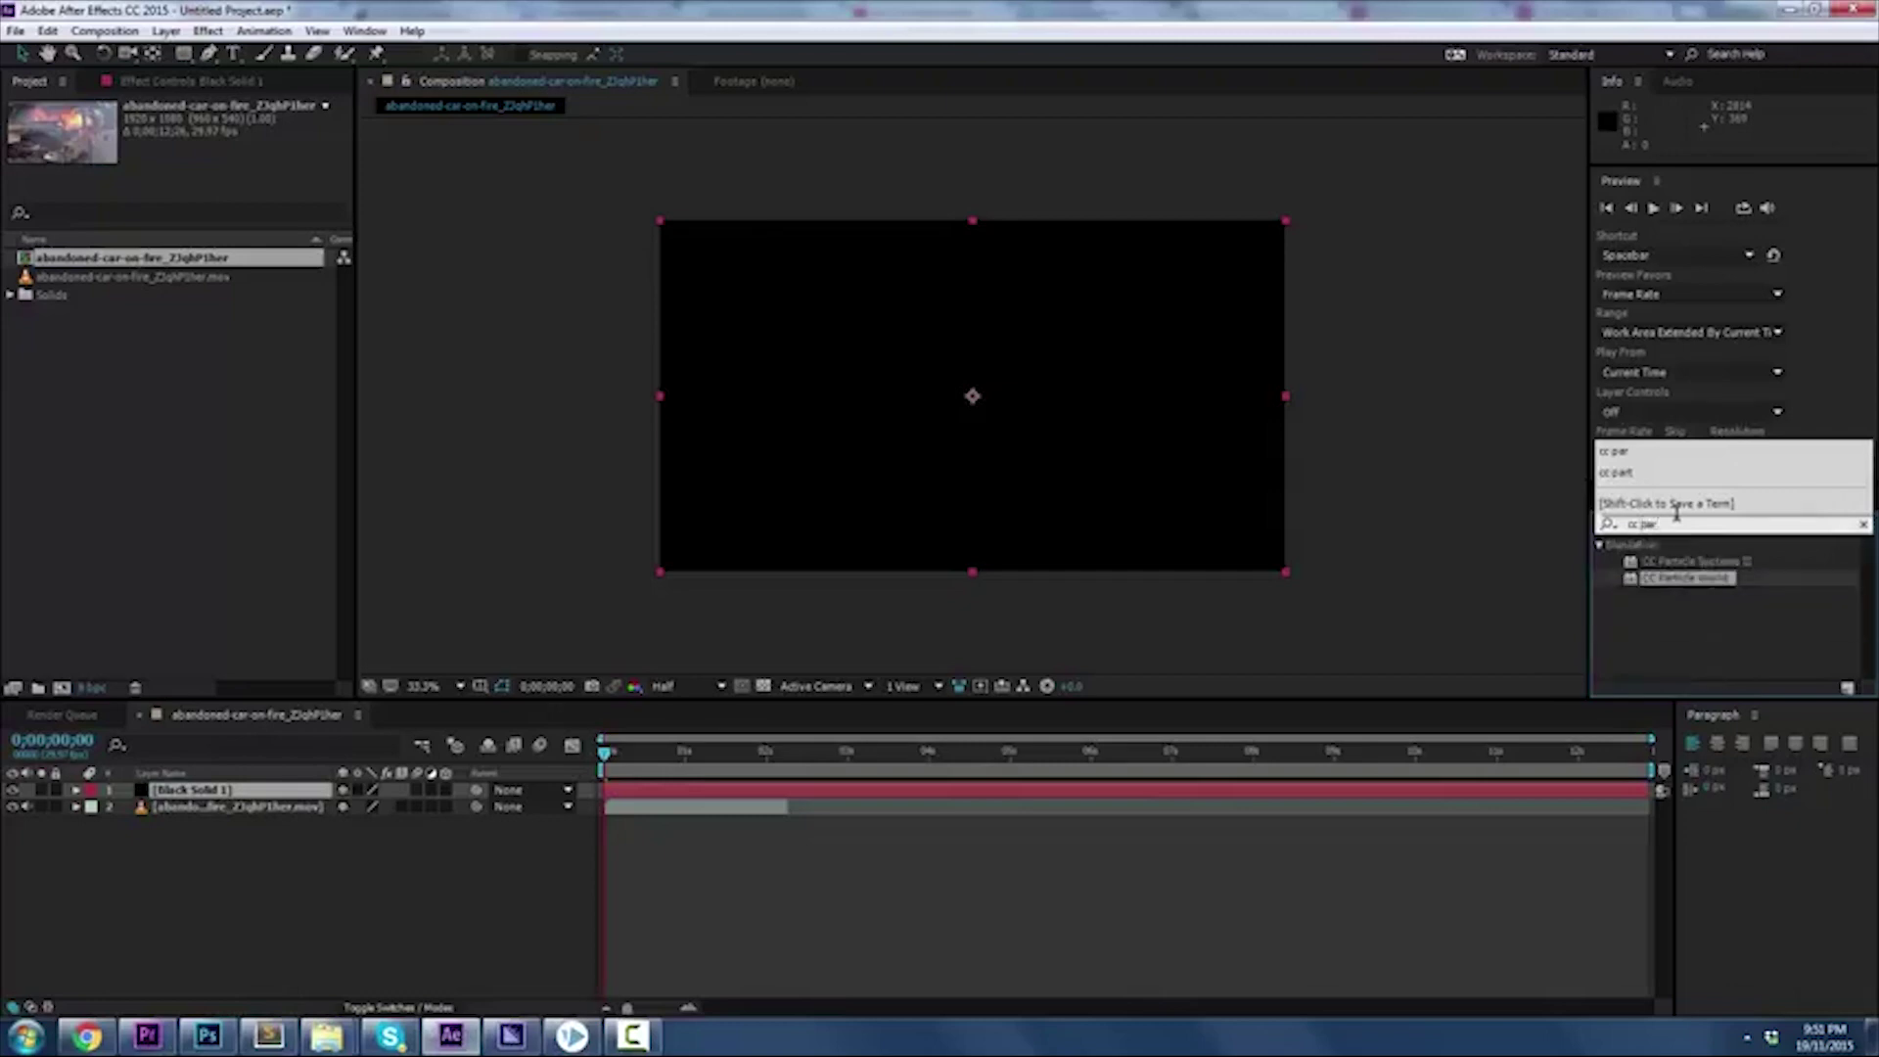
type("t")
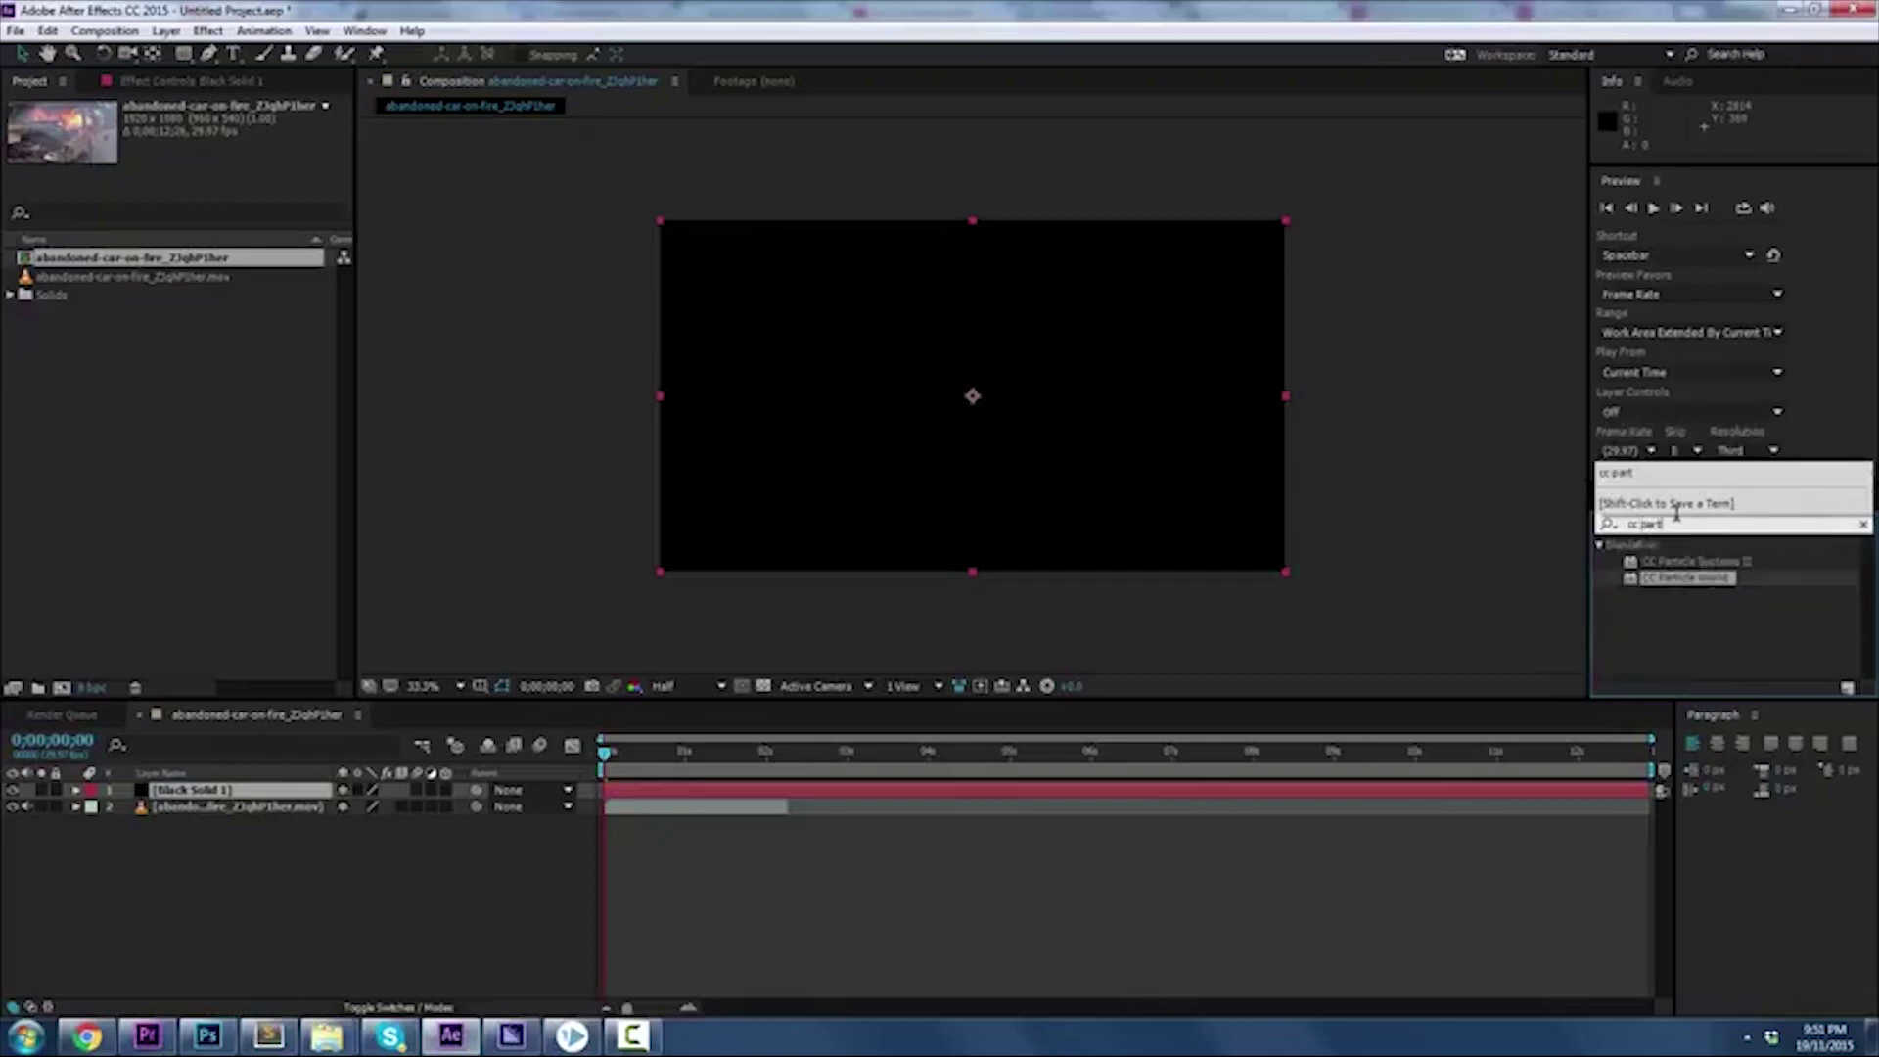
left_click(1693, 585)
left_click_drag(1671, 580, 973, 394)
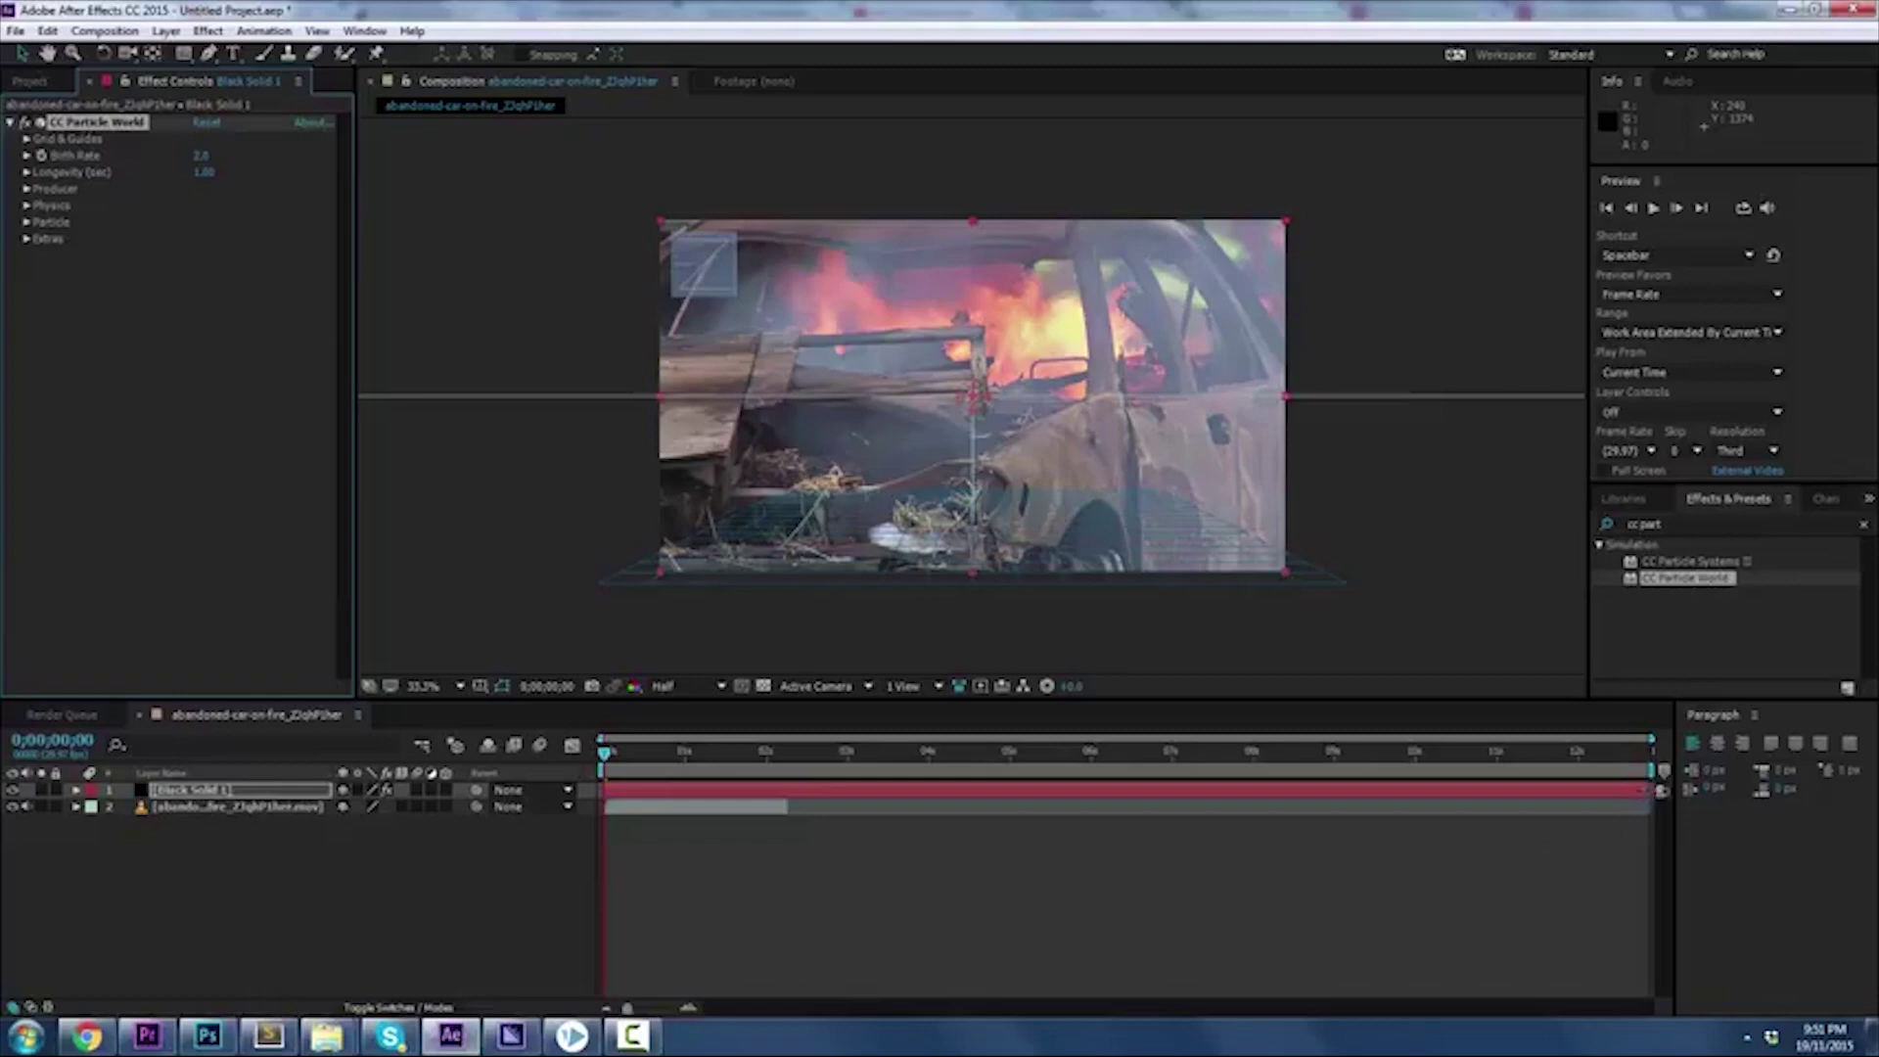
Trim the end of the black solid to about 3.5 seconds and preview the default particles
left_click_drag(1654, 790, 810, 790)
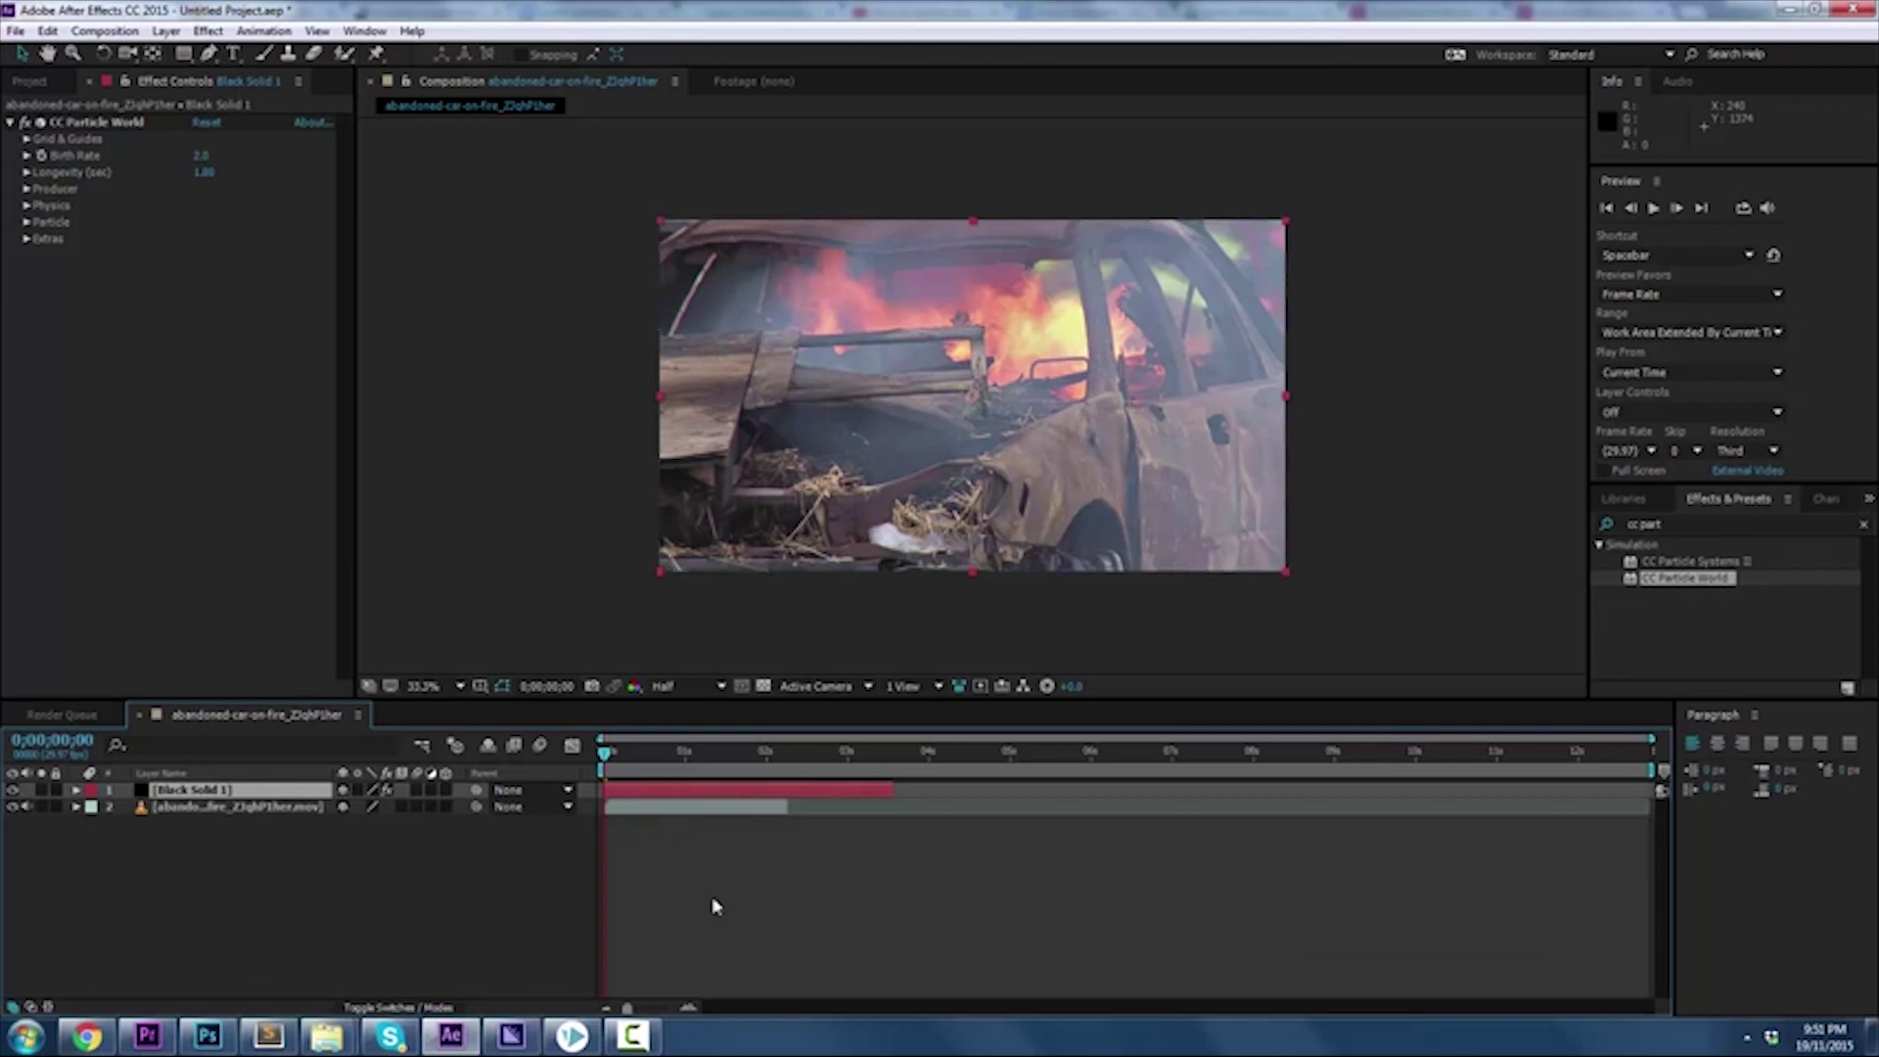
key("space")
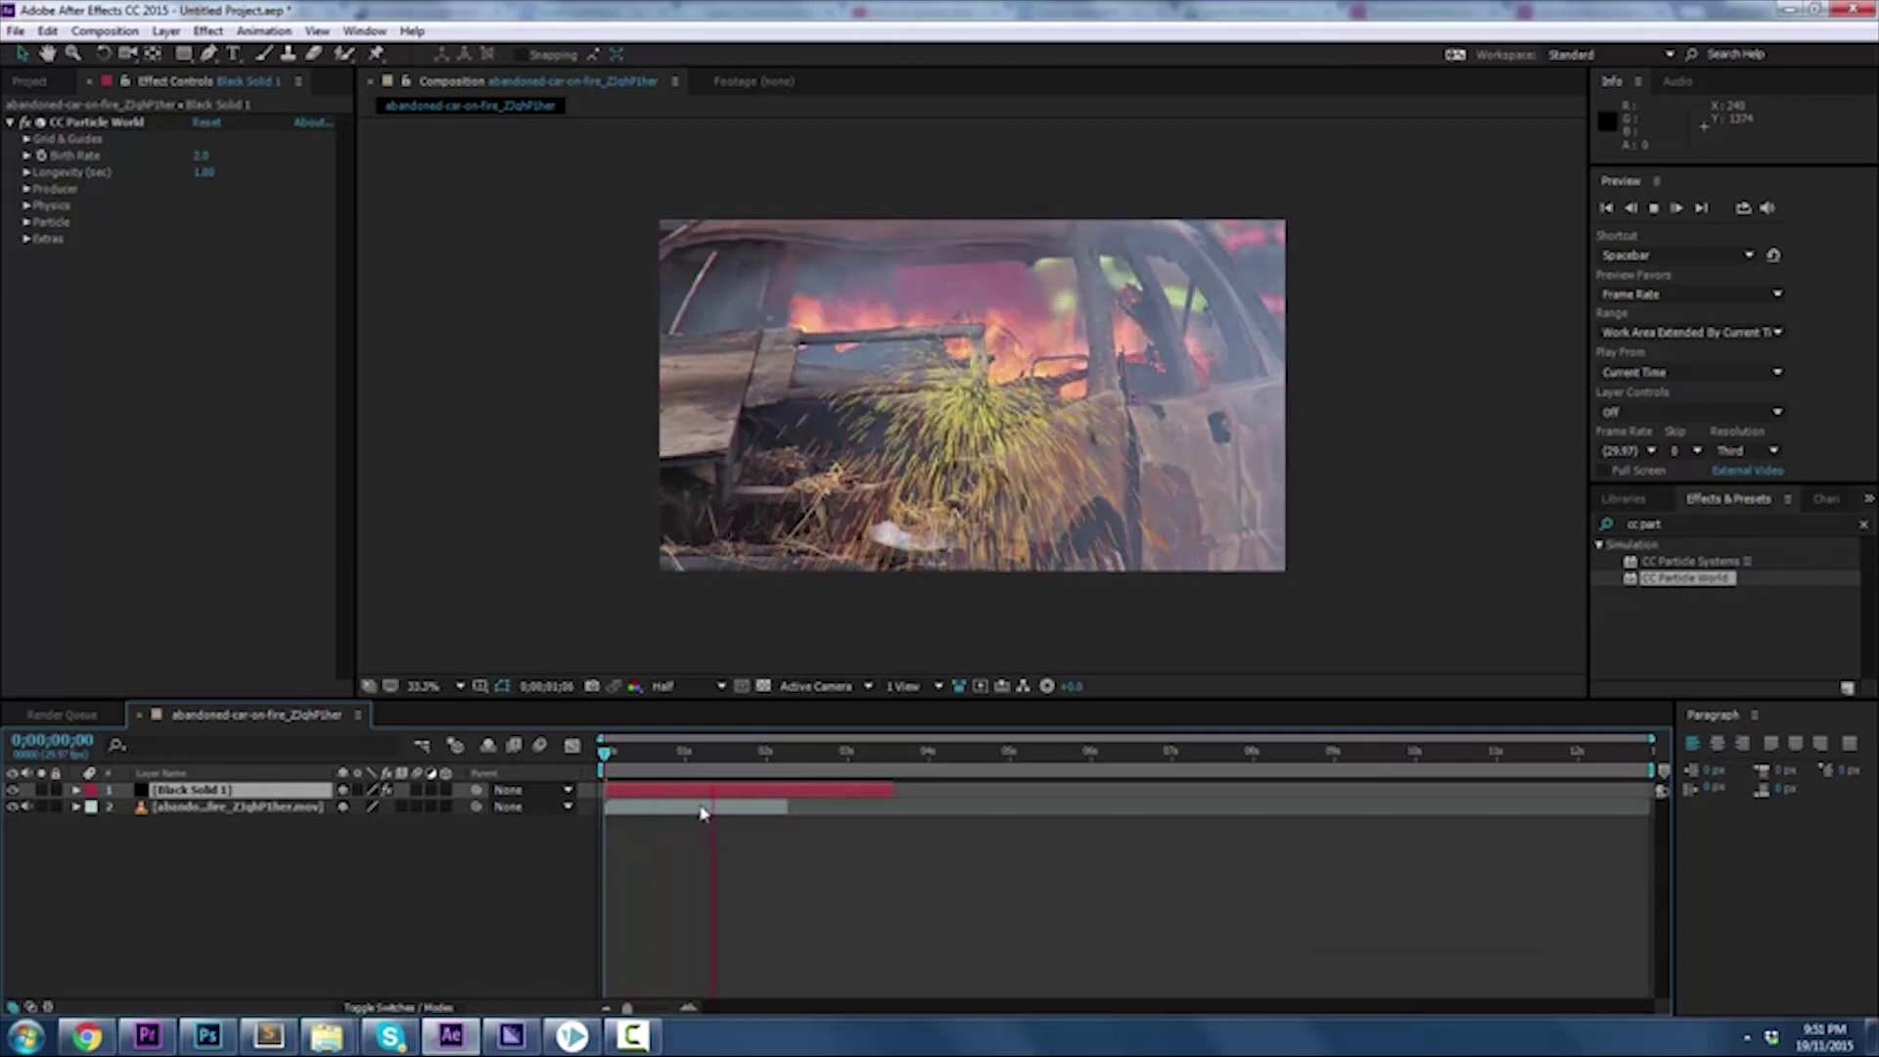
key("space")
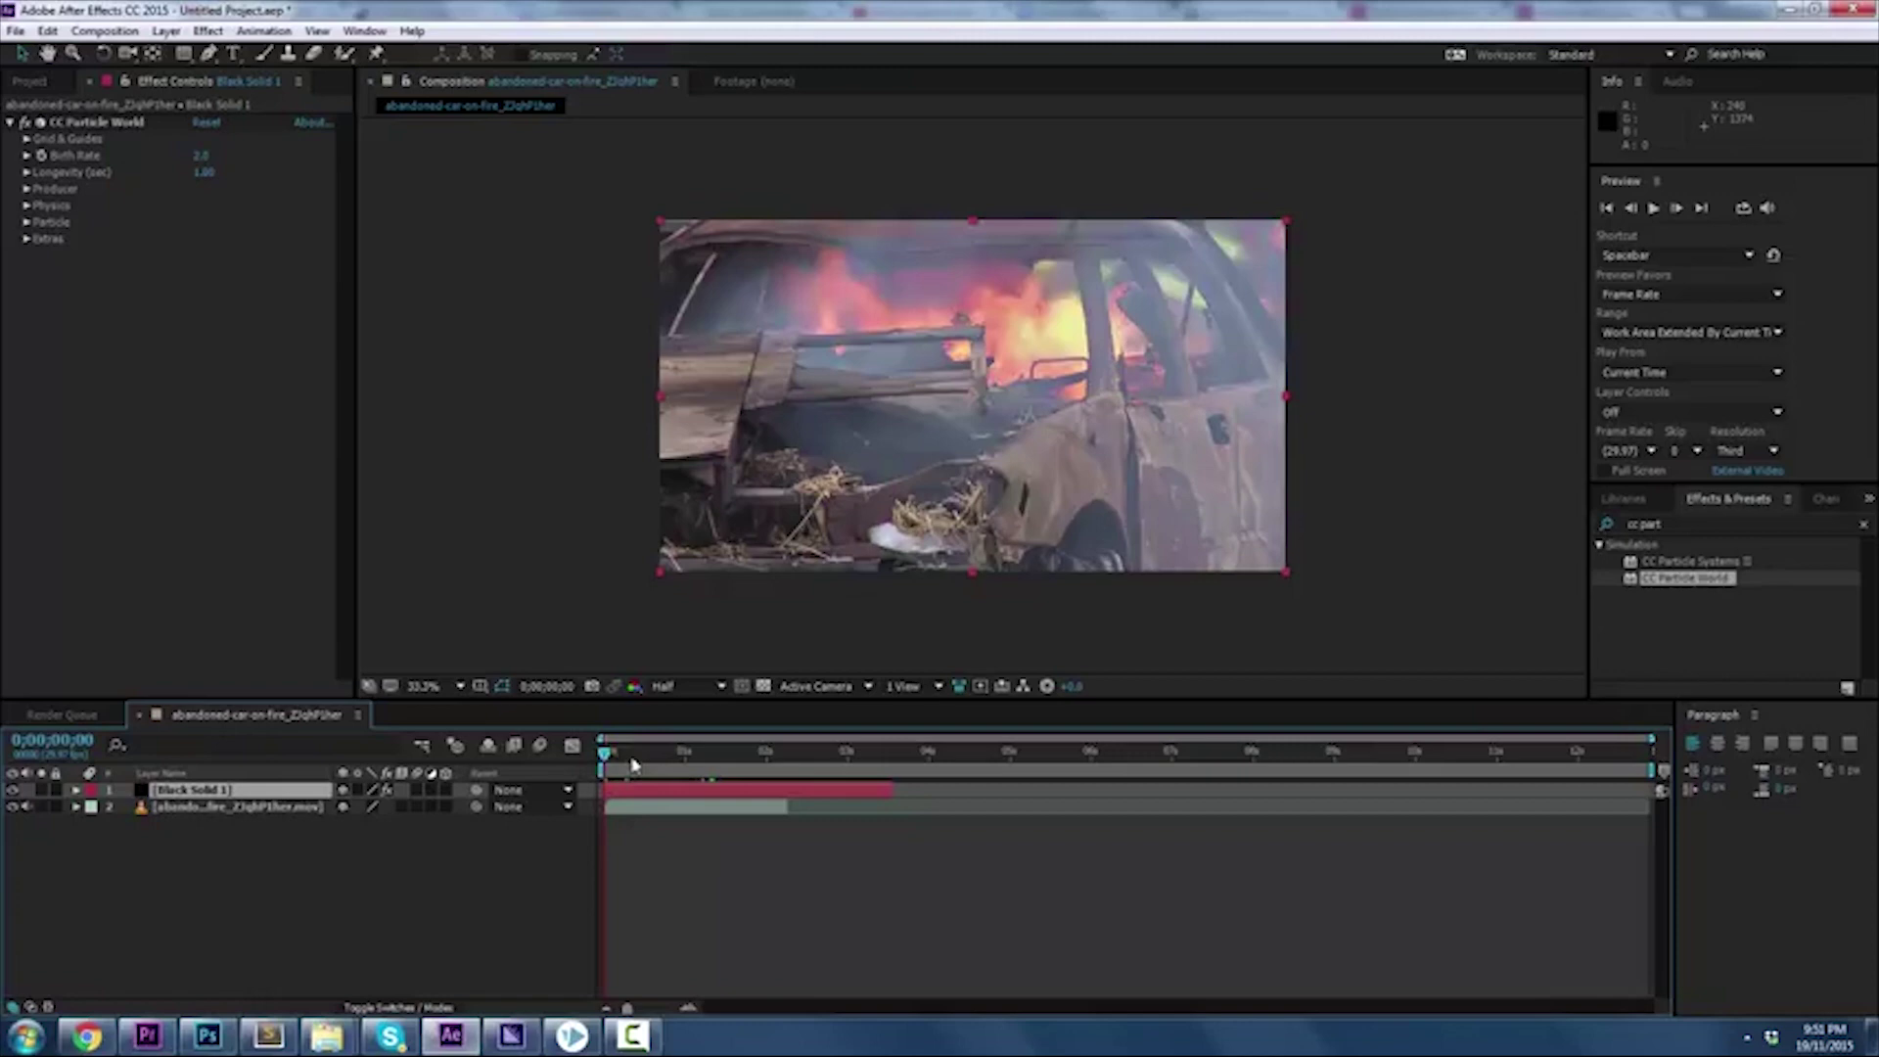
At frame 8, set the Birth Color of the CC Particle World particles to pale blue D4E3F9
mouse_move(632, 765)
left_mouse_down()
mouse_move(655, 769)
mouse_move(625, 765)
left_mouse_up()
left_click(145, 124)
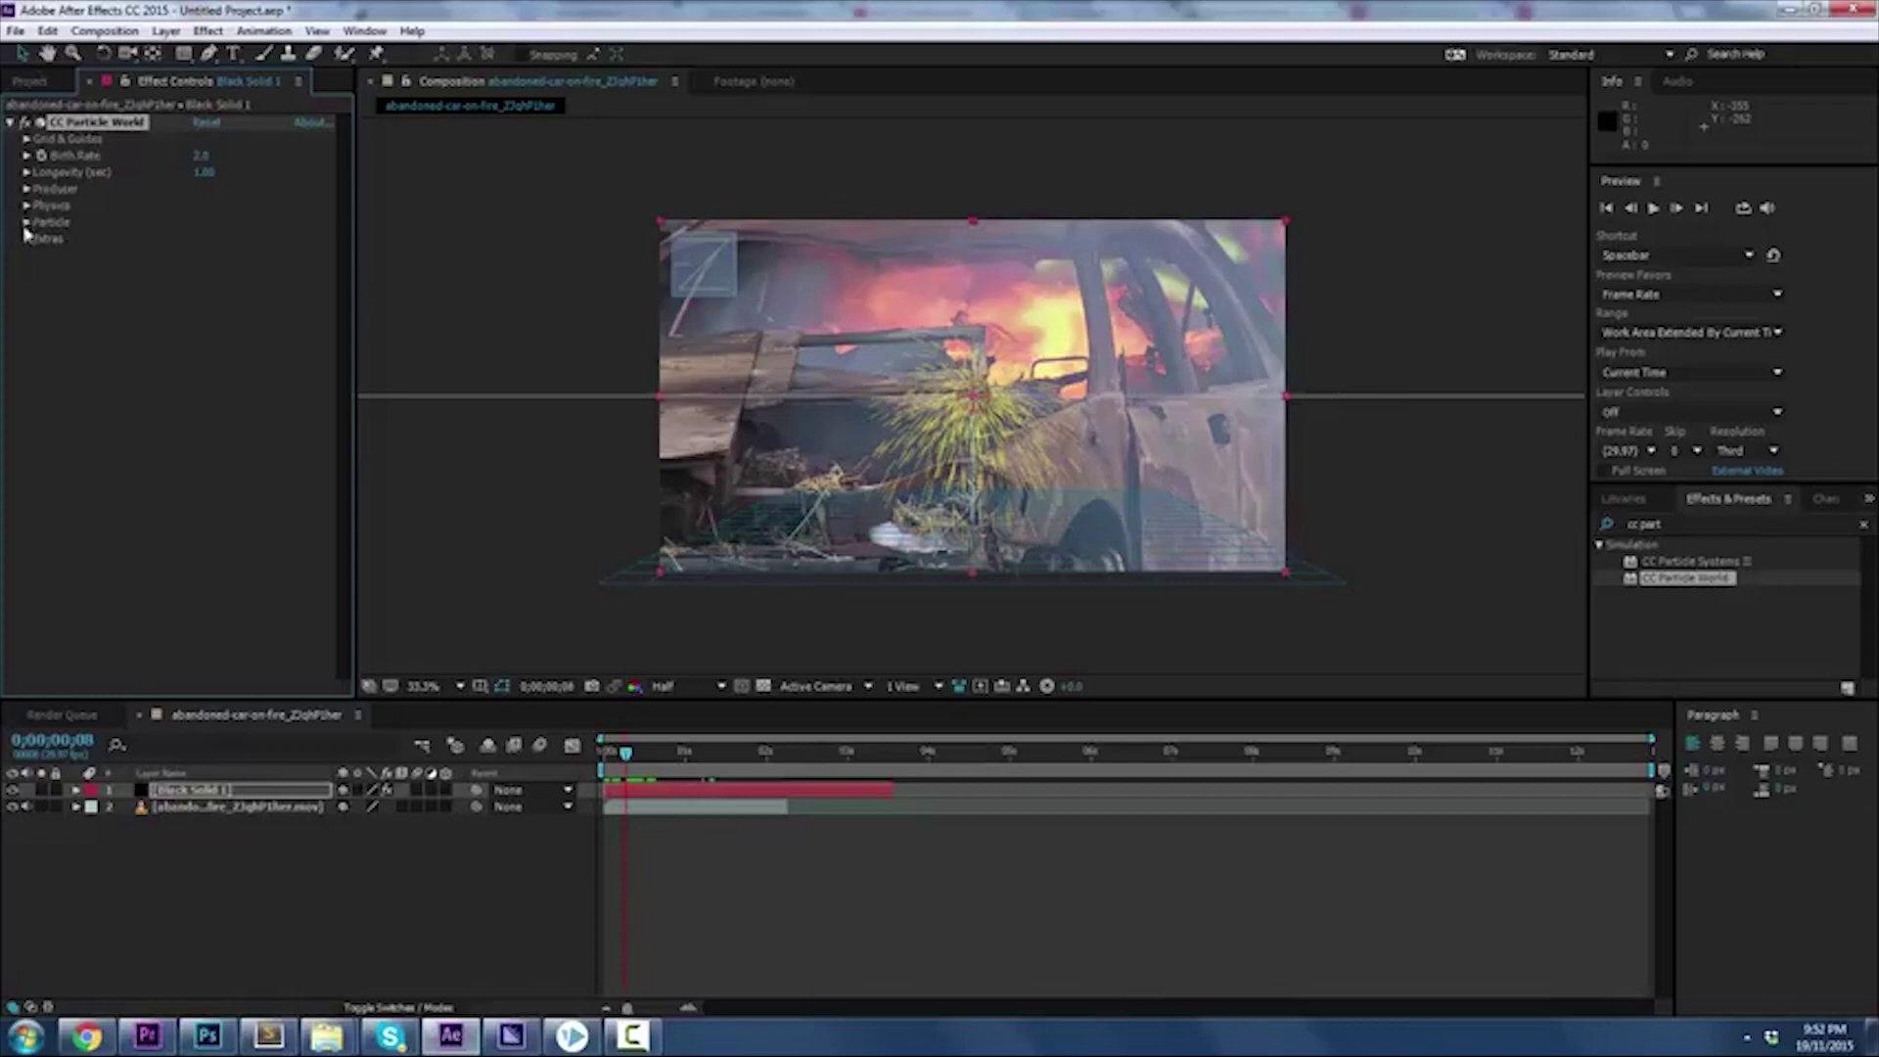
left_click(26, 222)
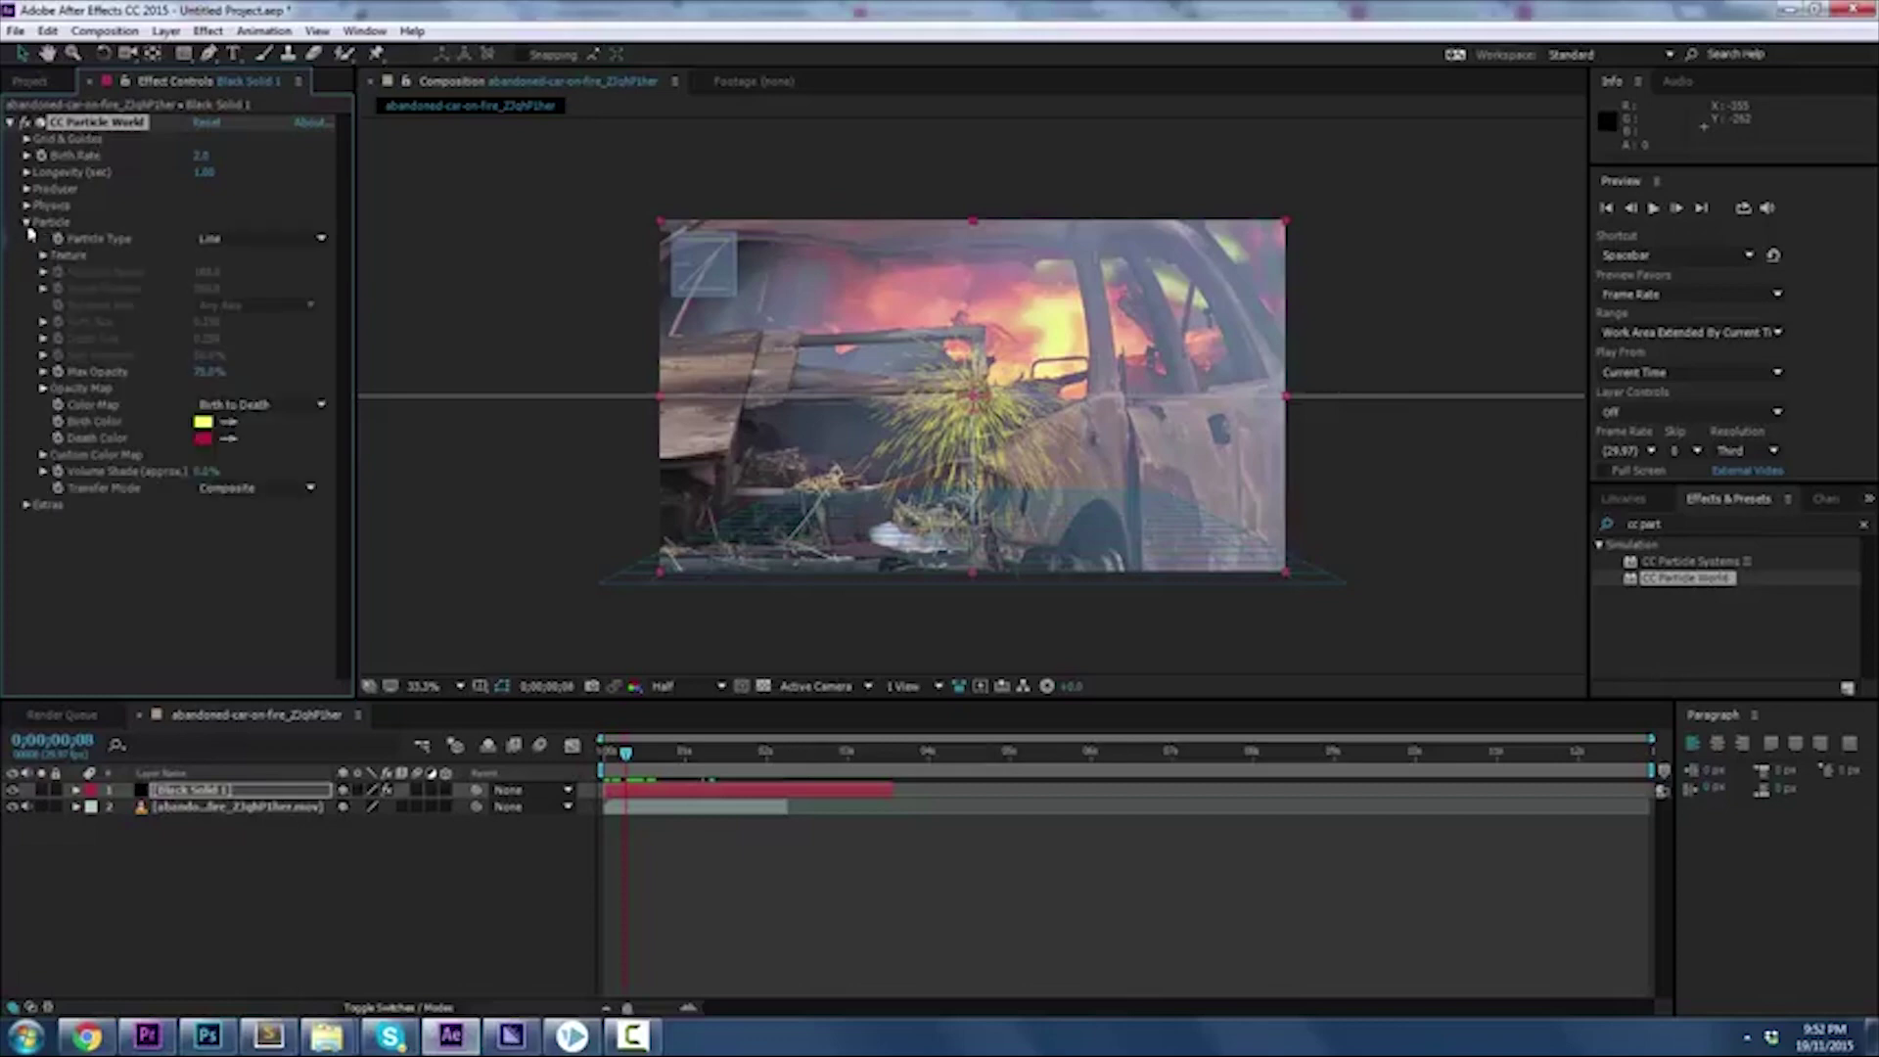
left_click(203, 422)
left_click_drag(292, 159, 299, 148)
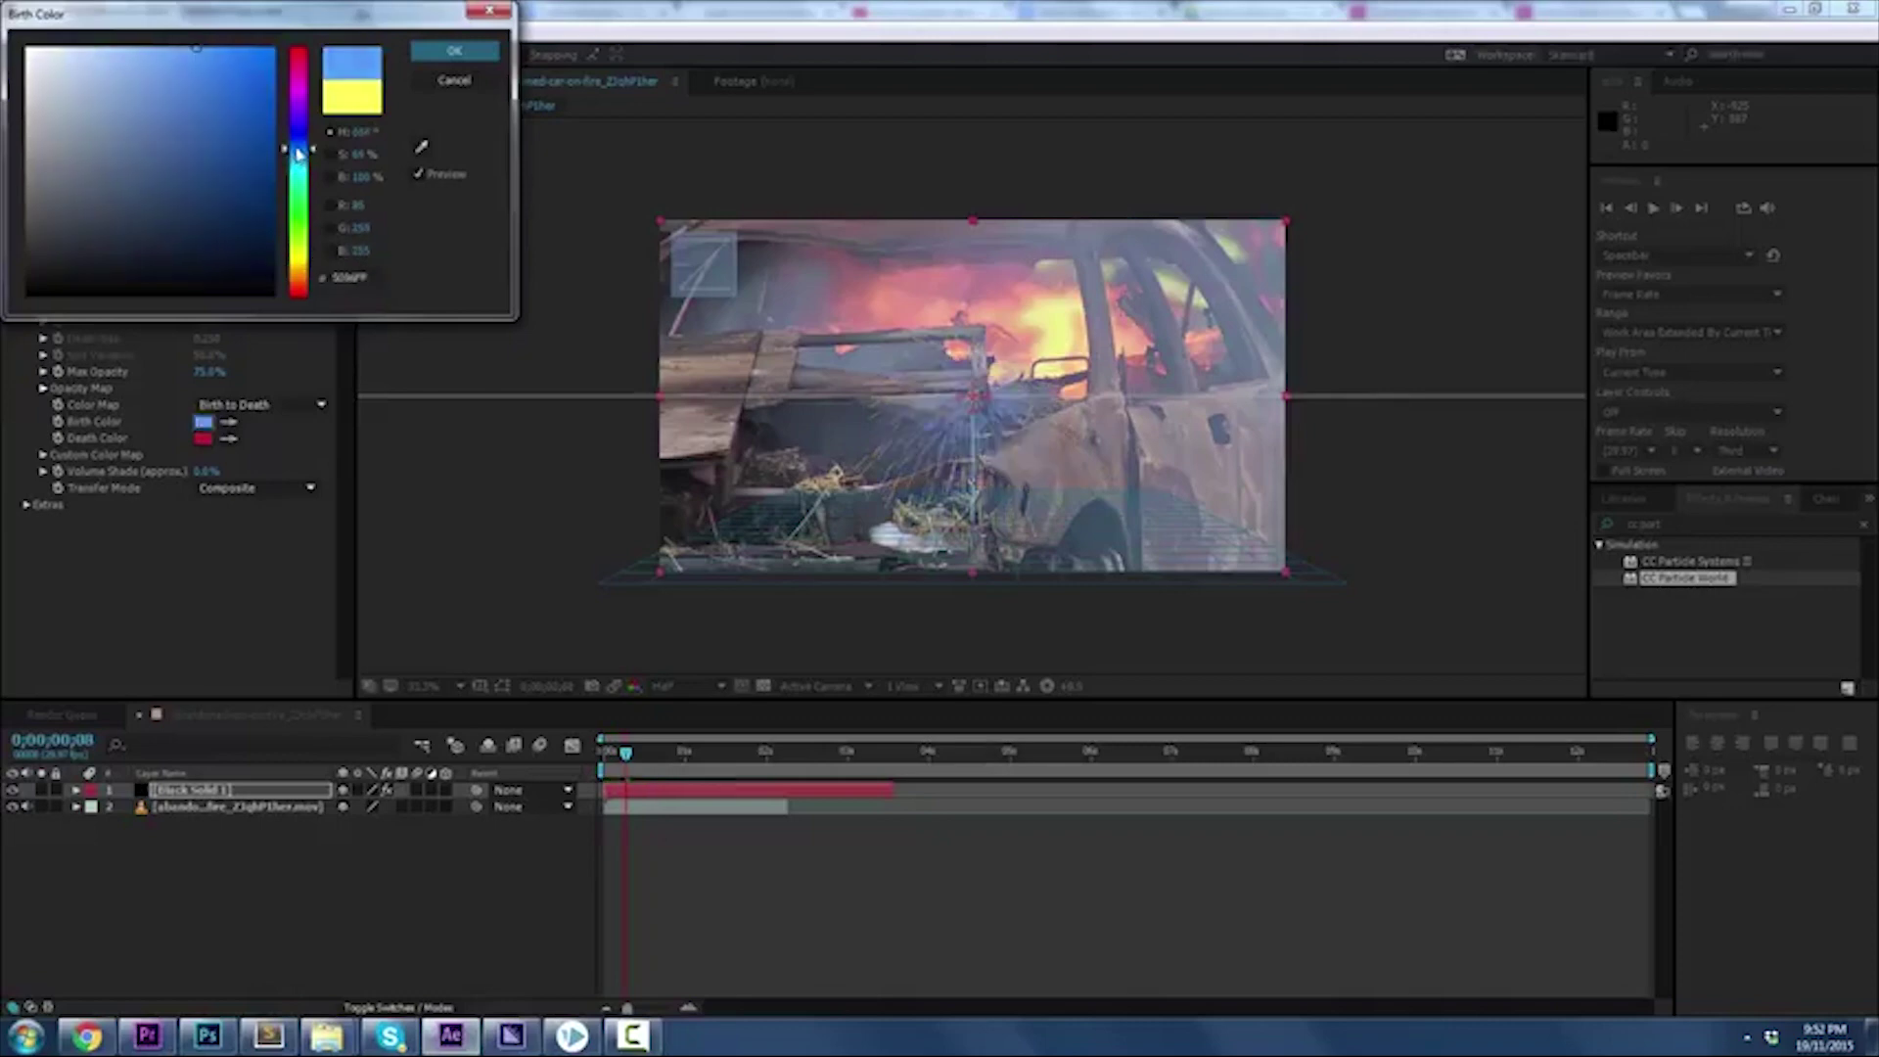
left_click_drag(111, 51, 58, 53)
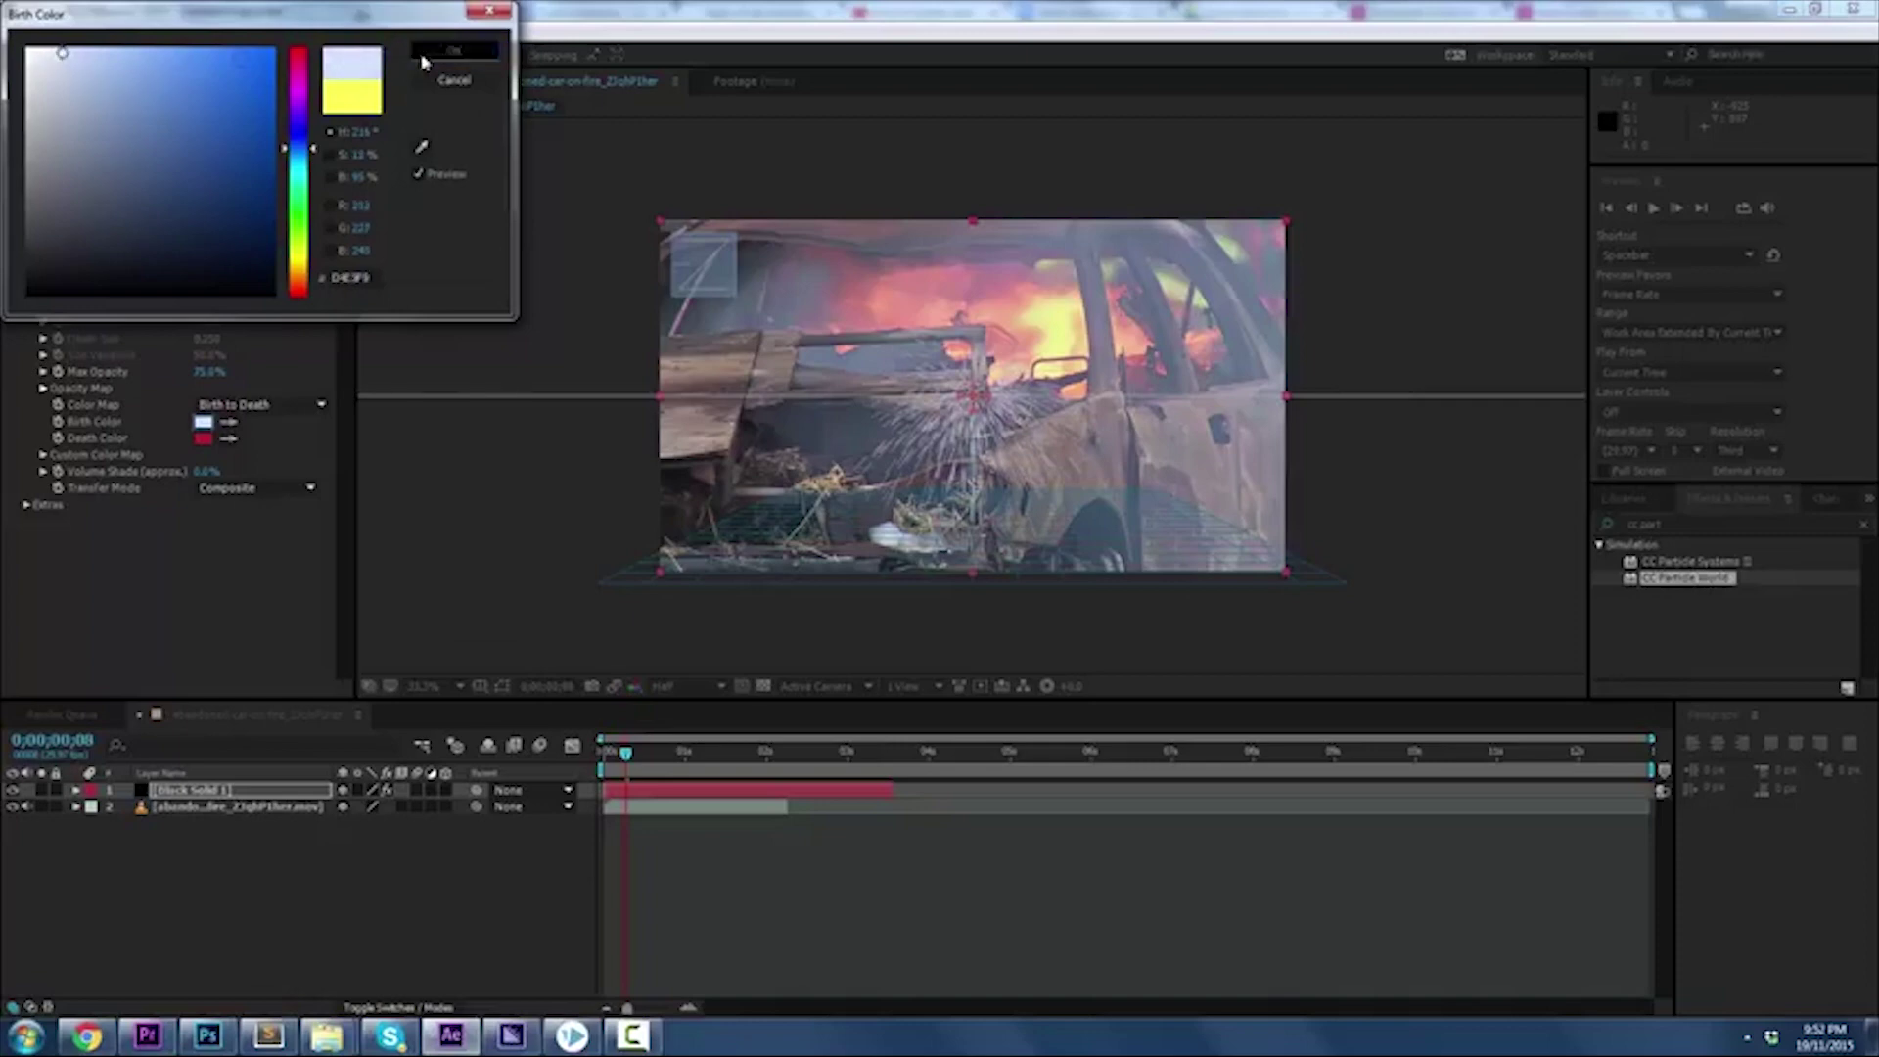
left_click(454, 51)
Set the particles' Death Color to greyish lavender ABA4CF
left_click(203, 440)
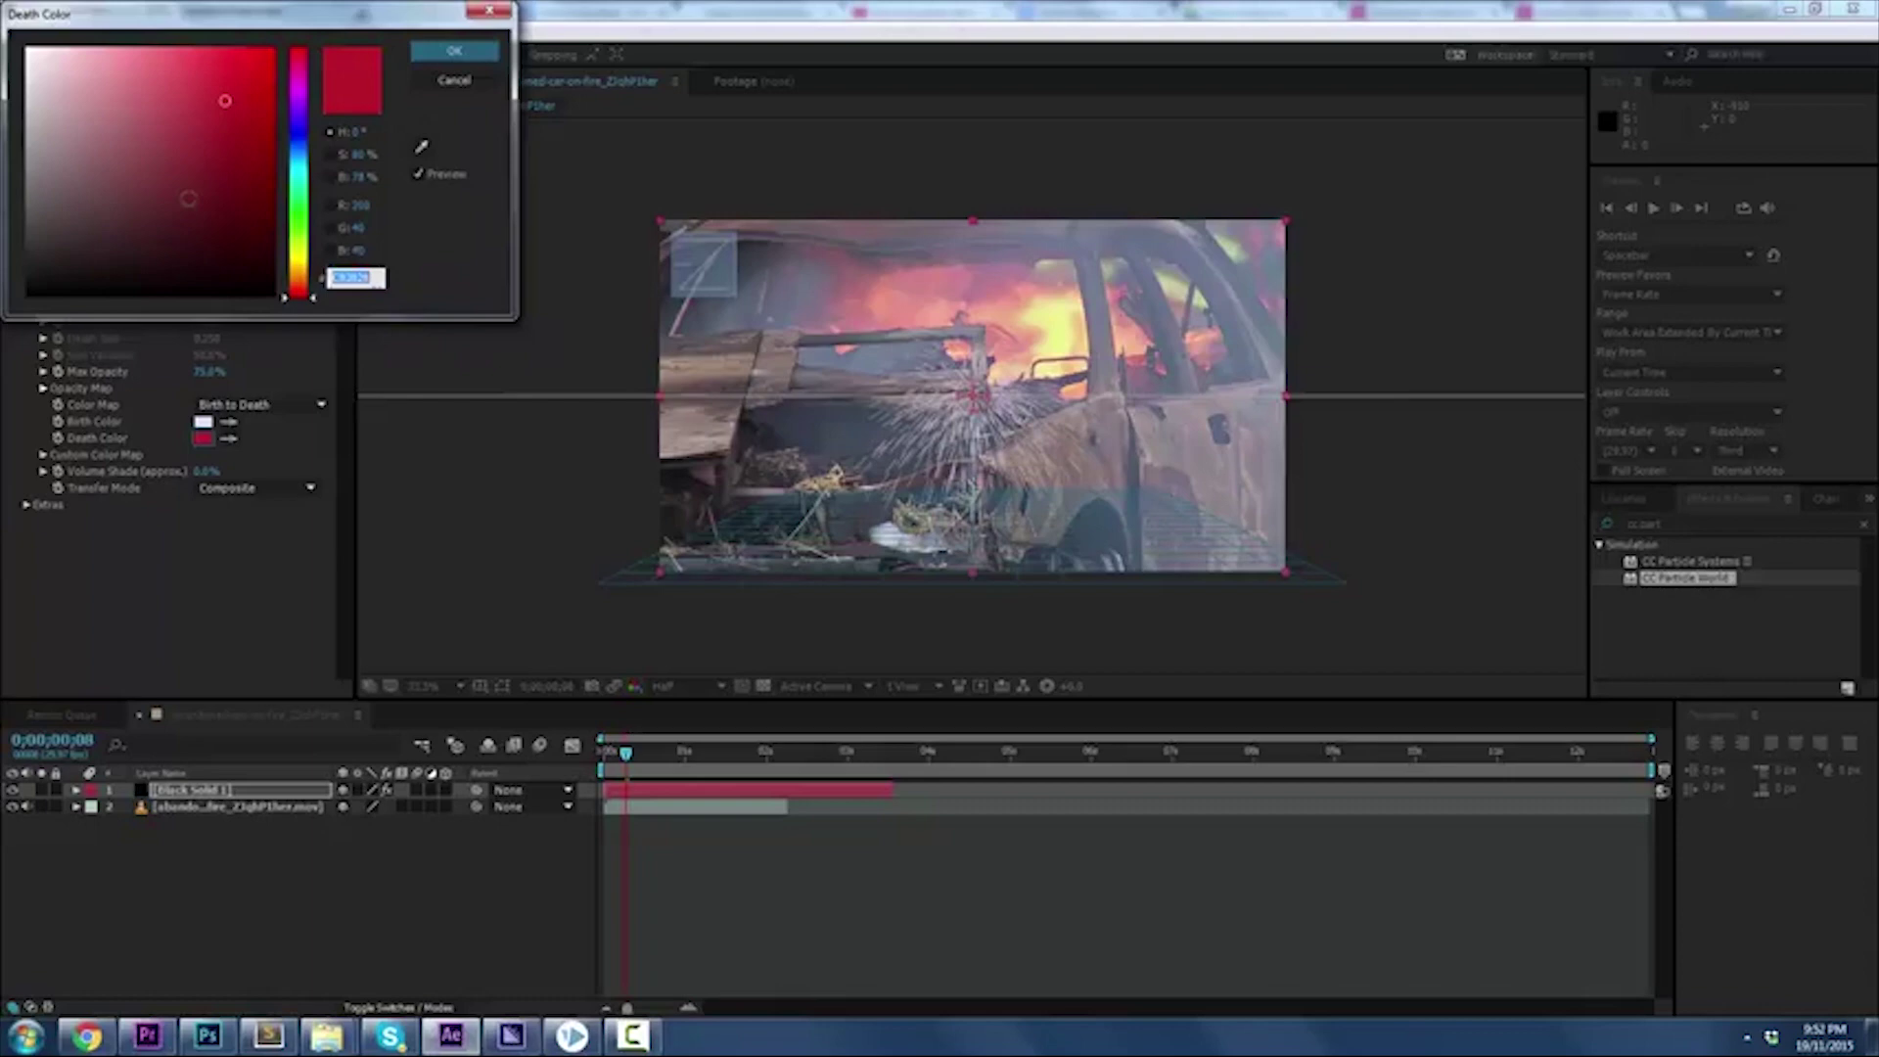
left_click_drag(297, 145, 296, 125)
left_click(95, 53)
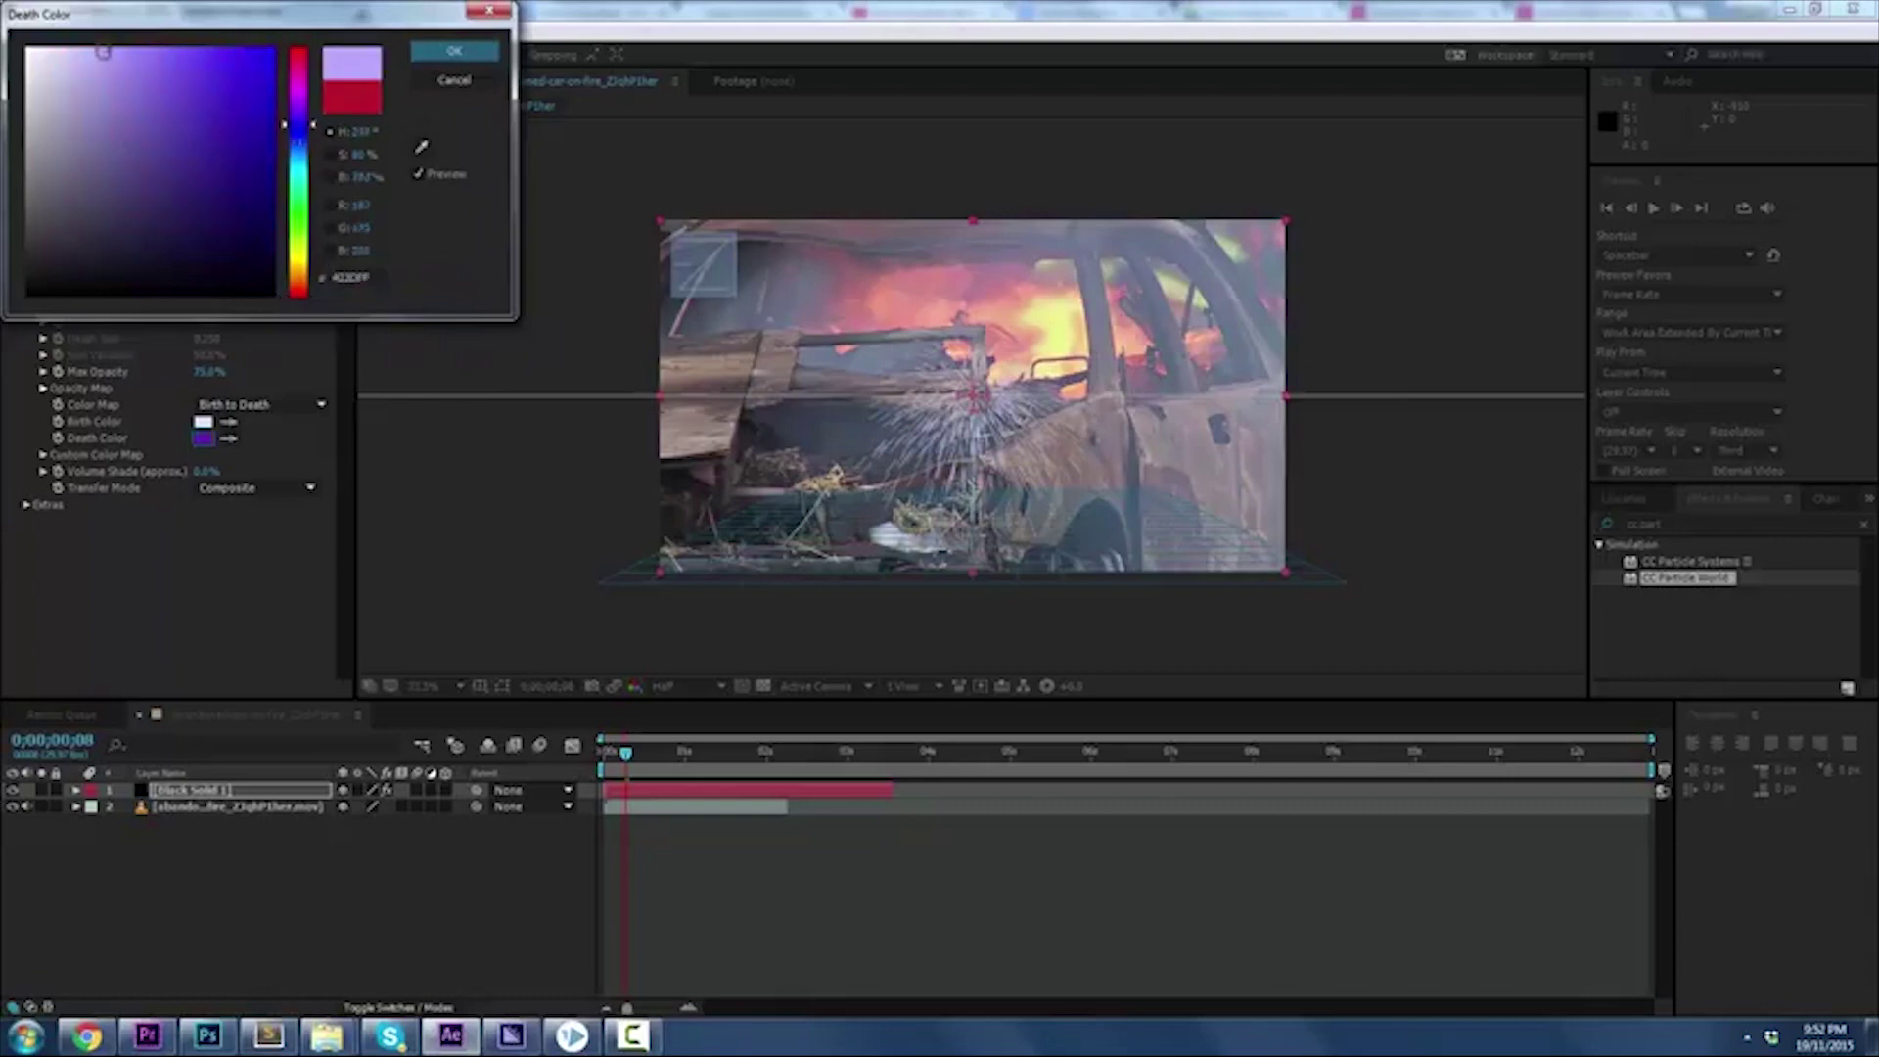
left_click_drag(95, 52, 77, 94)
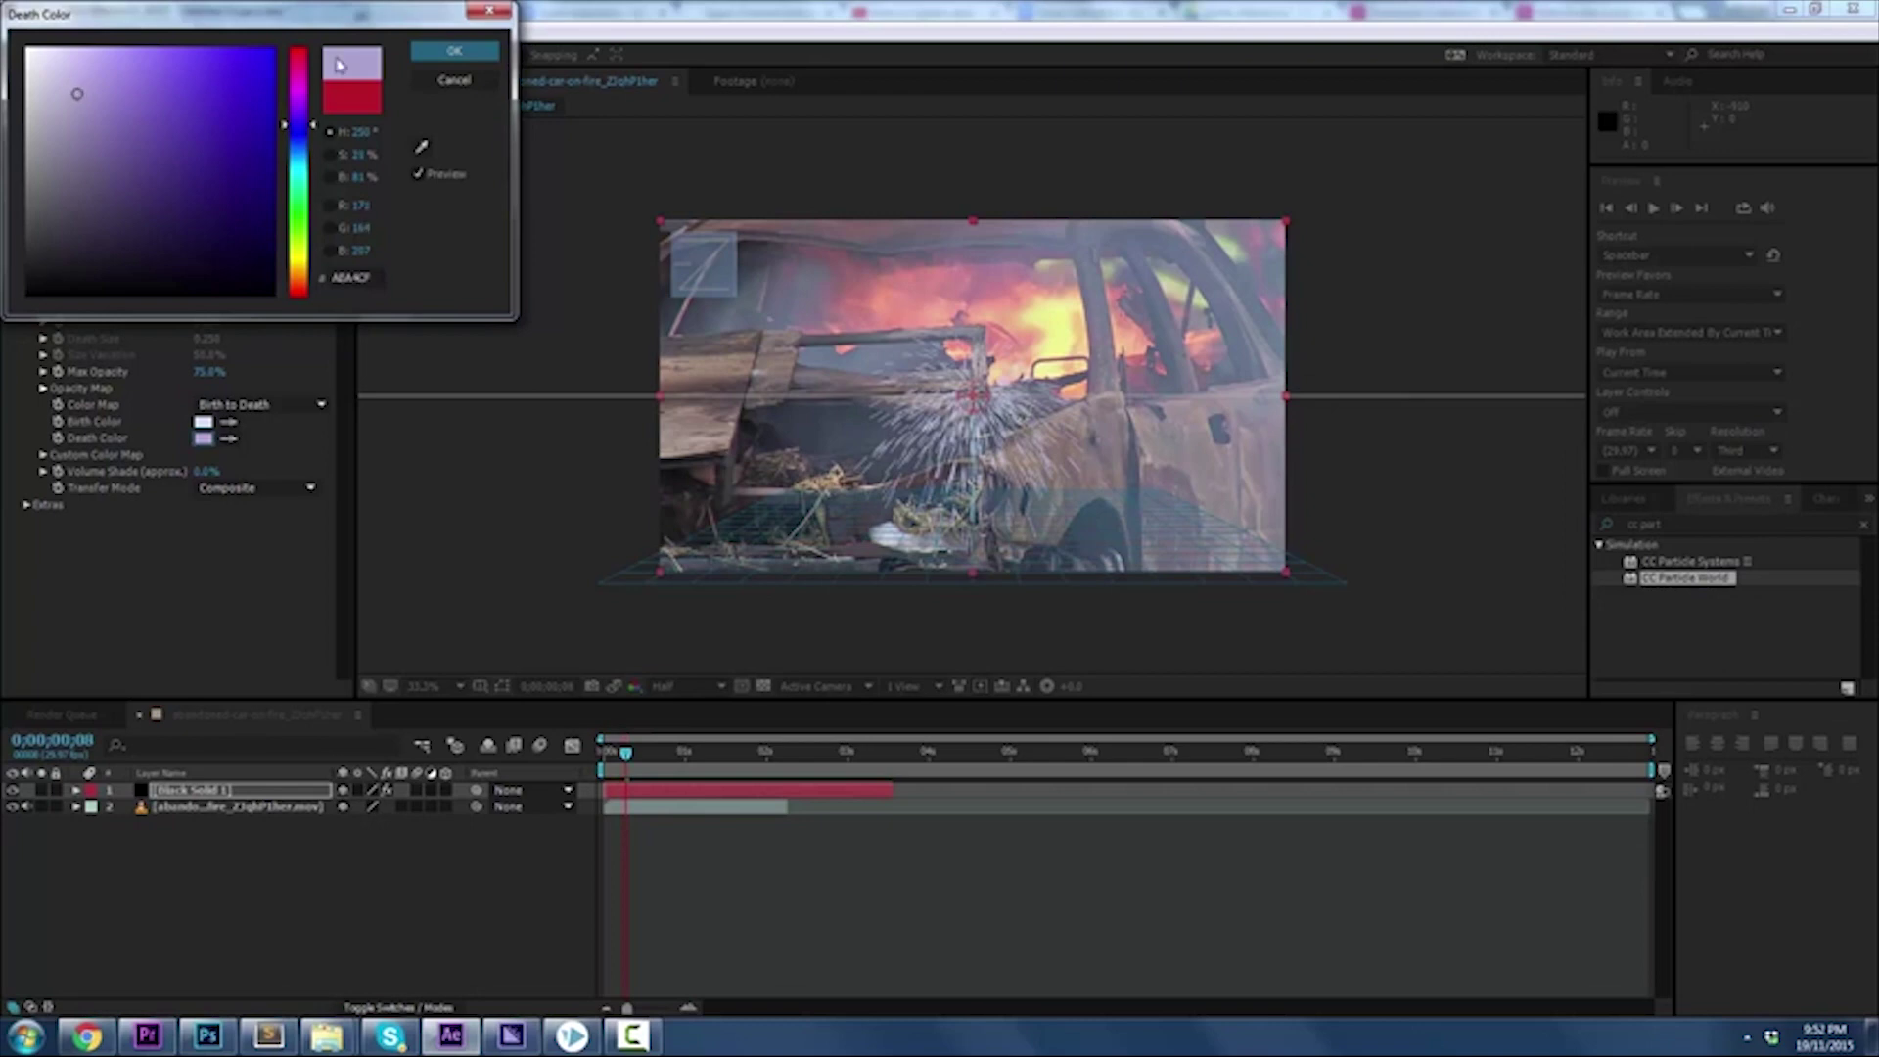
left_click(454, 51)
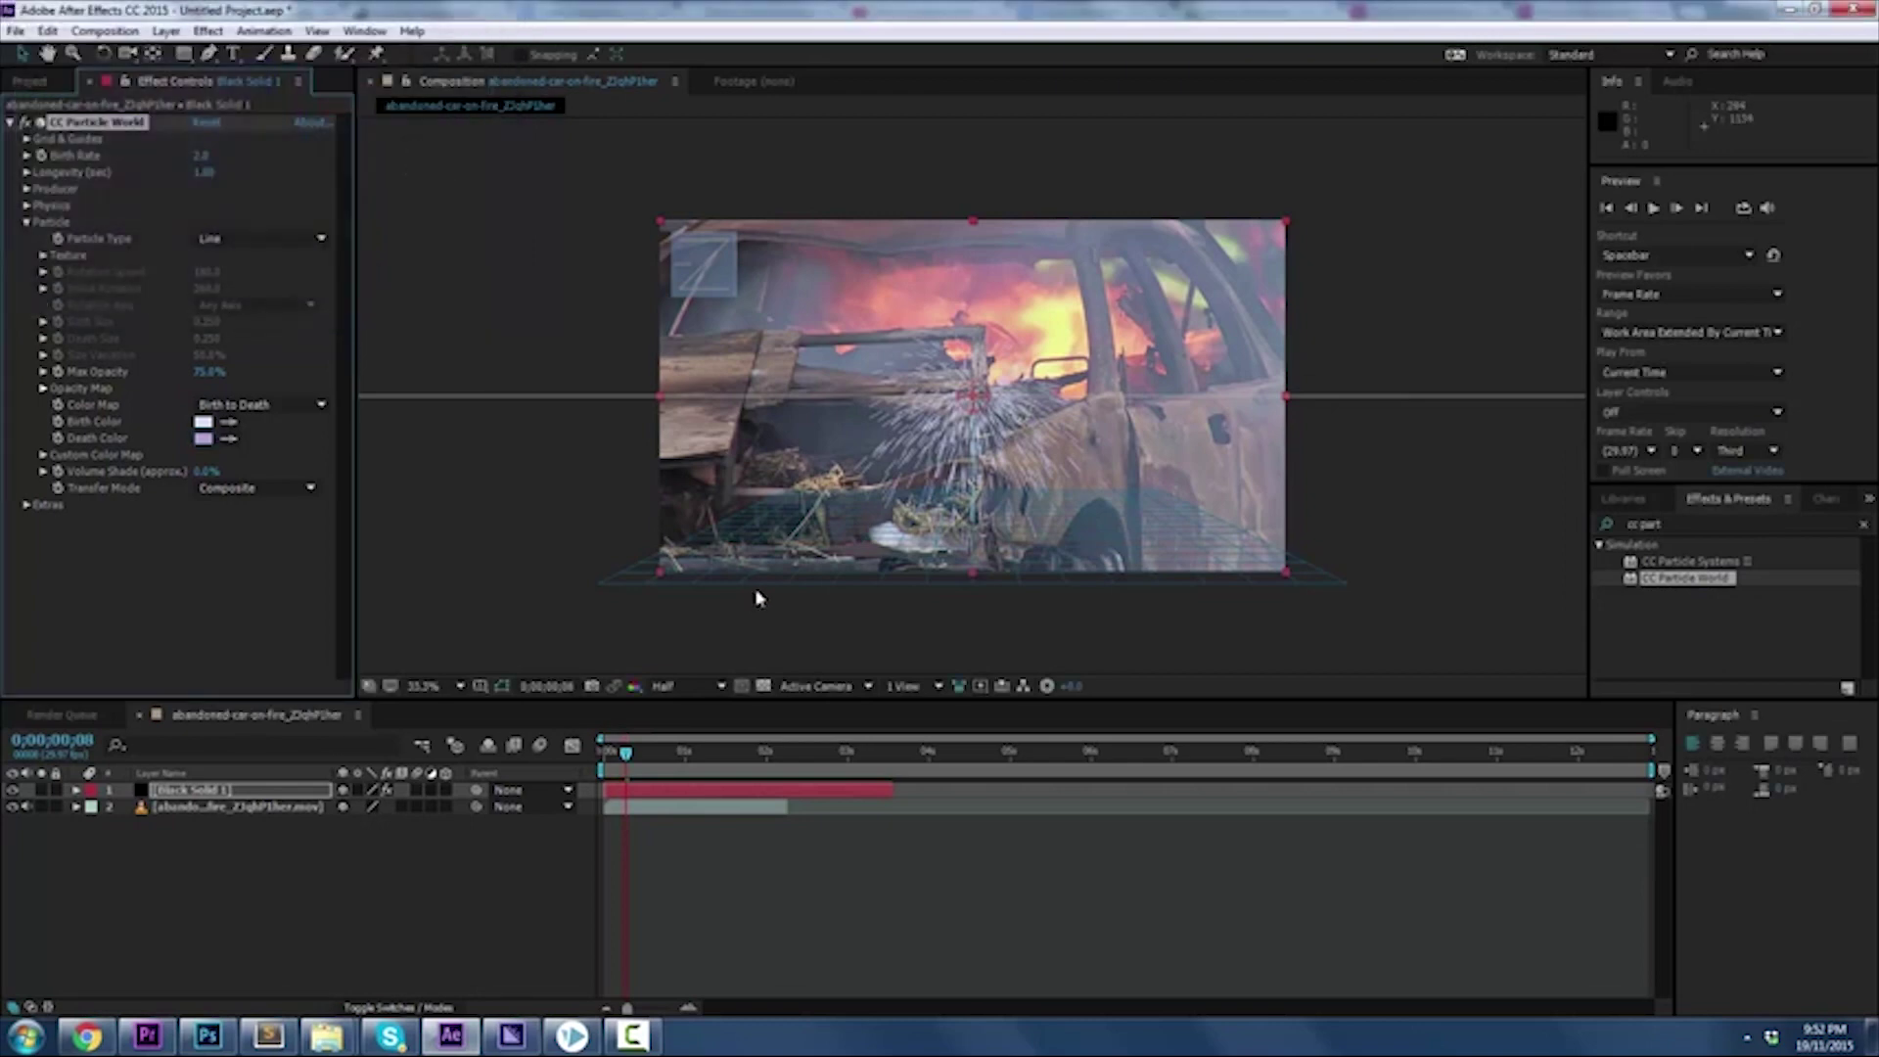
Scrub through the opening frames to check the recoloured particles, ending at the first frame
left_click(626, 753)
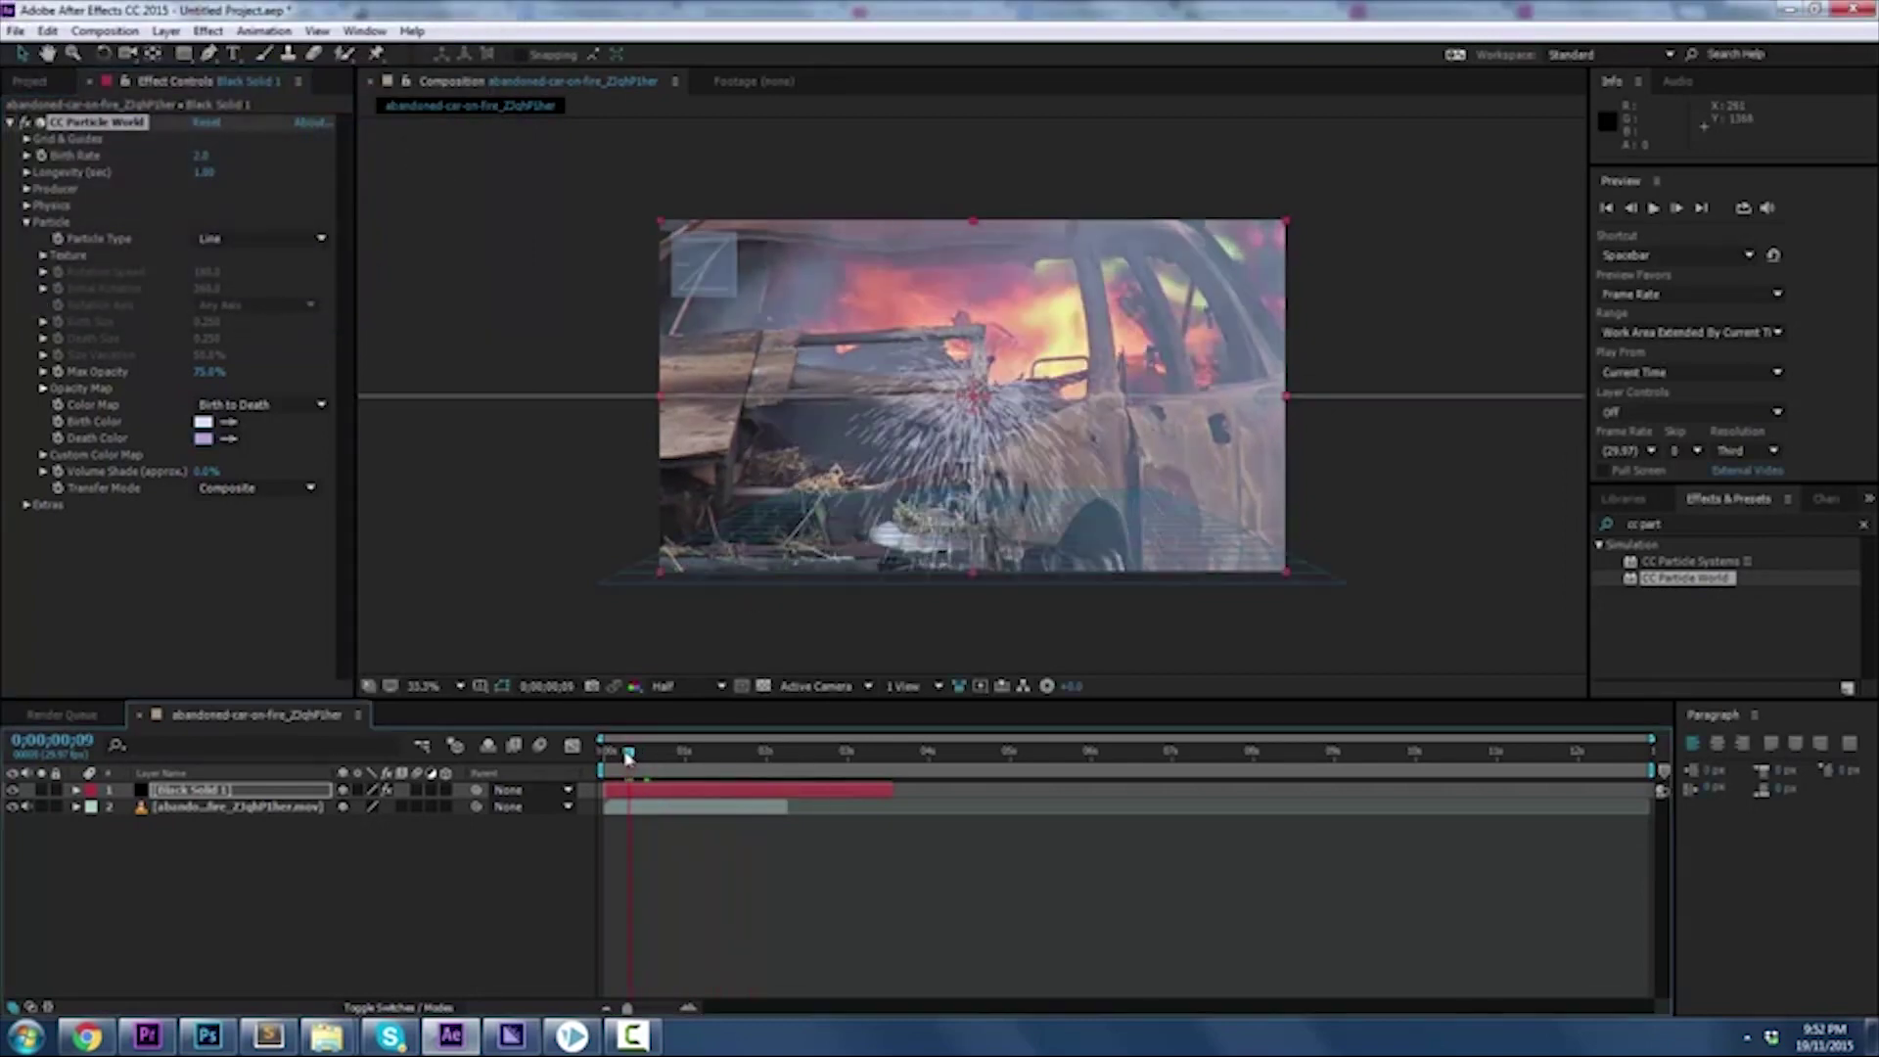
left_click_drag(629, 759, 626, 756)
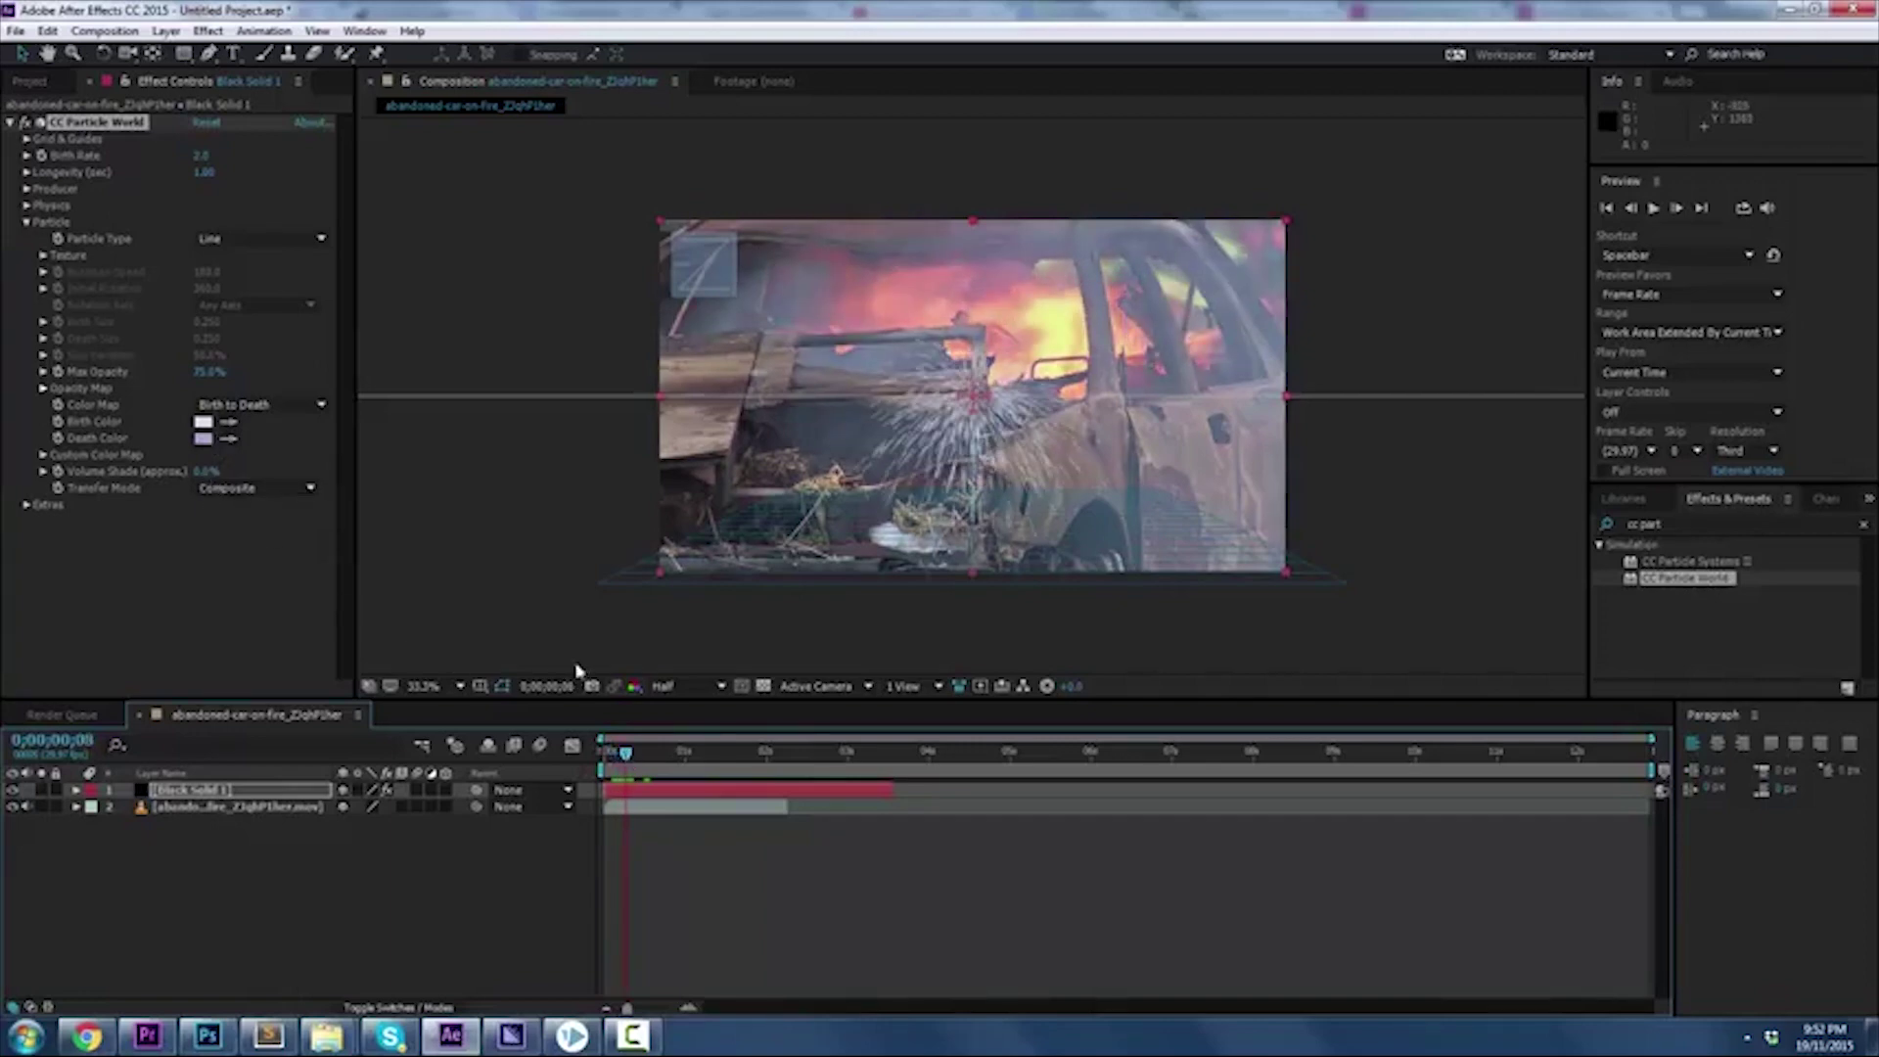
left_click_drag(640, 760, 603, 759)
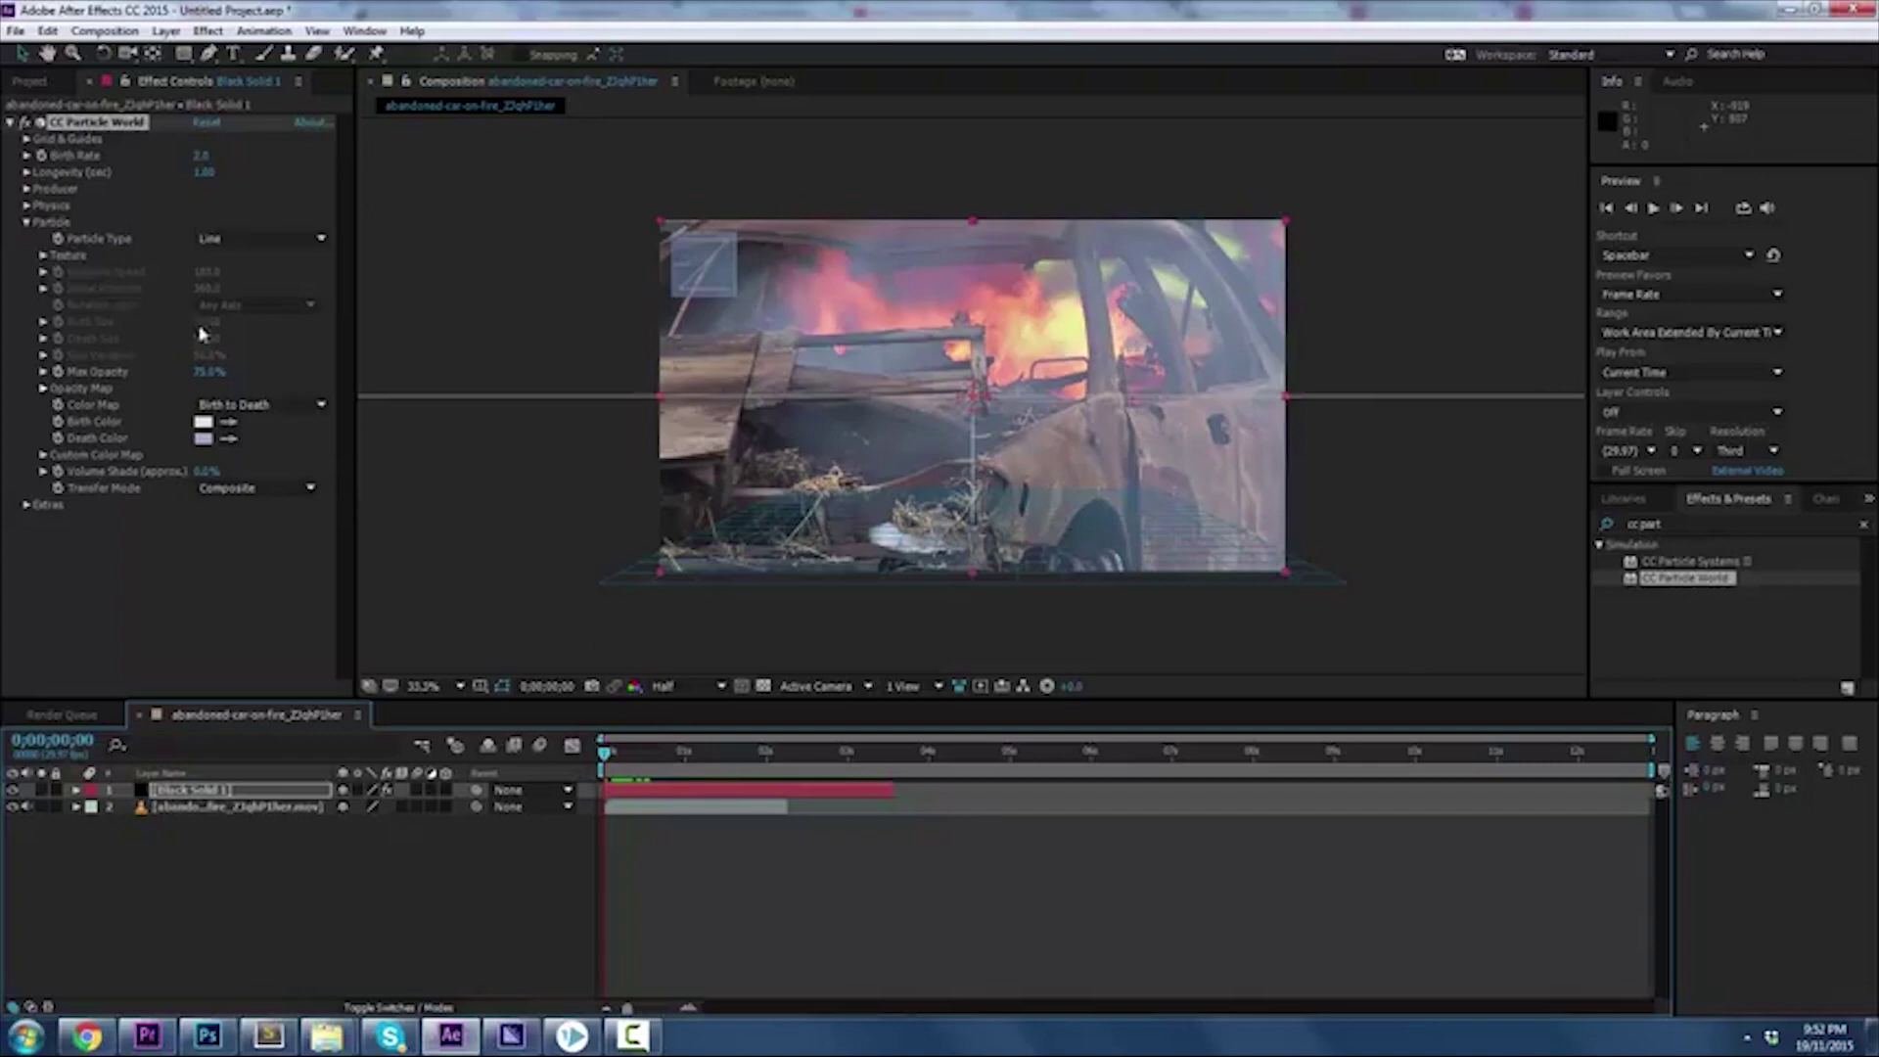
Raise the CC Particle World producer by setting Position Y to -0.56 at frame 18, and preview the falling particles
left_click(27, 190)
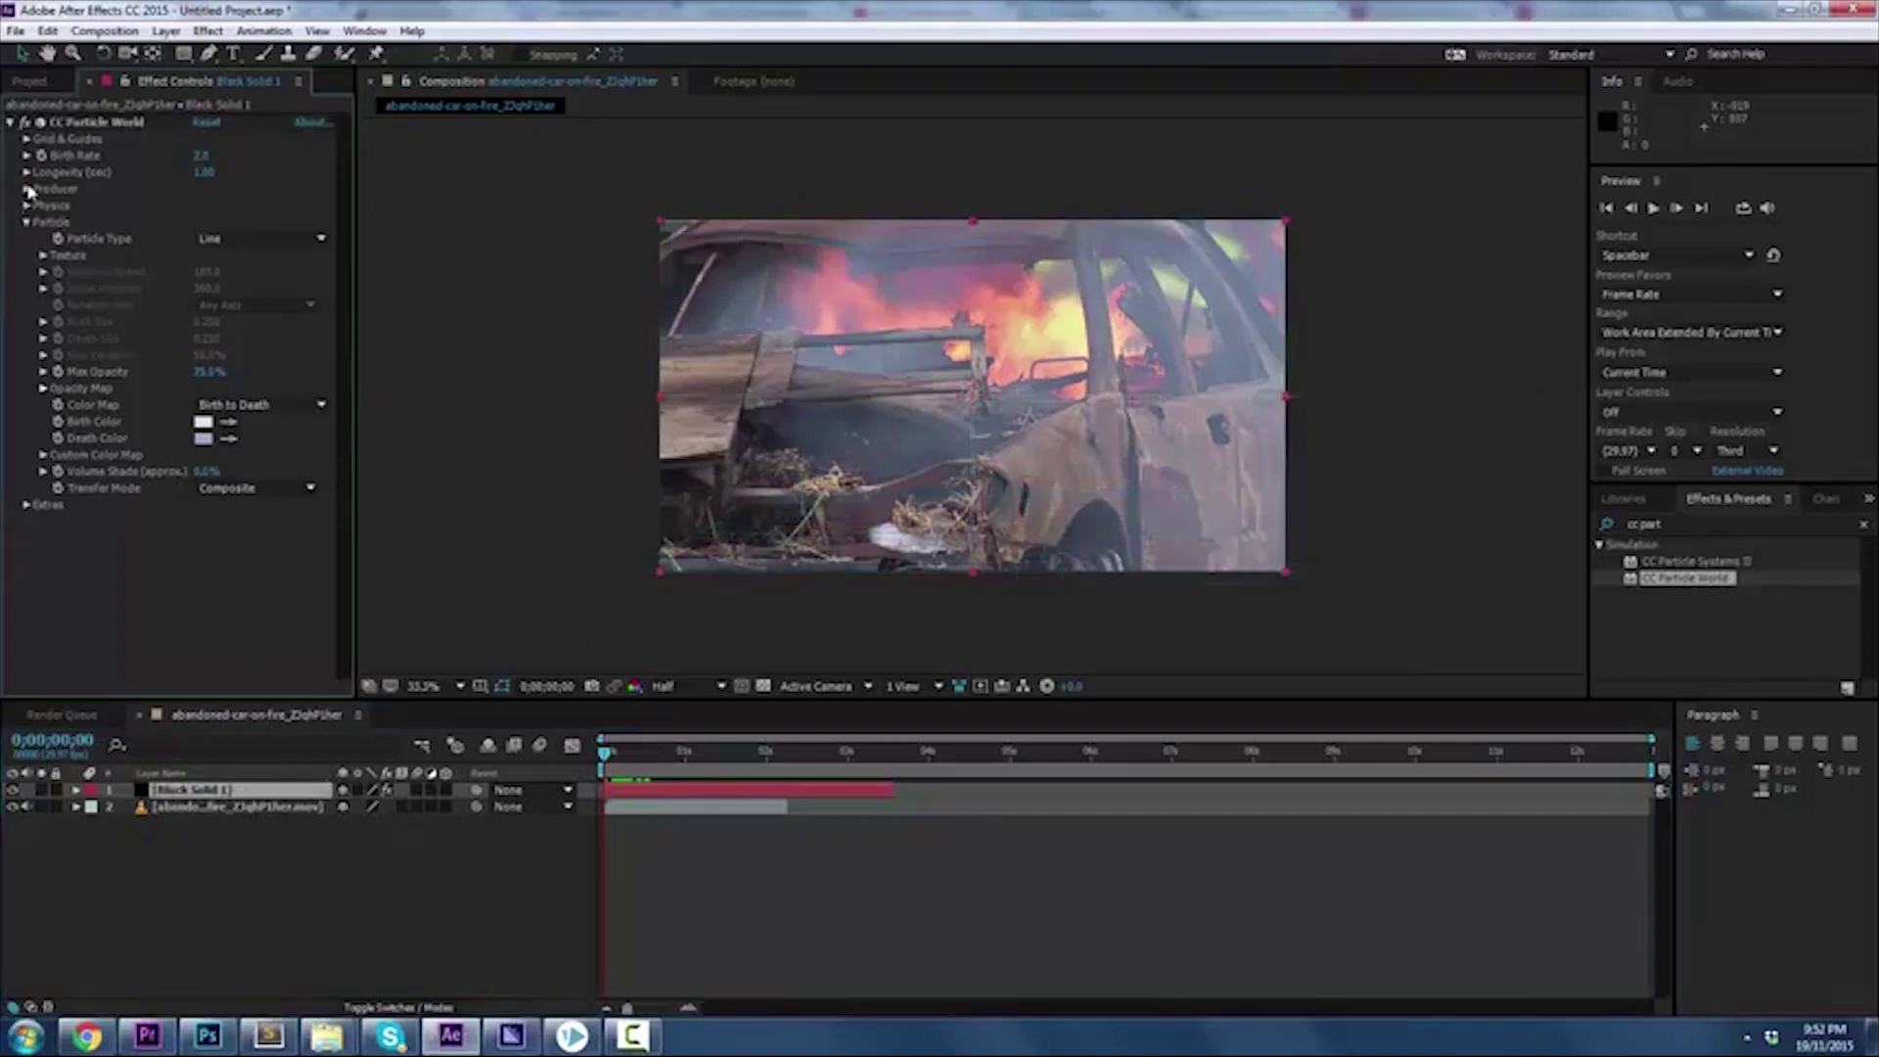
left_click(26, 189)
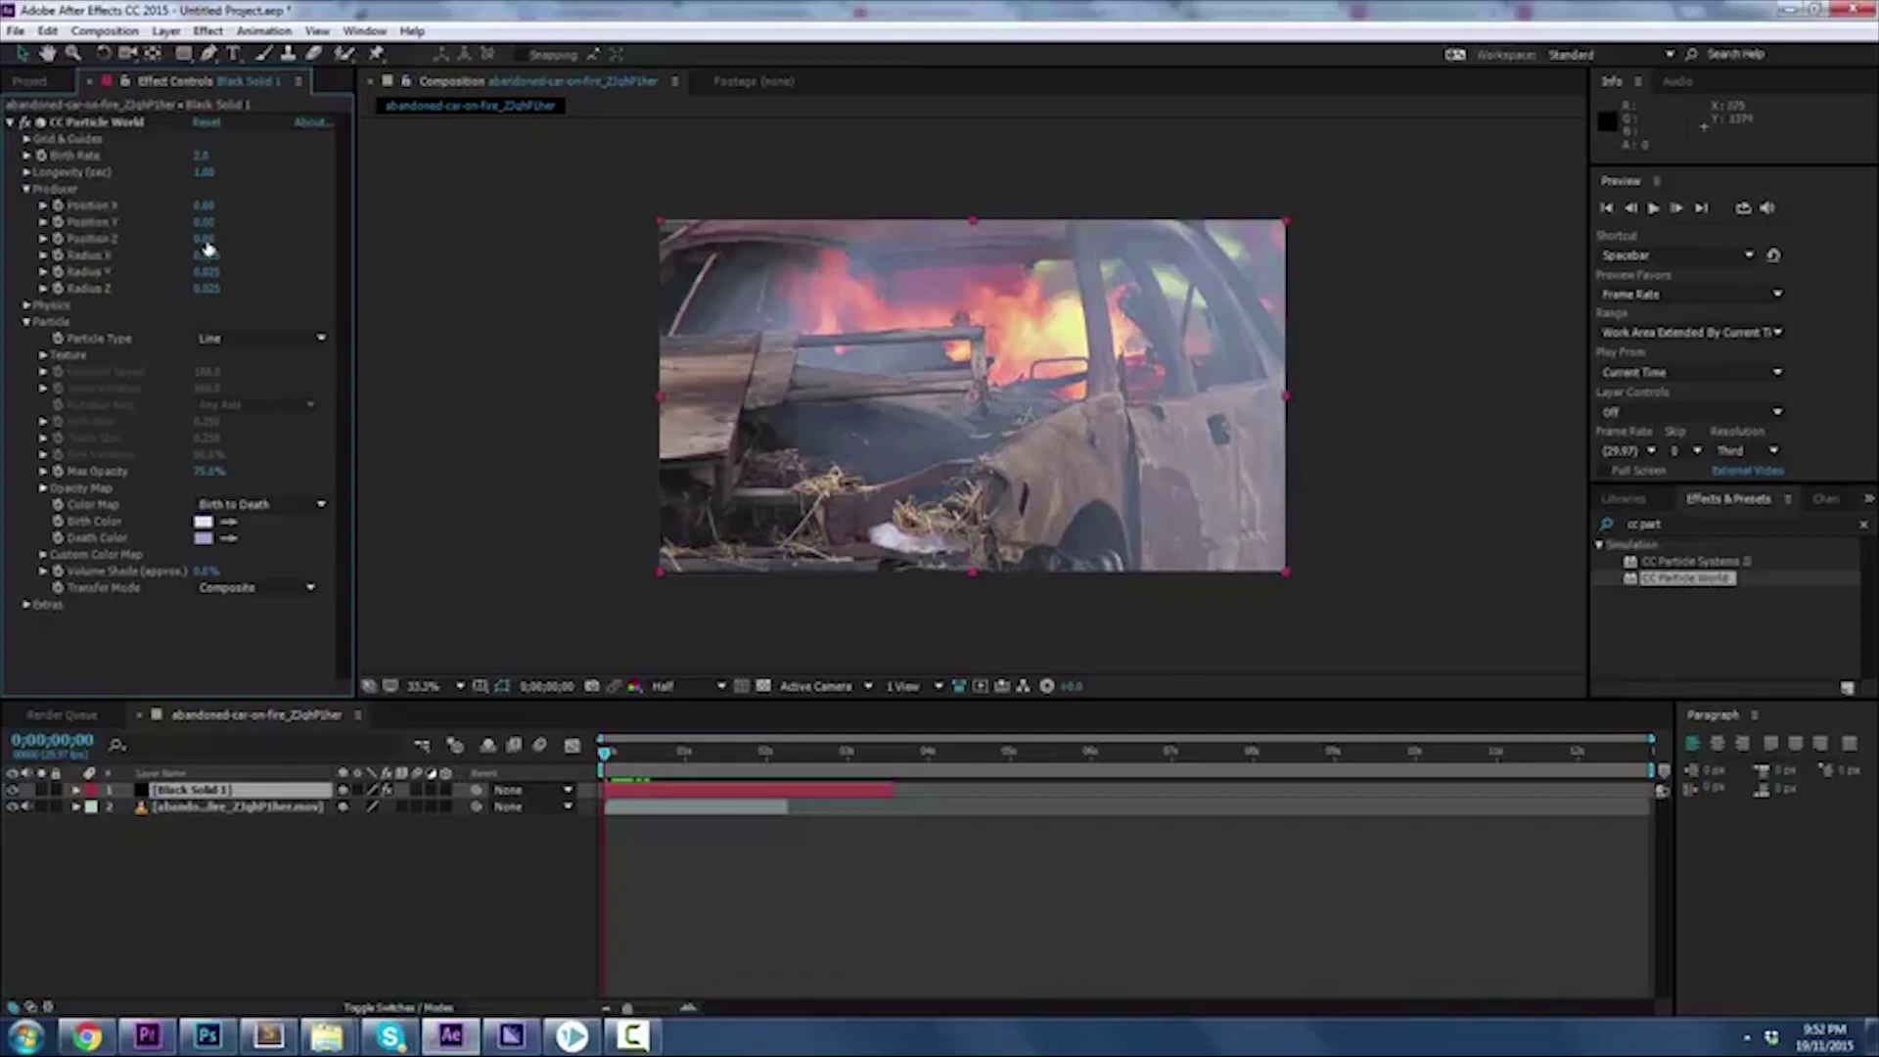
left_click(646, 753)
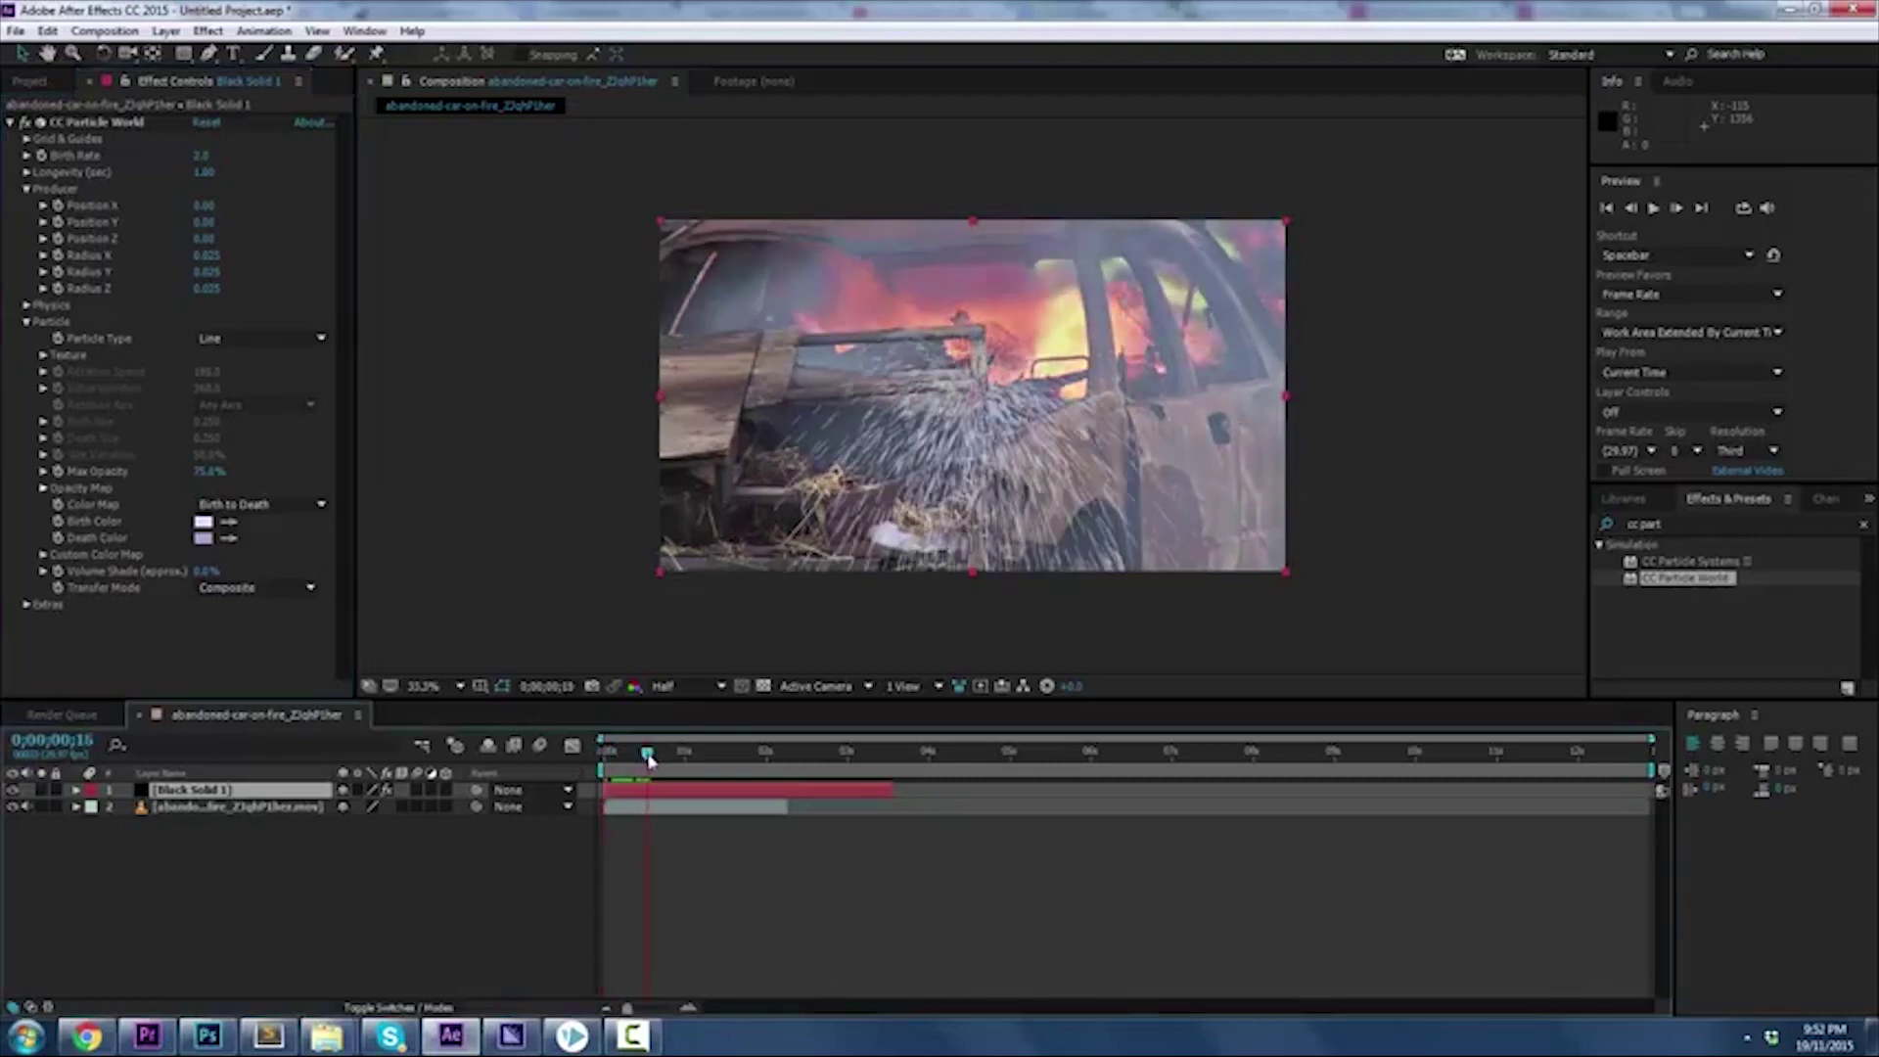
left_click_drag(650, 760, 652, 755)
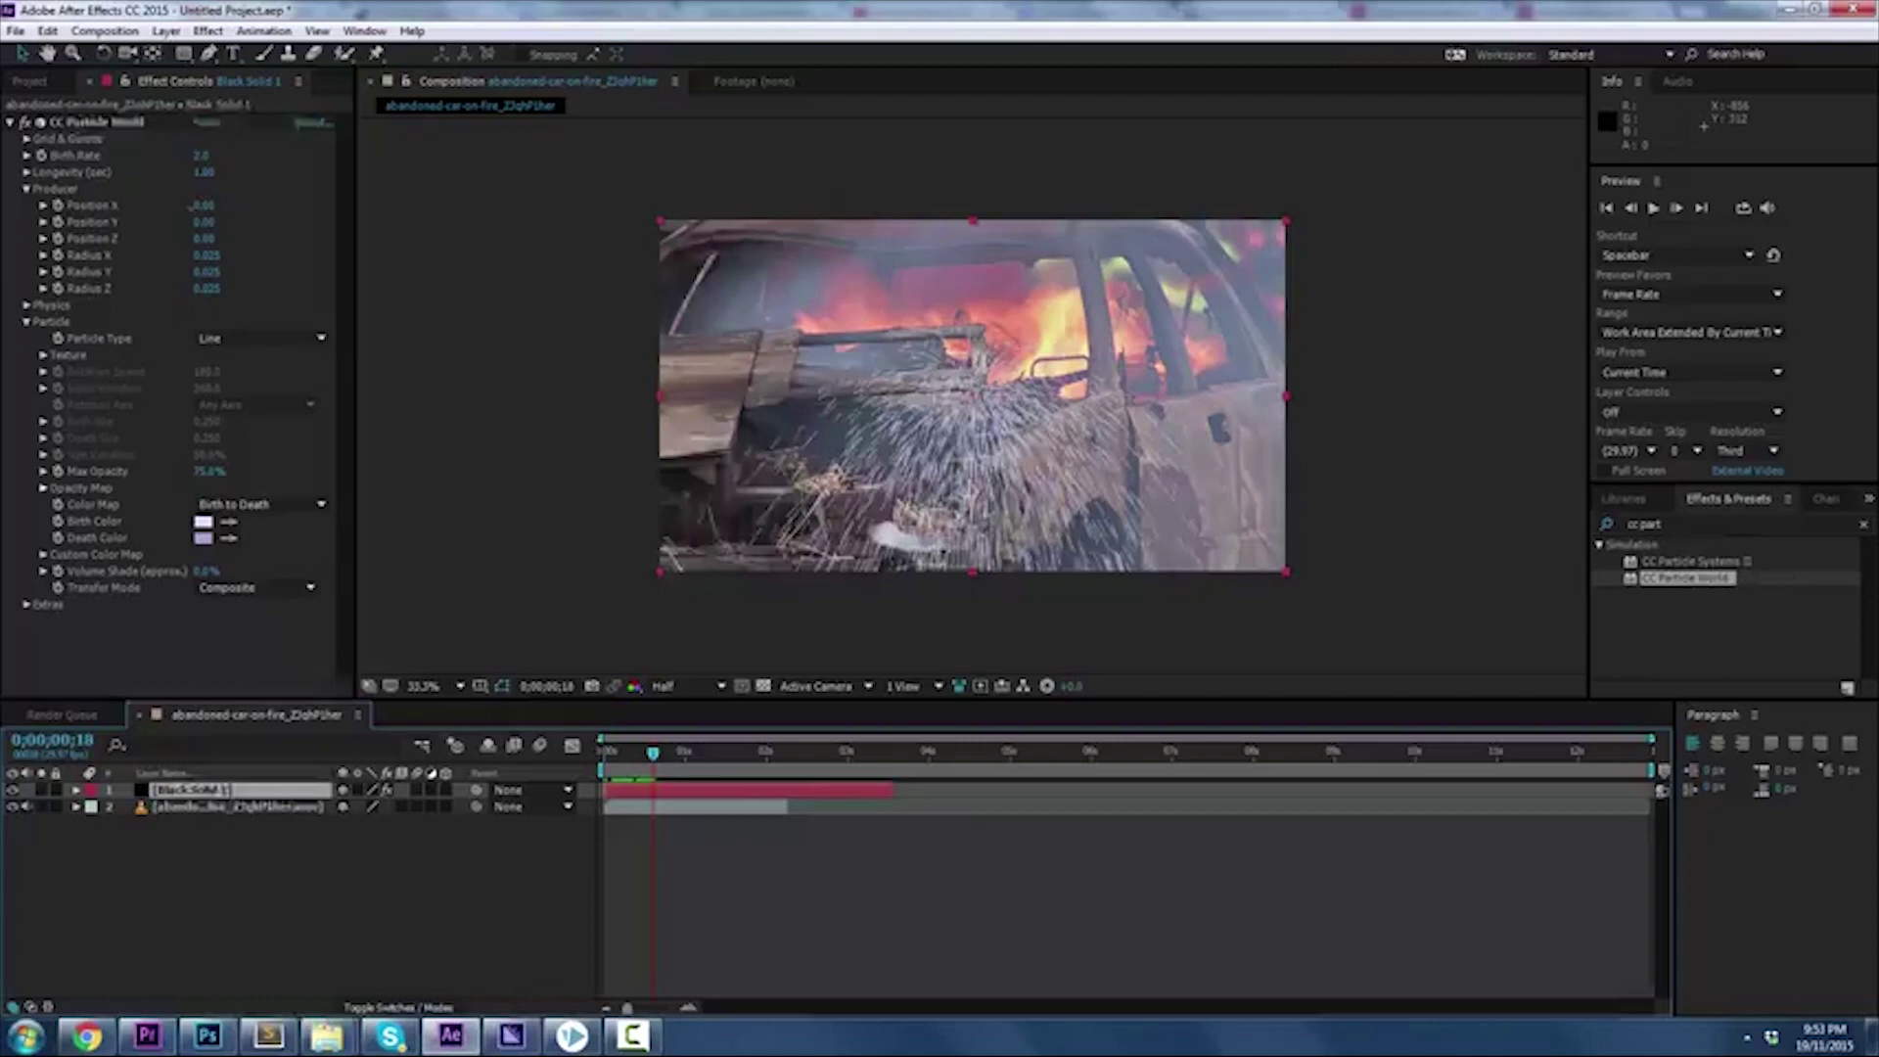
mouse_move(204, 206)
left_mouse_down()
mouse_move(144, 213)
mouse_move(331, 252)
mouse_move(219, 232)
left_mouse_up()
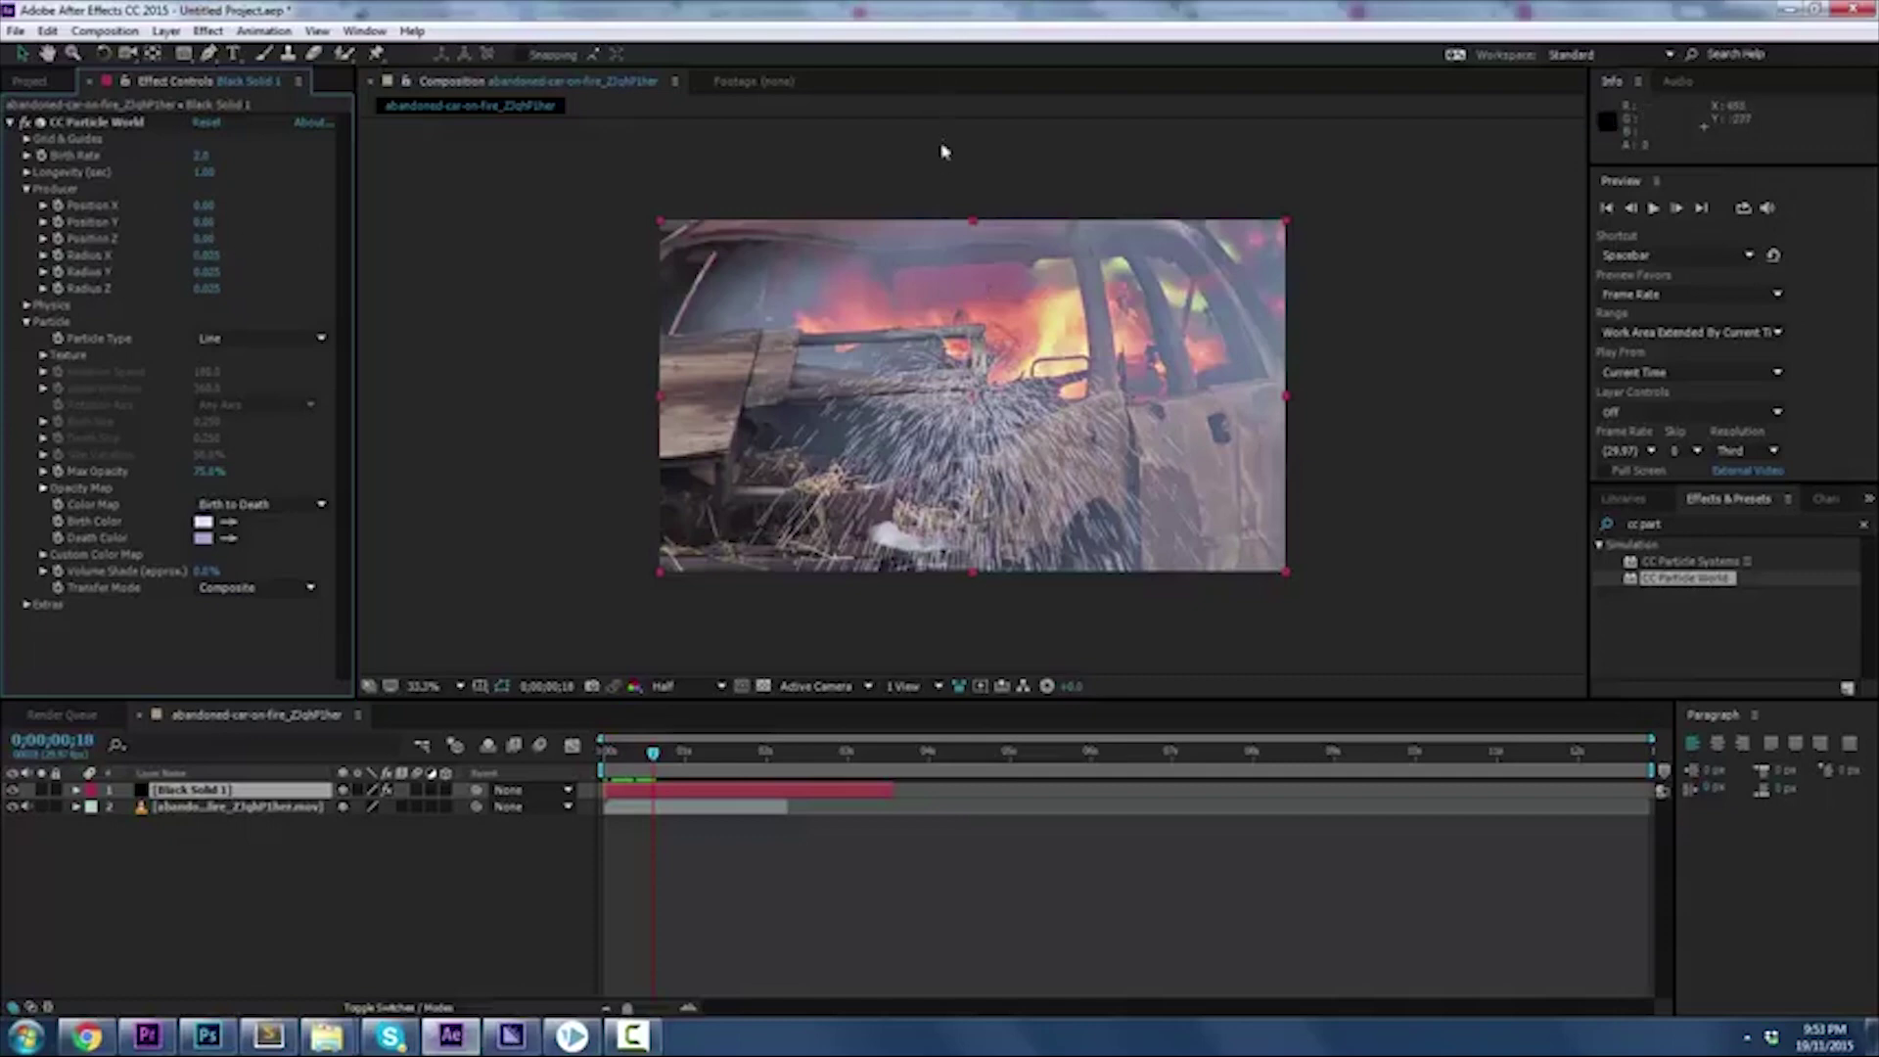
left_click_drag(207, 222, 151, 222)
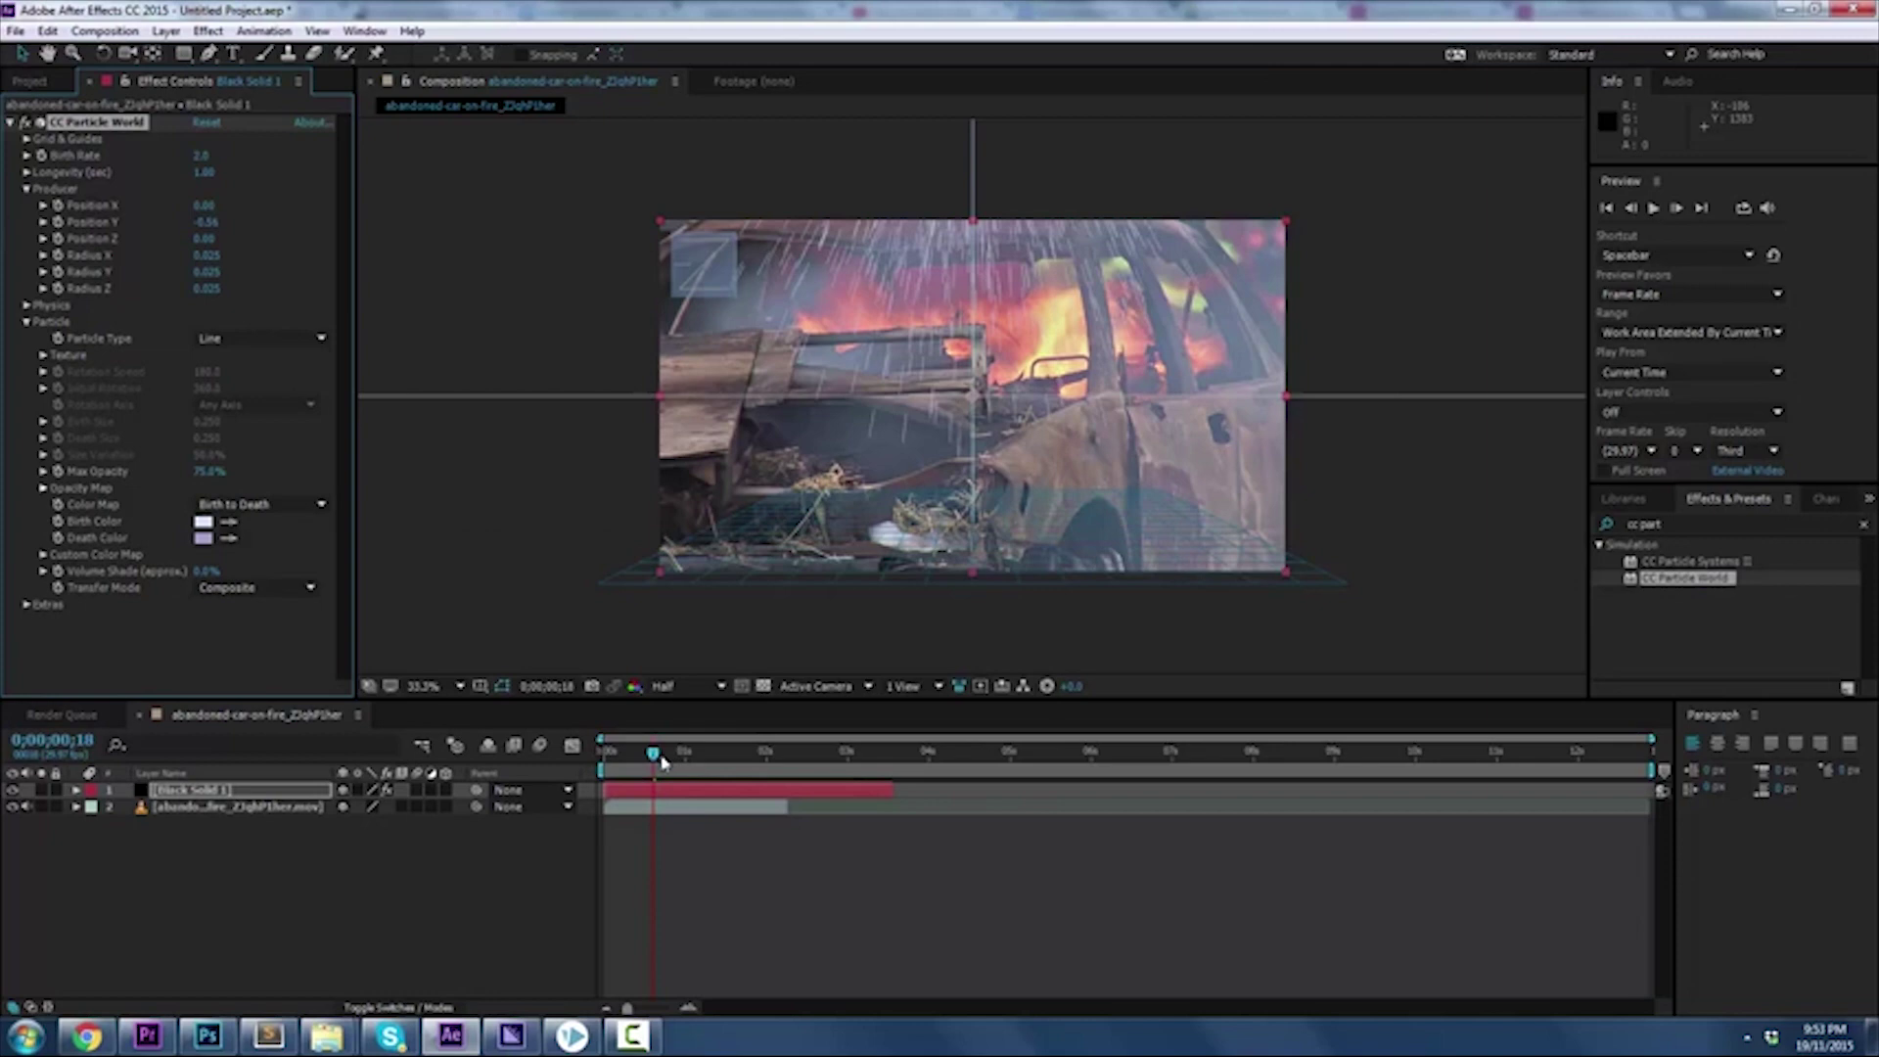
key("space")
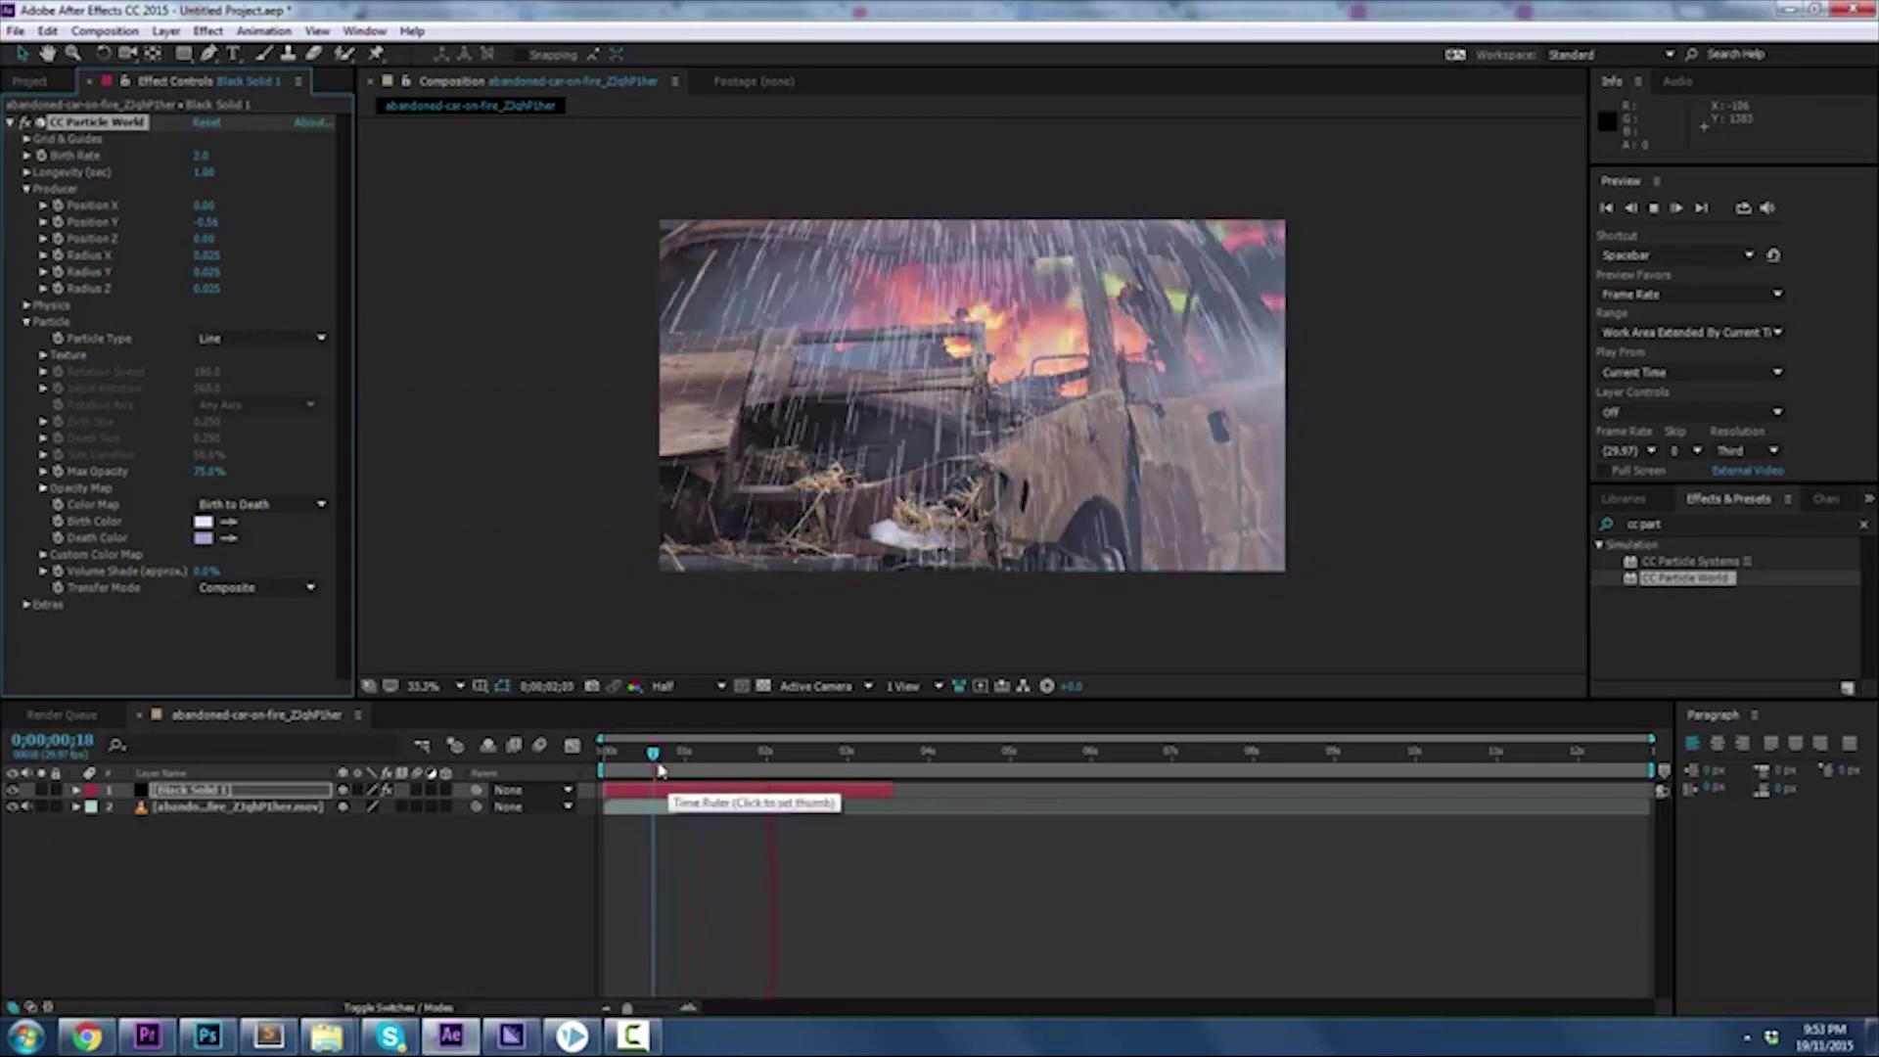
key("space")
left_click_drag(660, 761, 701, 787)
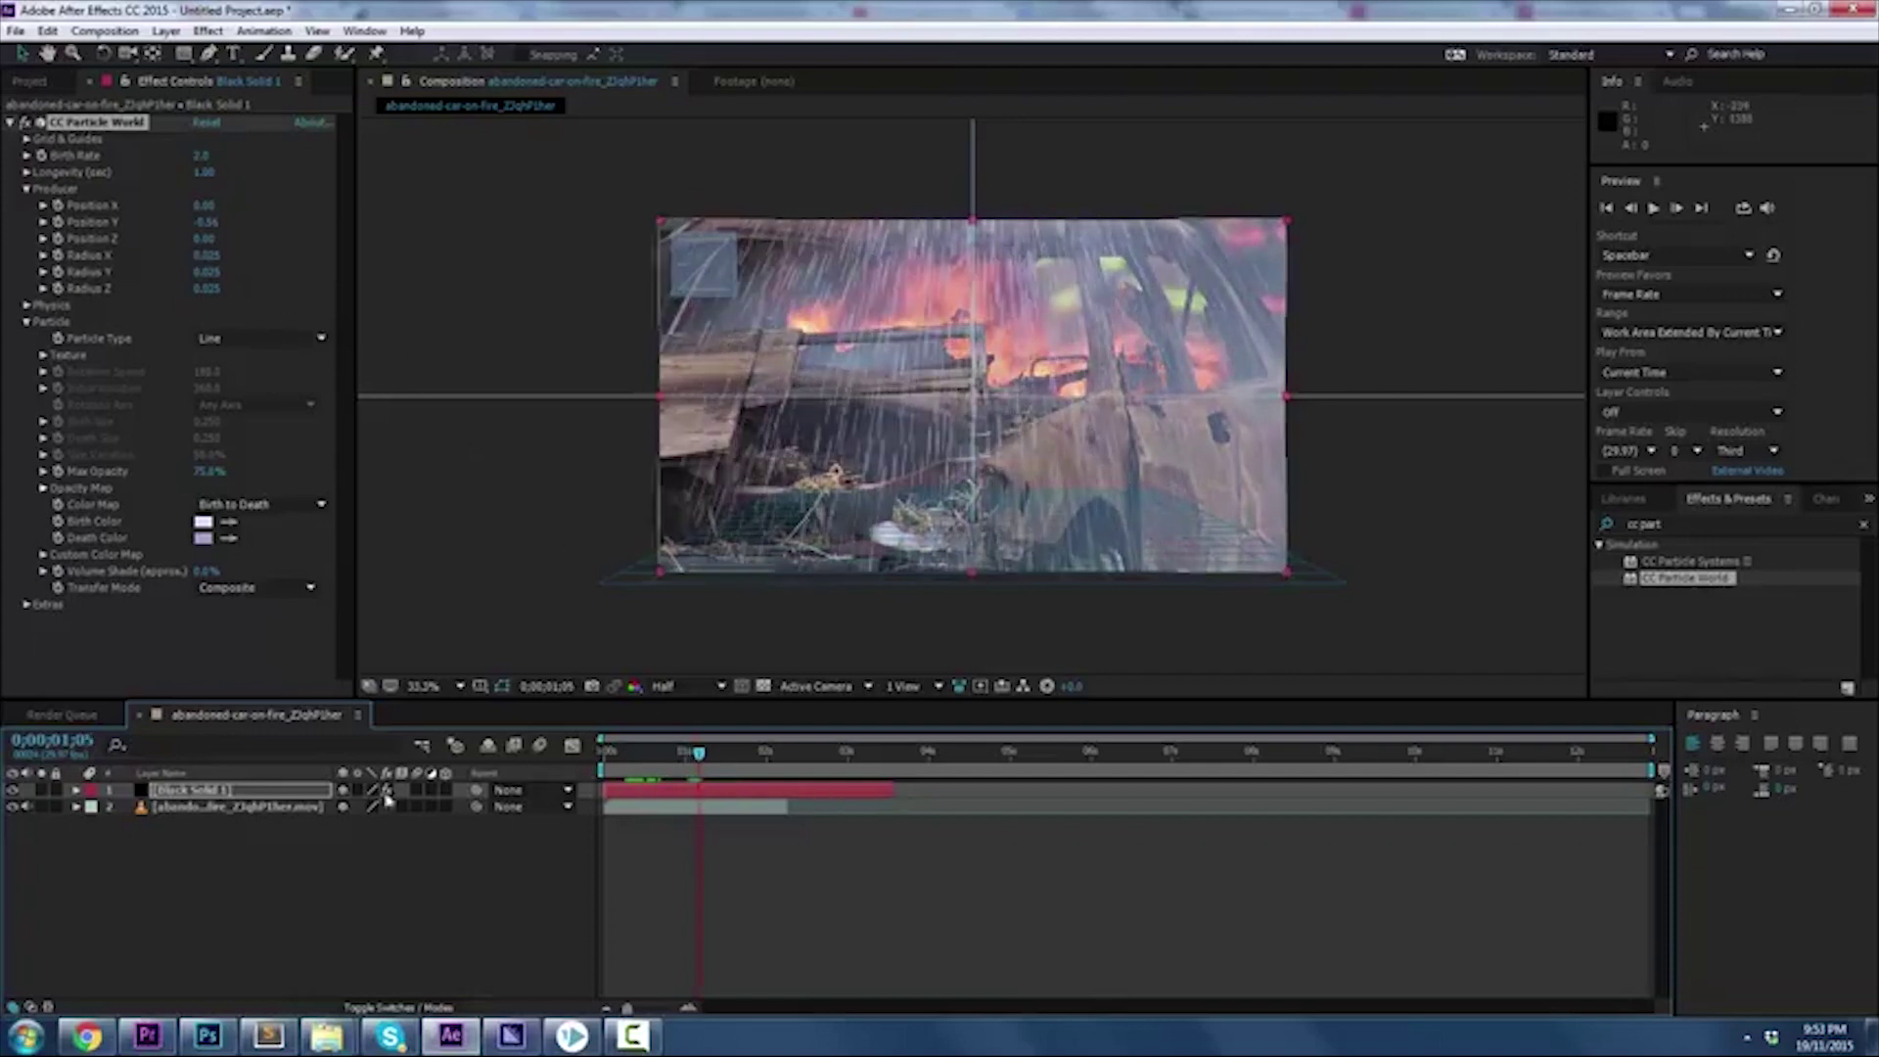
Try moving the particle producer in depth with Position Z up to 0.38, and return it to 0.00
left_click(234, 792)
left_click(103, 257)
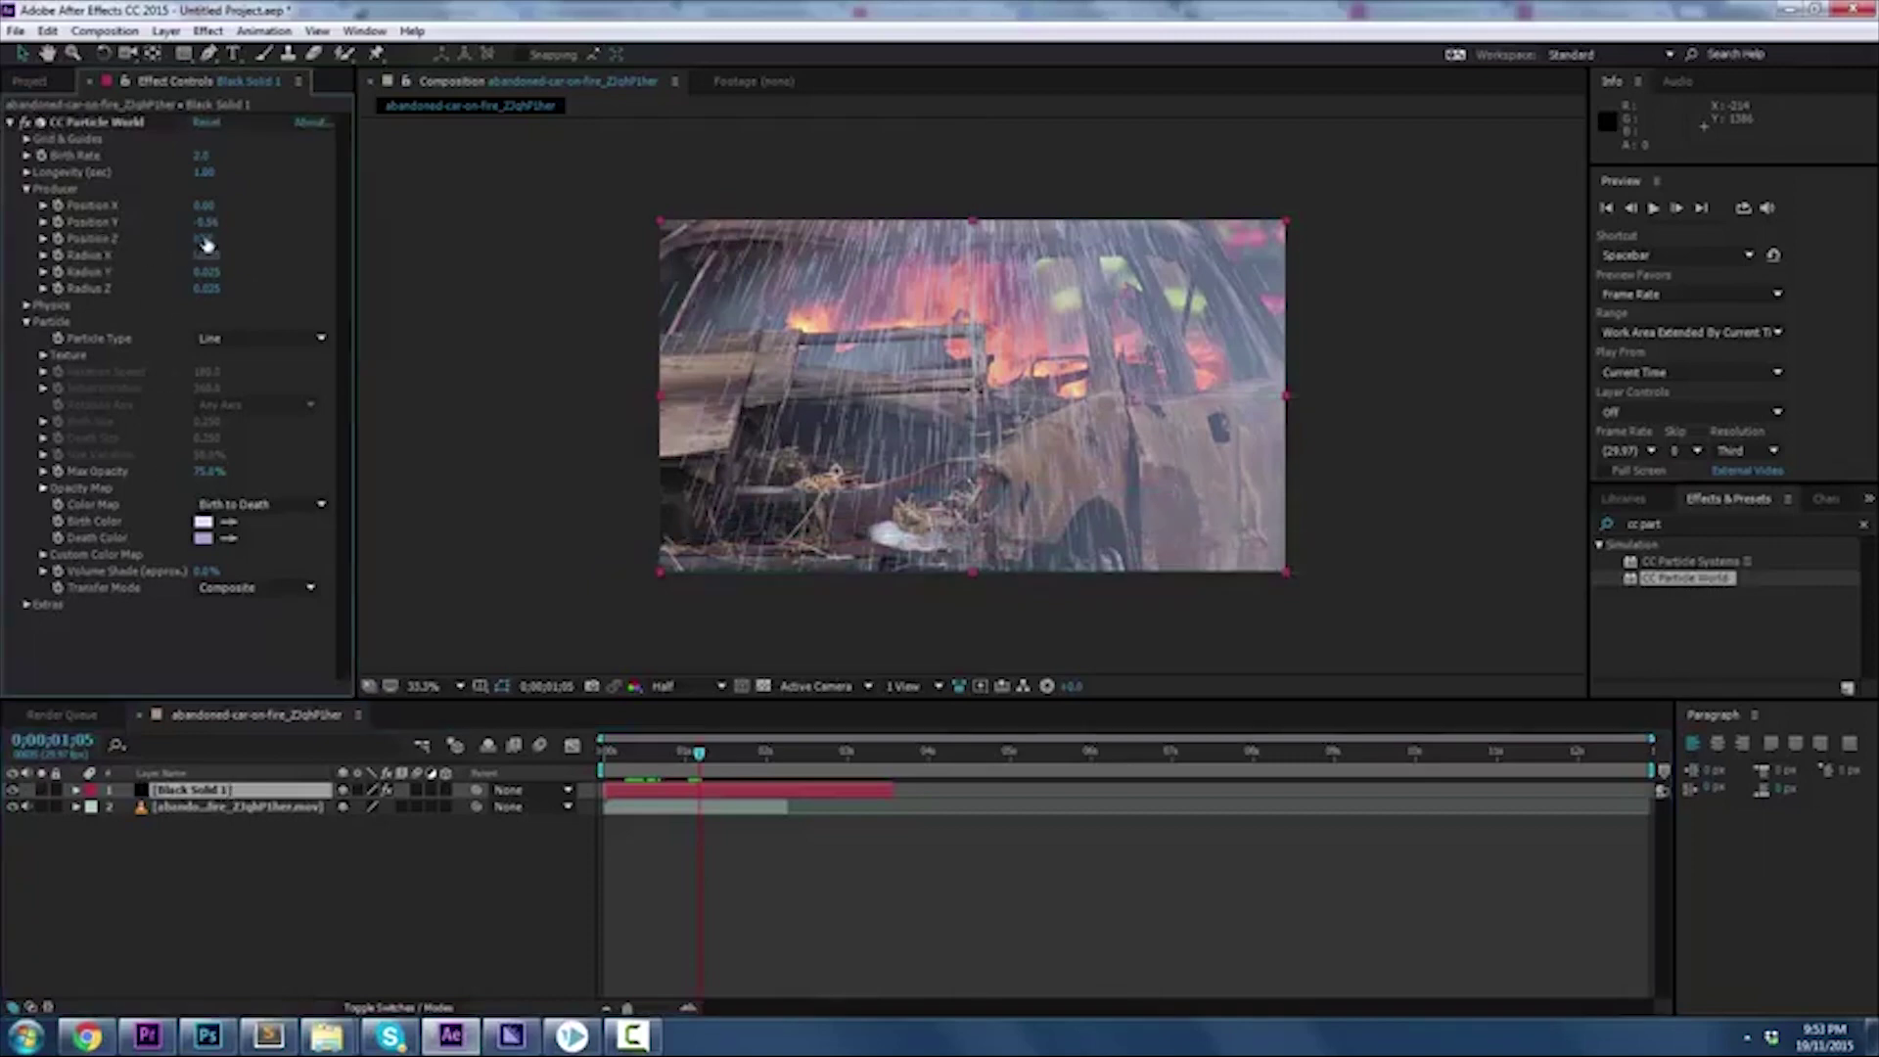
left_click_drag(205, 244, 341, 340)
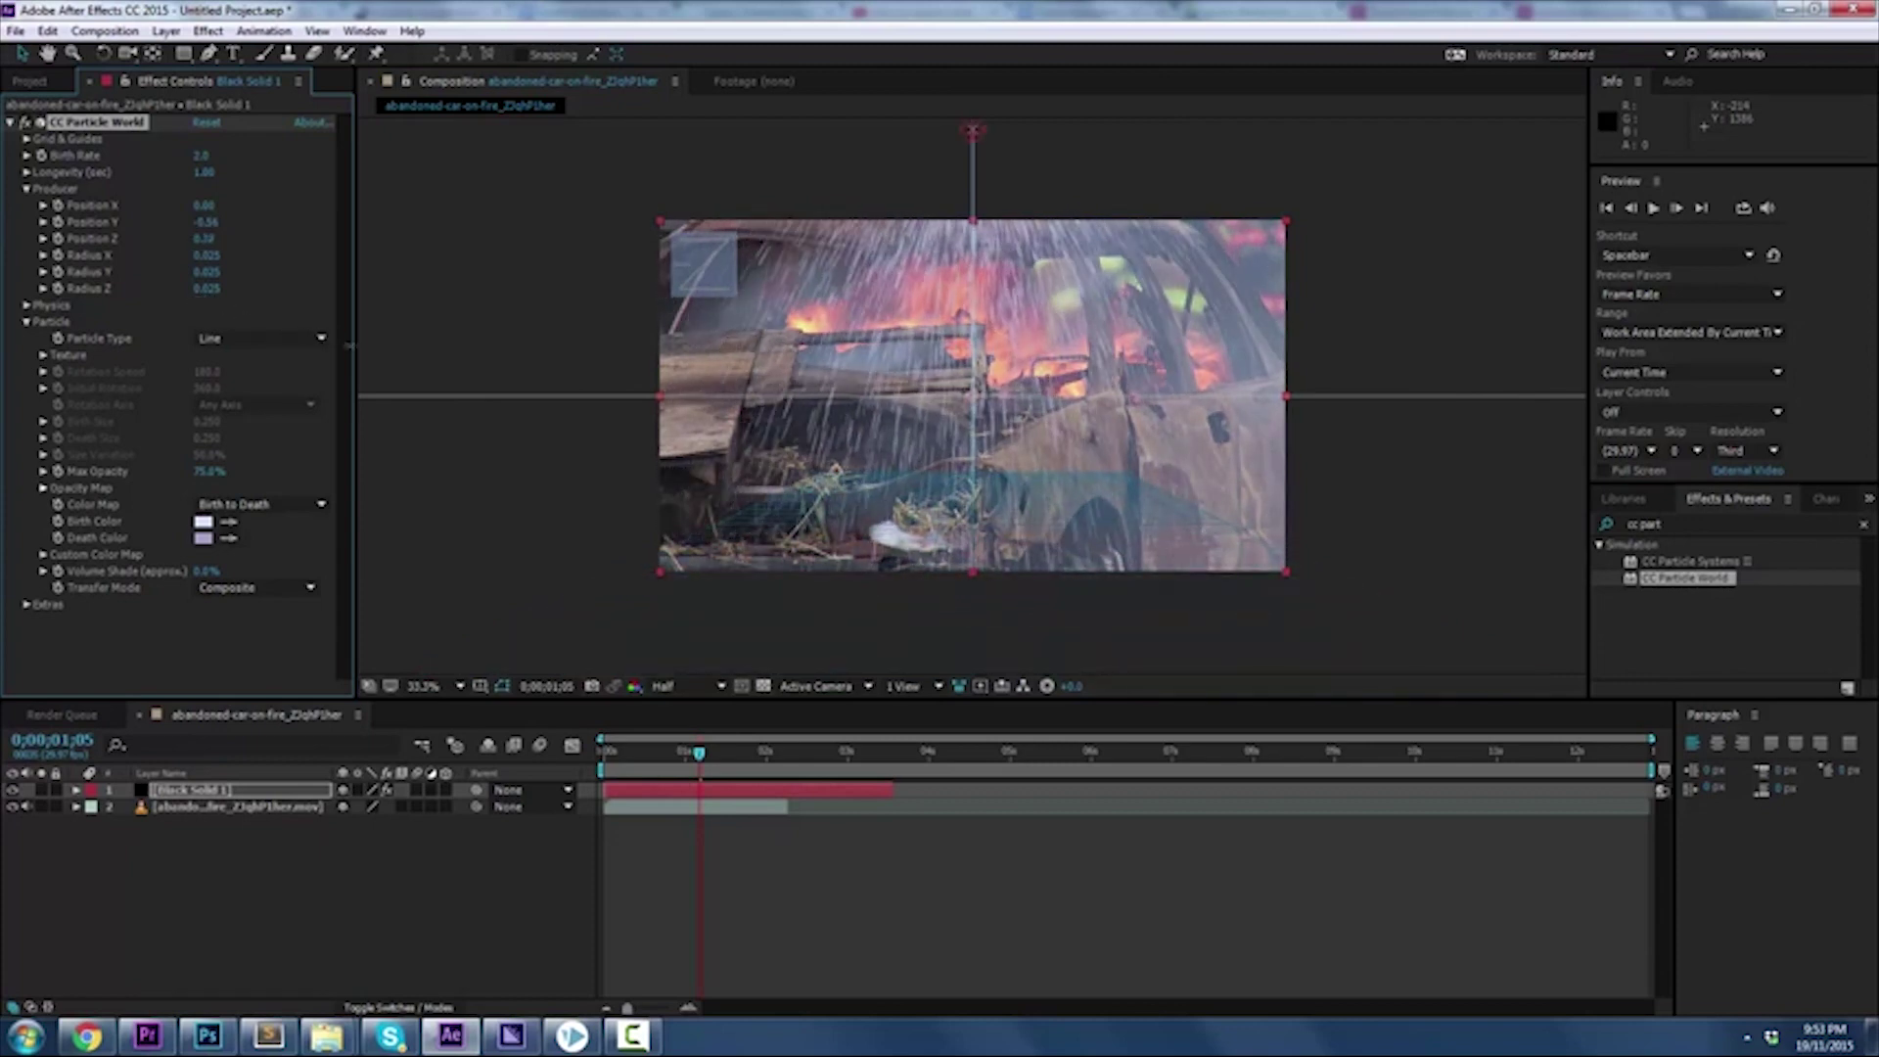
left_click_drag(349, 345, 319, 340)
left_click(291, 295)
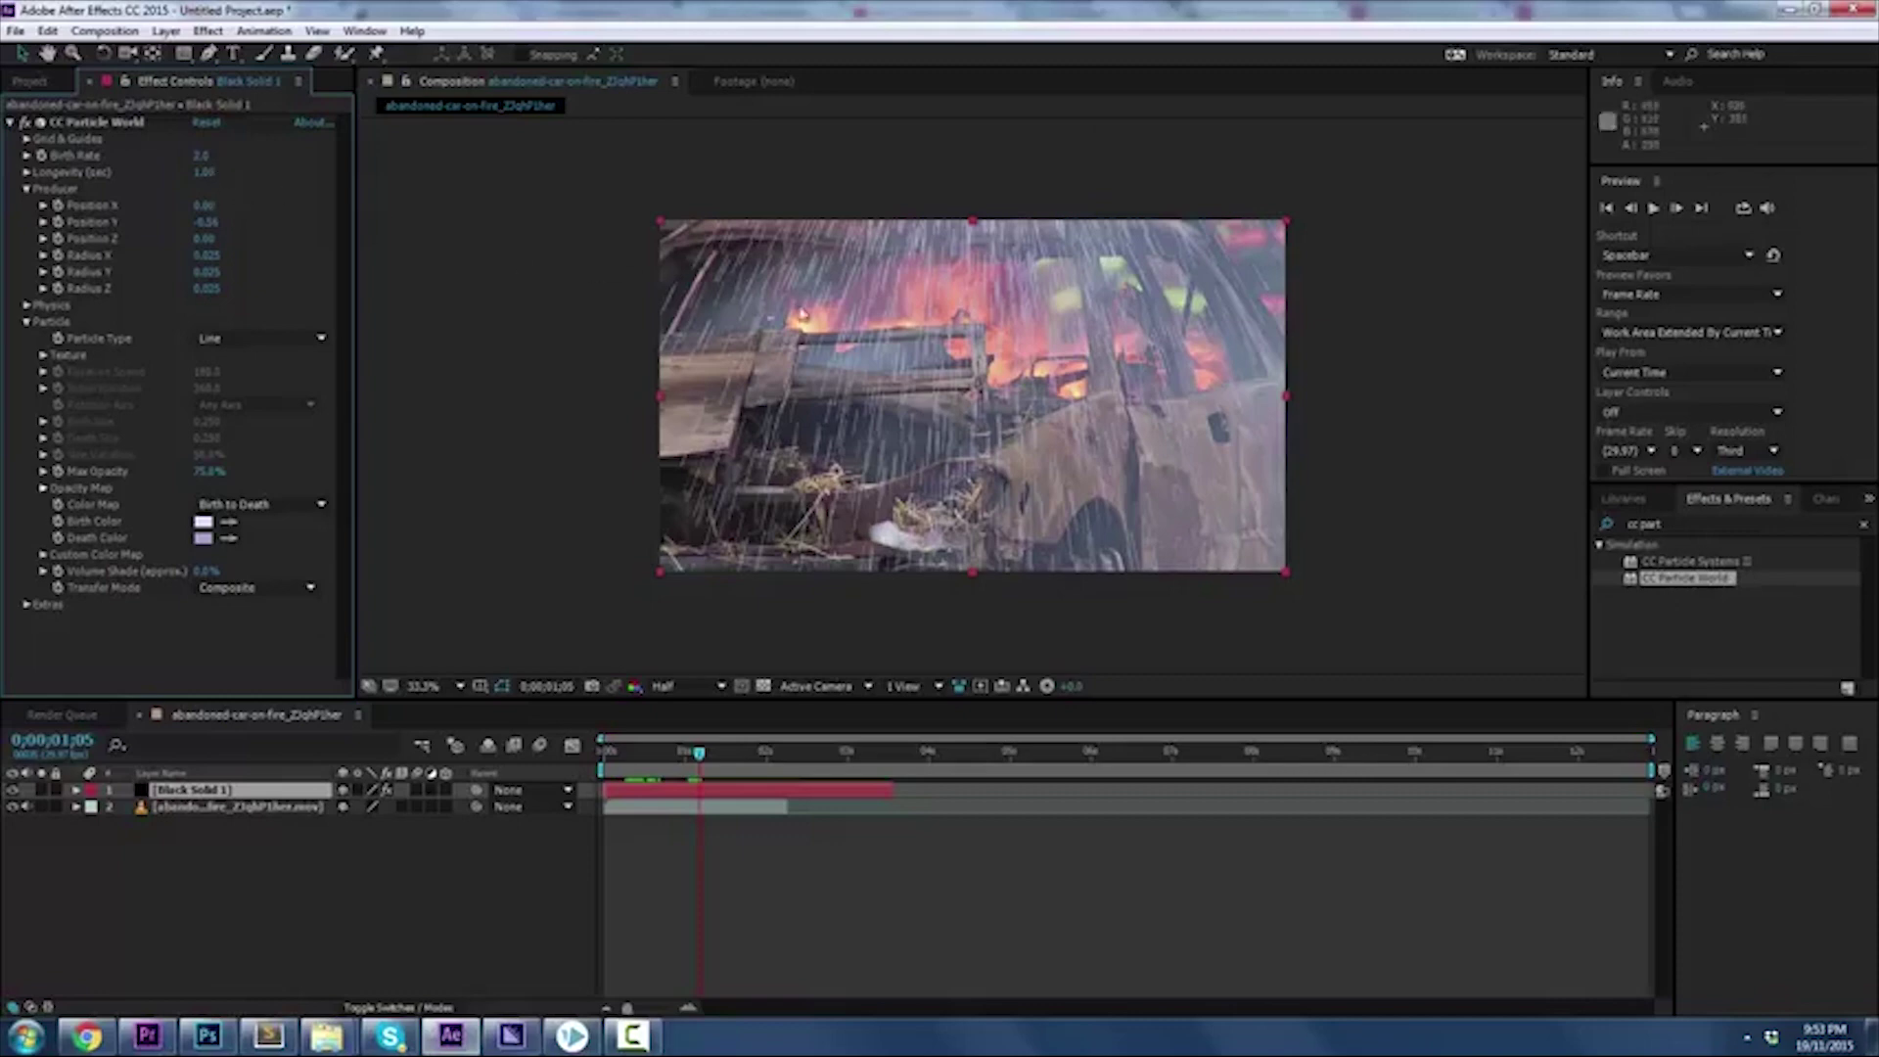
Try Birth Rates of 0.1 and 9.1 for the particles, previewing each
left_click_drag(203, 159, 167, 155)
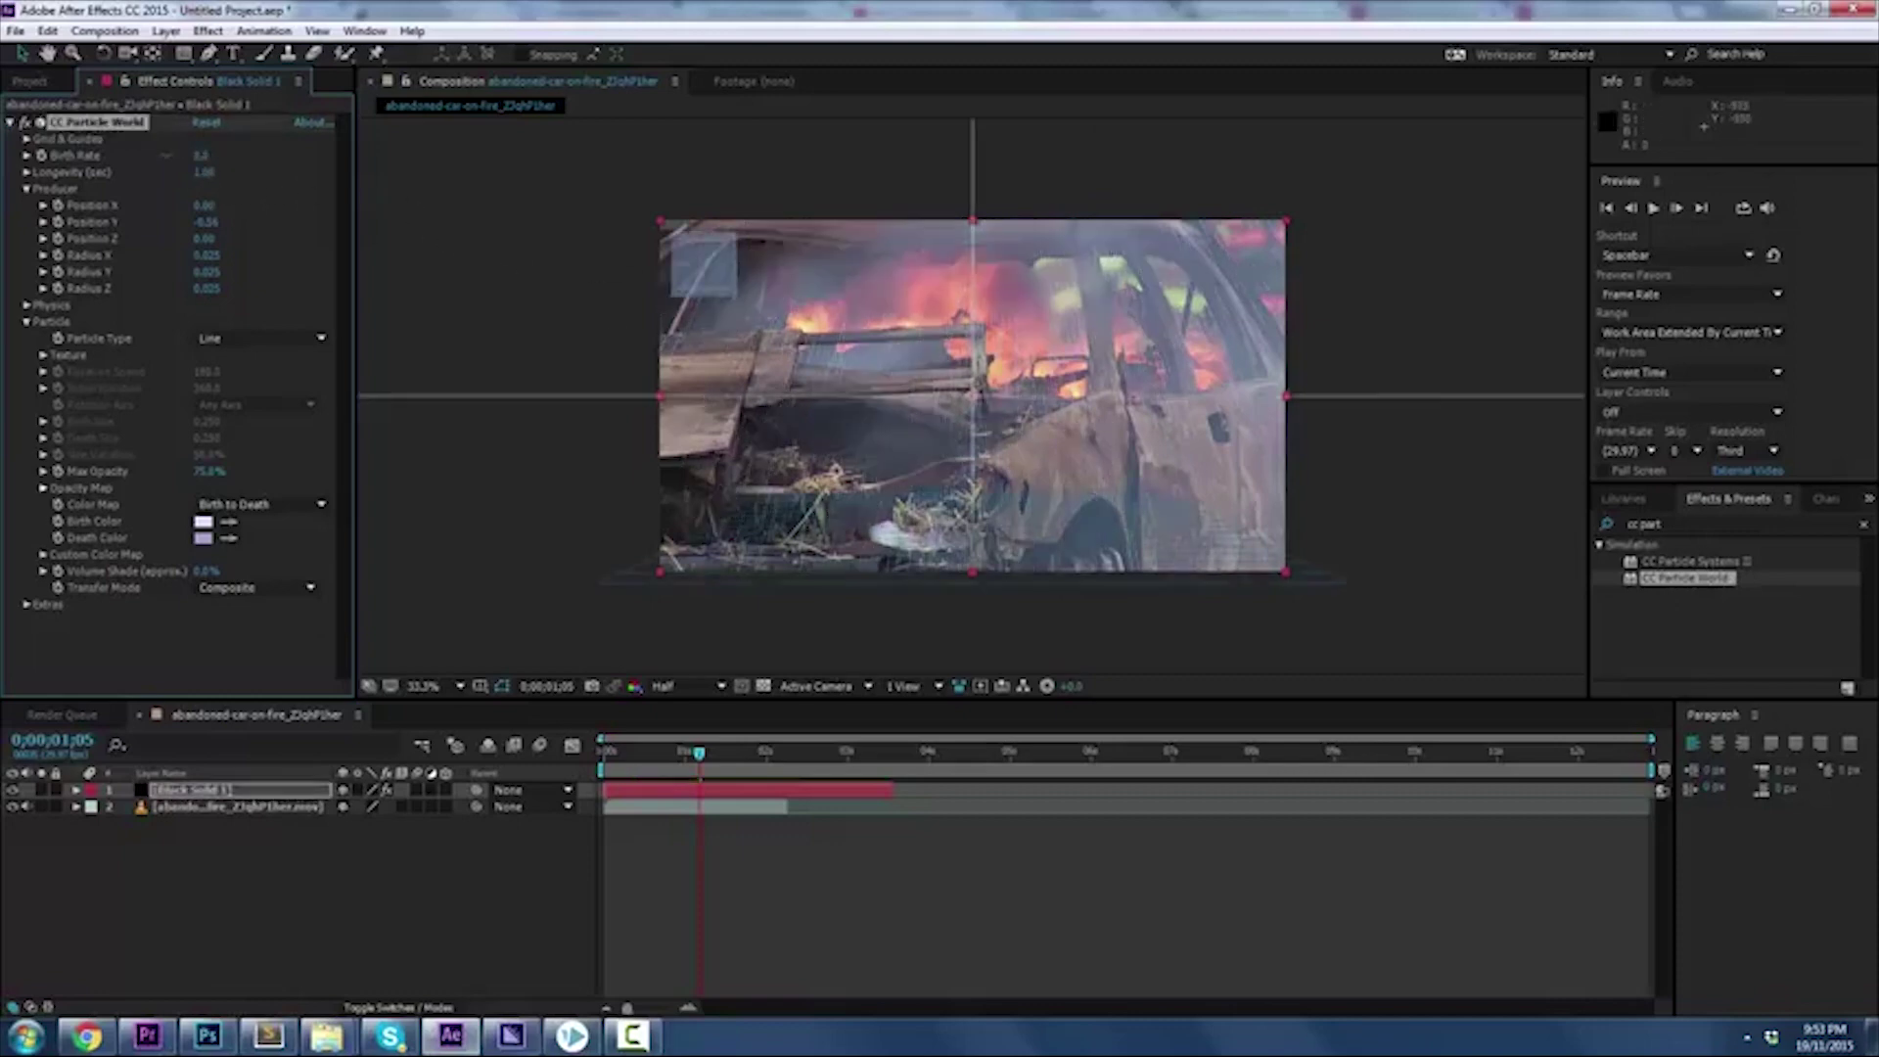
key("space")
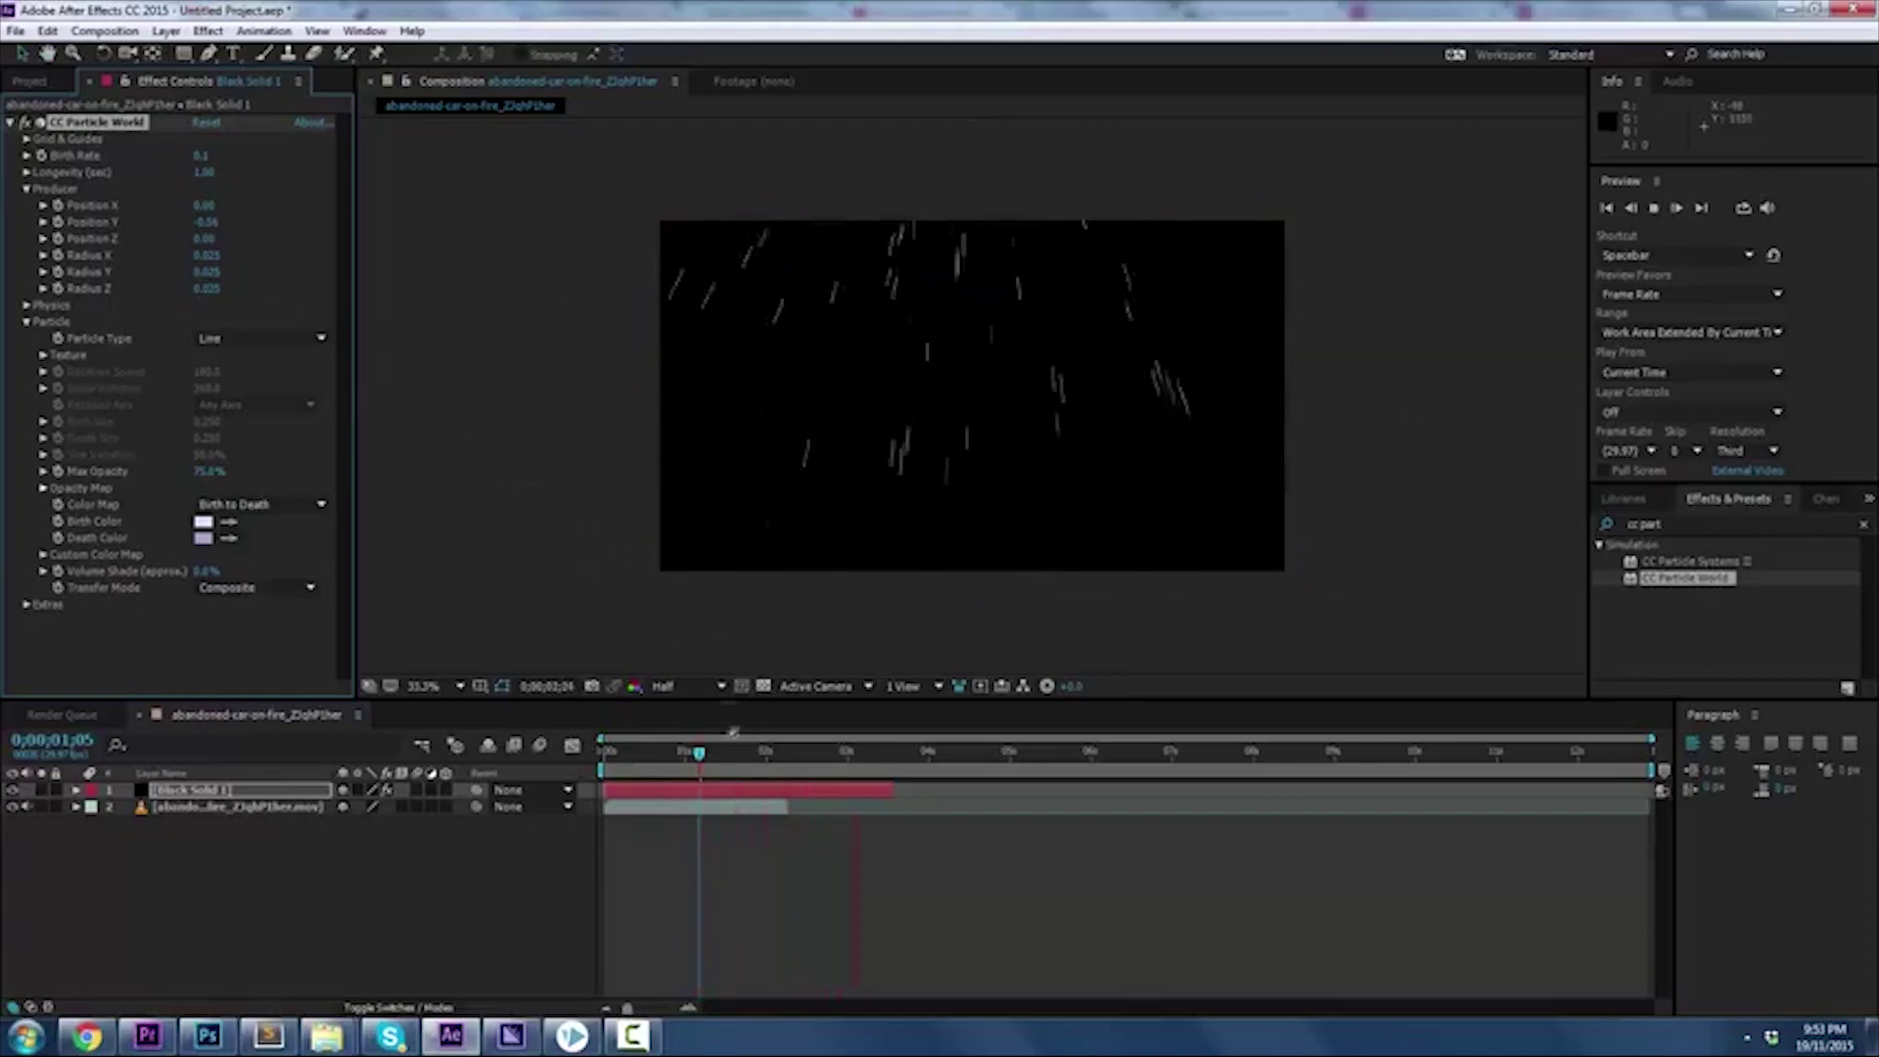
key("space")
left_click_drag(201, 156, 296, 156)
key("space")
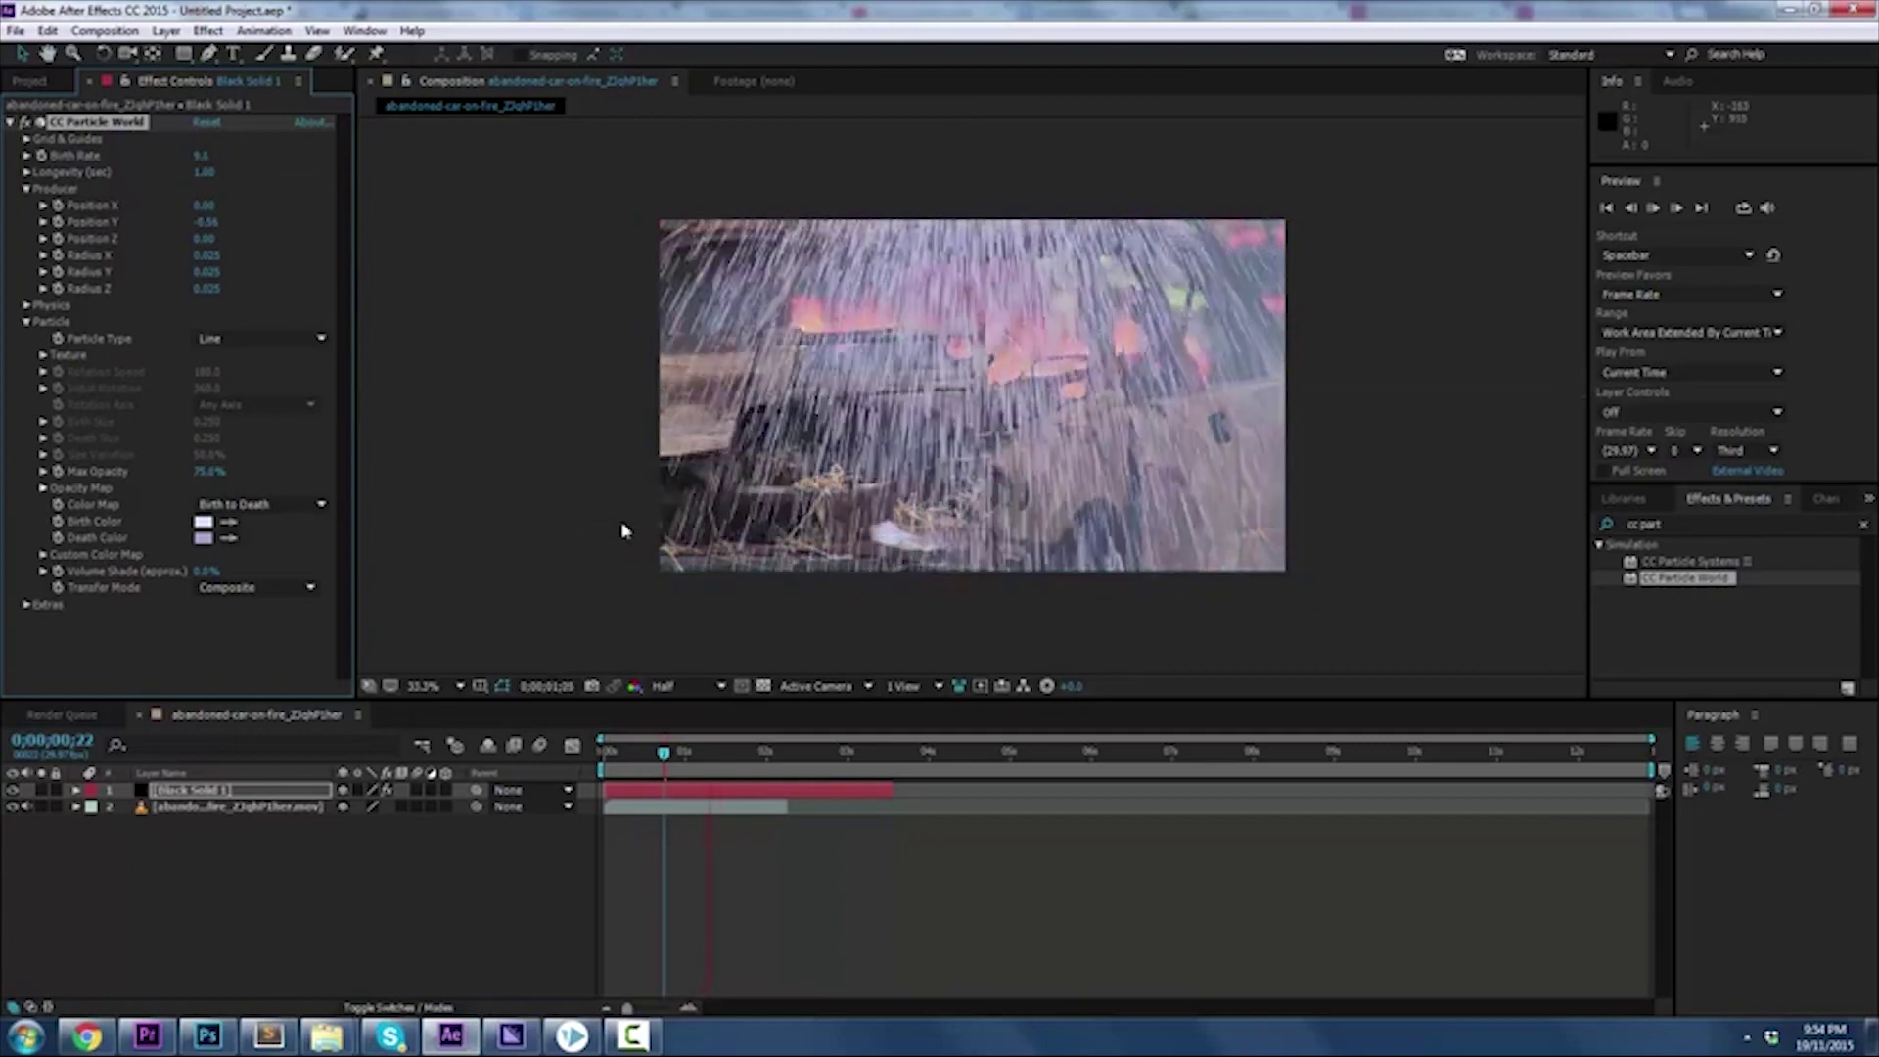
left_click_drag(672, 758, 622, 770)
left_click(607, 769)
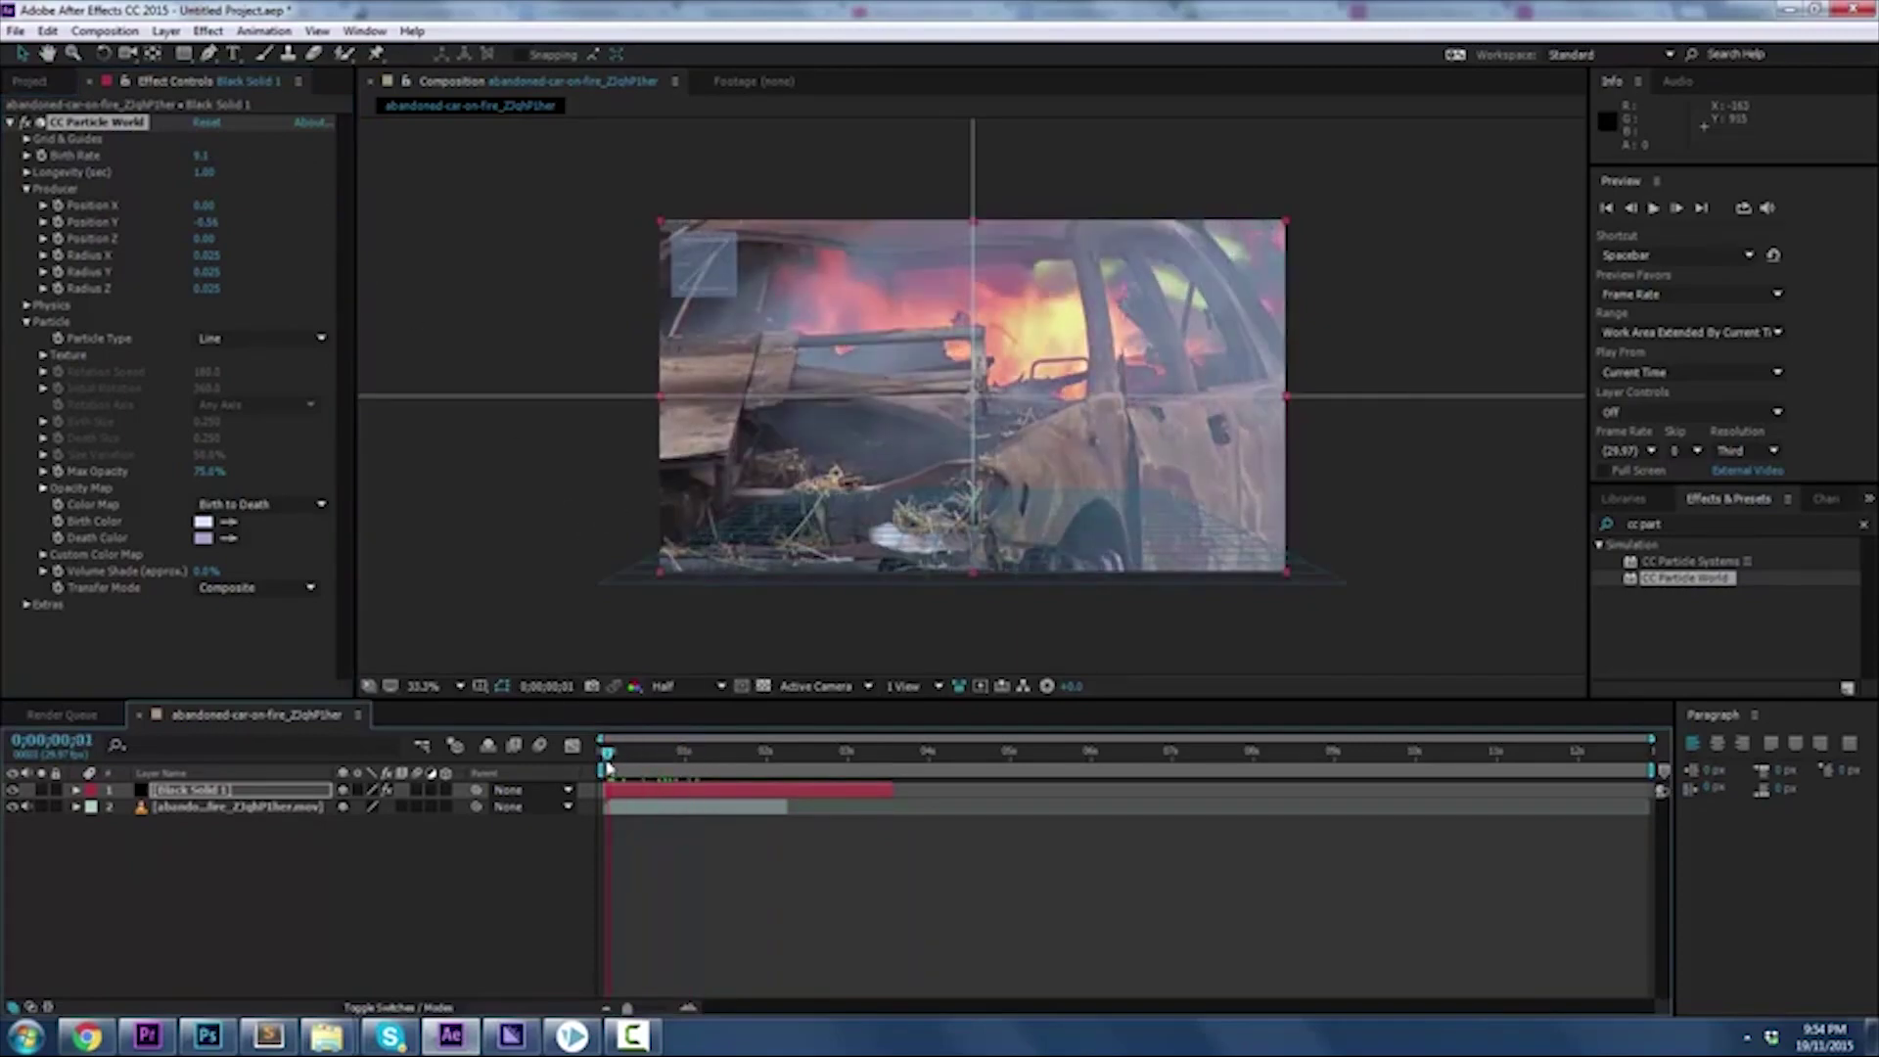
Lower the particles' Birth Rate to 0.4, previewing 0.7 on the way, and check the sparser shower
left_click_drag(219, 157, 178, 152)
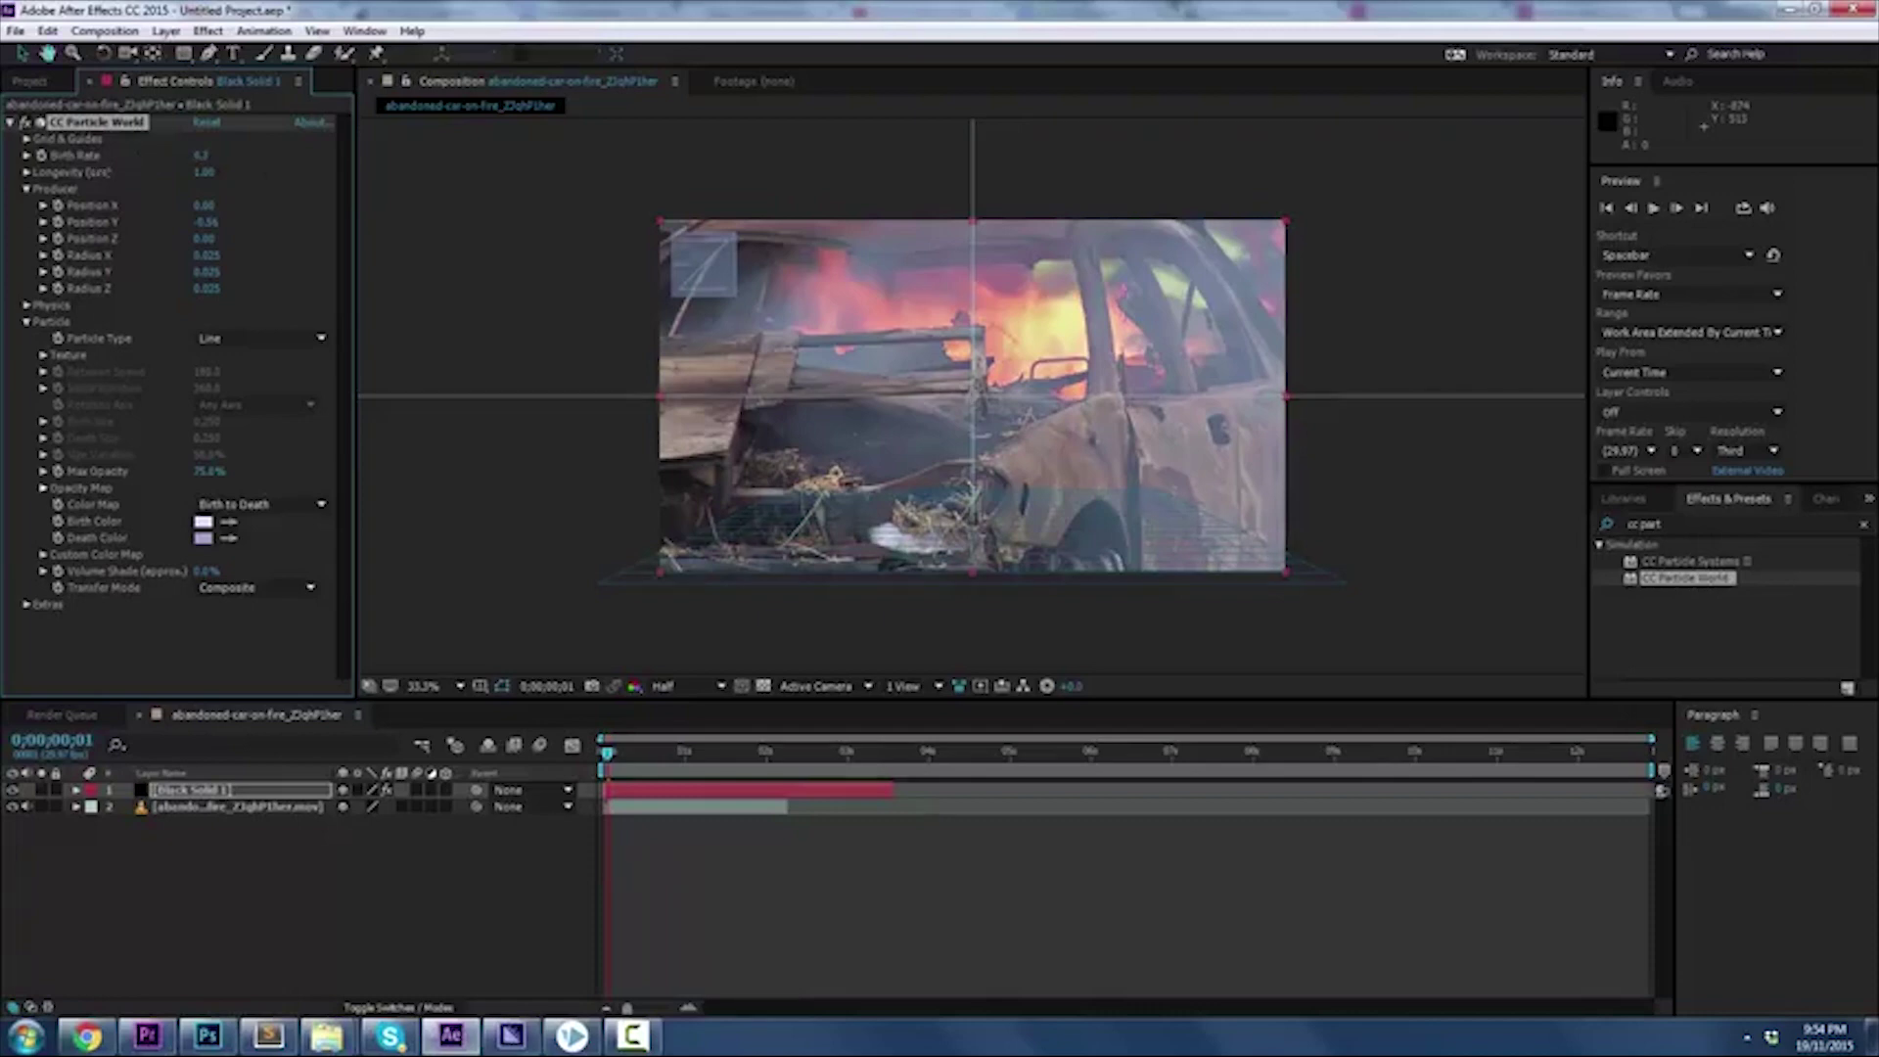
key("space")
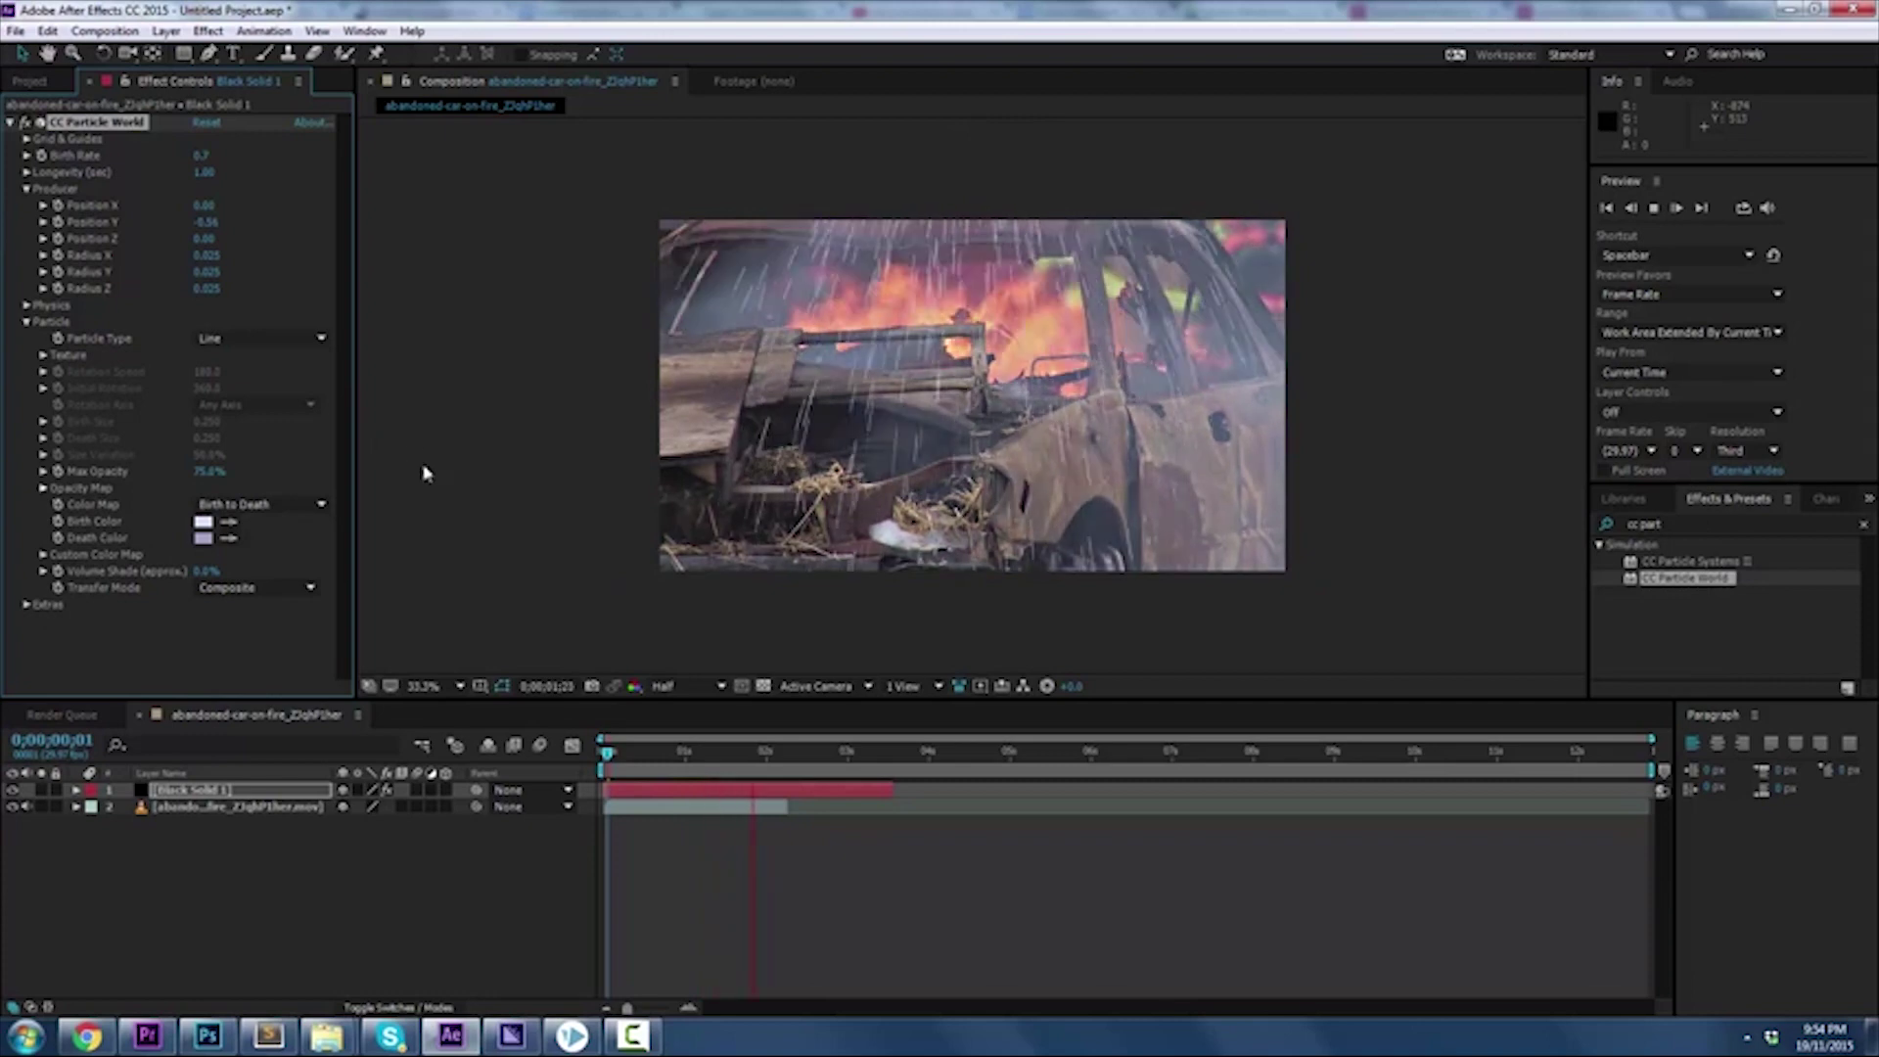
key("space")
left_click_drag(204, 154, 195, 149)
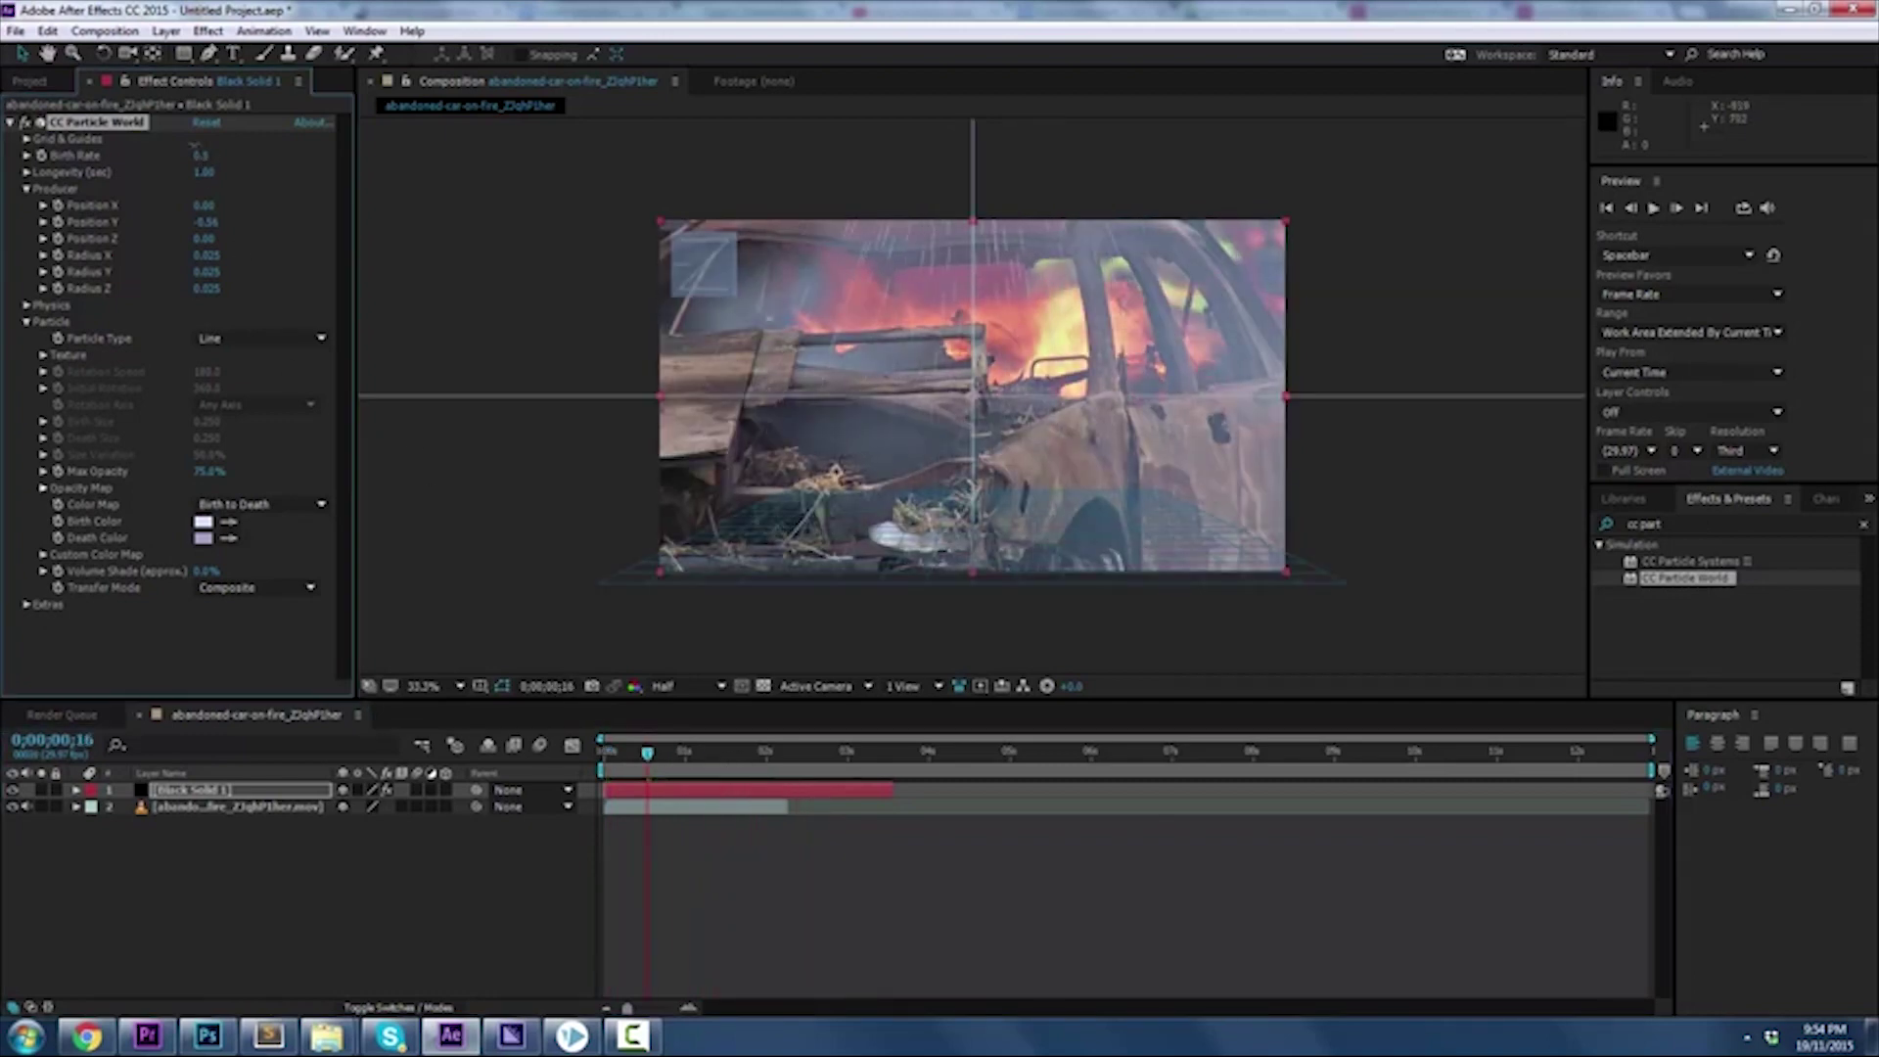
key("space")
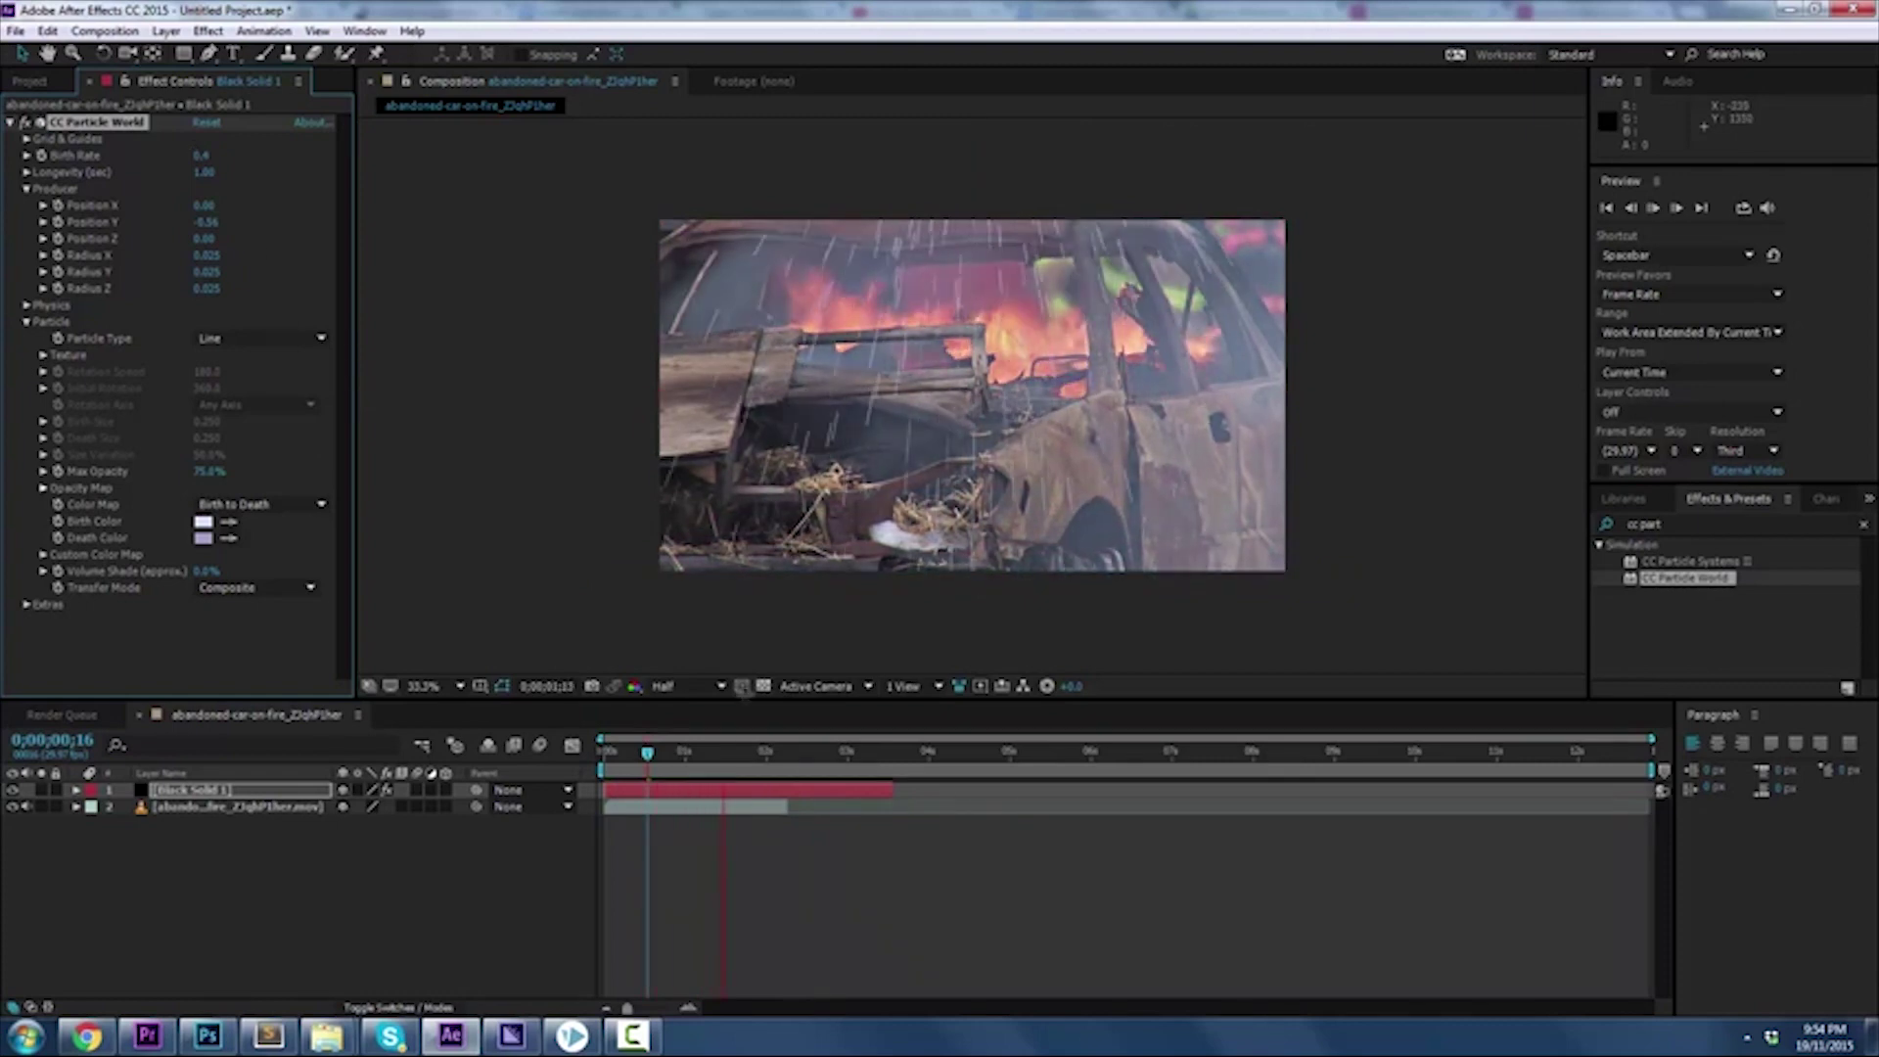
mouse_move(685, 754)
left_mouse_down()
mouse_move(631, 751)
mouse_move(658, 754)
left_mouse_up()
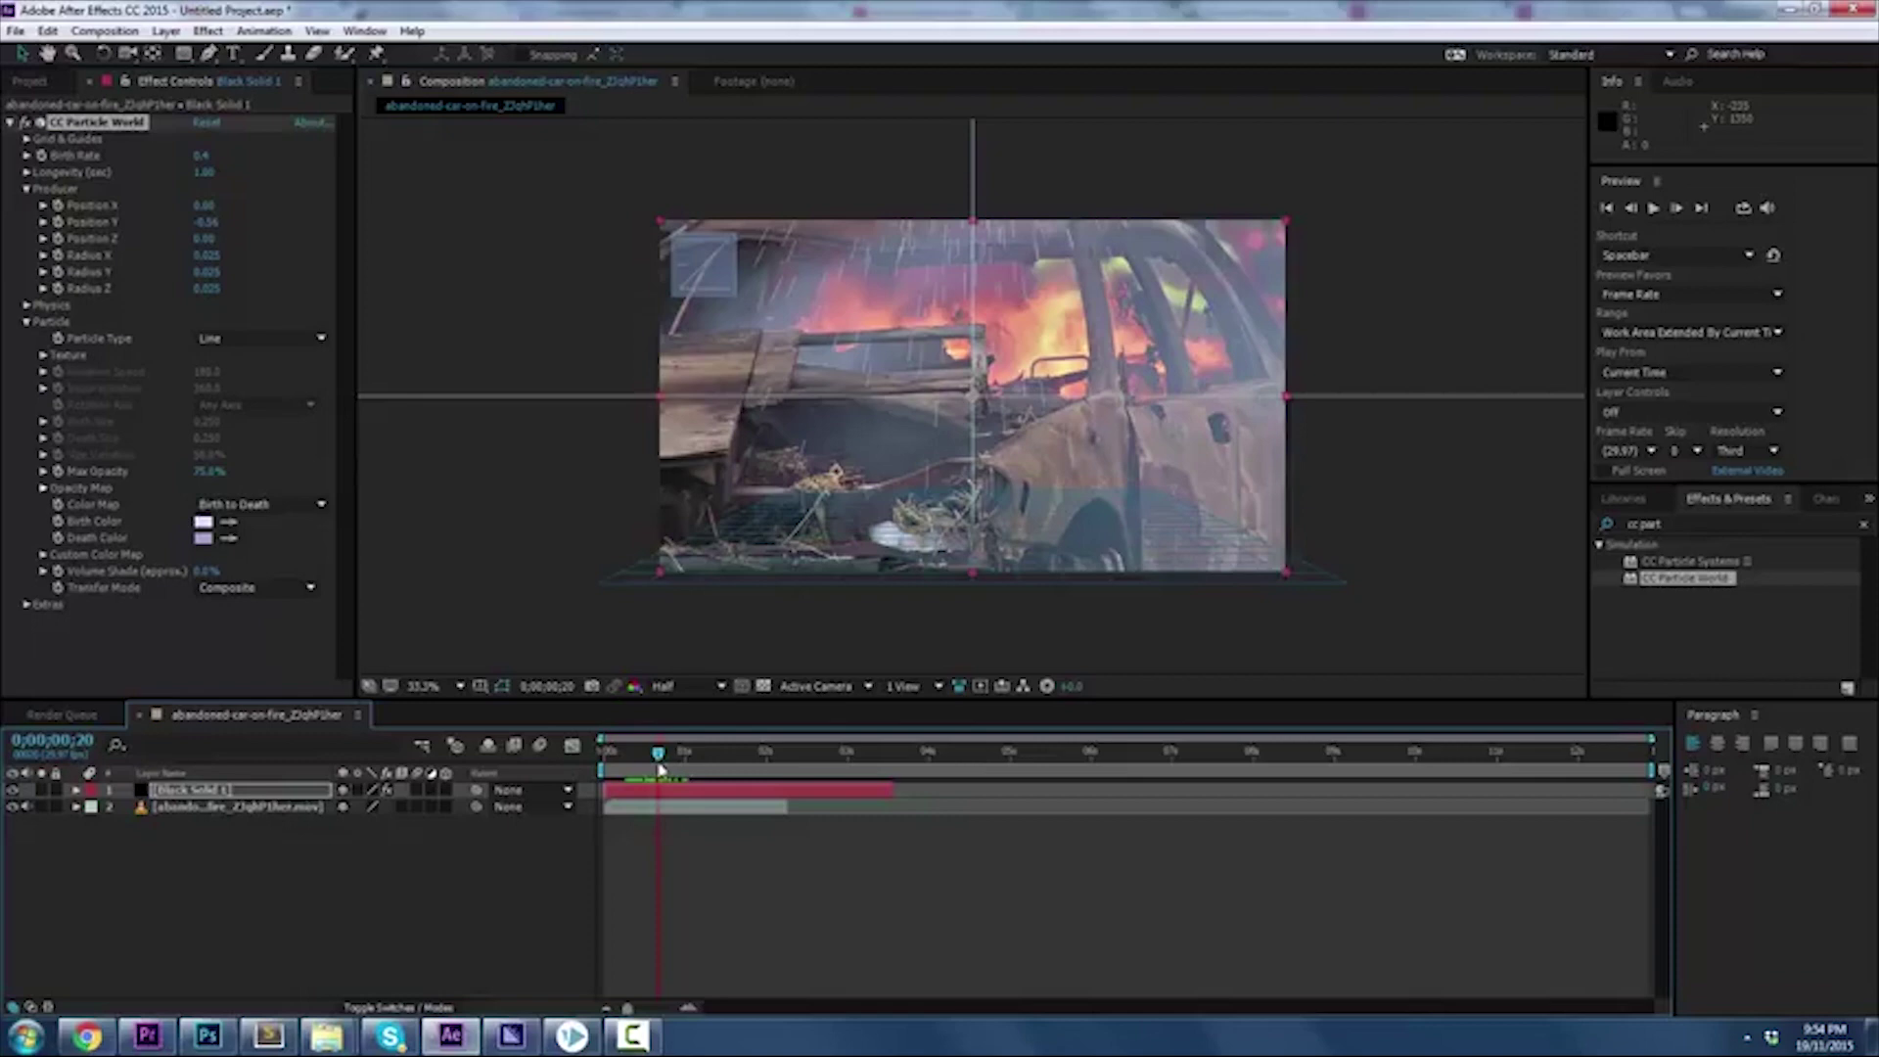
Preview from the first frame and shift the black solid about 0.9 seconds earlier so particles are already falling when the footage starts
left_click(206, 789)
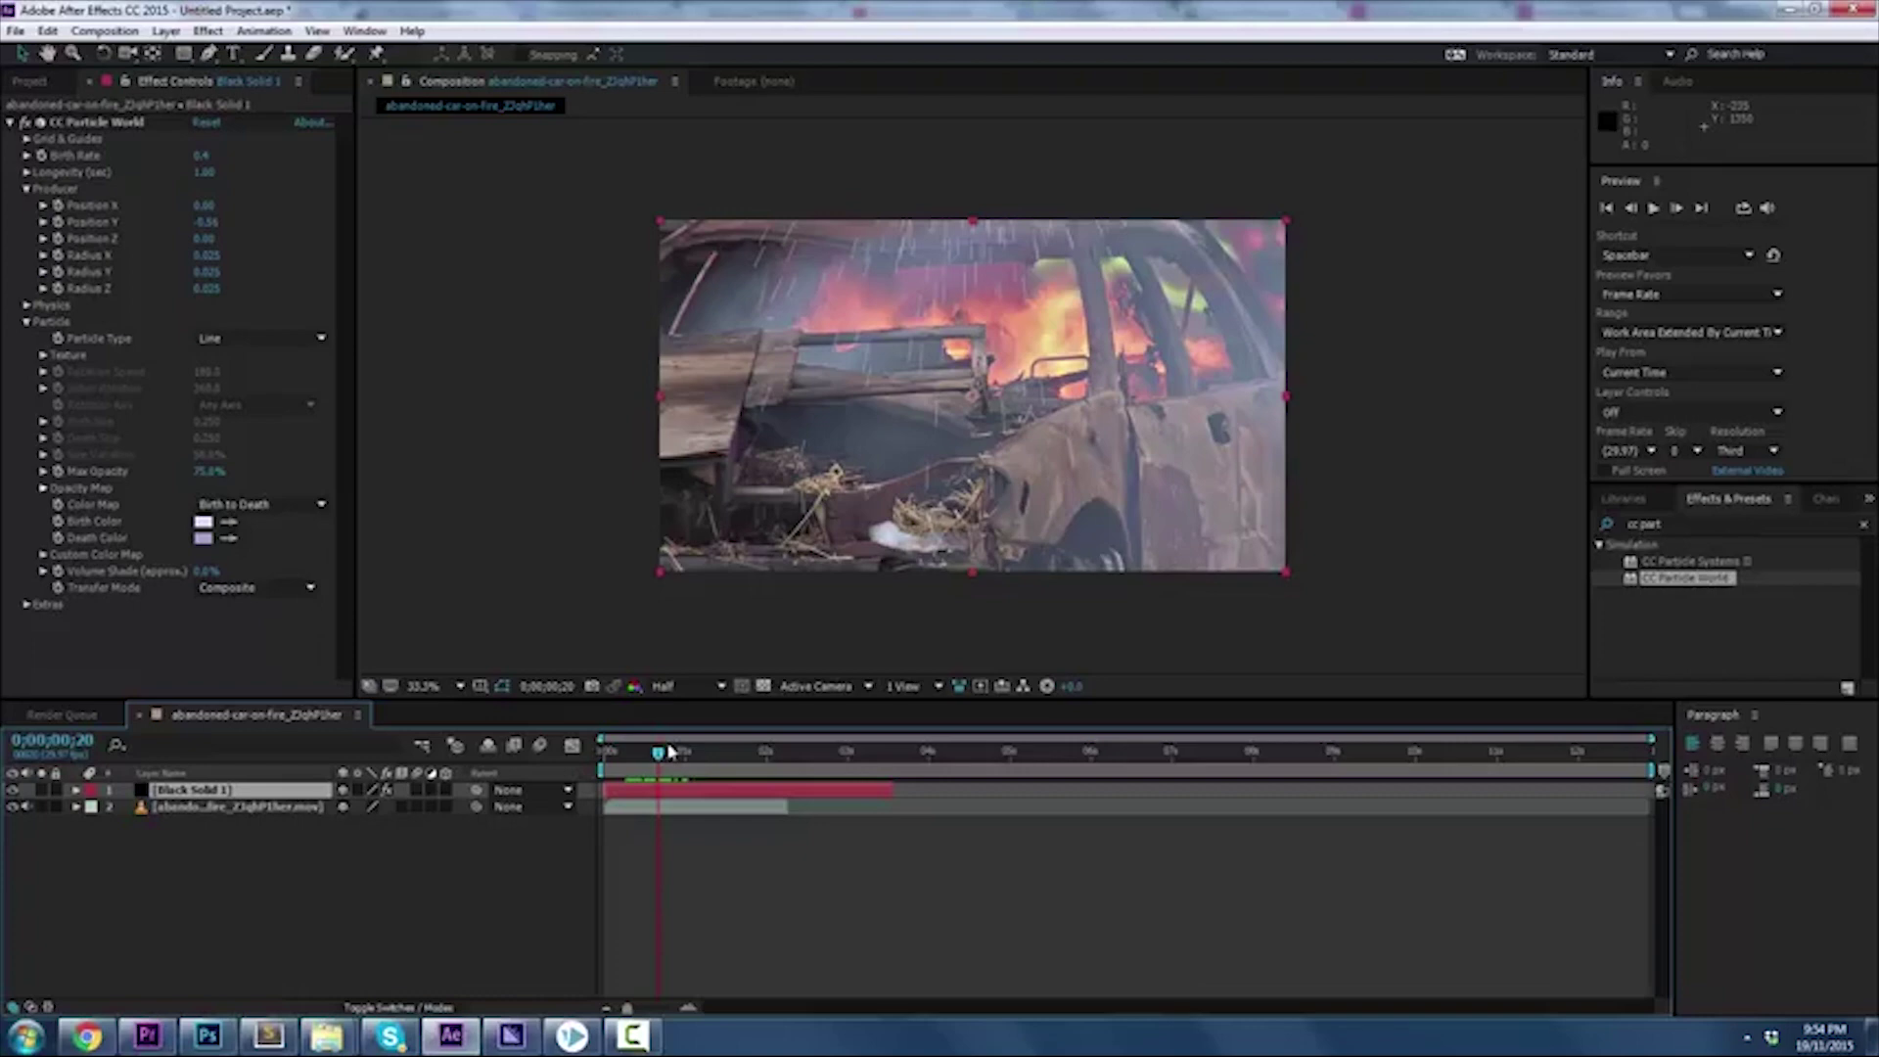
left_click_drag(665, 752, 572, 744)
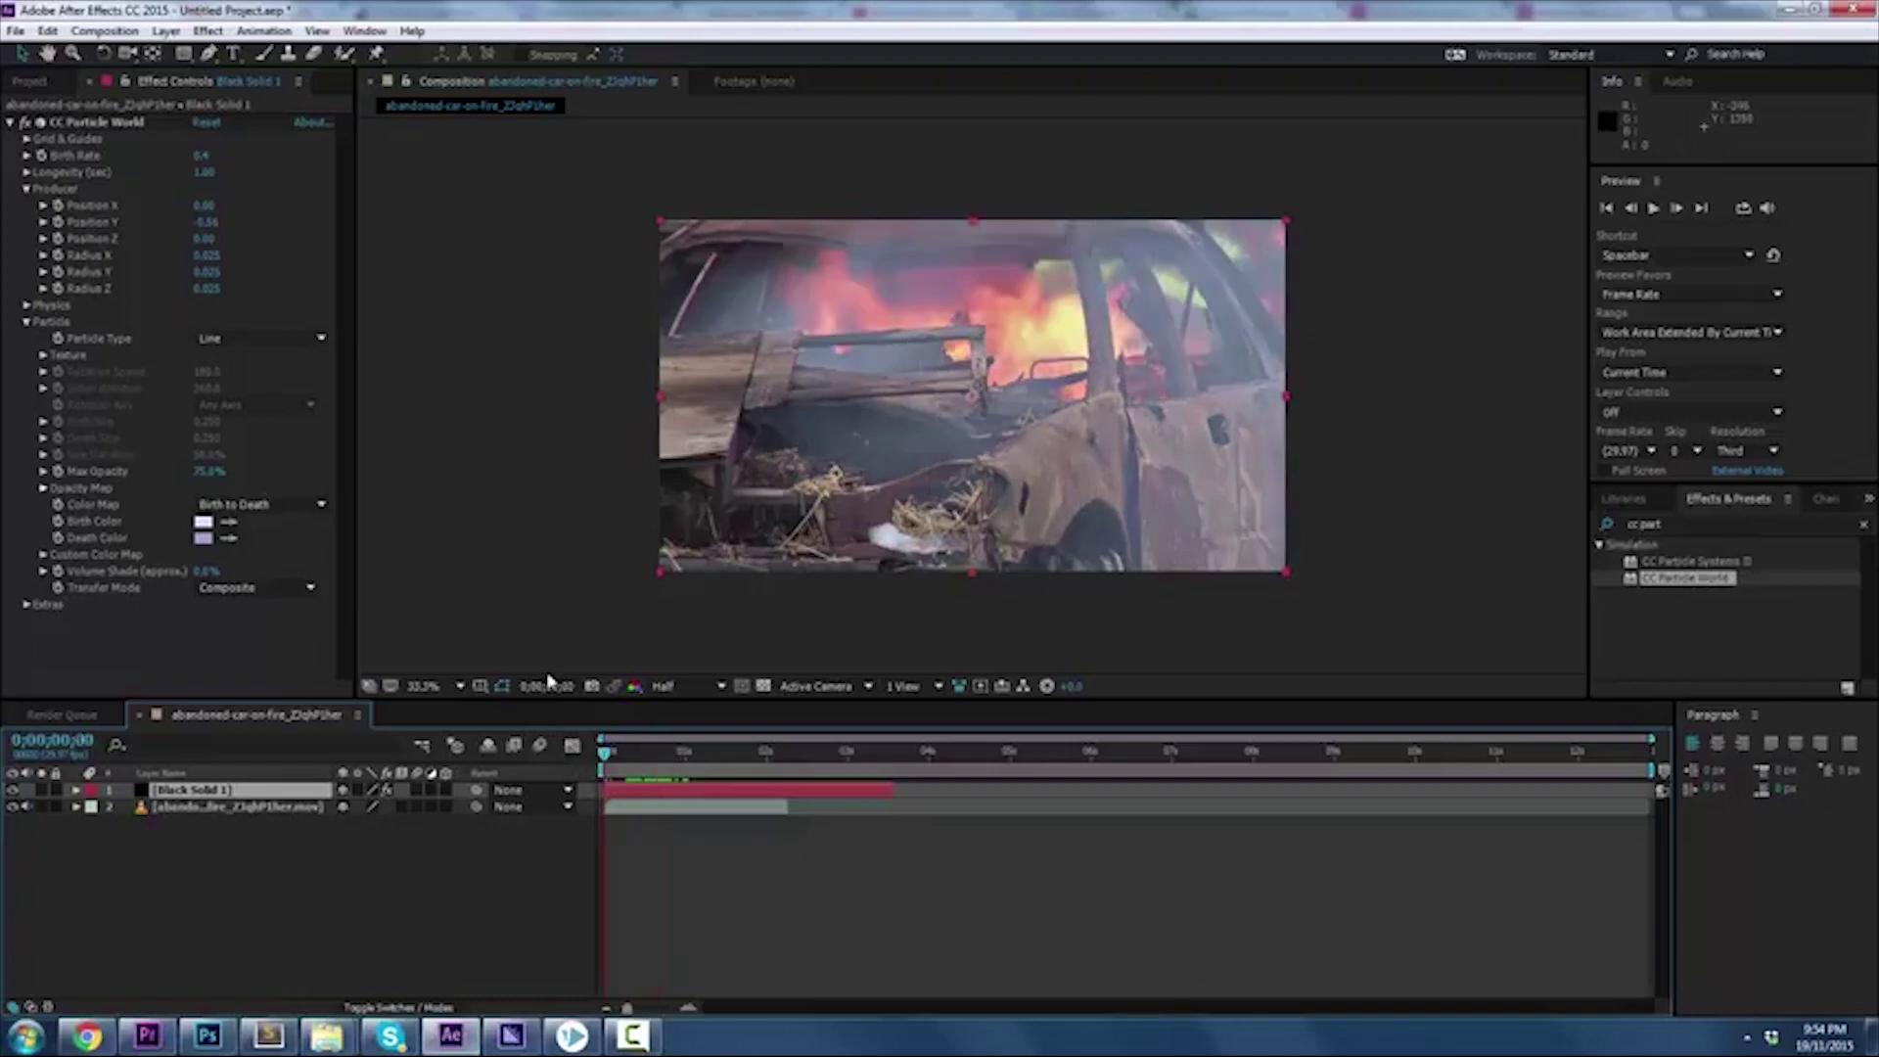
key("space")
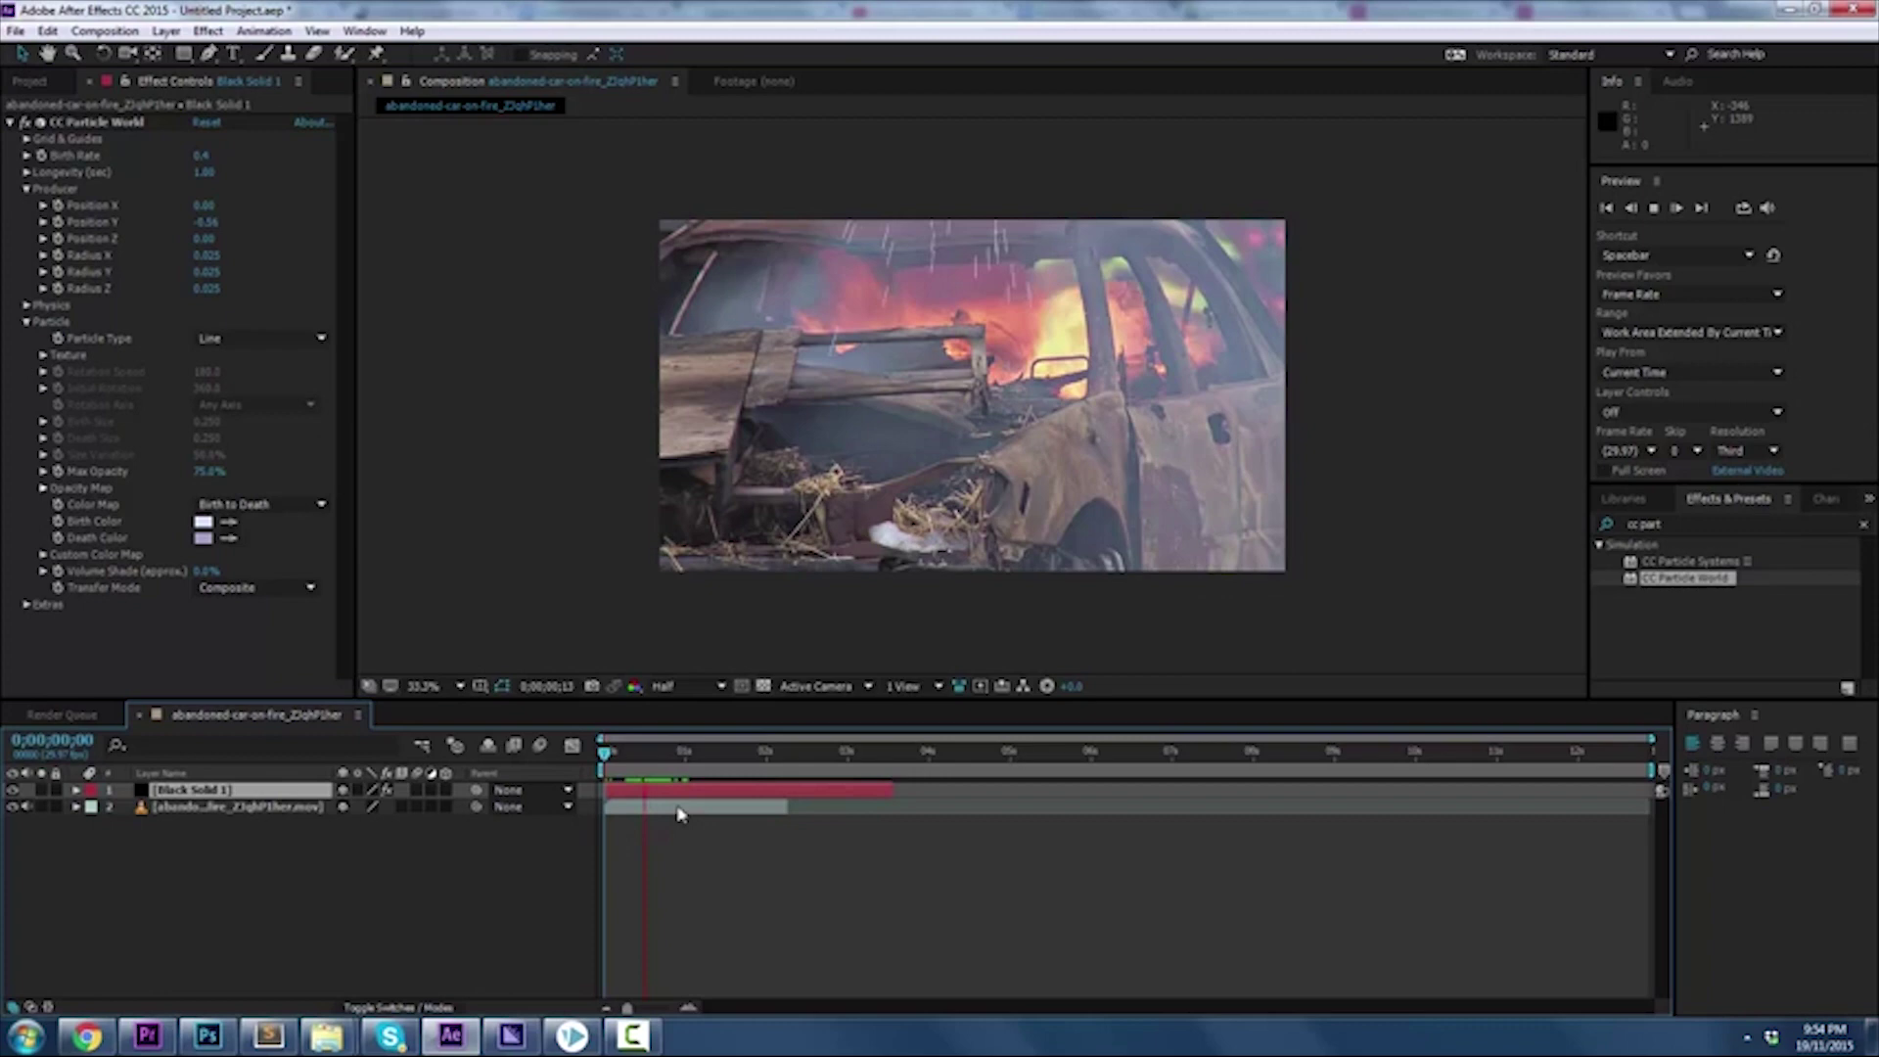
left_click_drag(694, 755, 606, 791)
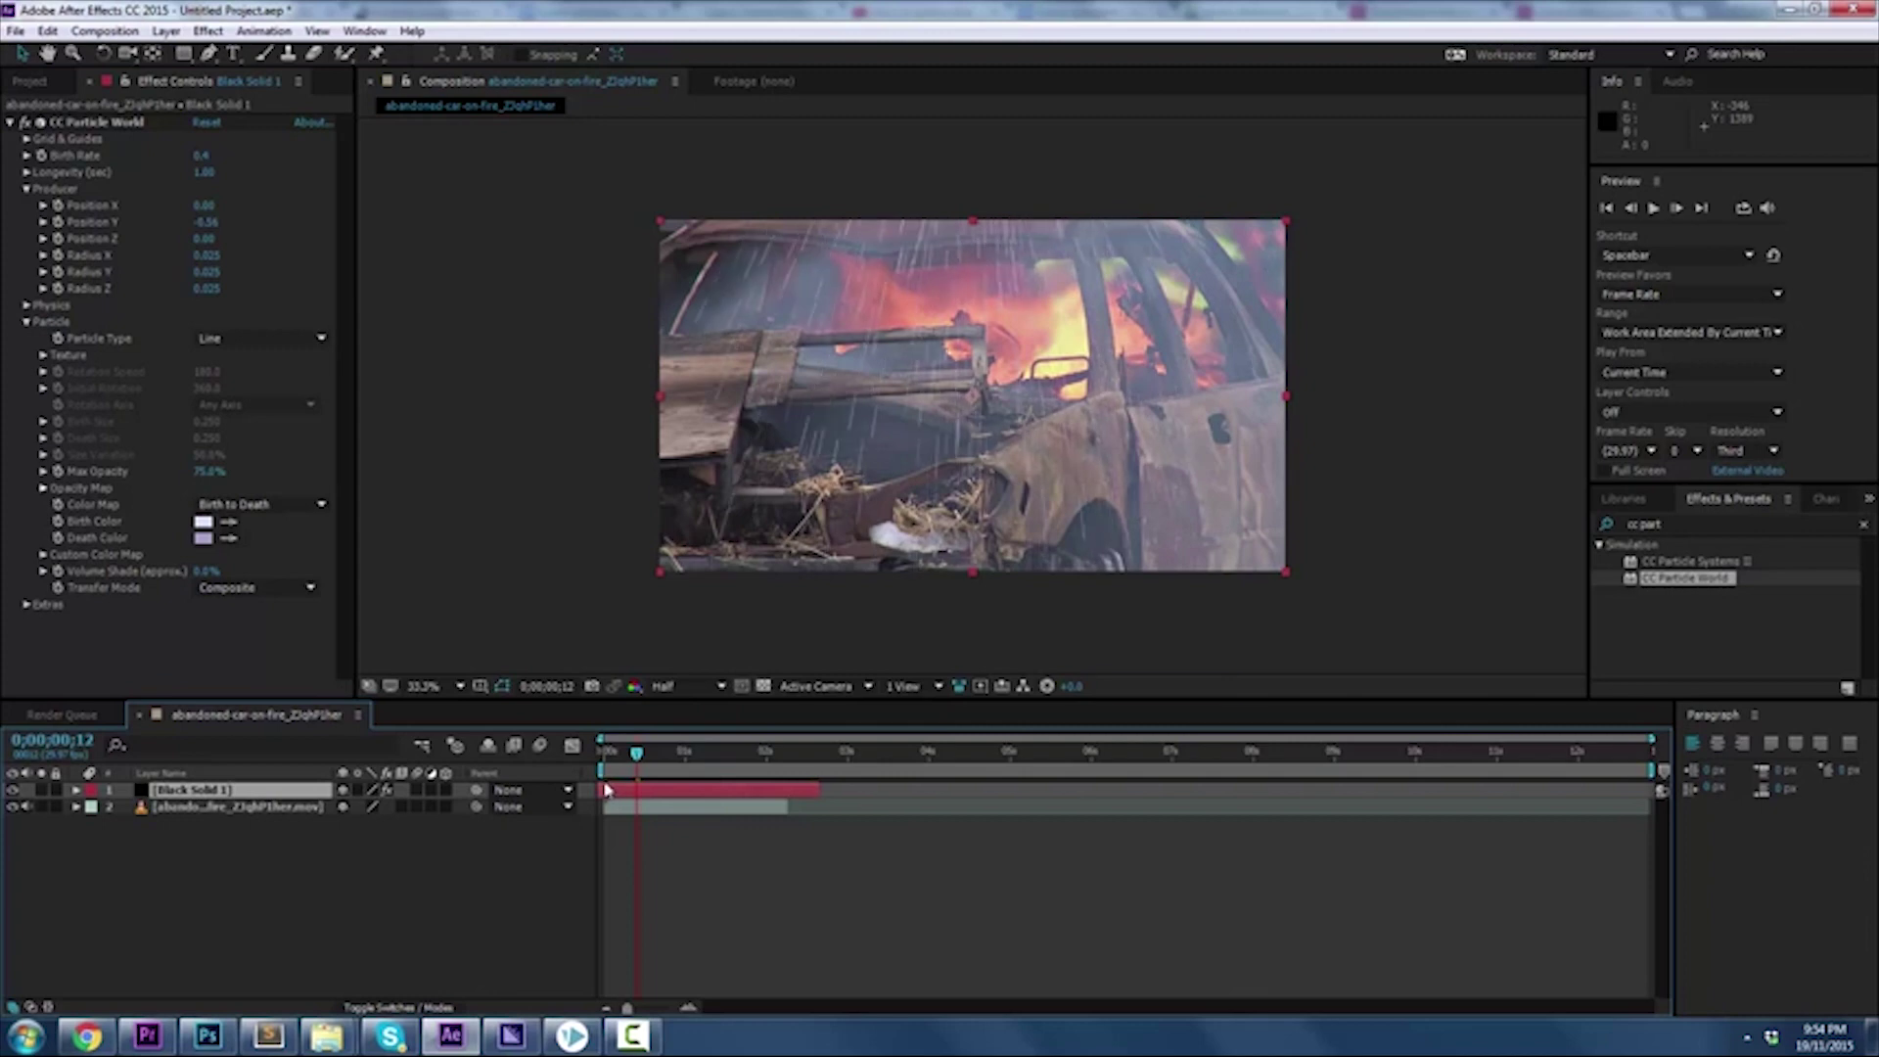
Preview the shifted particles from the first frame and trim the black solid's end to match the footage clip's end
left_click_drag(637, 756, 600, 762)
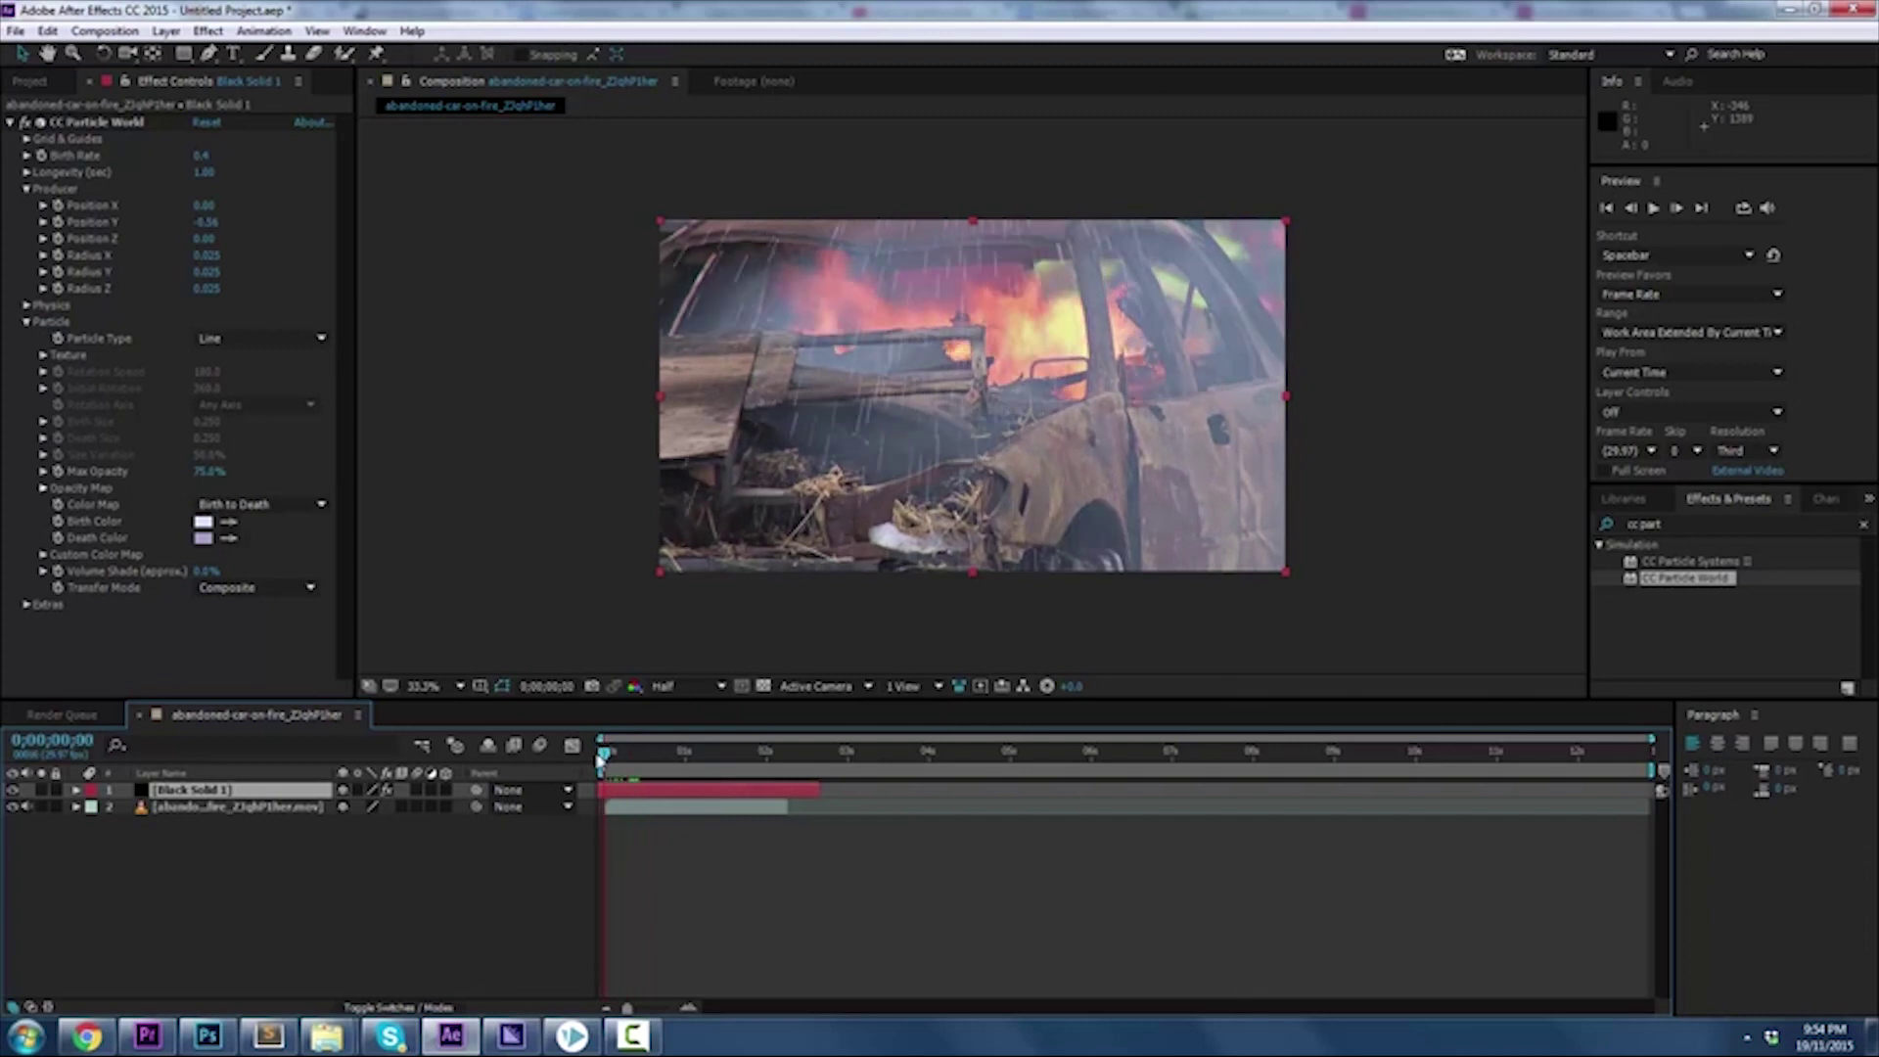
key("space")
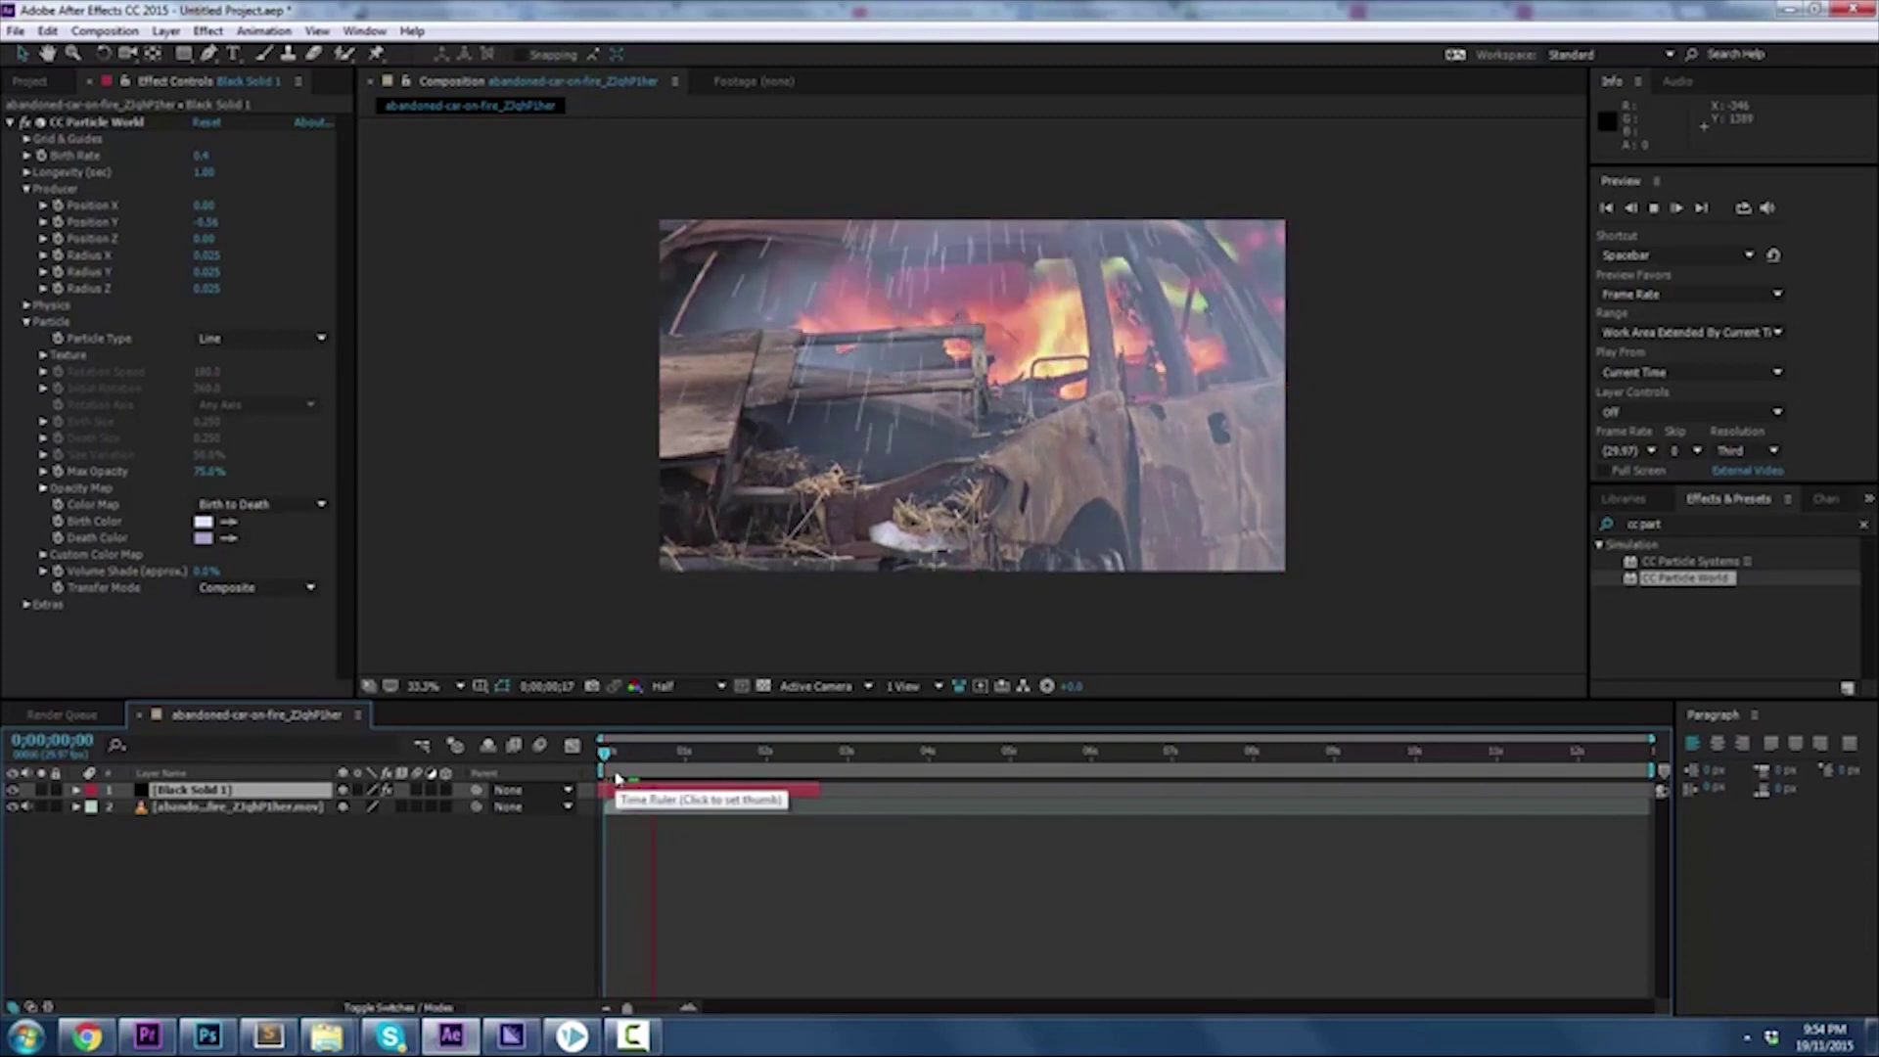
key("space")
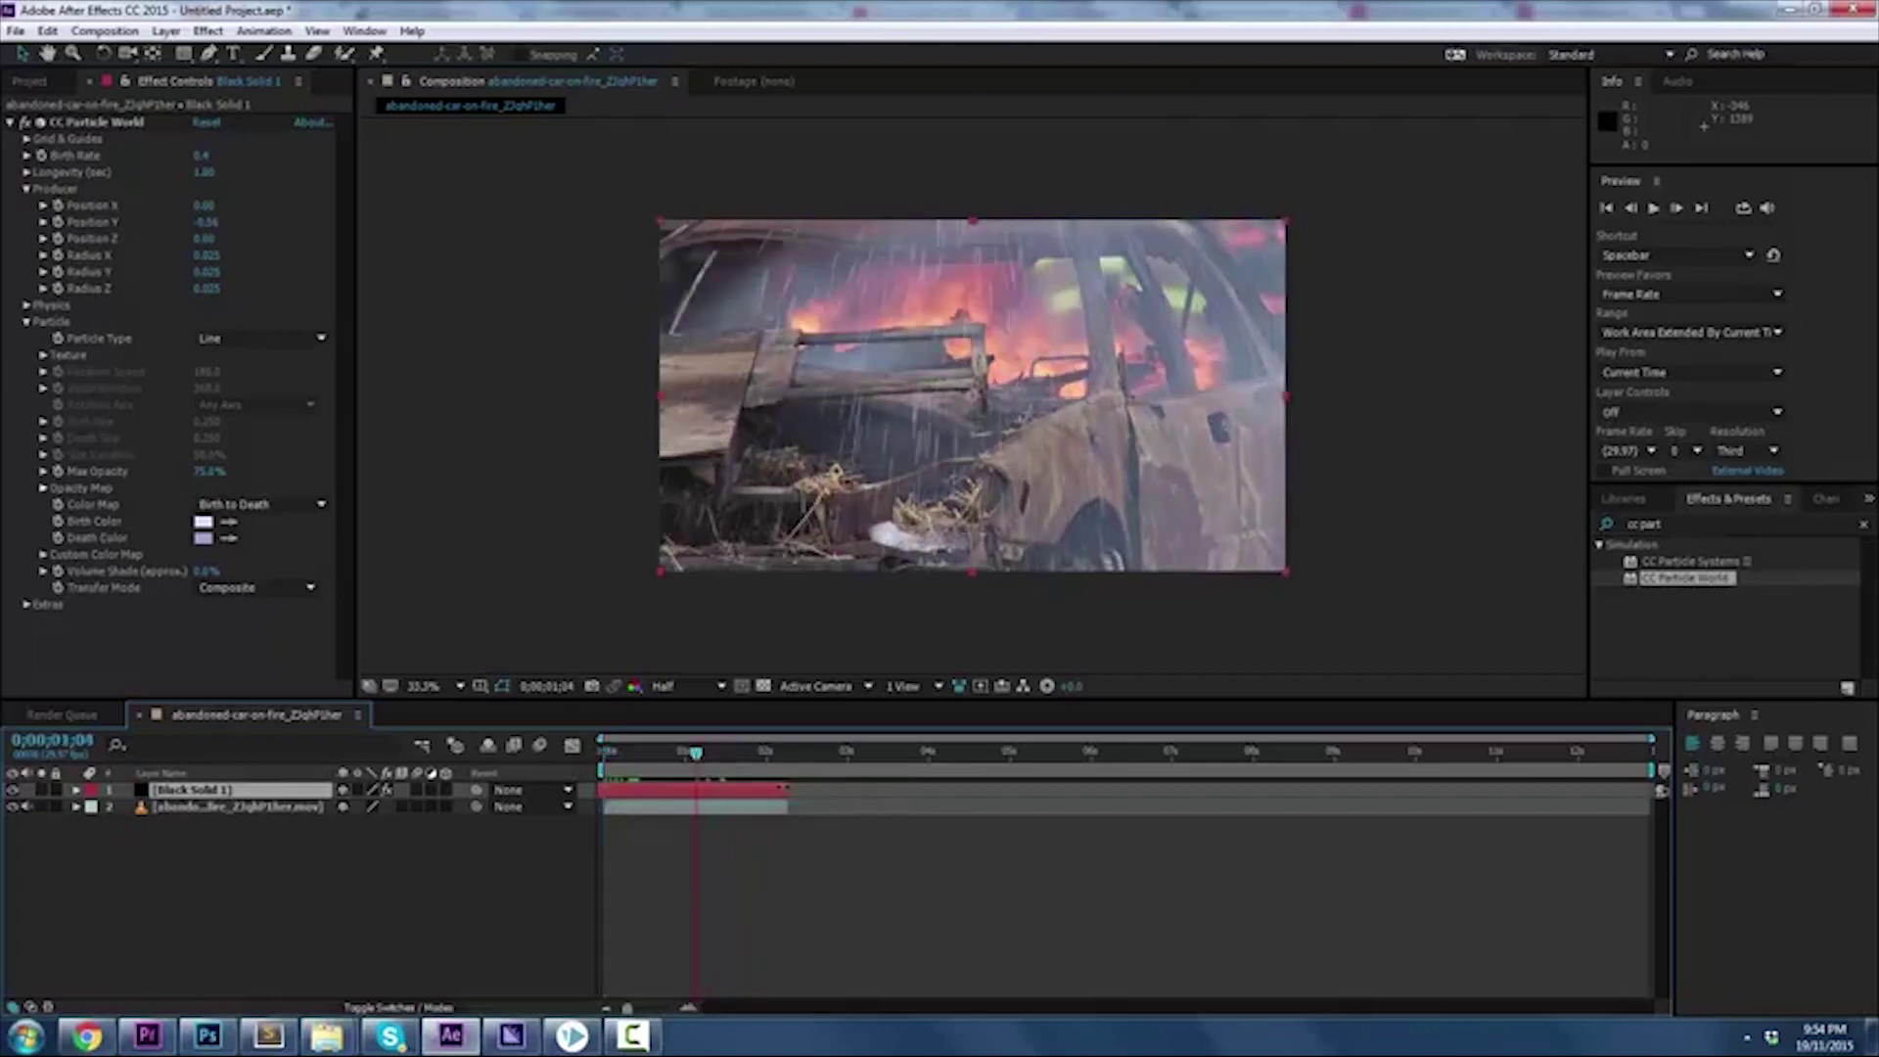
left_click_drag(706, 763, 690, 761)
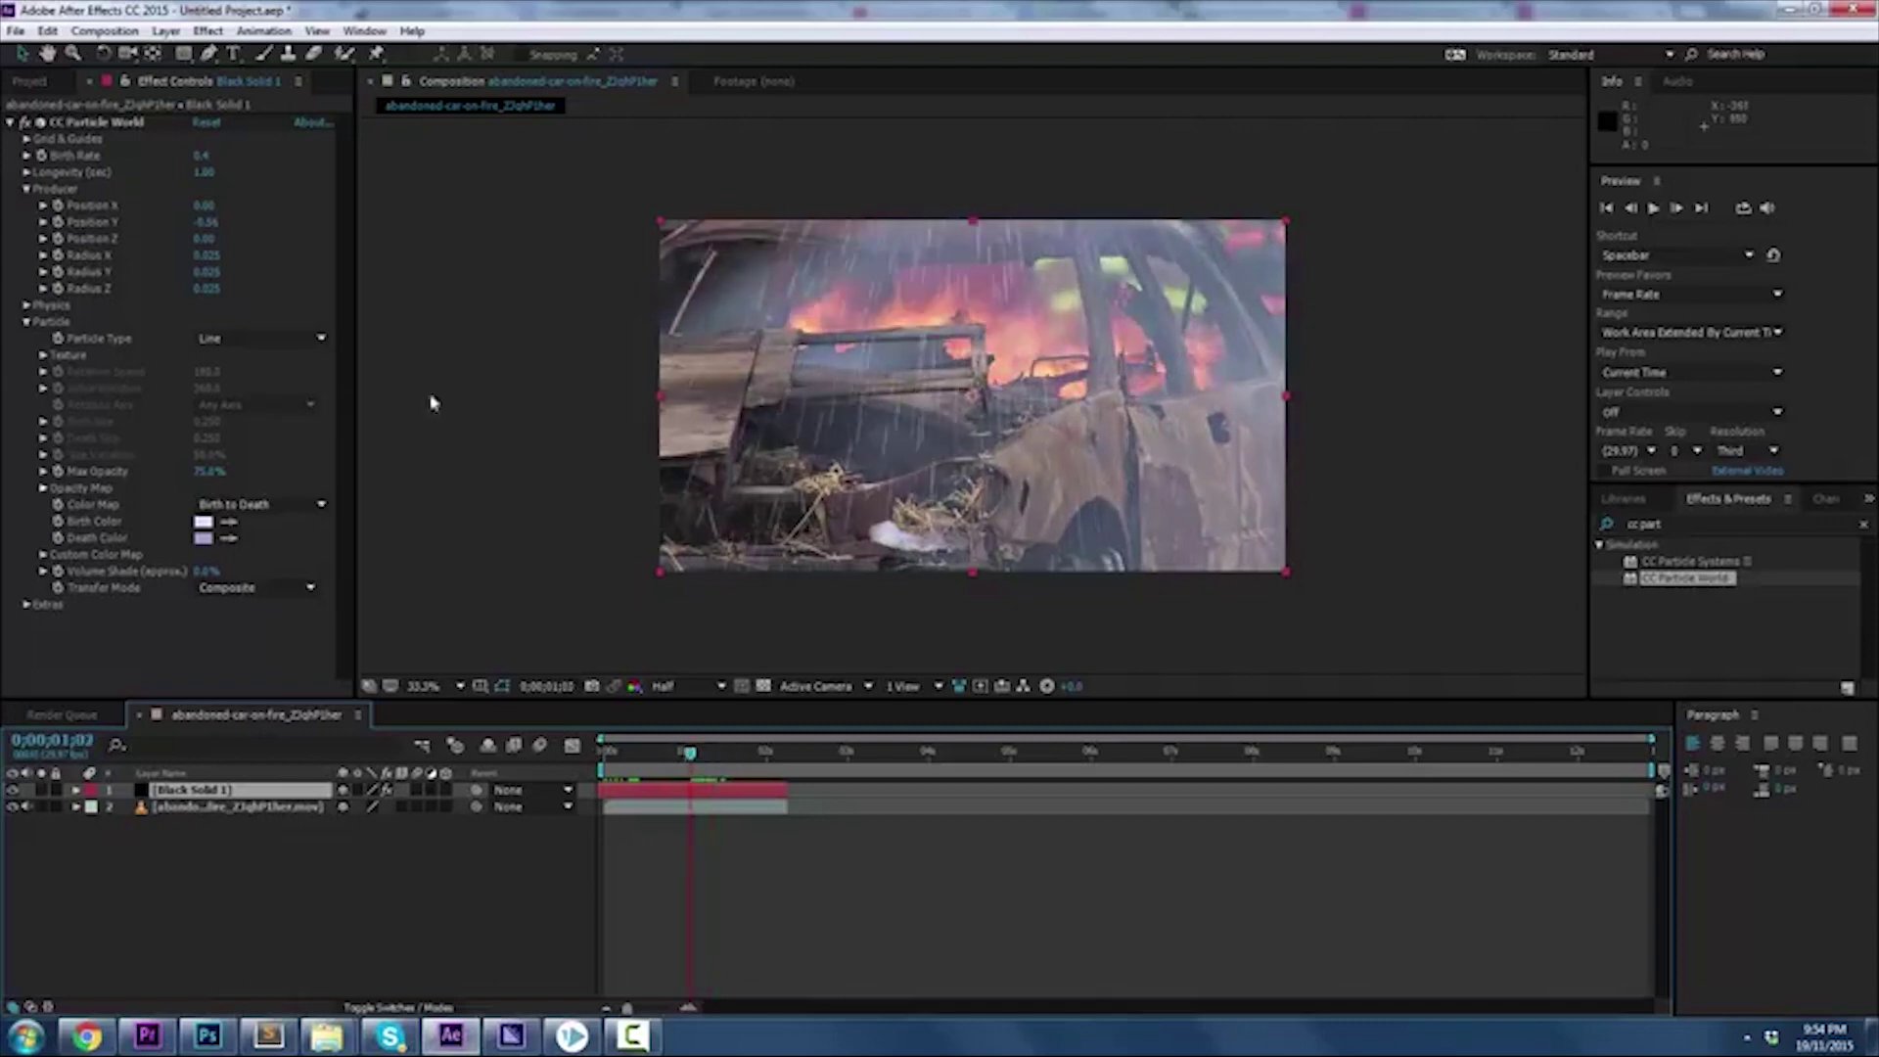
Adjust the particles' Longevity to 1.02 seconds after trying a shorter life, and preview the result
left_click(91, 172)
left_click(28, 172)
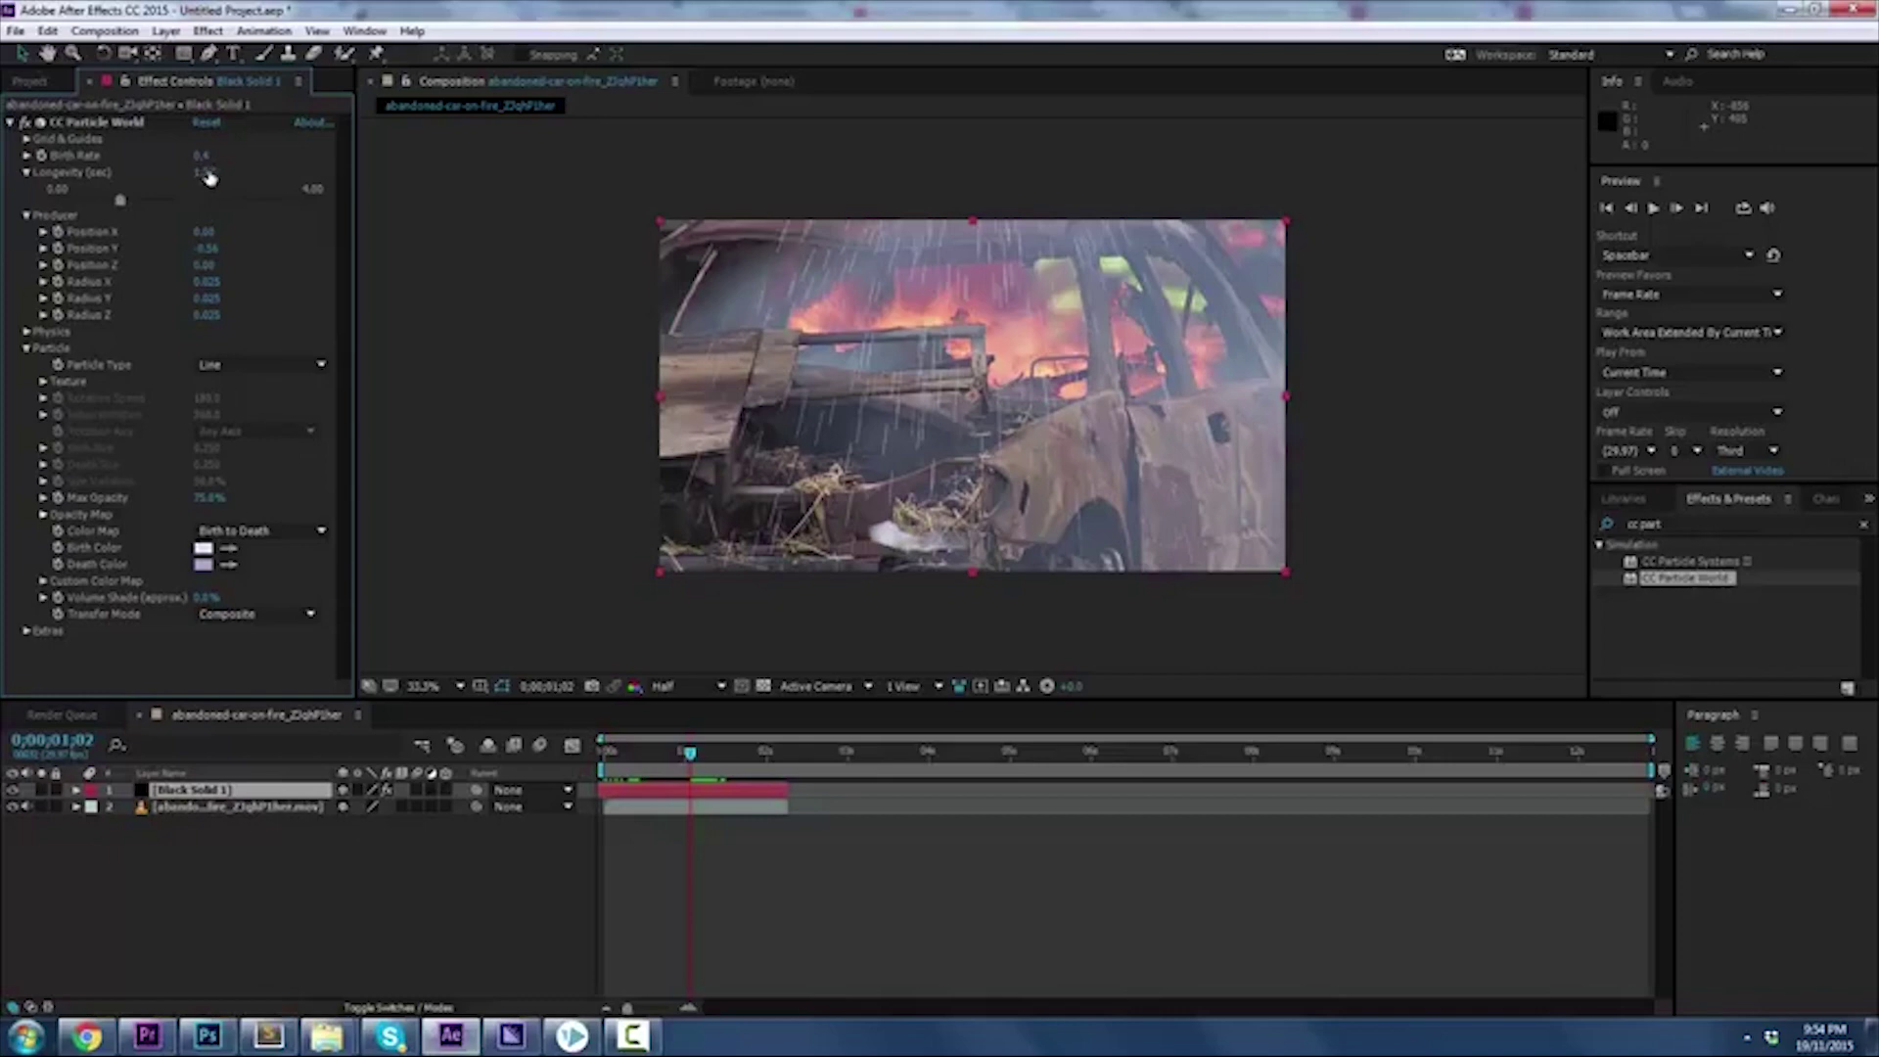
left_click_drag(209, 178, 174, 176)
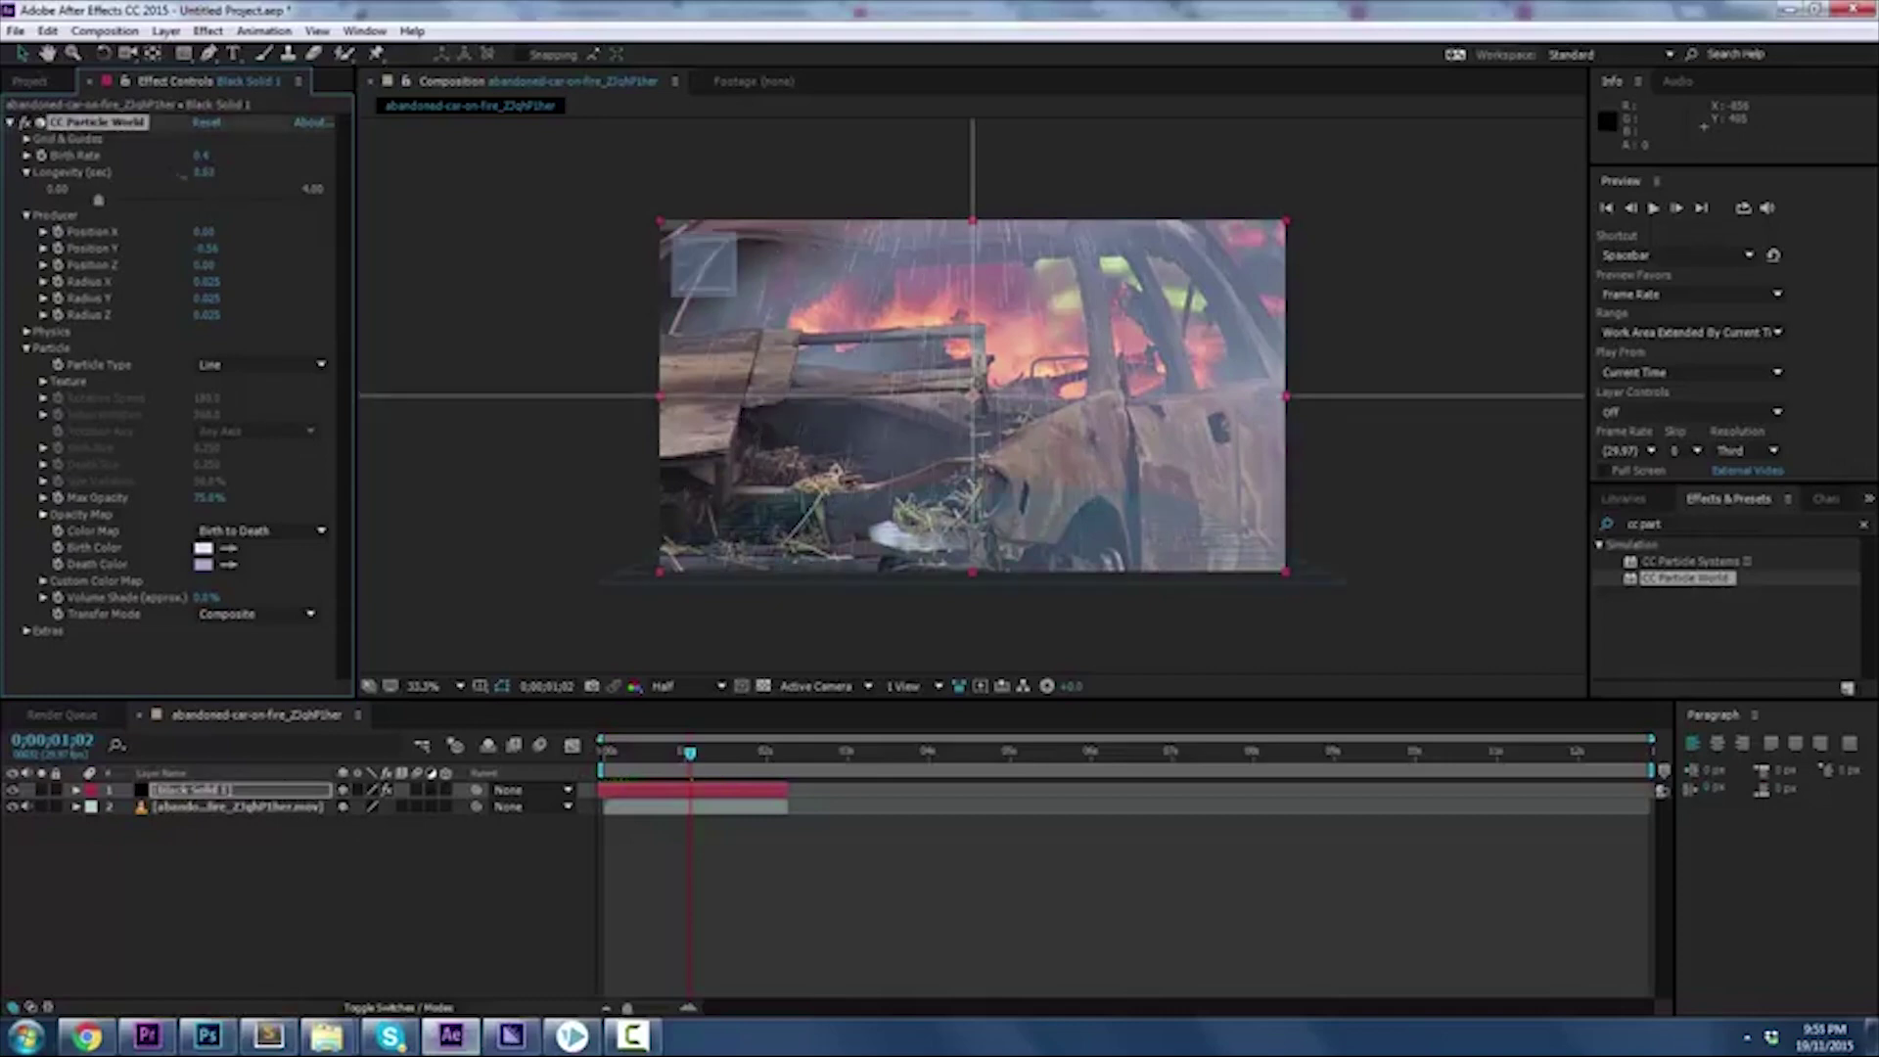
left_click_drag(241, 177, 260, 168)
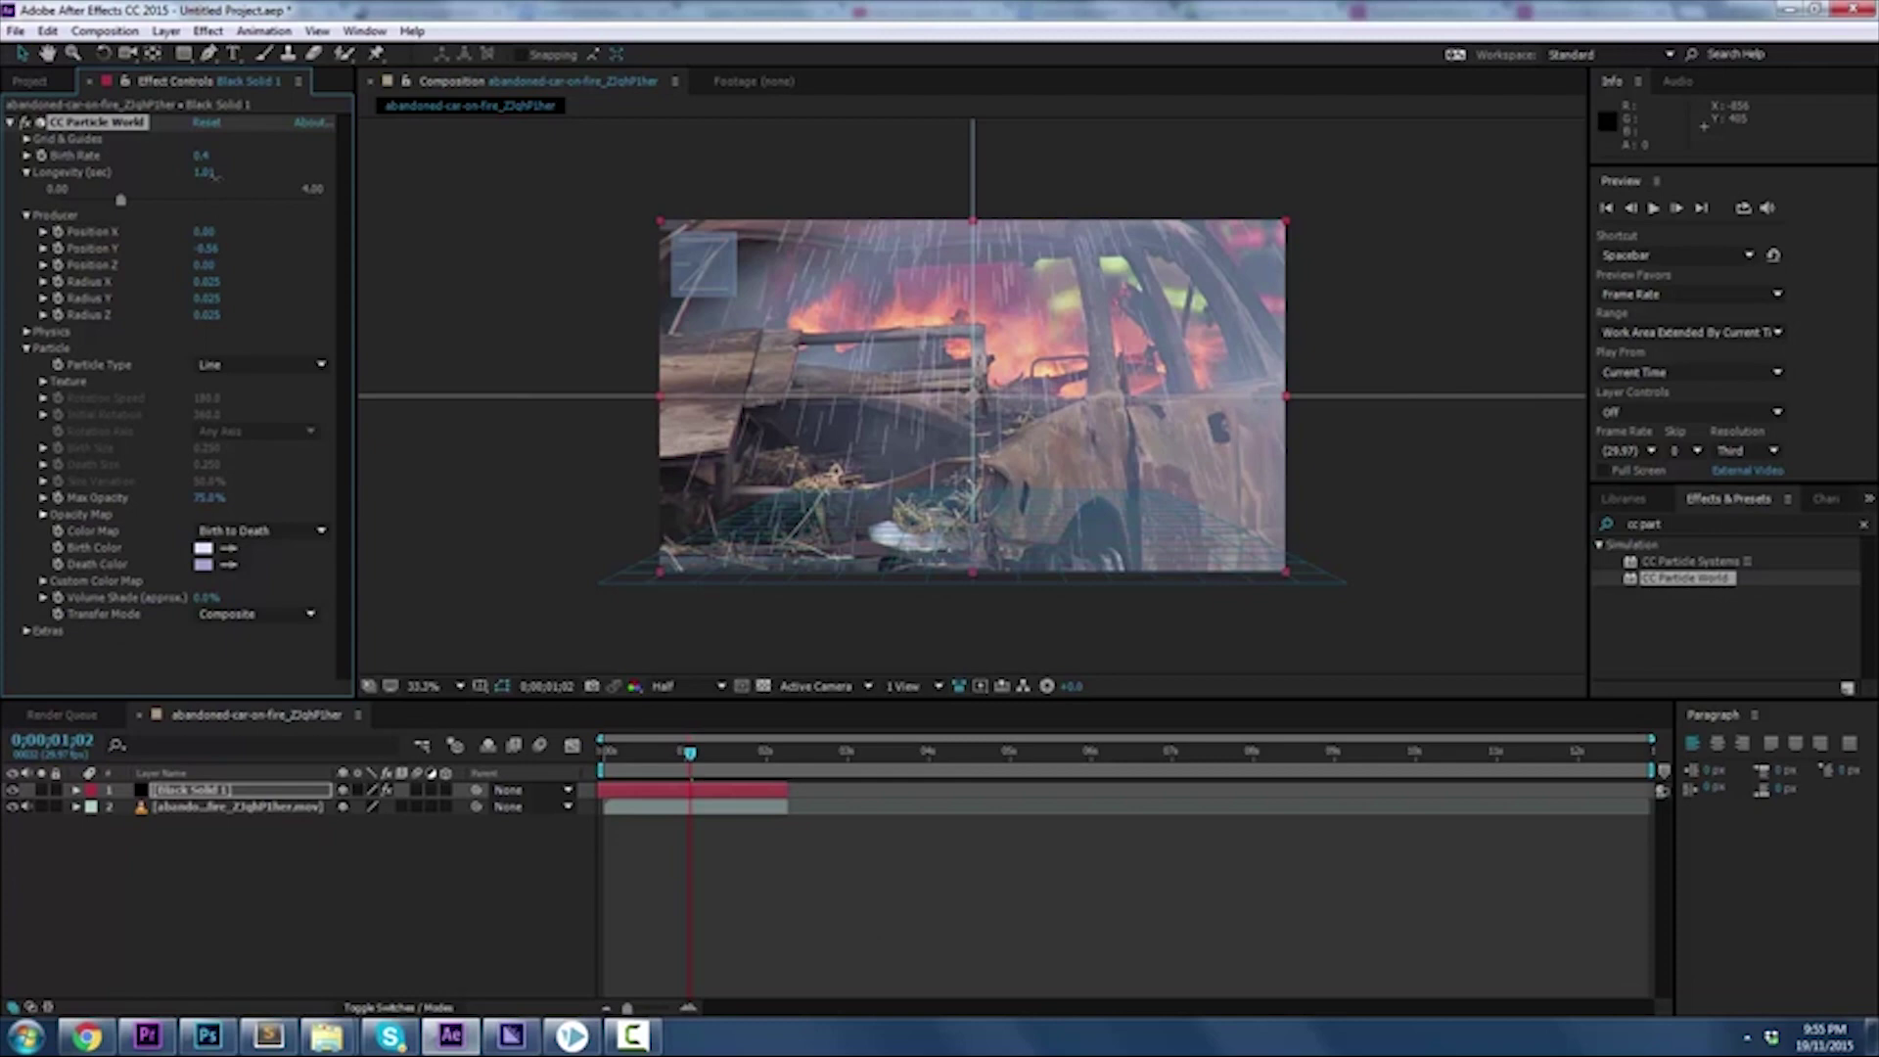
key("space")
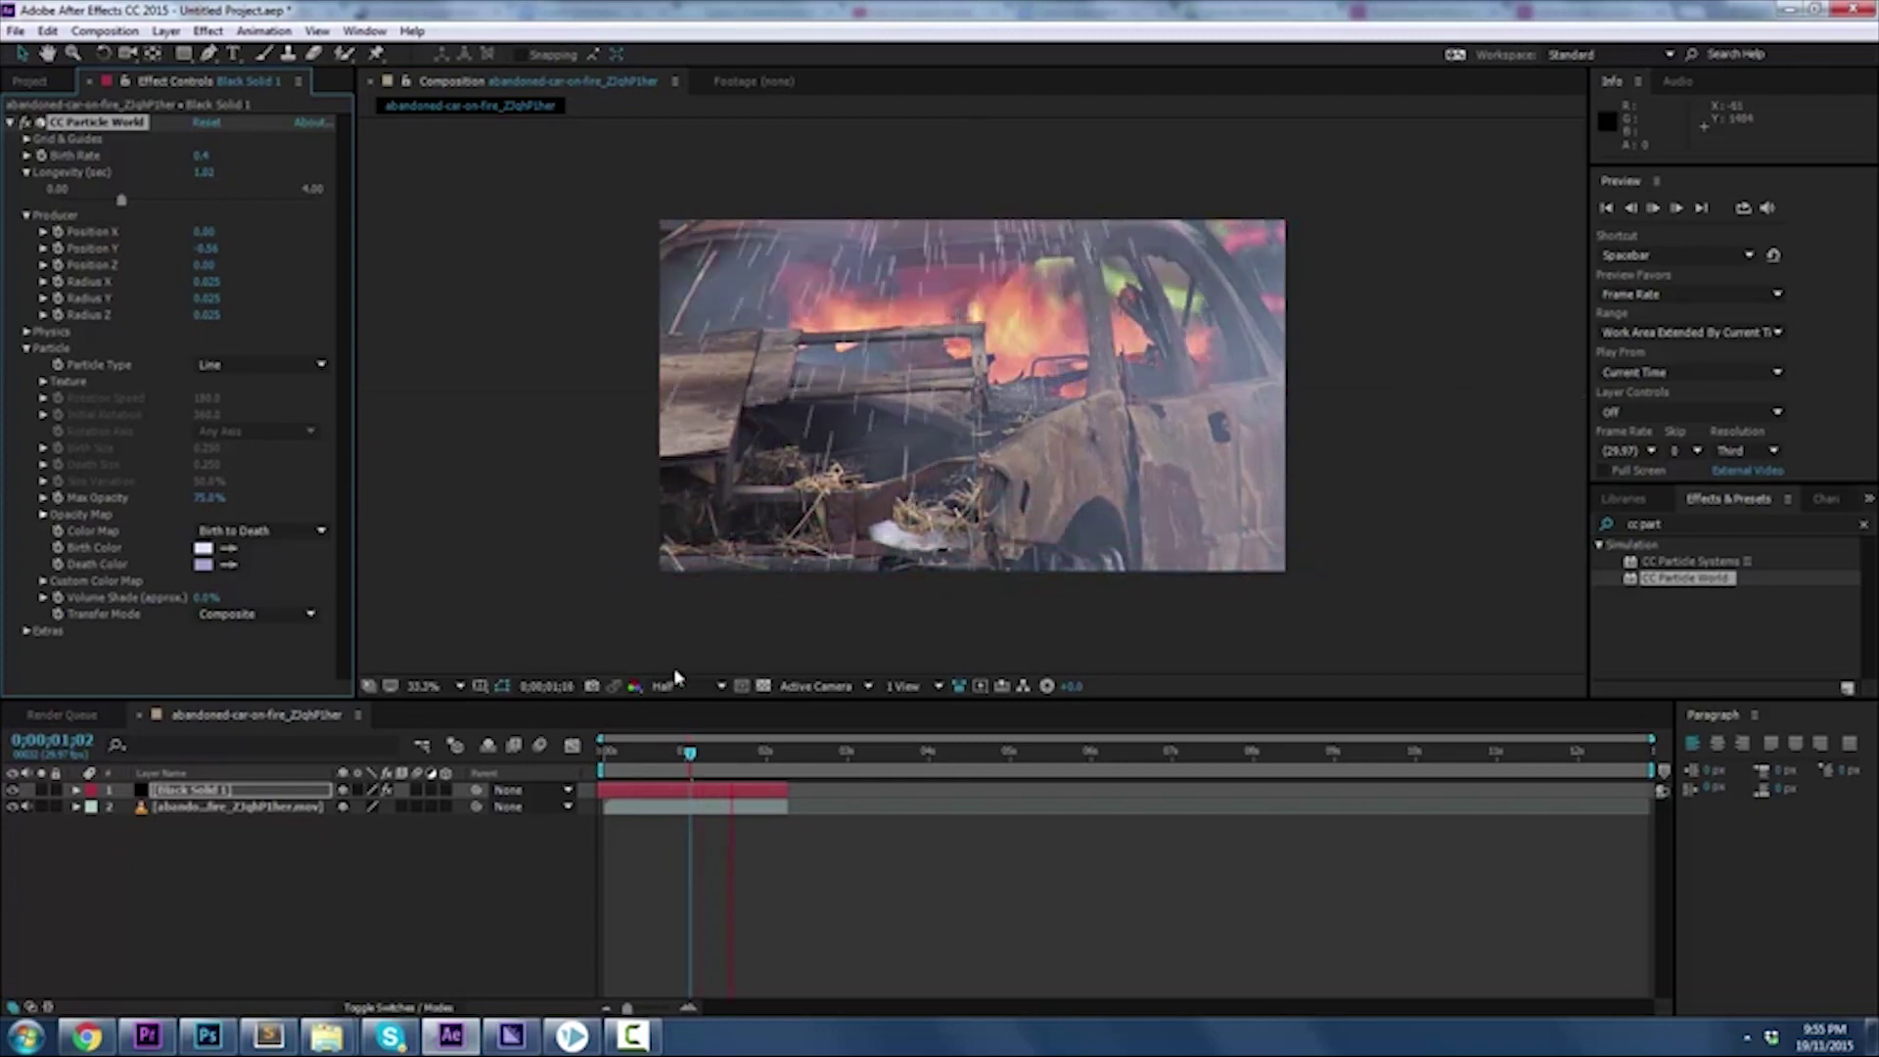
left_click_drag(609, 750, 623, 750)
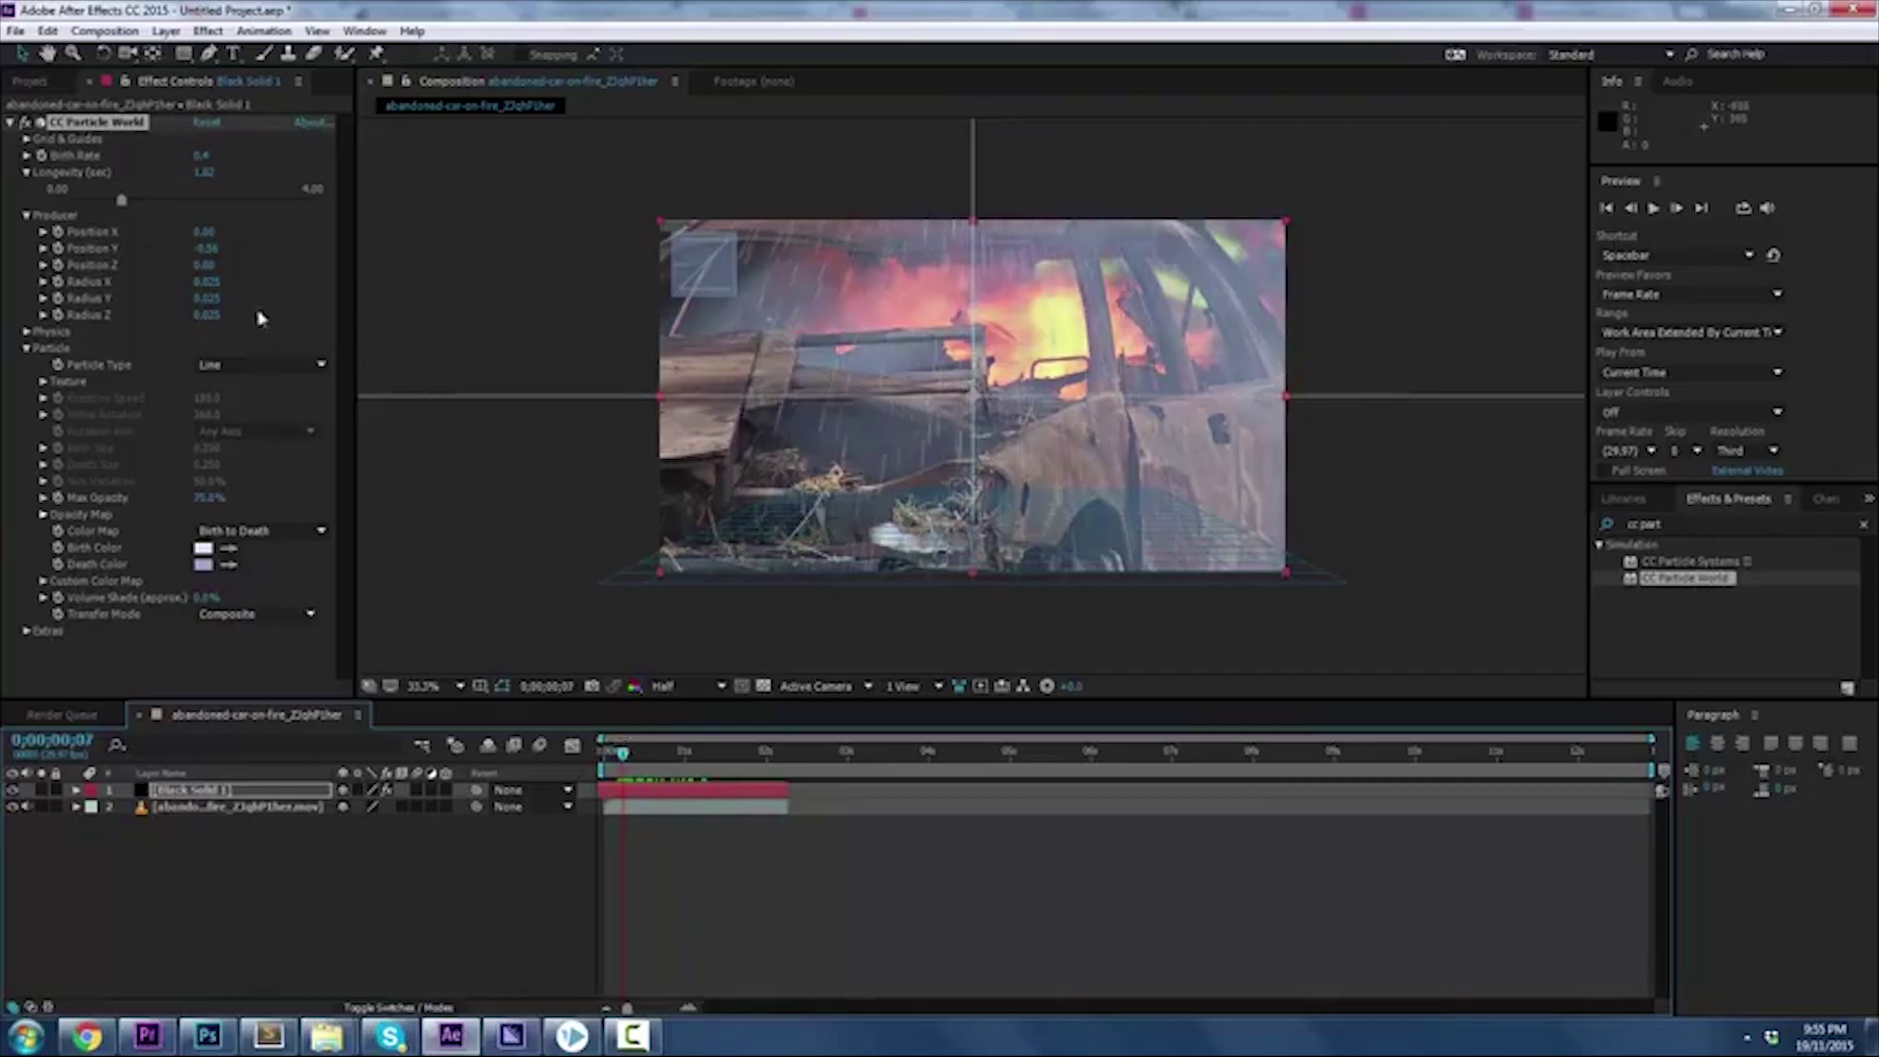
Change the Particle Type from Line to Motion Polygon
left_click(224, 372)
left_click(303, 367)
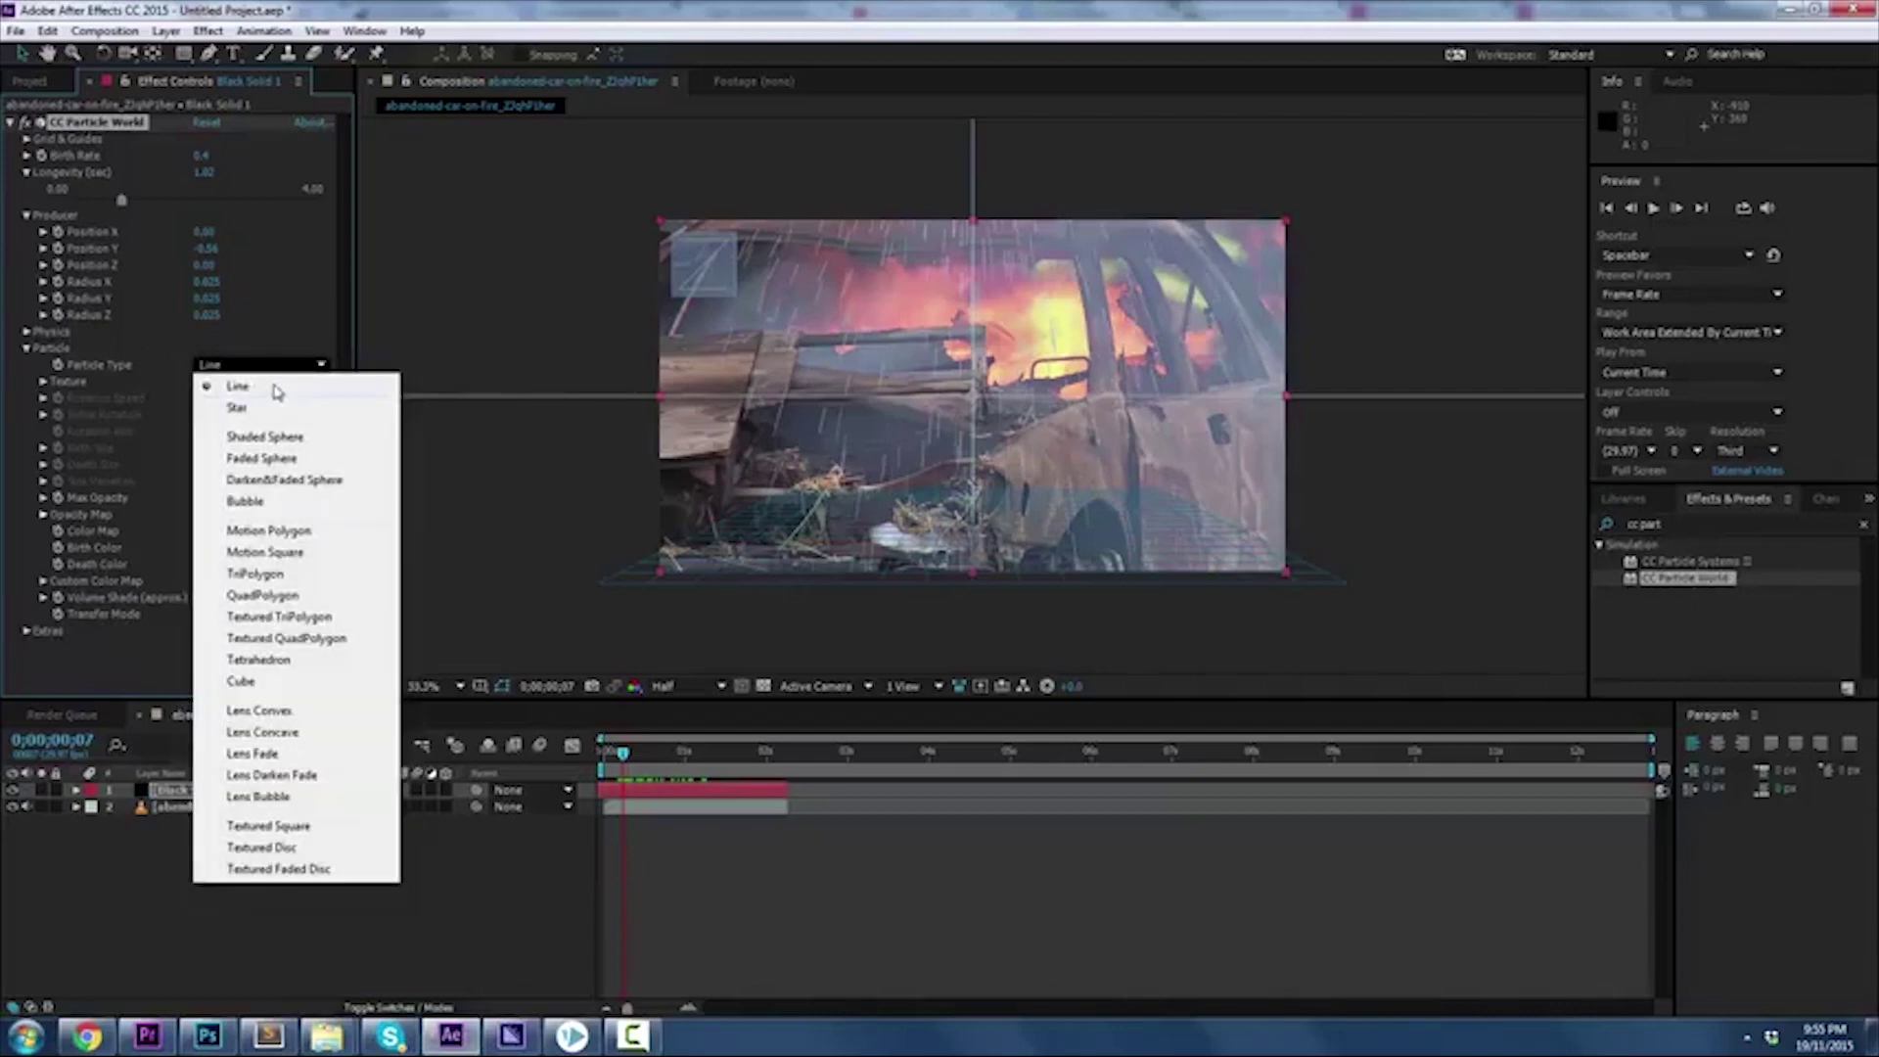
left_click(289, 531)
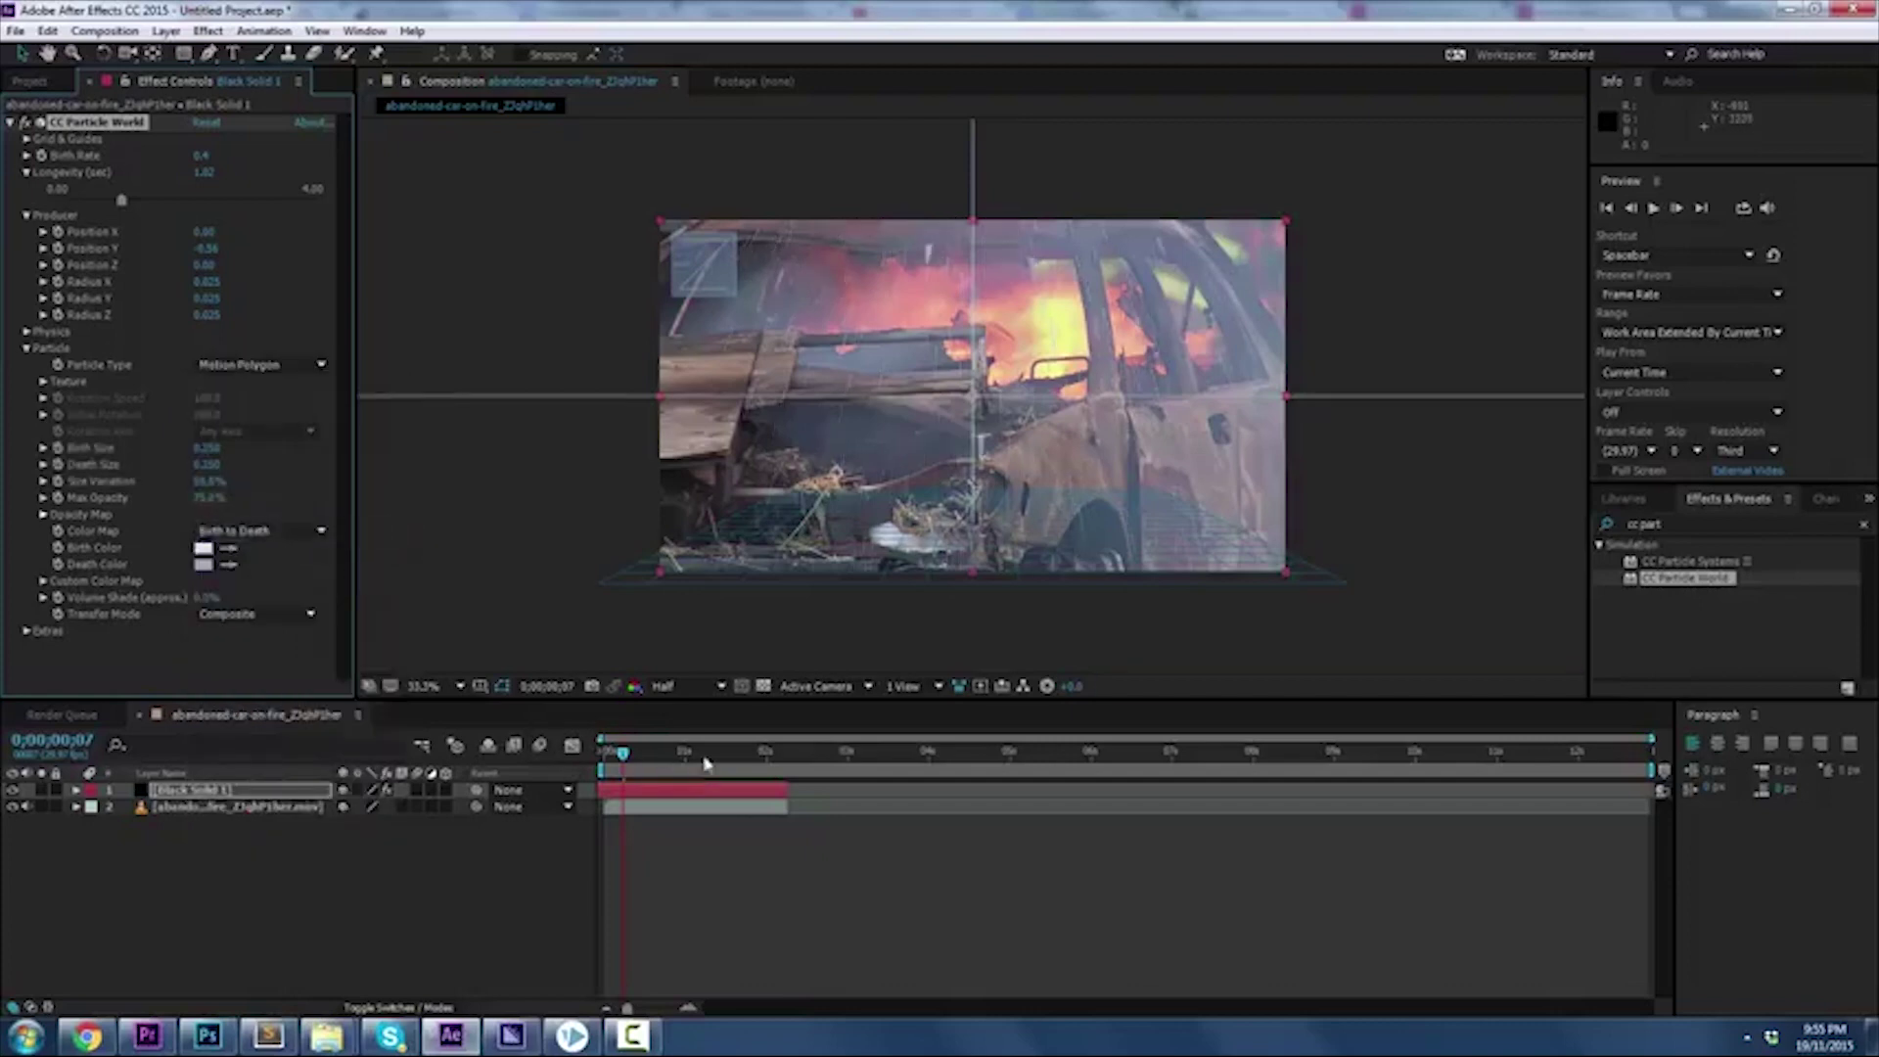
Set the Particle Type back to Line after previewing Motion Polygon, and preview the rain over the footage from the first frame
left_click(671, 760)
mouse_move(669, 755)
left_mouse_down()
mouse_move(640, 755)
mouse_move(694, 775)
left_mouse_up()
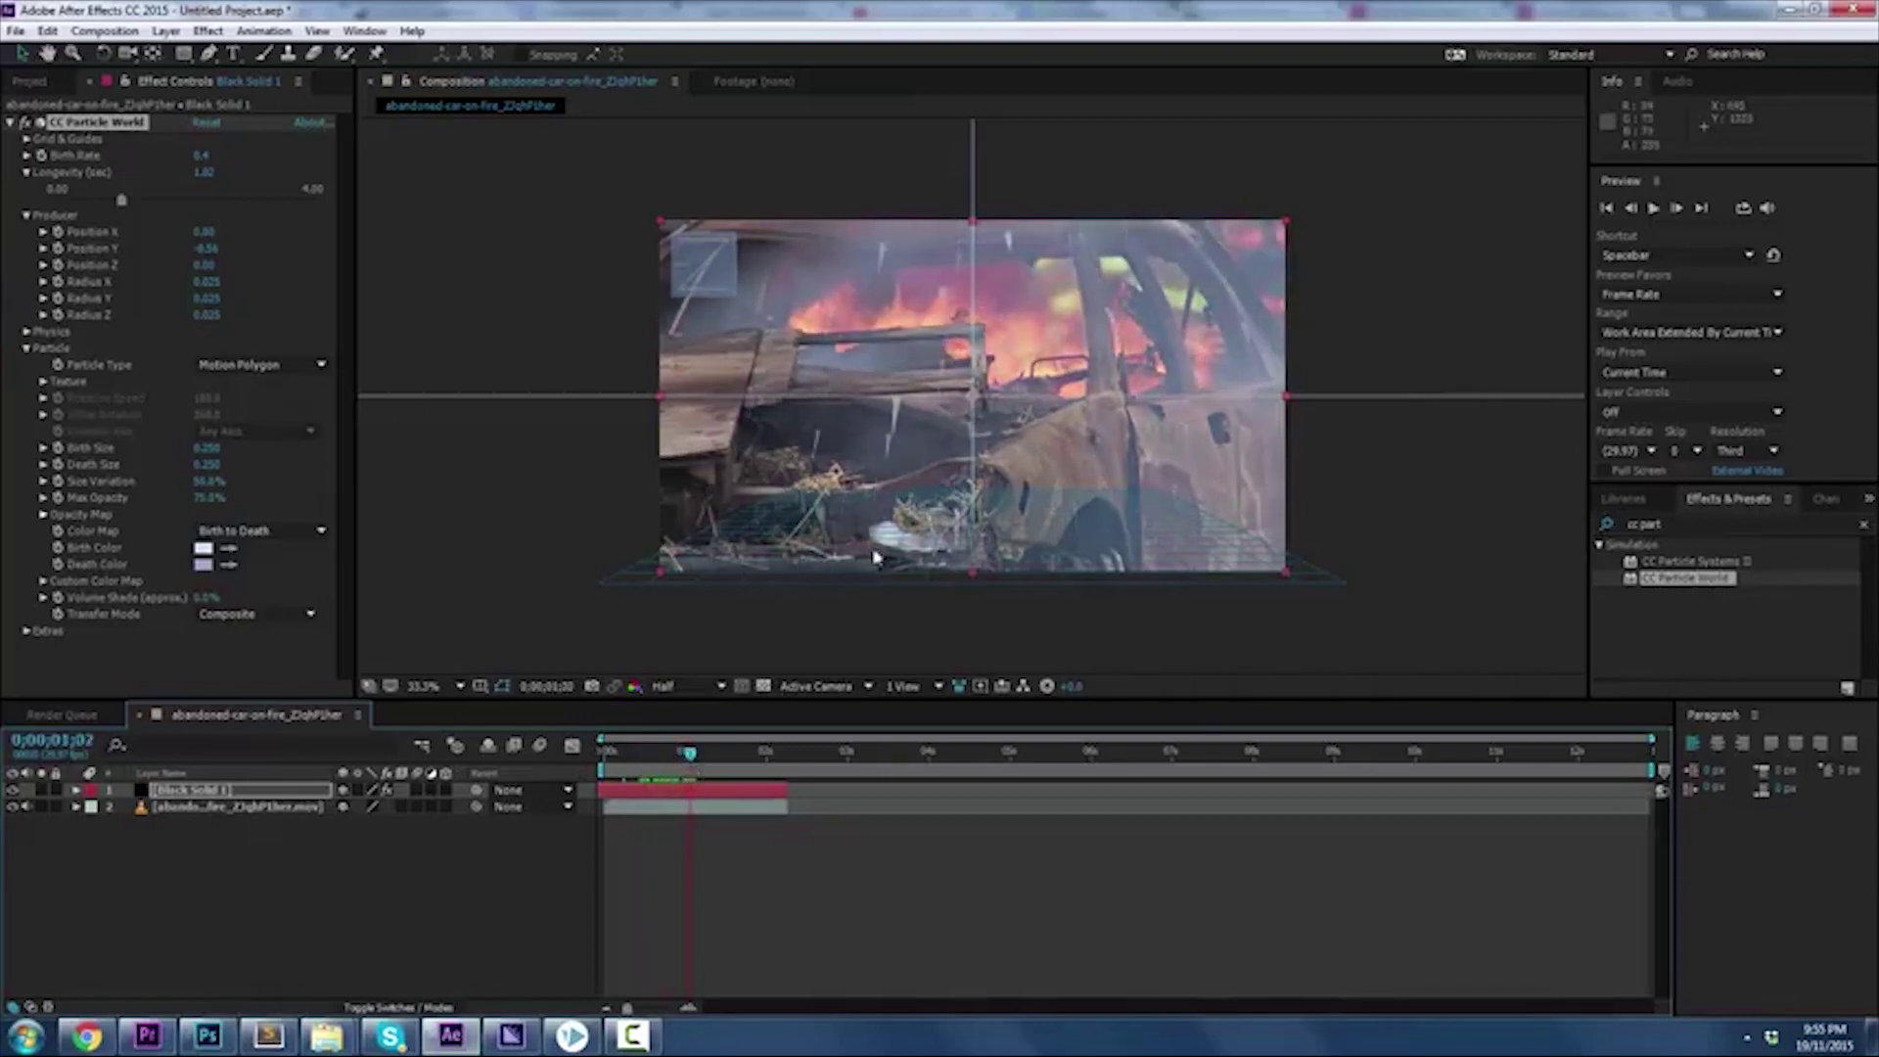
left_click(261, 365)
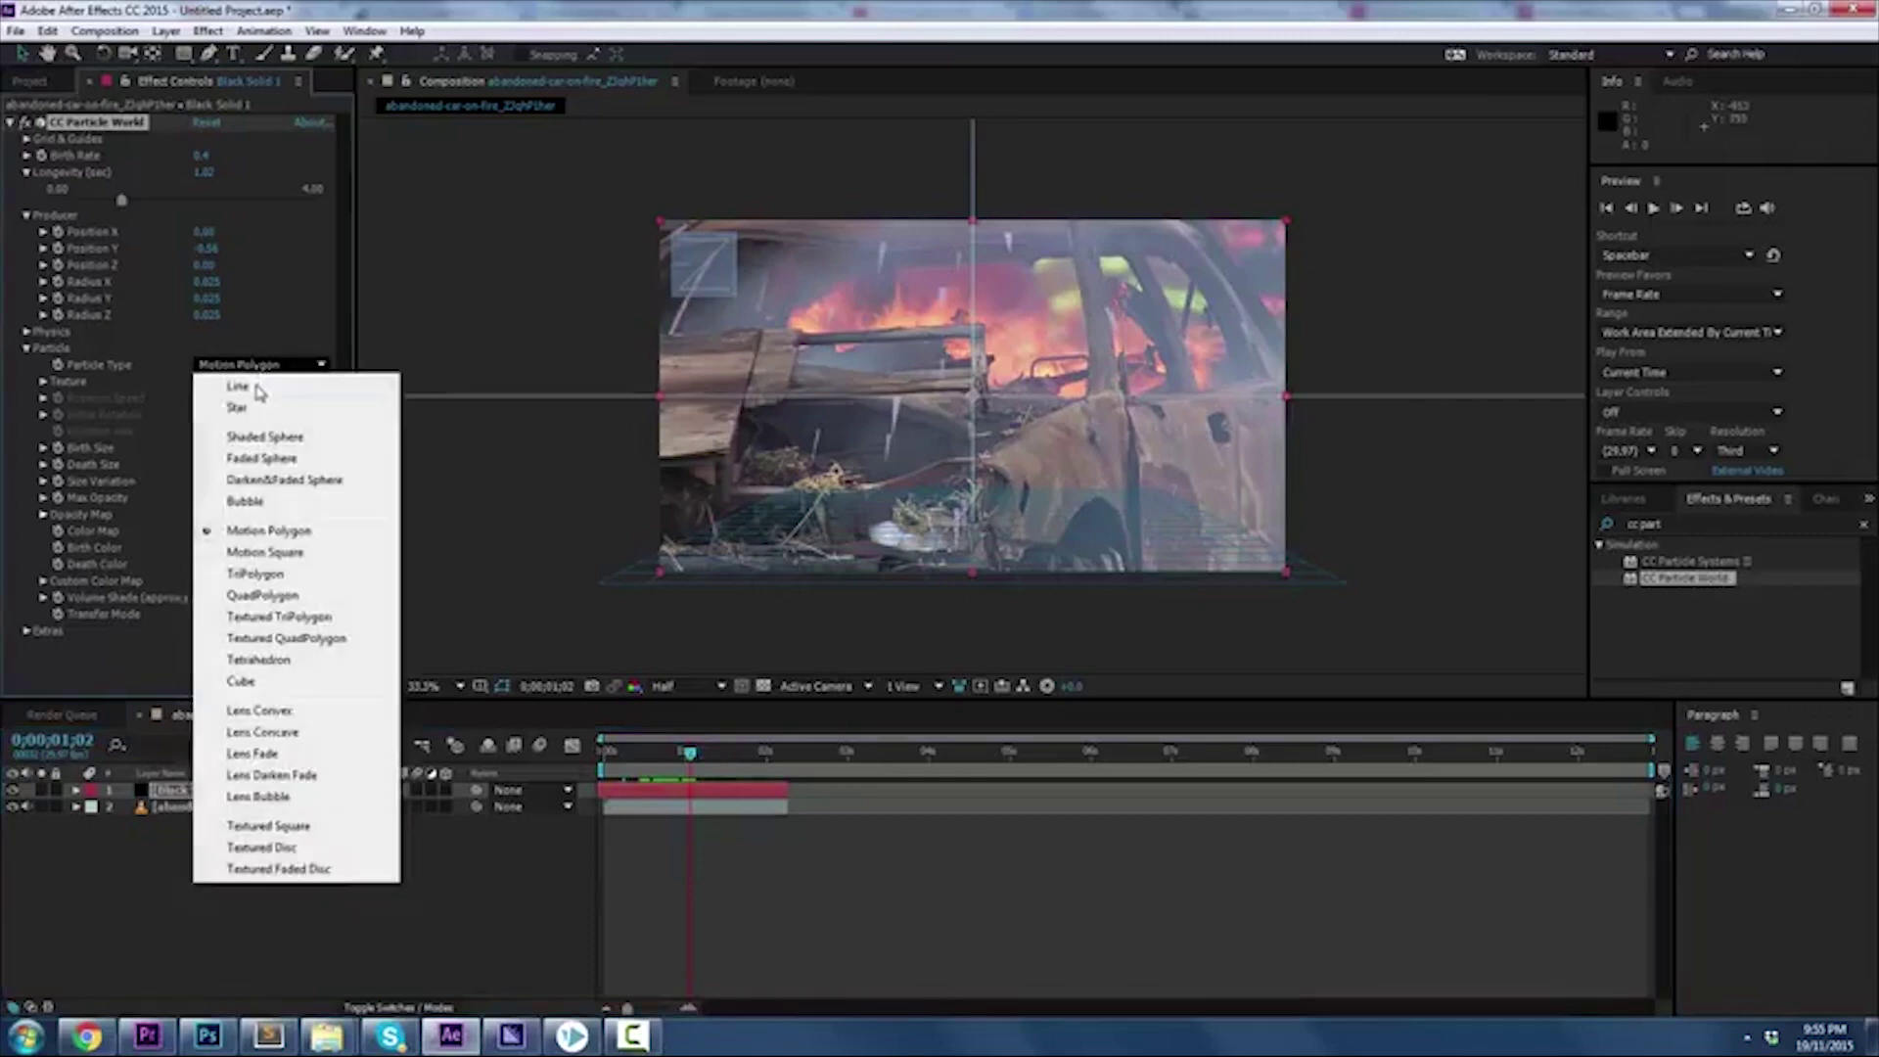
left_click(238, 386)
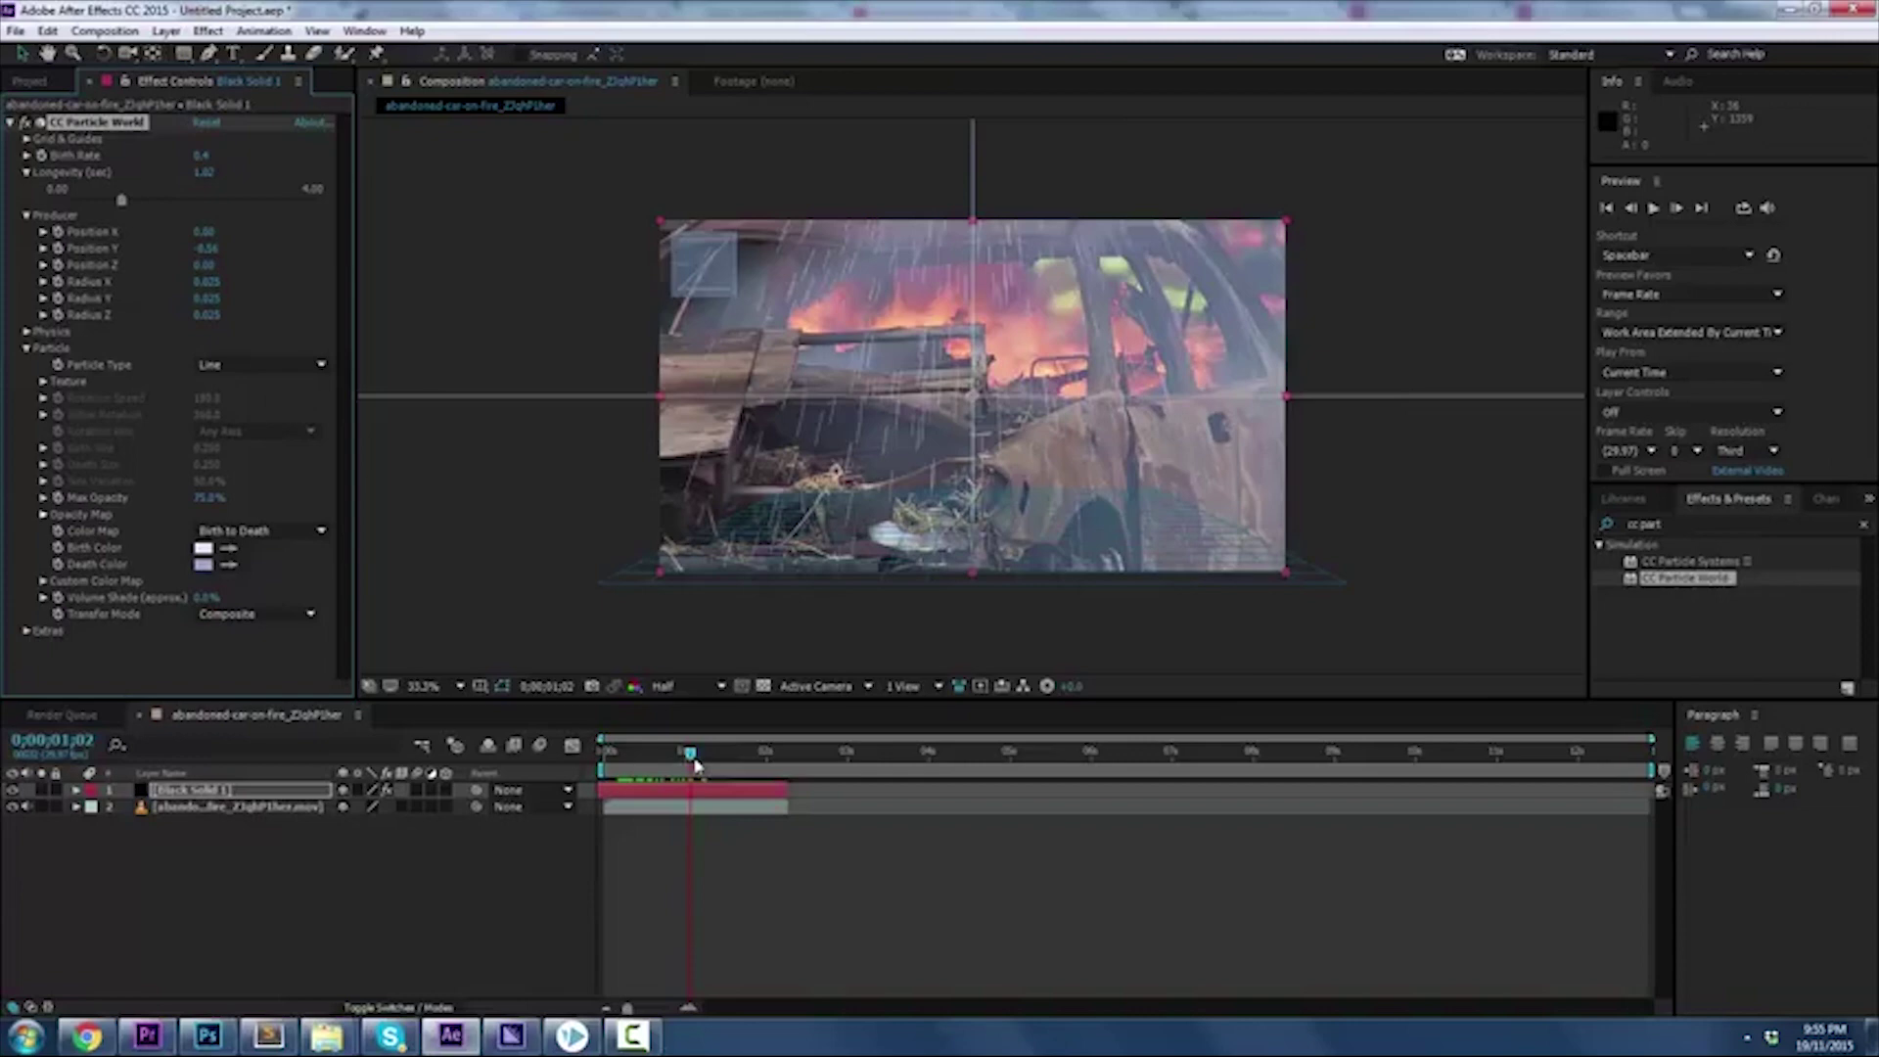
left_click_drag(697, 763, 656, 769)
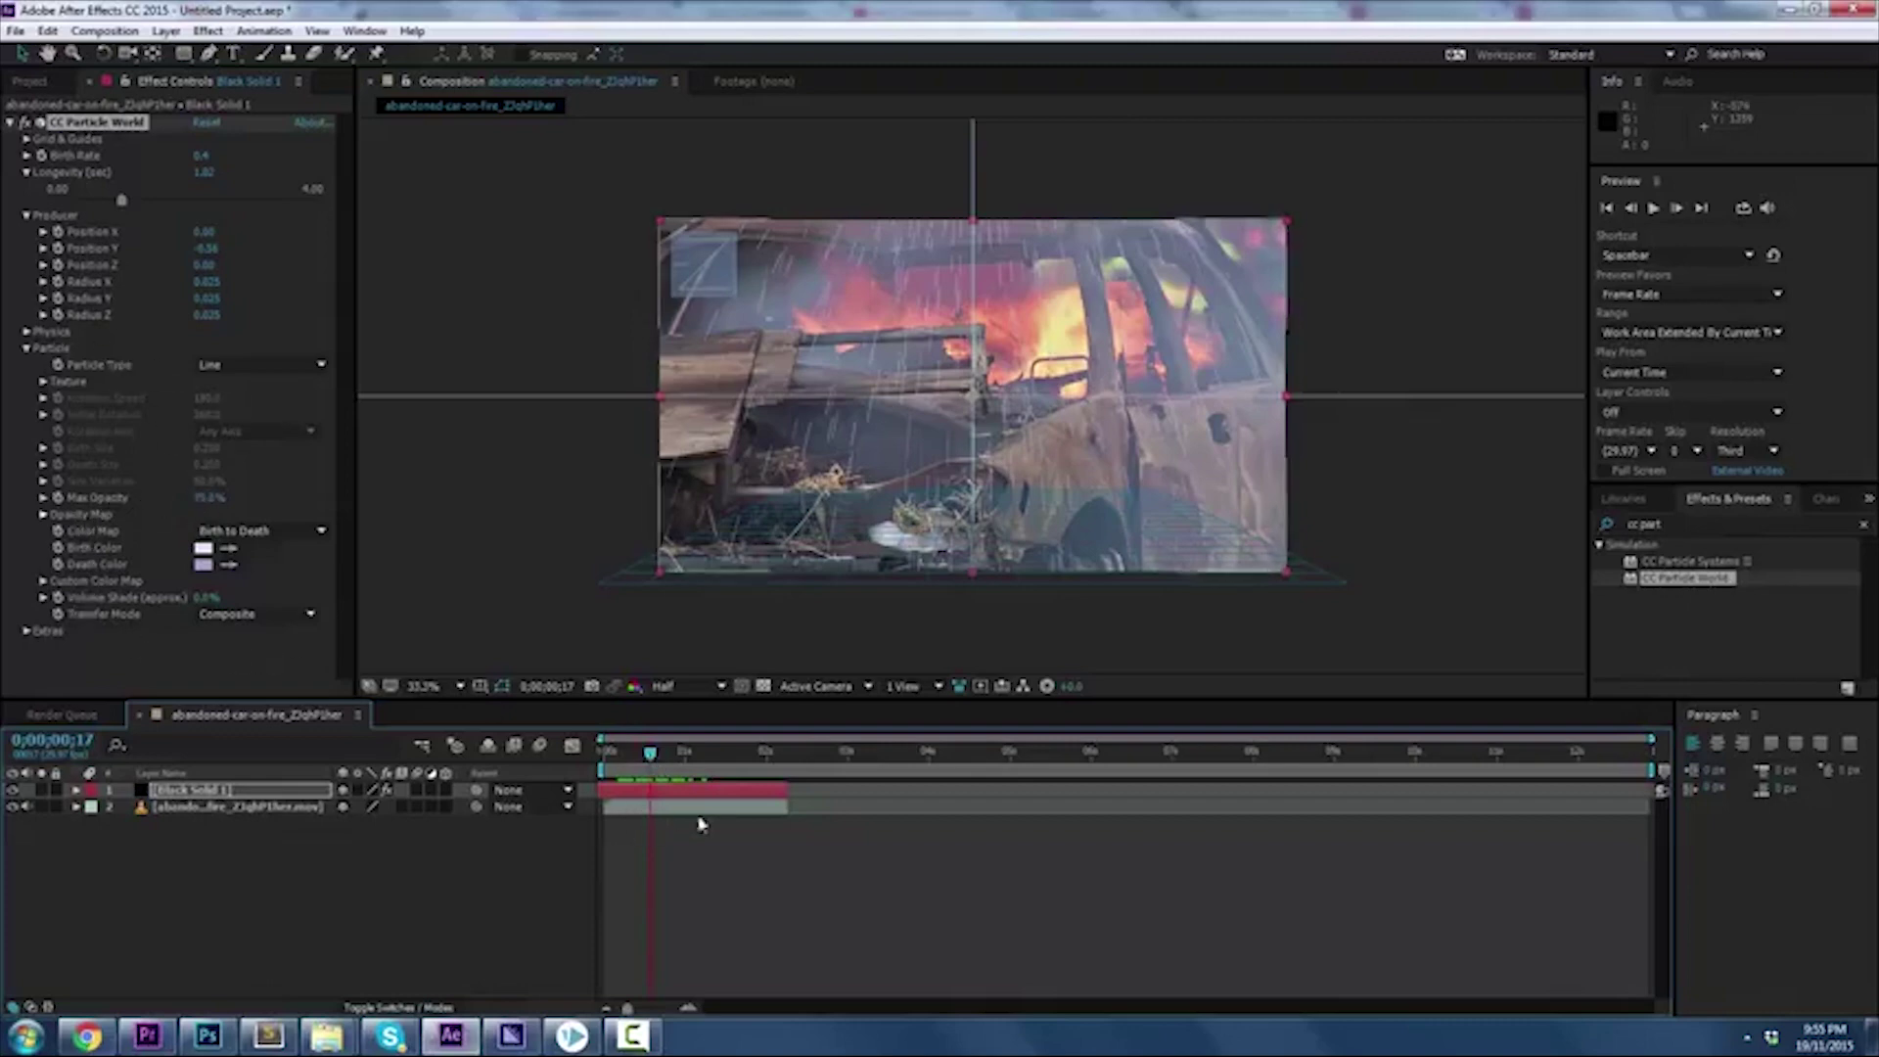
left_click(604, 748)
left_click_drag(605, 748, 683, 767)
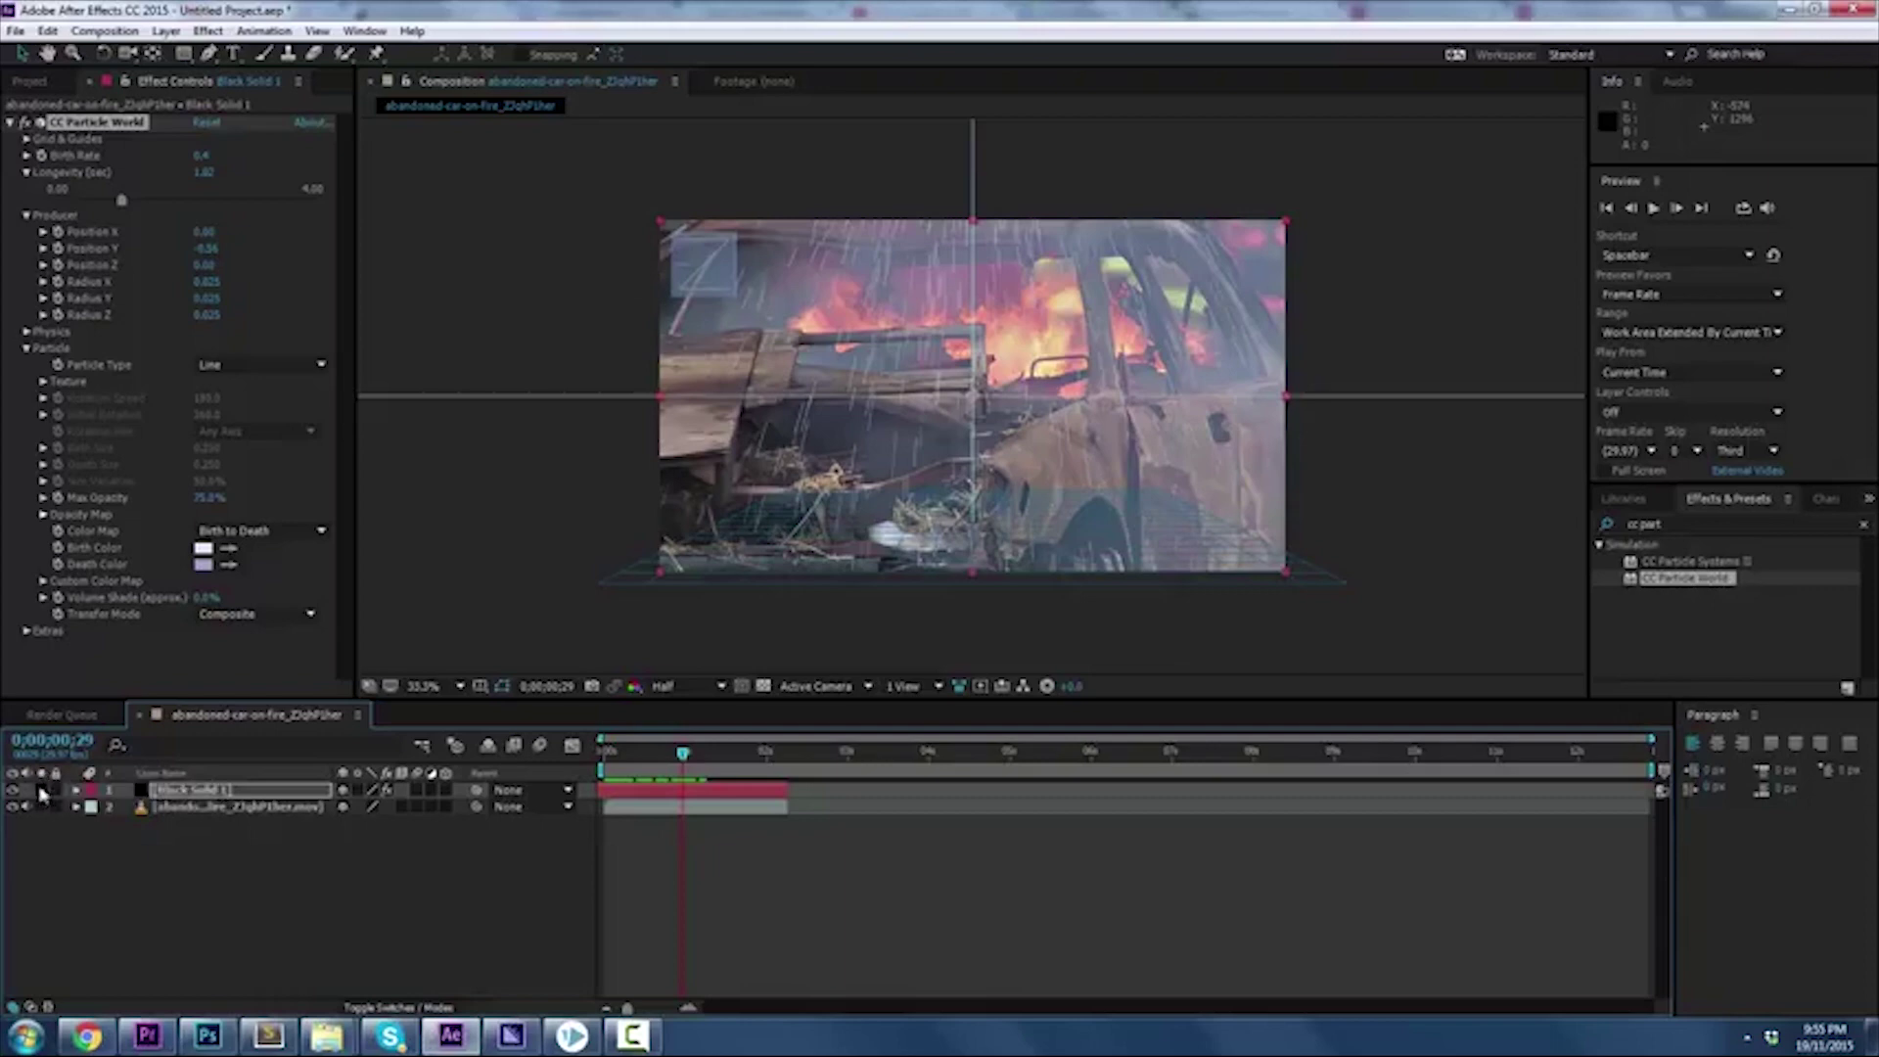
Solo the black solid, scrub through the rain on its own, and add the composition to the Adobe Media Encoder queue
left_click(42, 789)
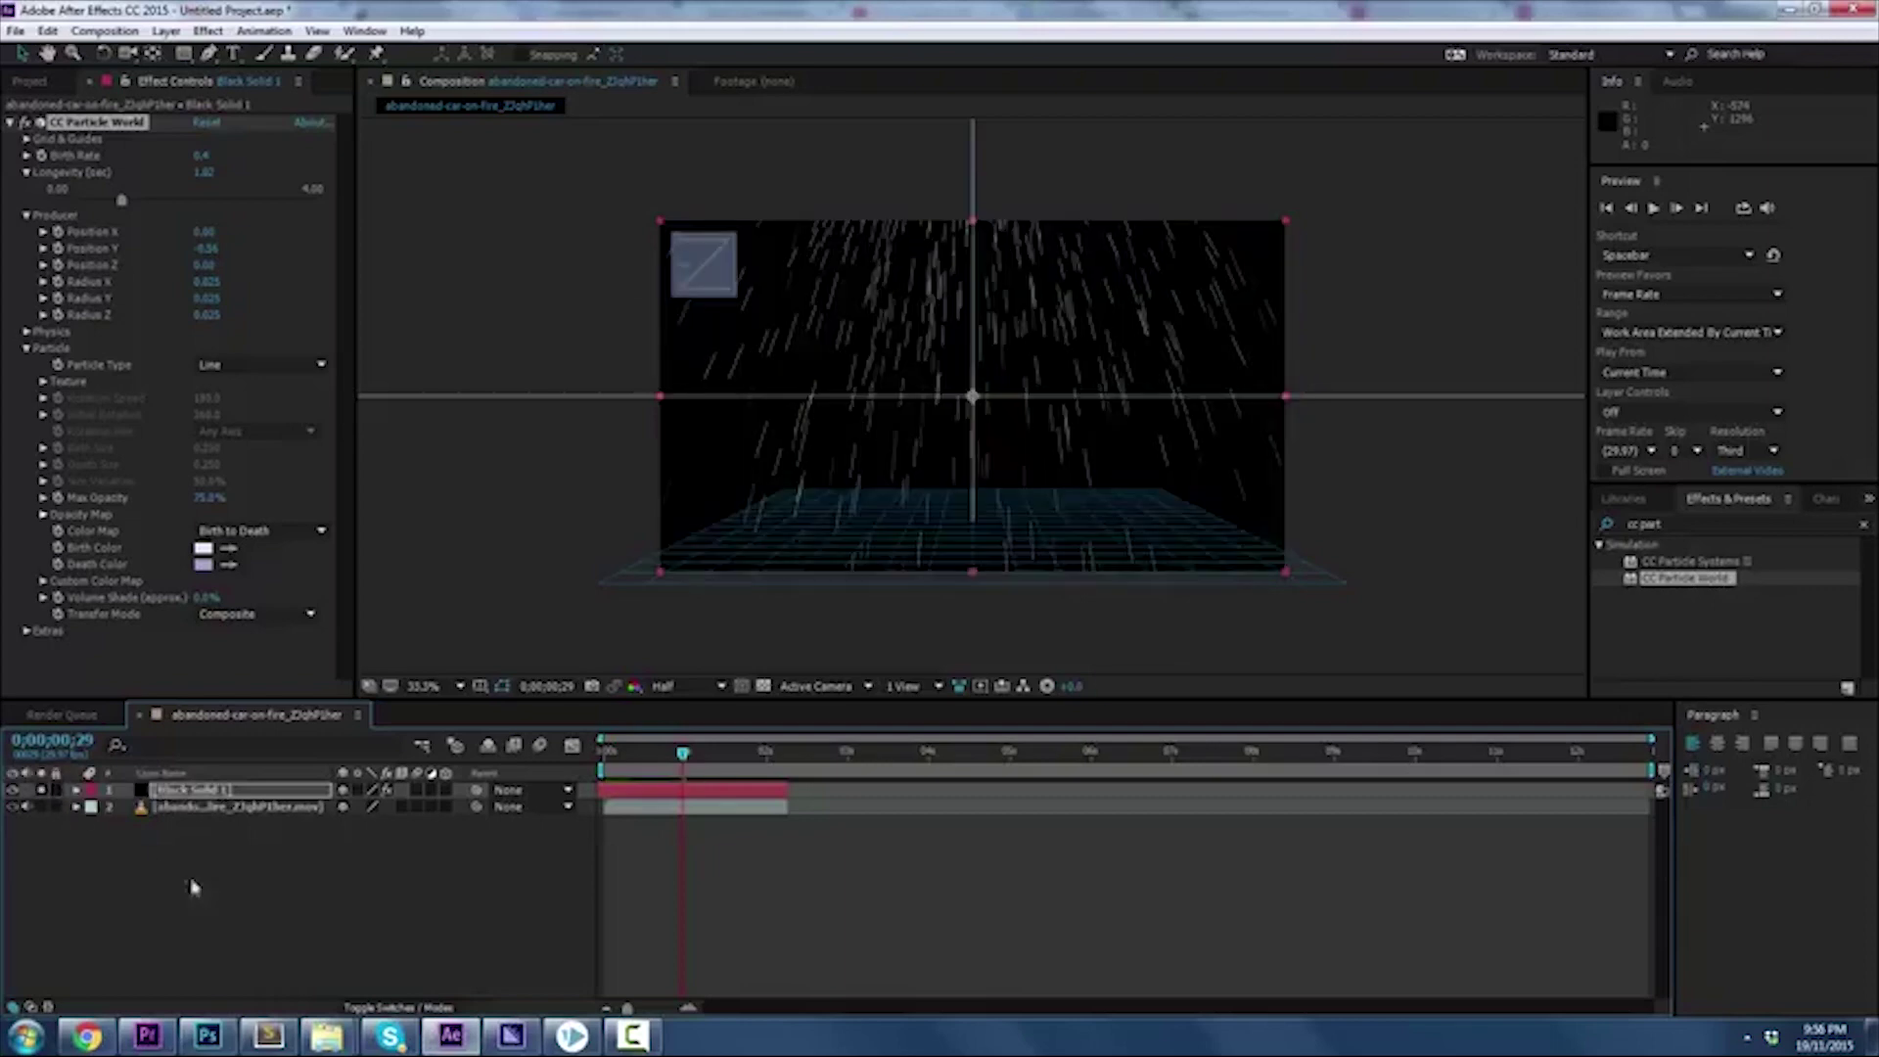
left_click_drag(682, 754, 785, 754)
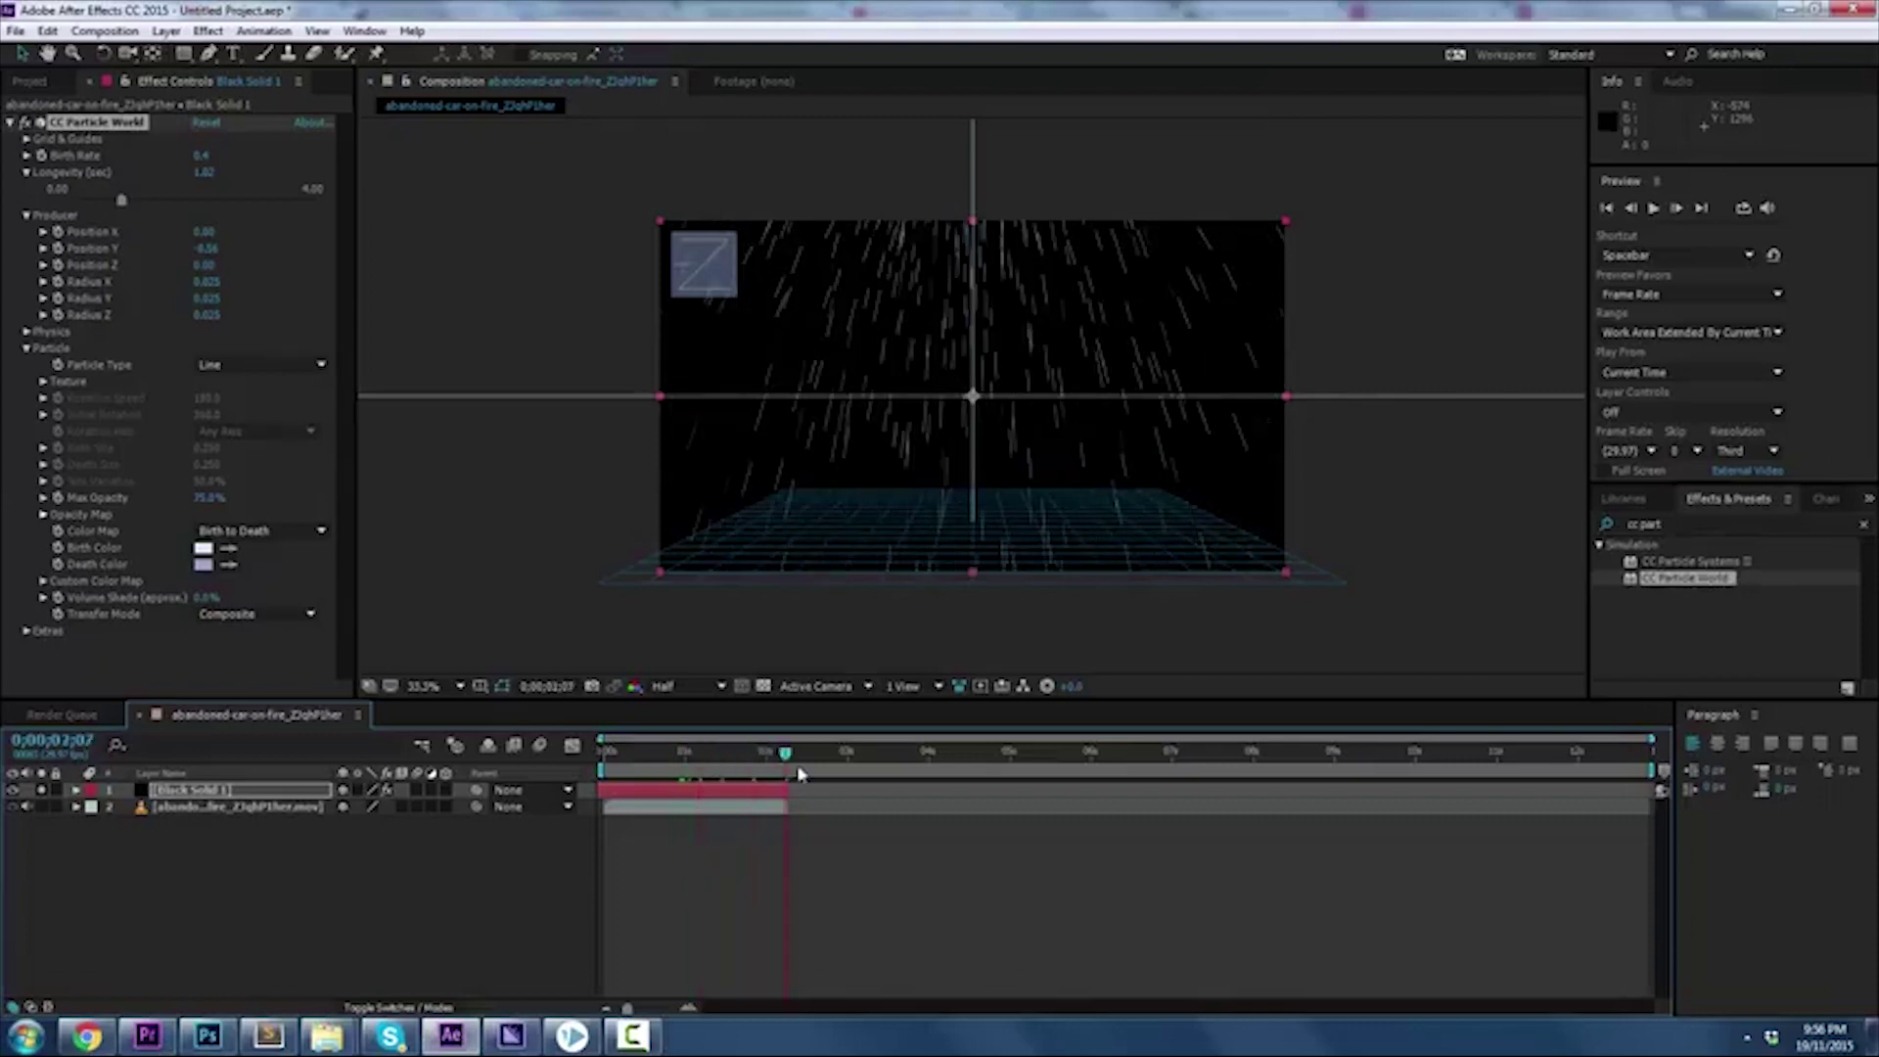
left_click(15, 31)
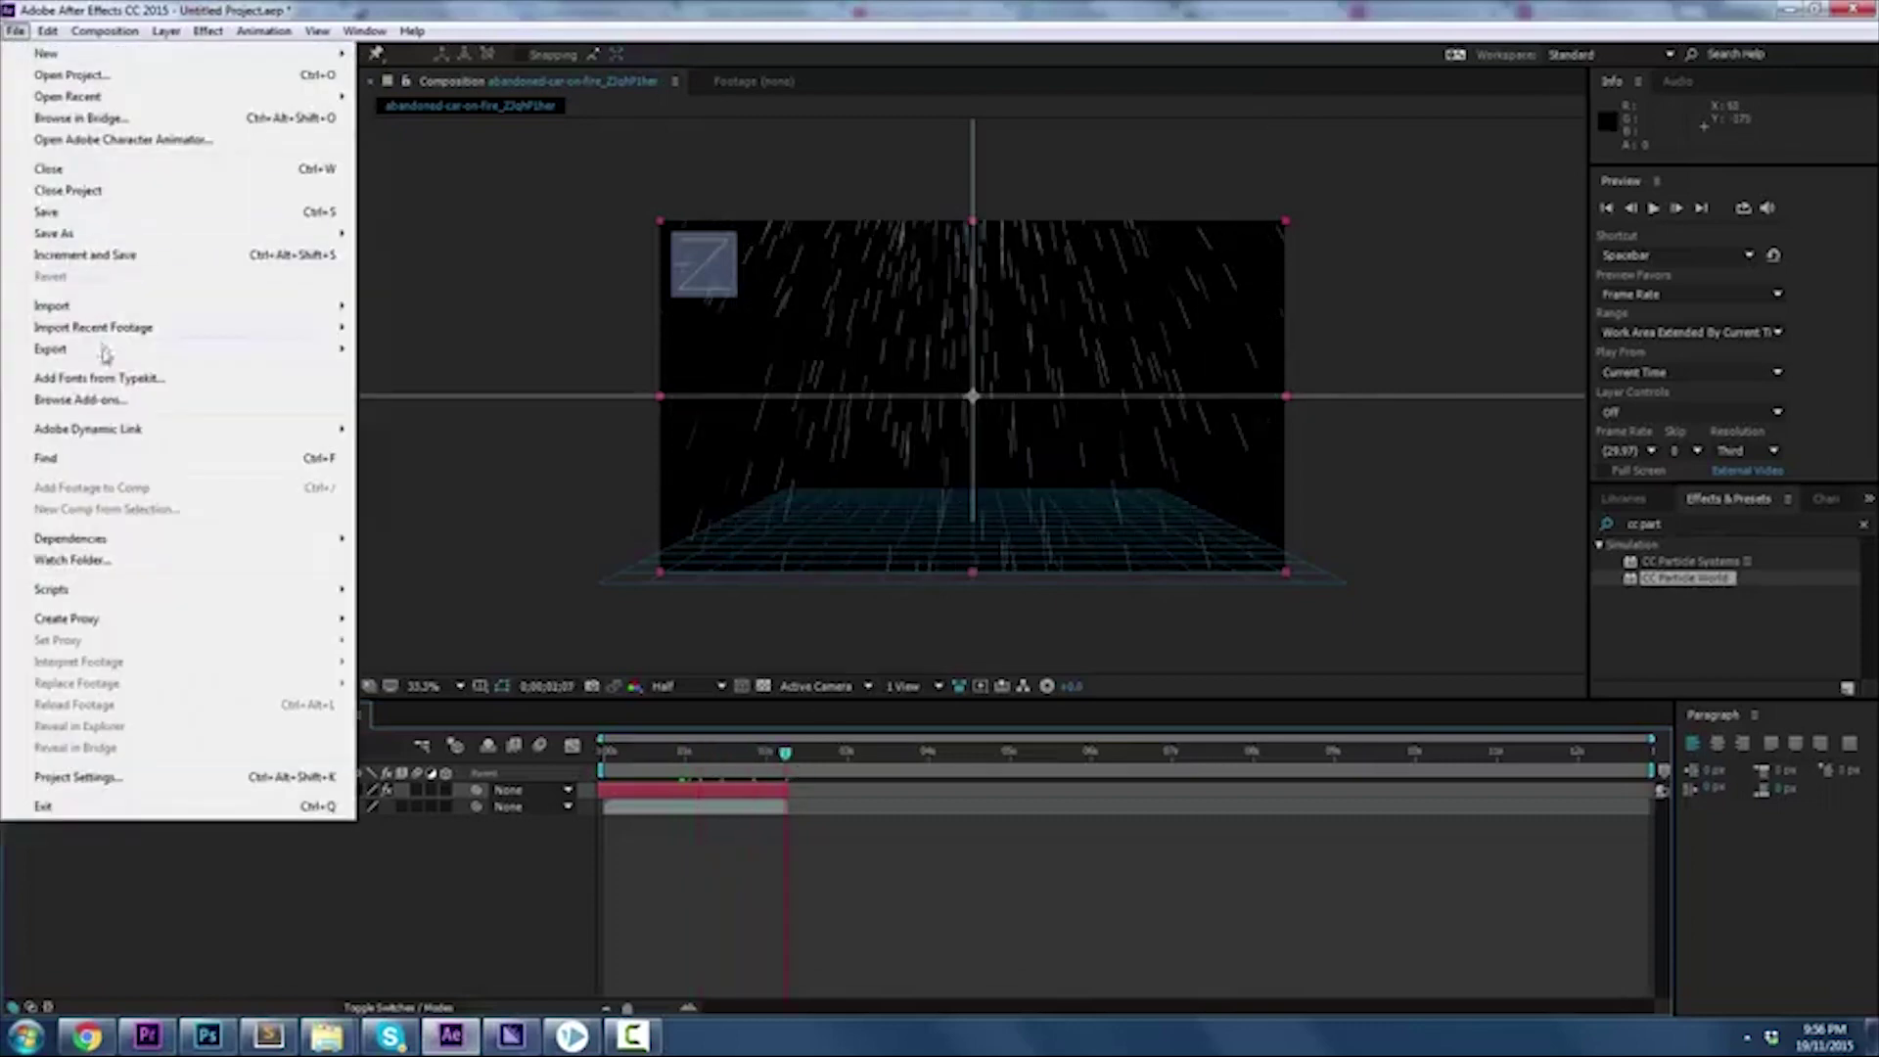
mouse_move(270, 354)
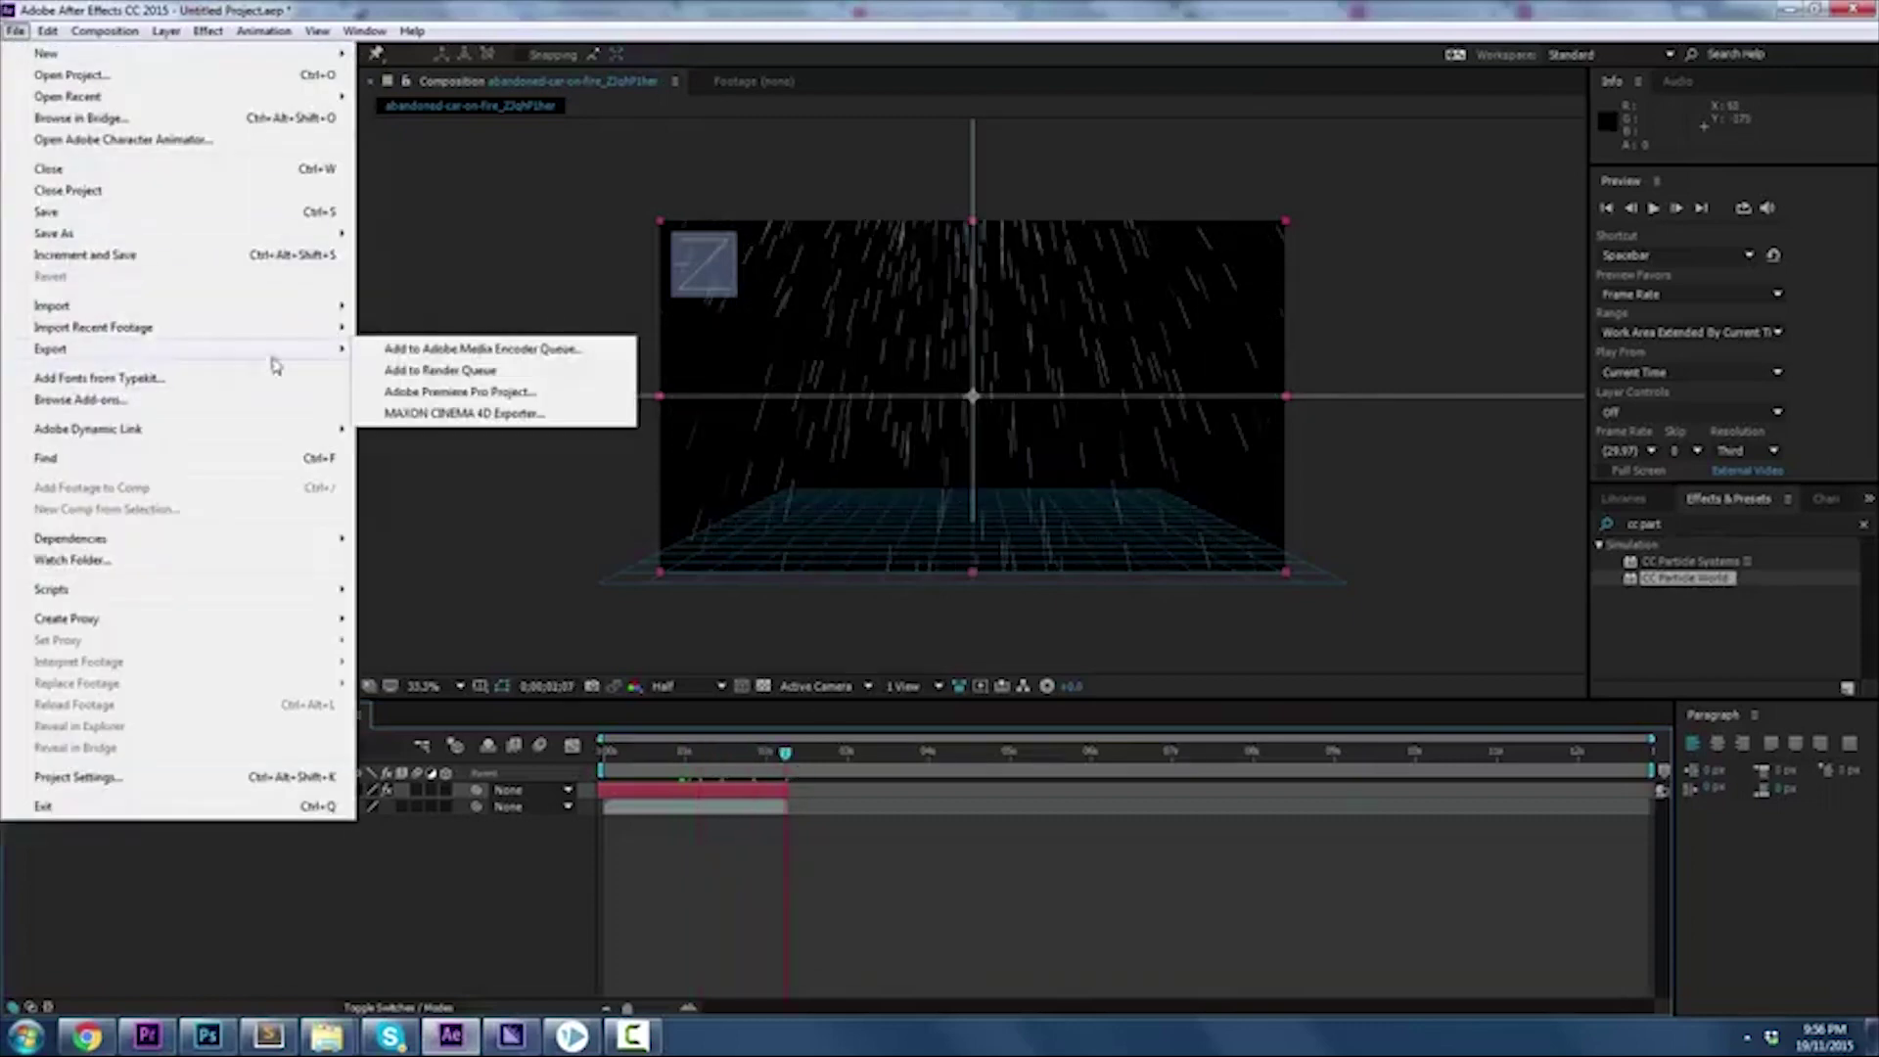
left_click(484, 349)
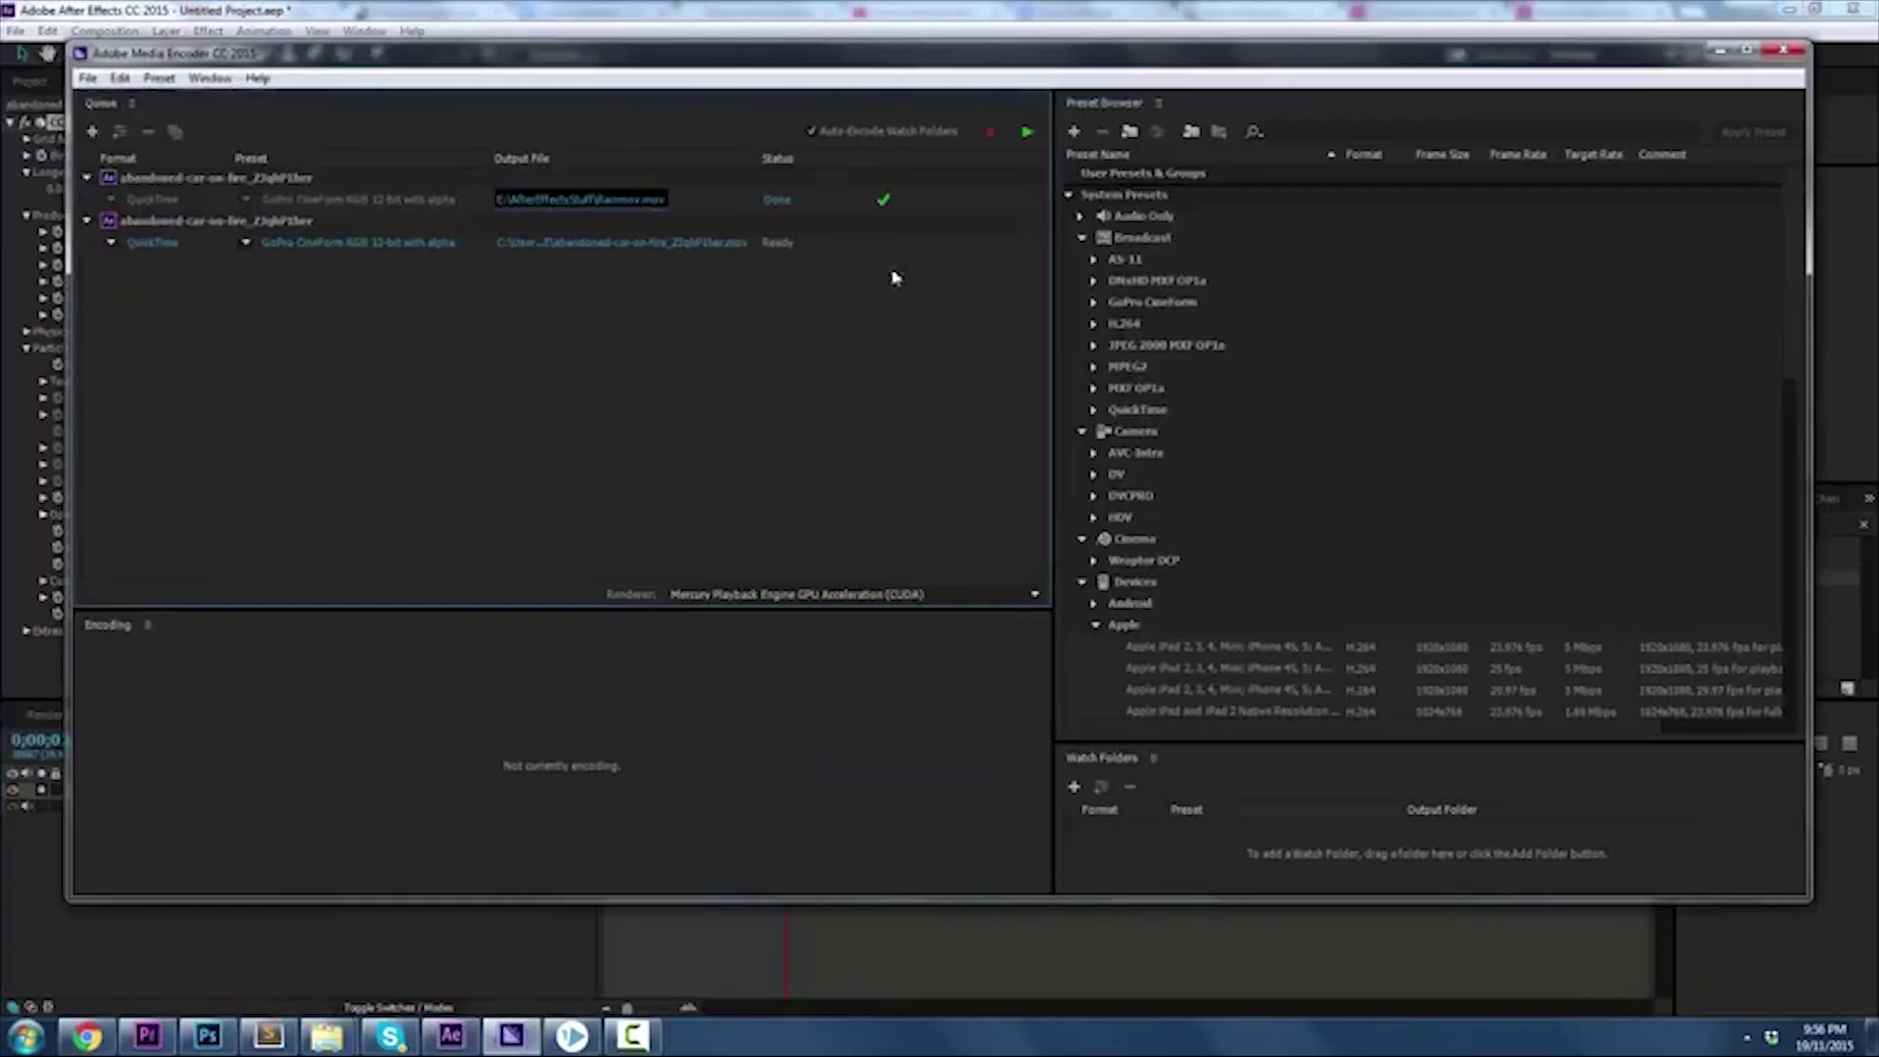
Check the new queue item's export settings and keep the QuickTime preset GoPro CineForm RGB 12-bit with alpha
left_click(267, 223)
left_click(369, 247)
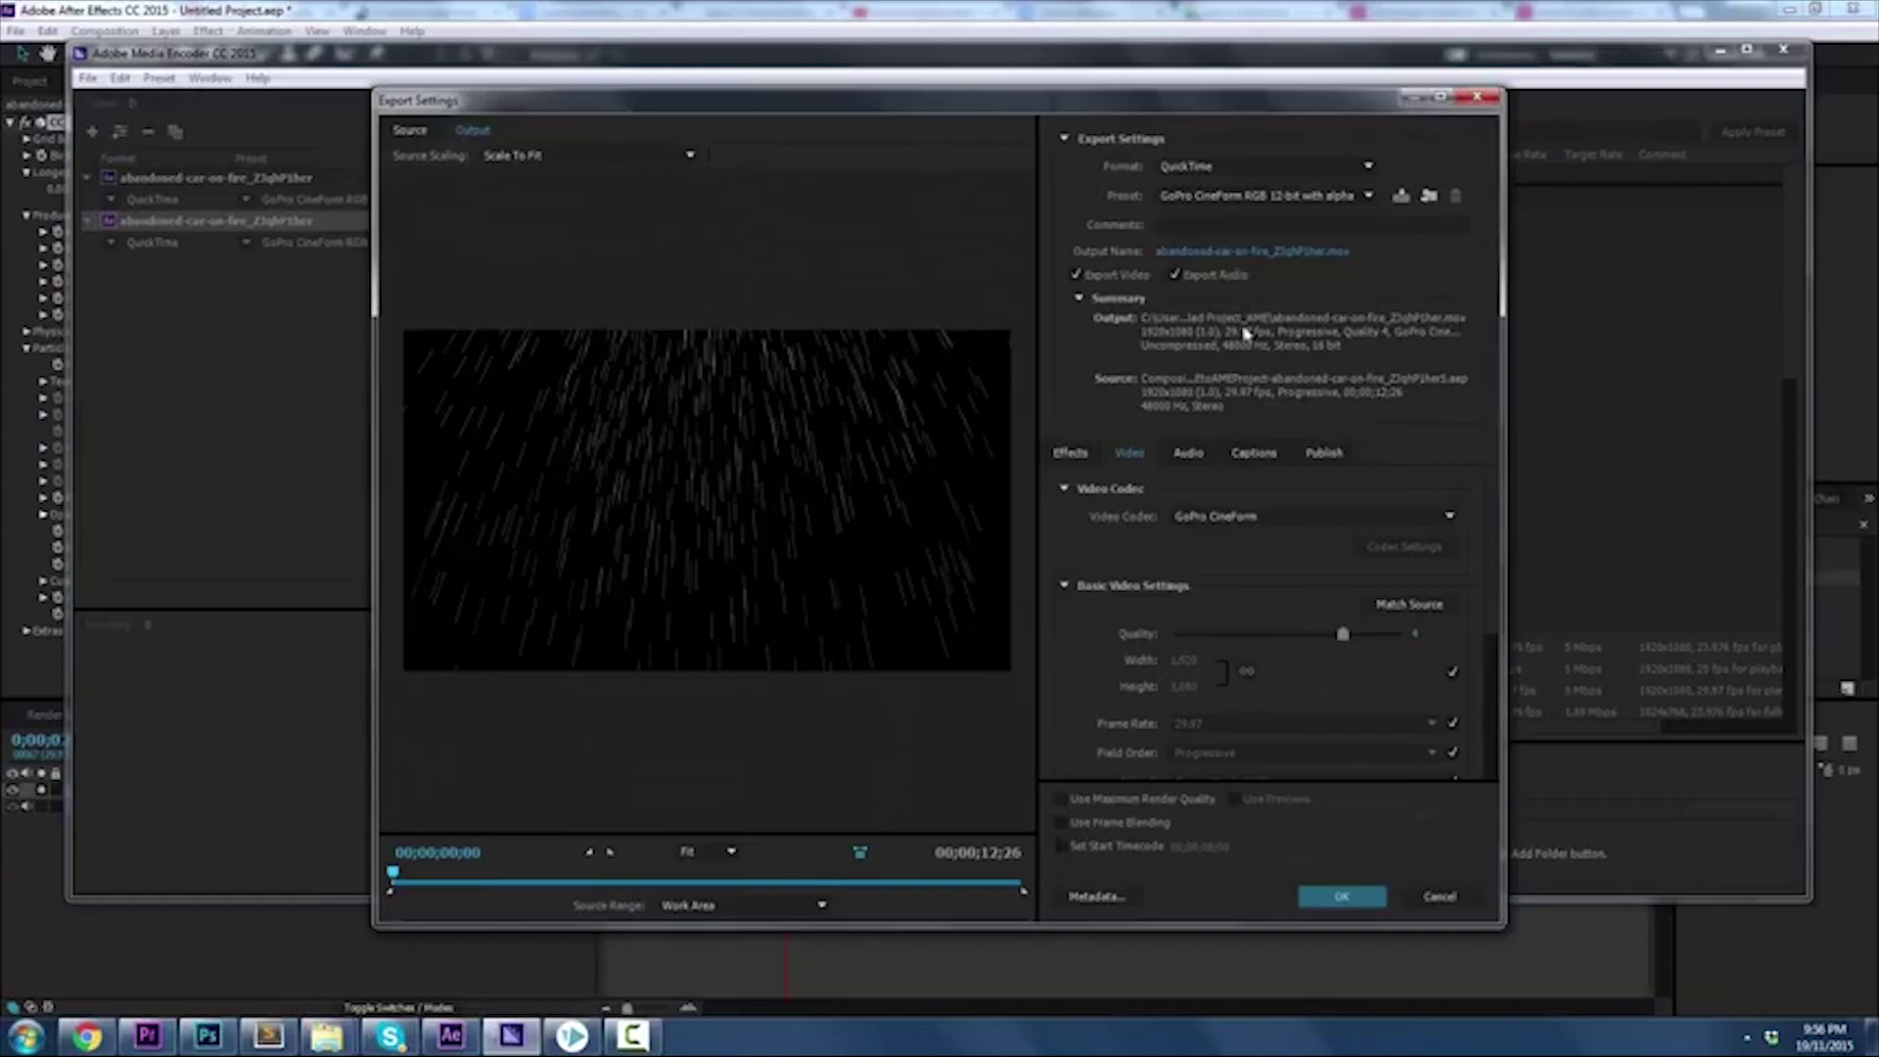
left_click(1210, 200)
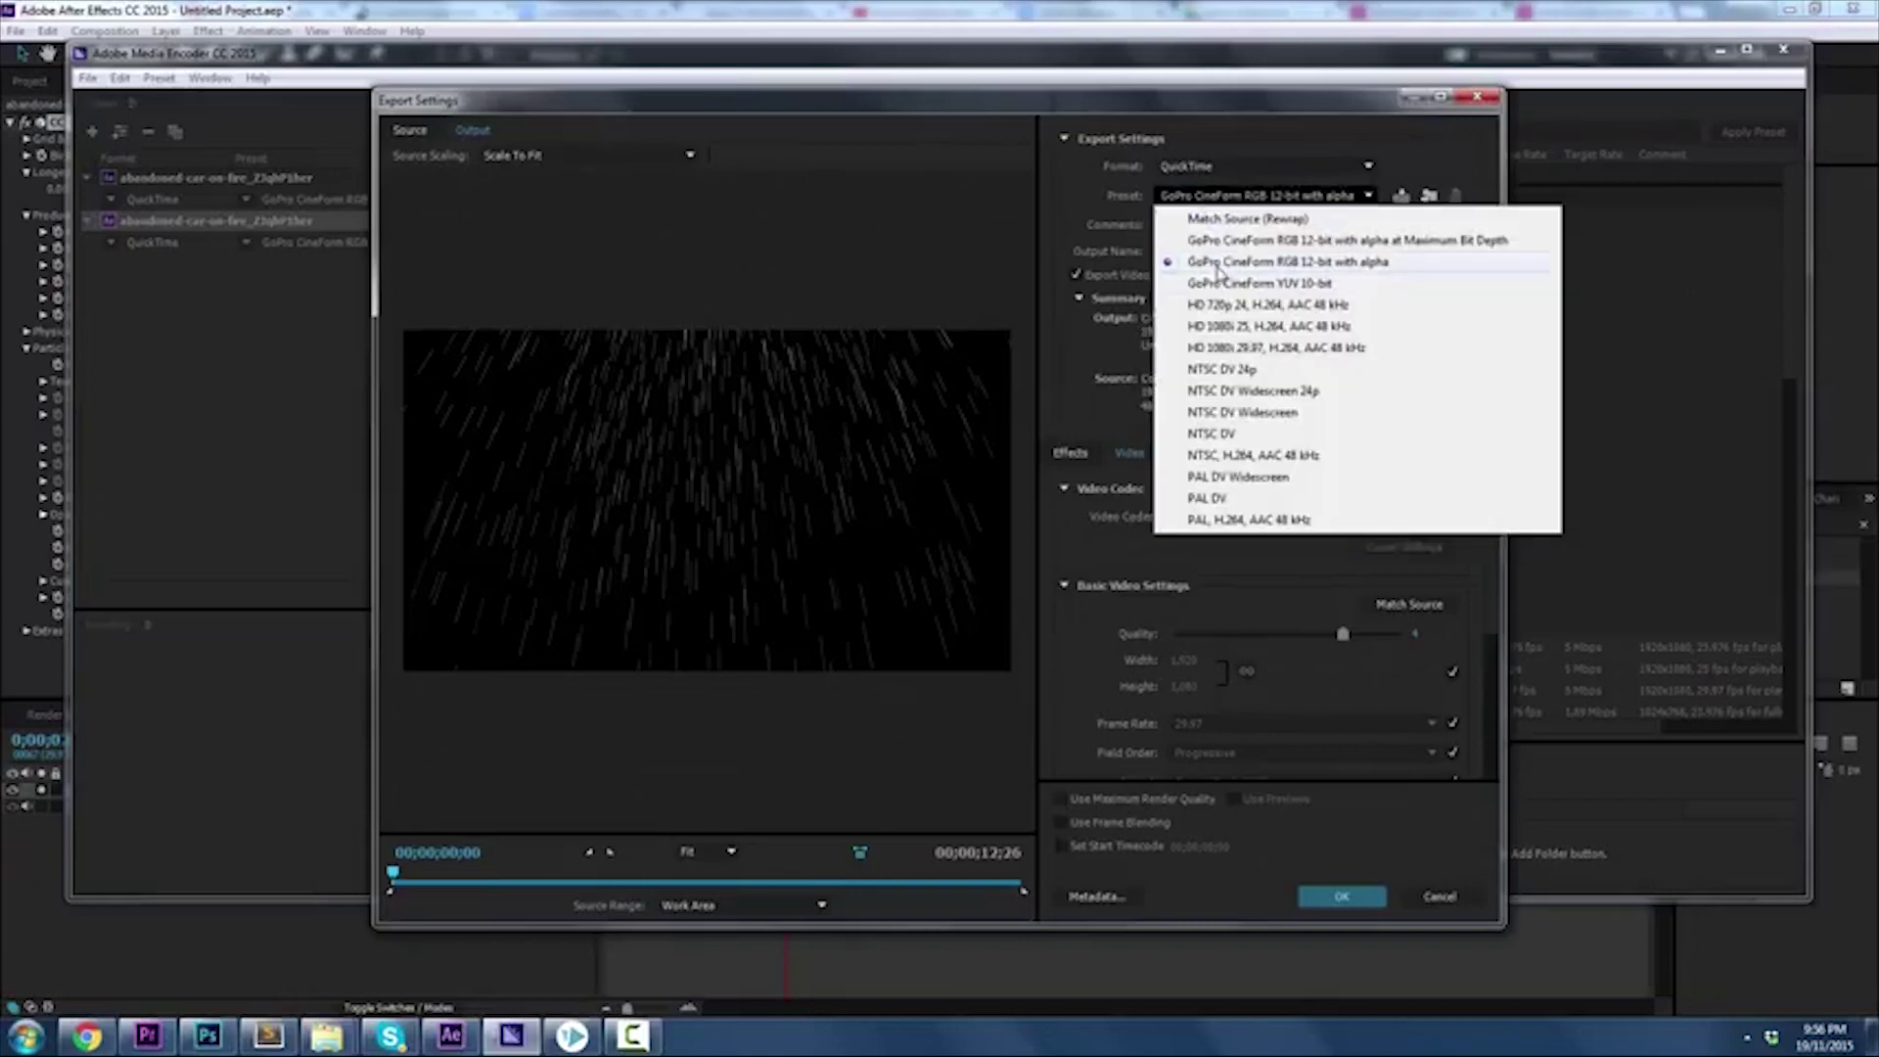
left_click(1342, 896)
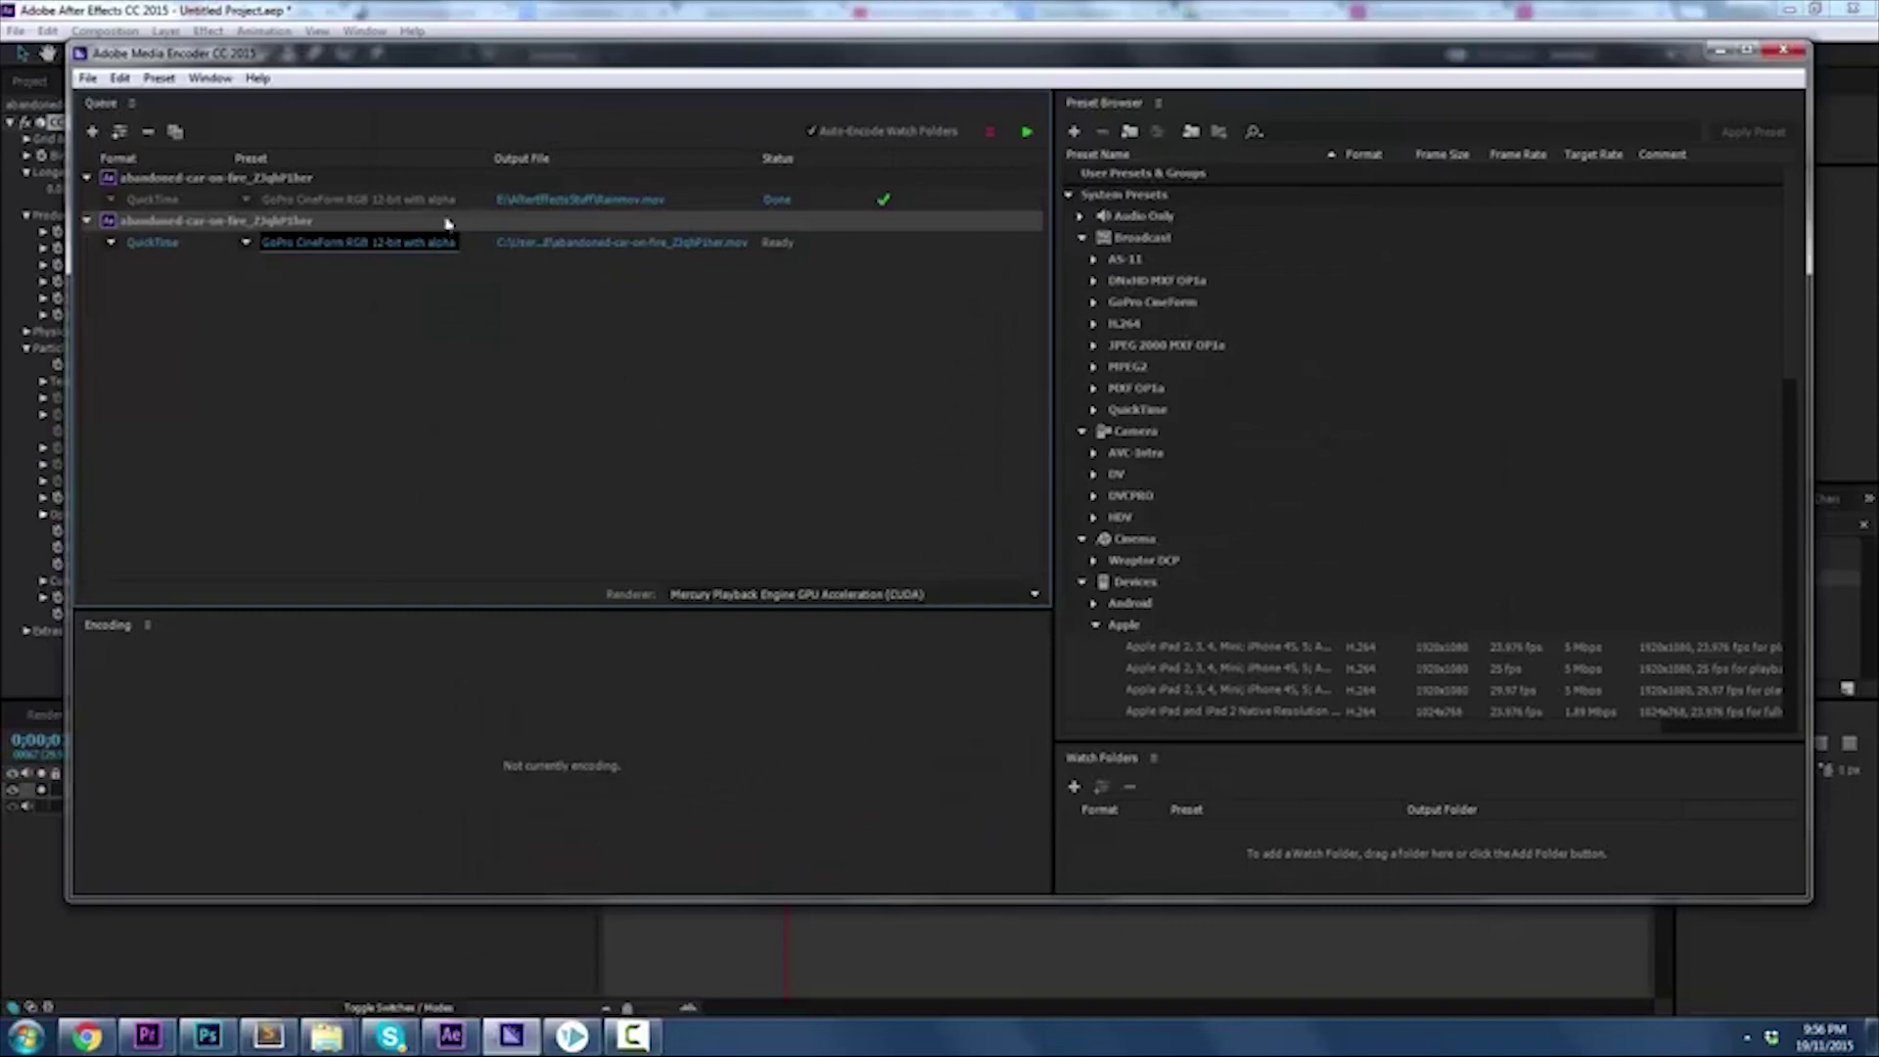
Set the new queue item's output to a file named rain on the Desktop and start encoding
left_click(623, 244)
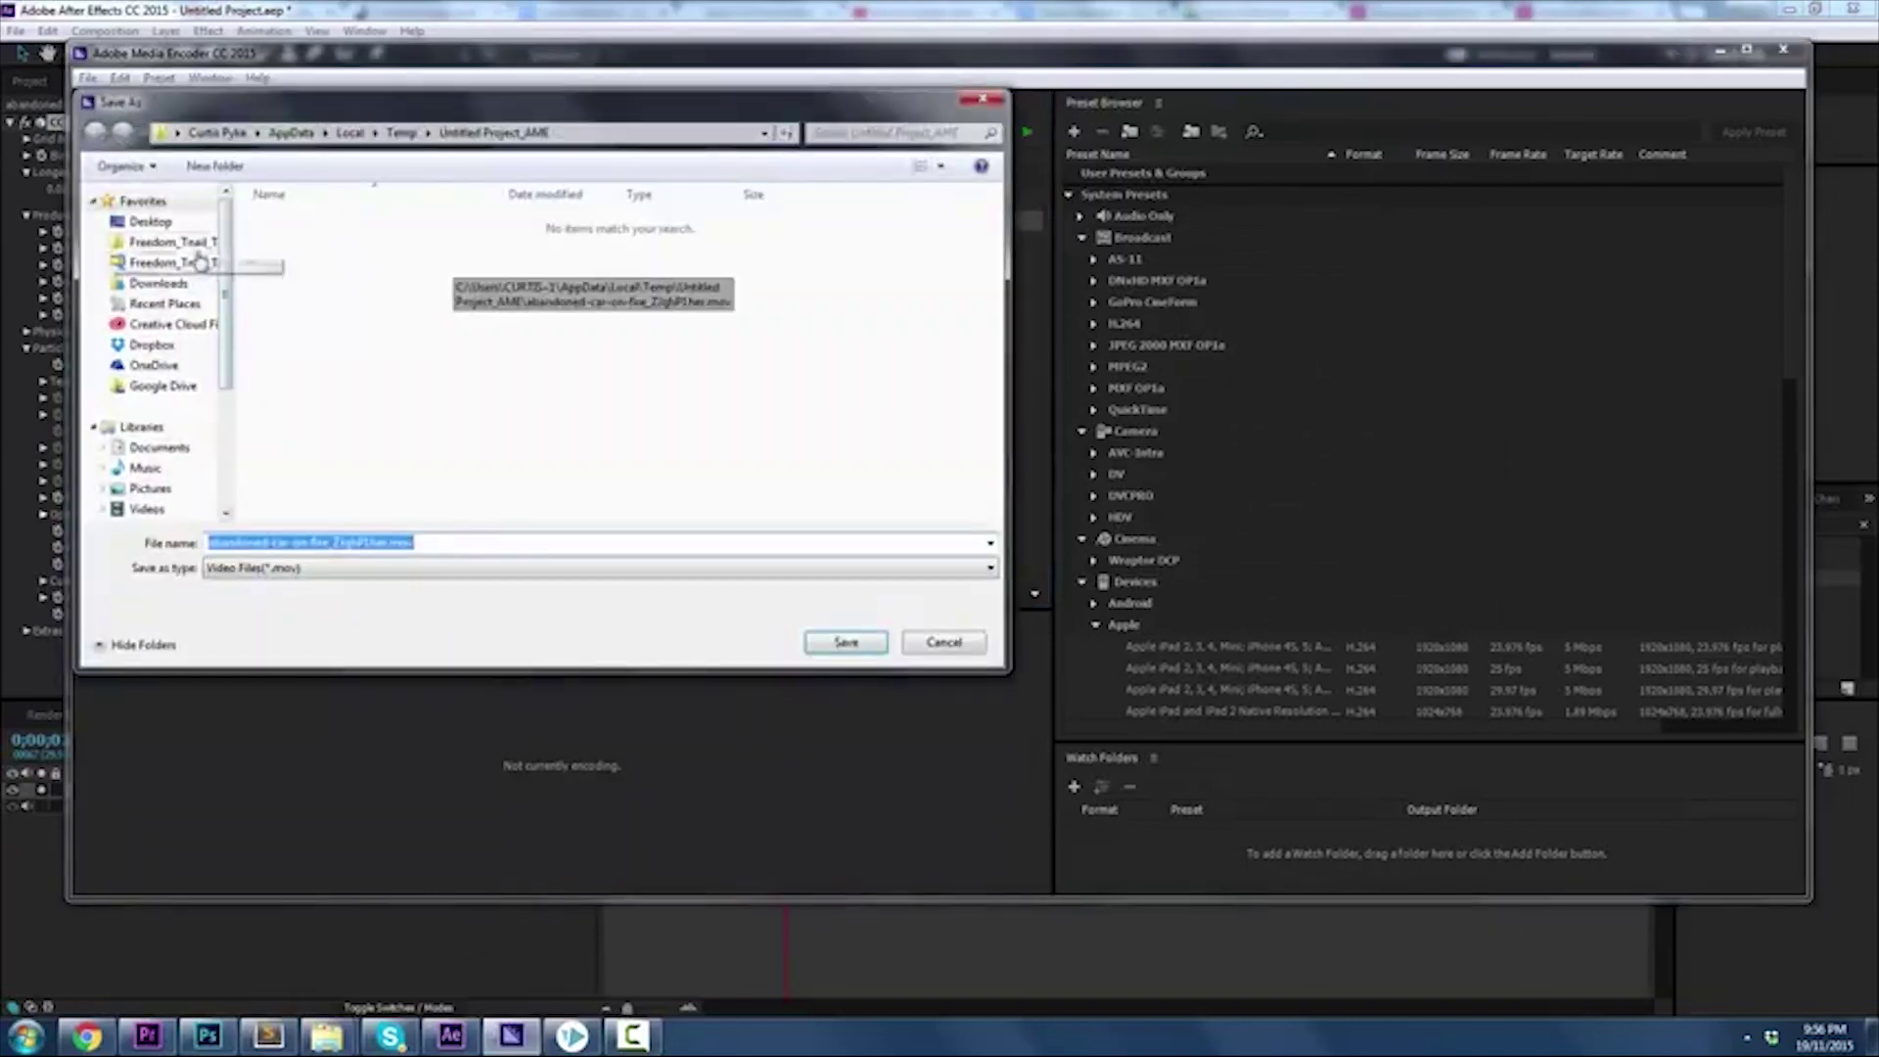
left_click(150, 221)
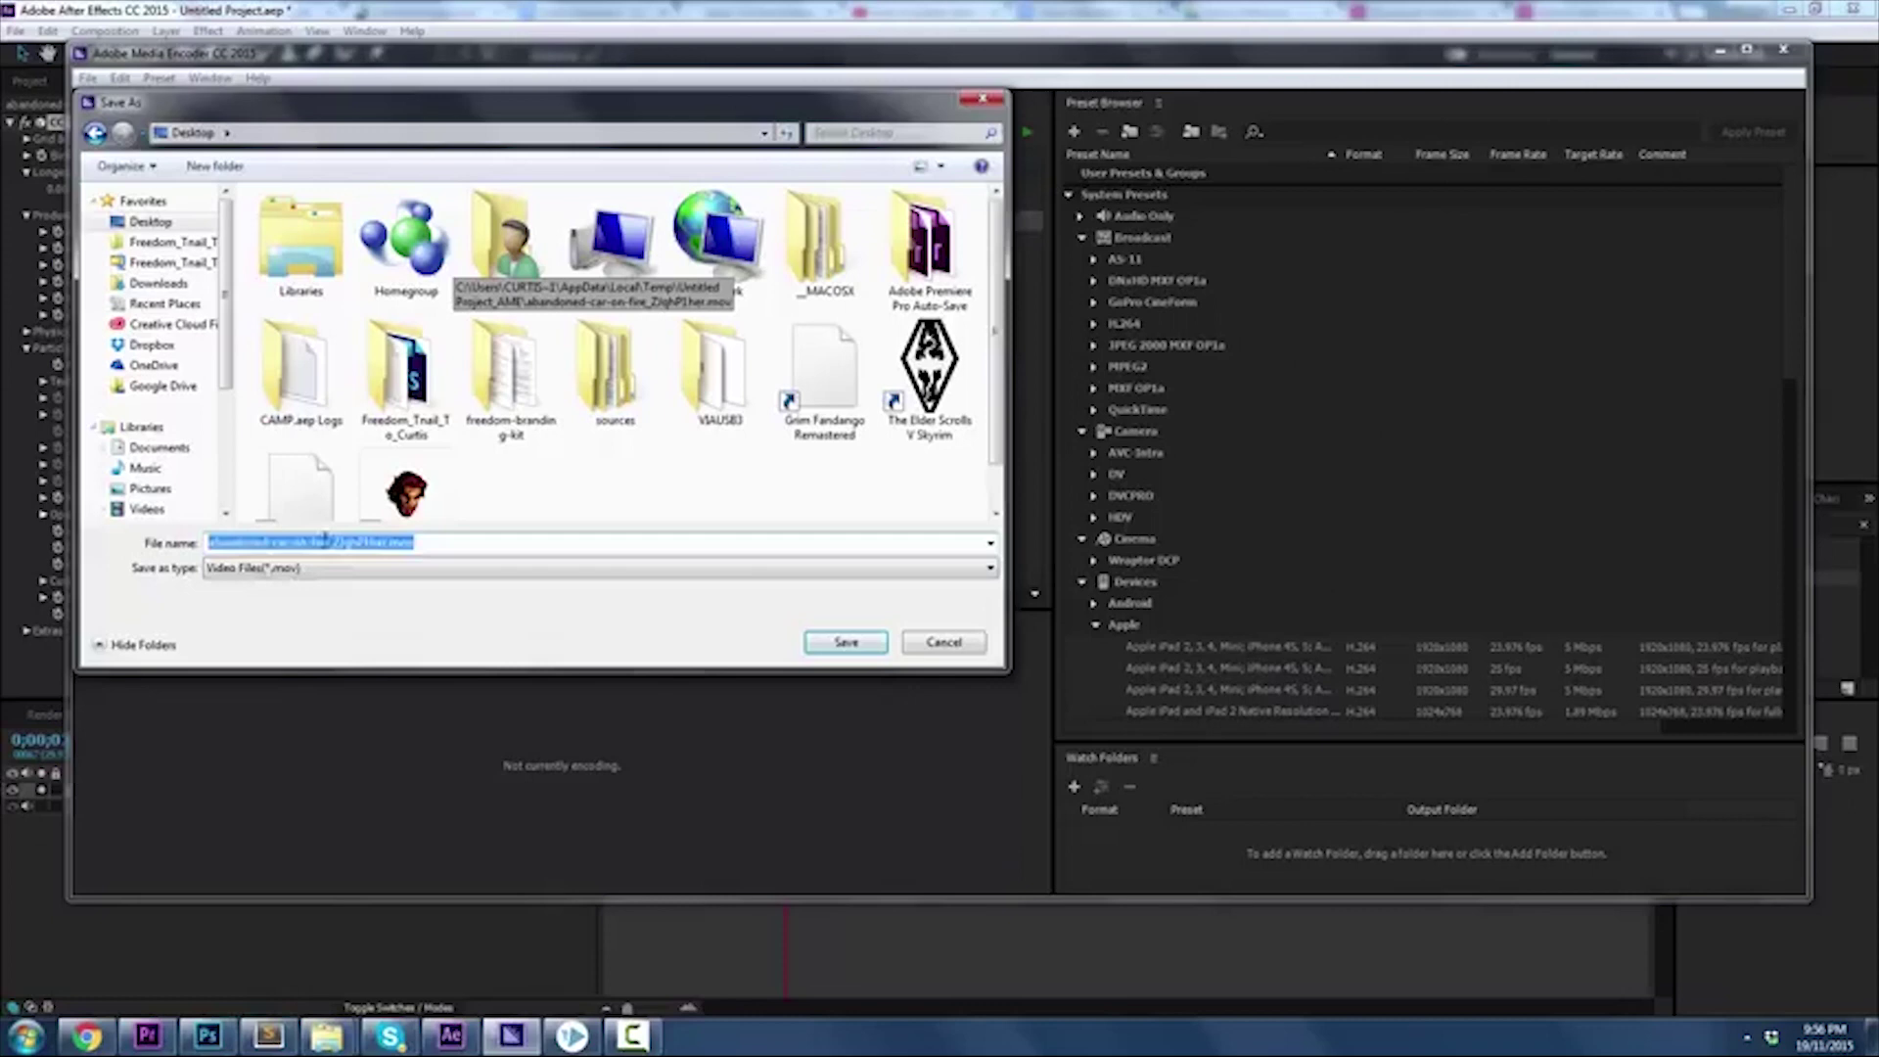
type("ren")
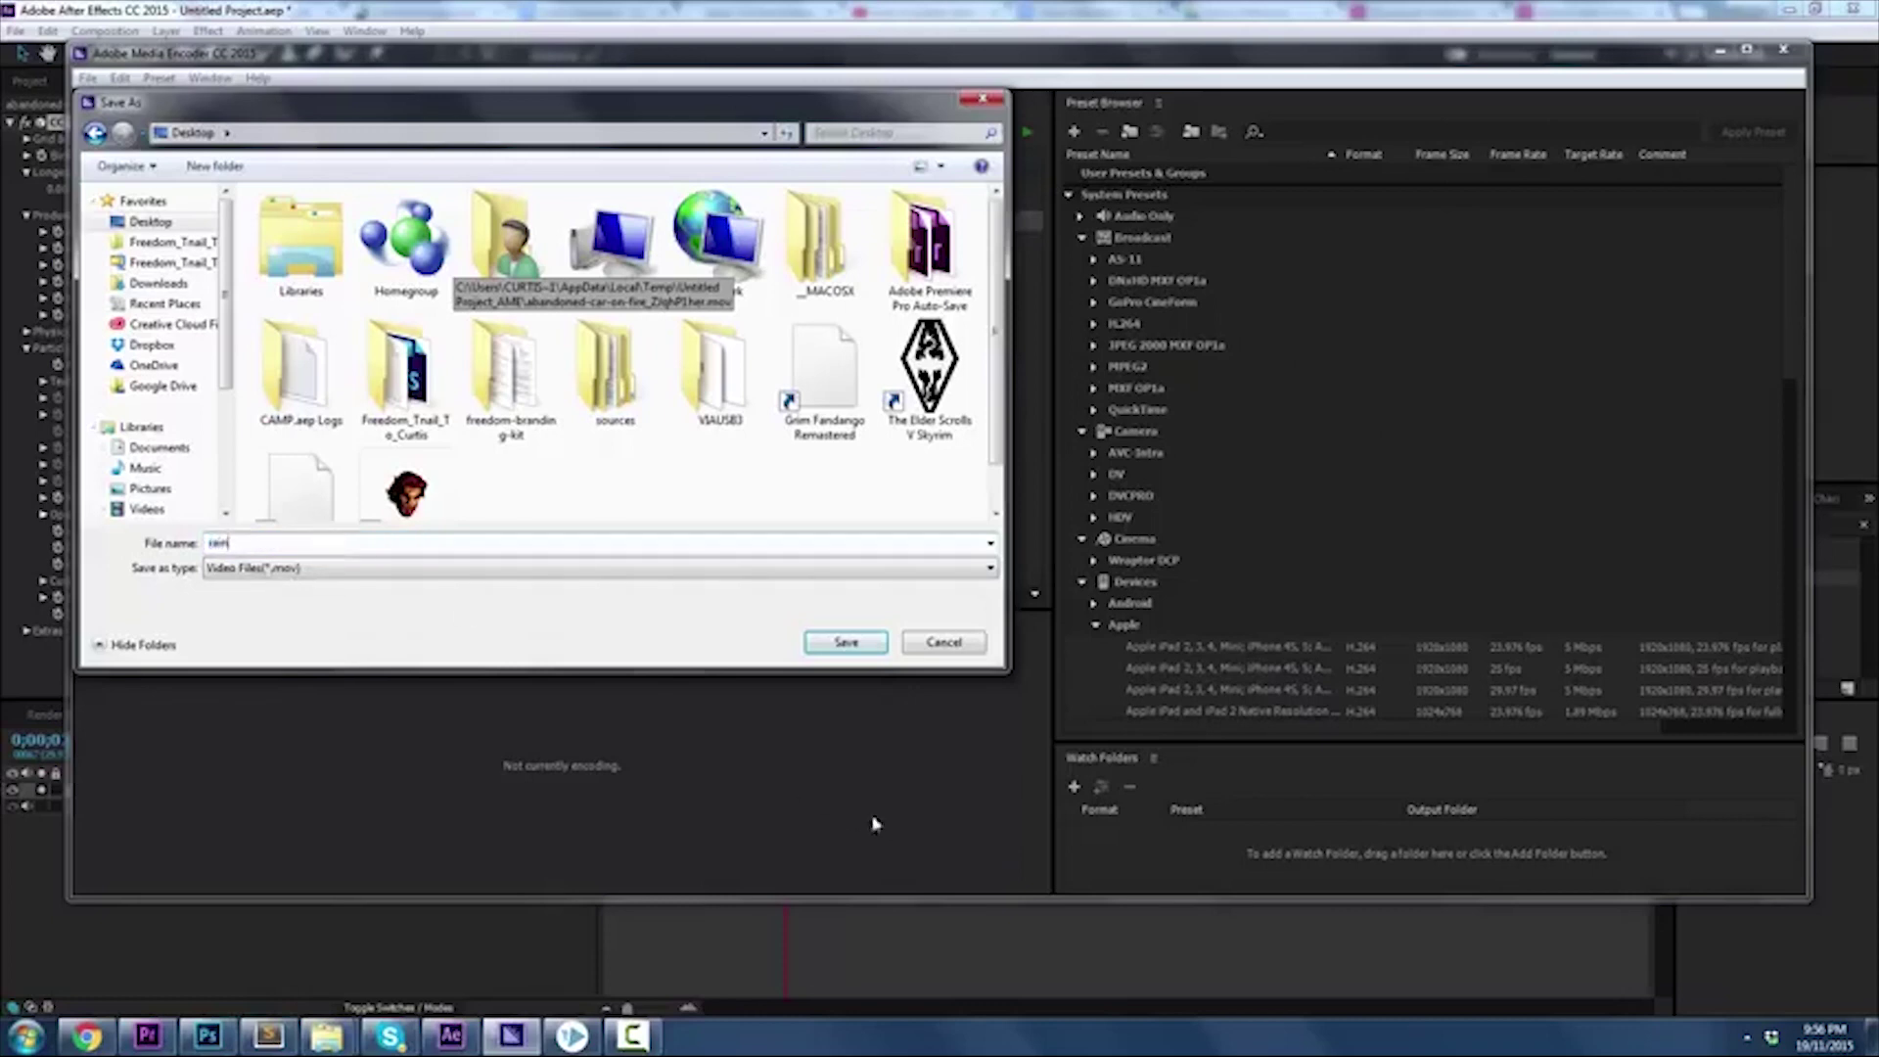
left_click(843, 642)
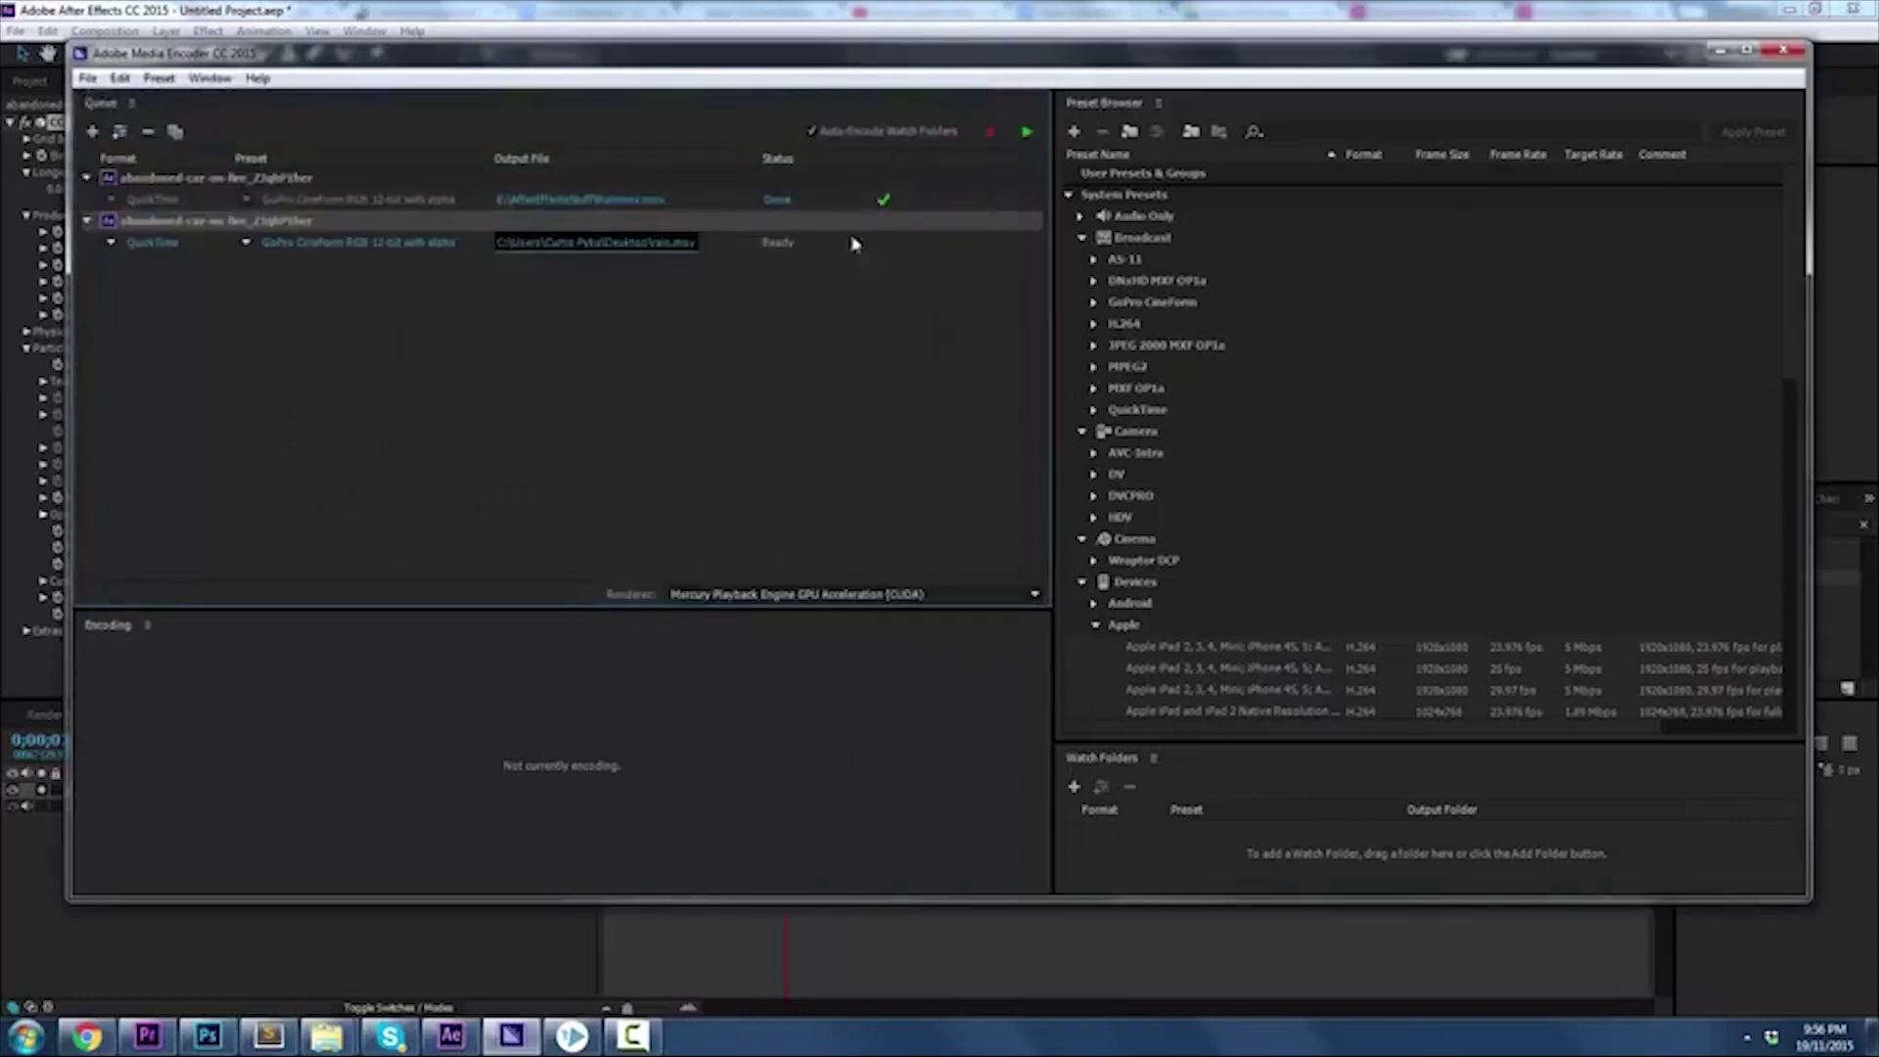
left_click(1026, 131)
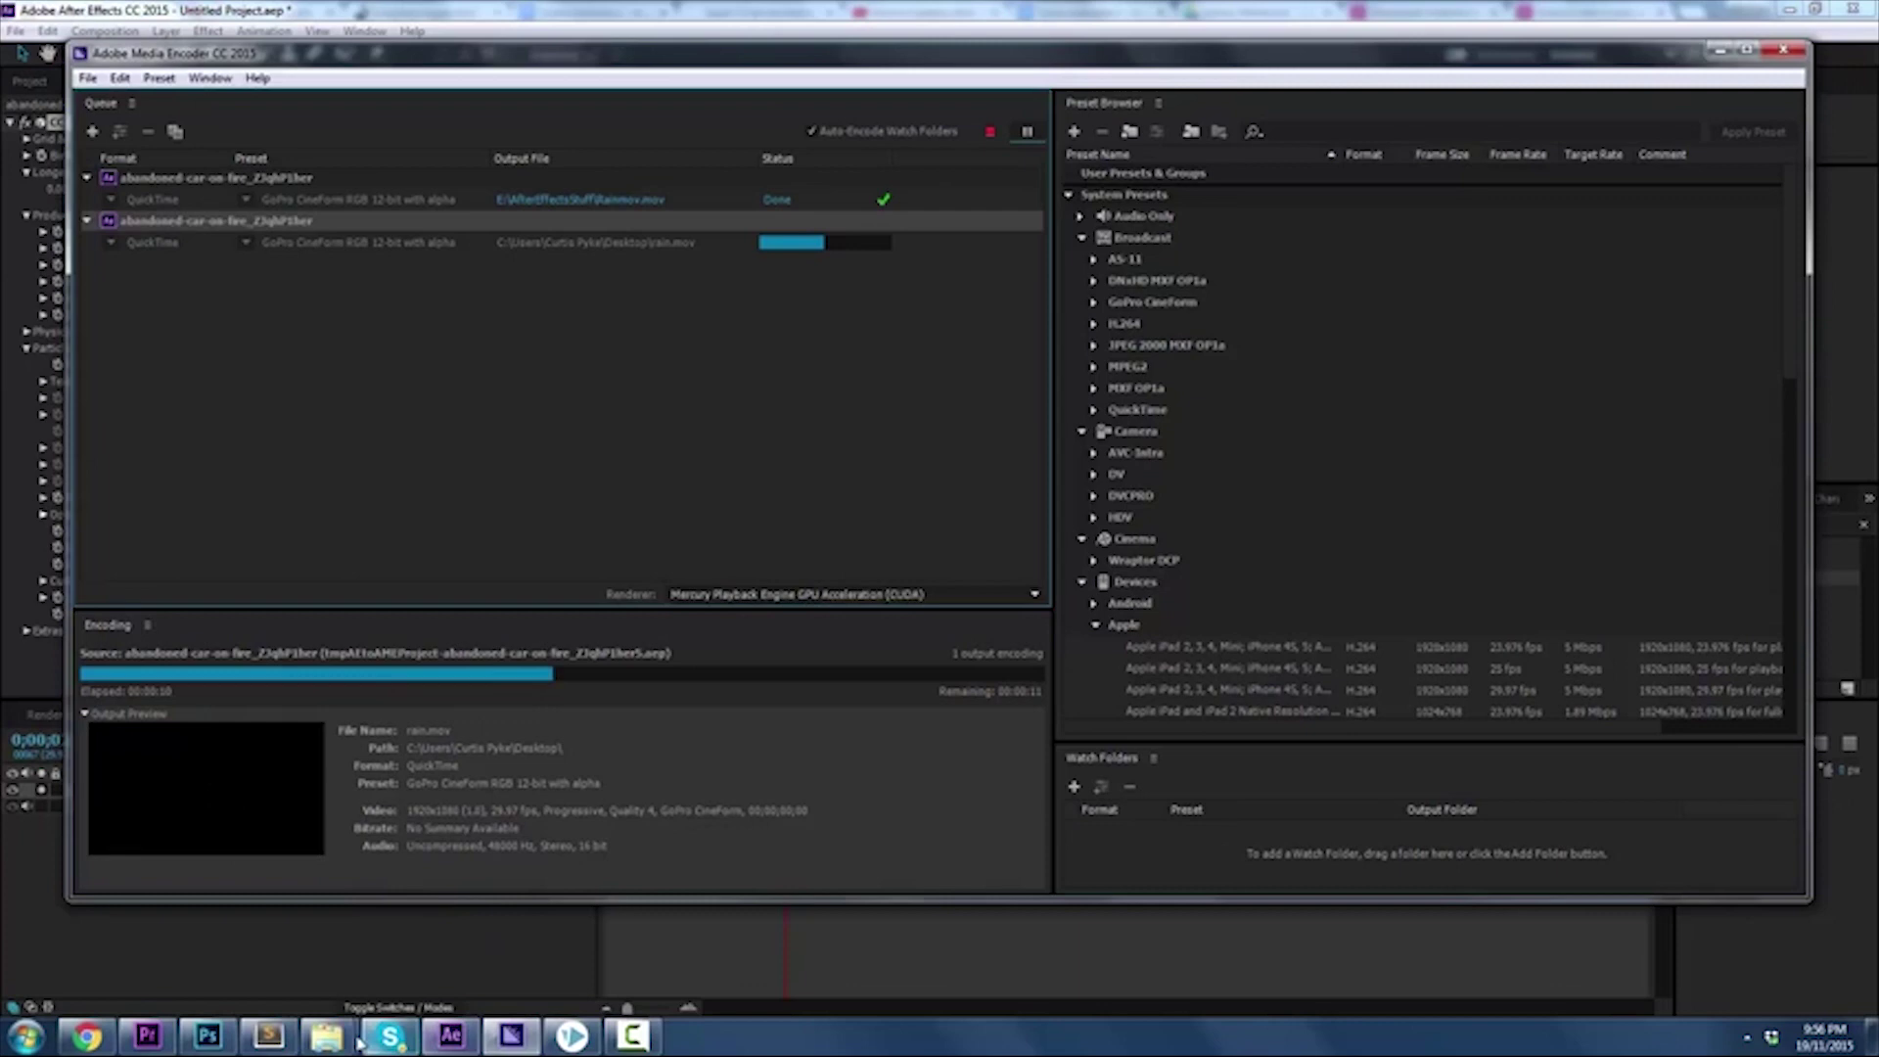
mouse_move(327, 1035)
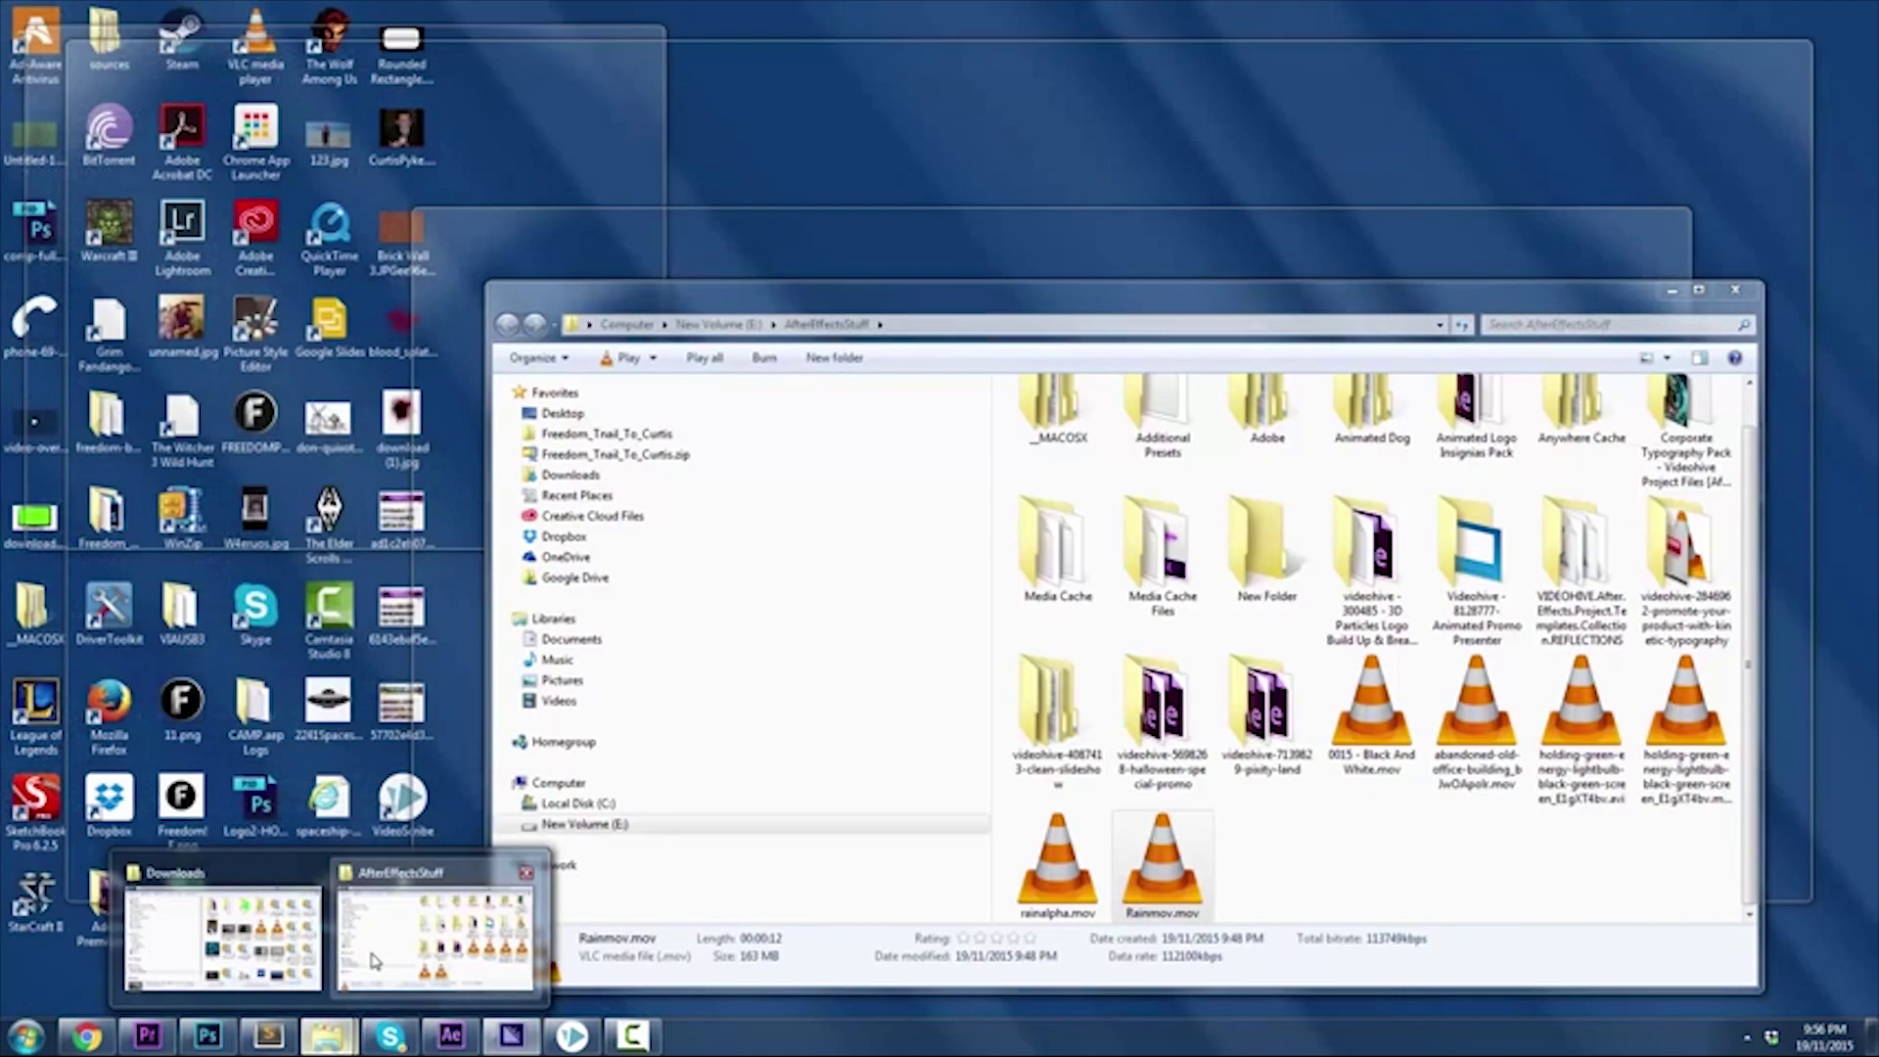
left_click(372, 961)
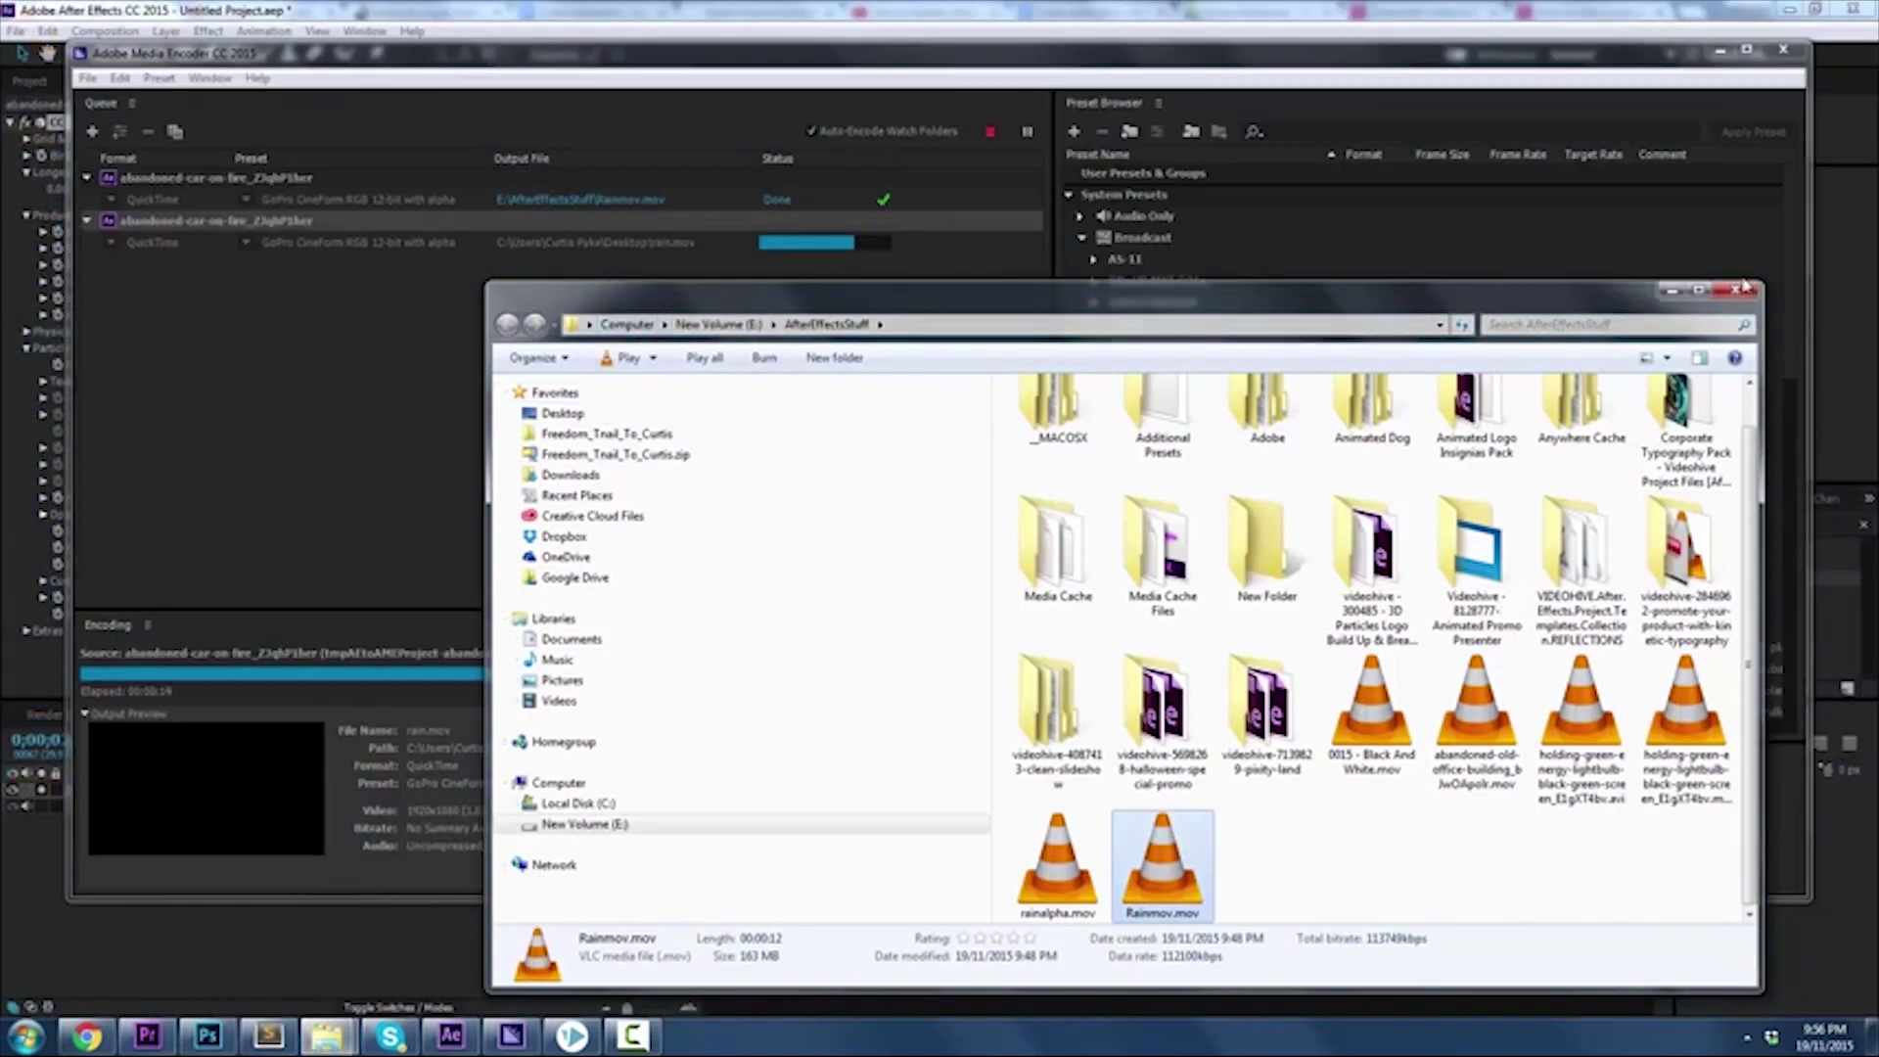
left_click(1735, 291)
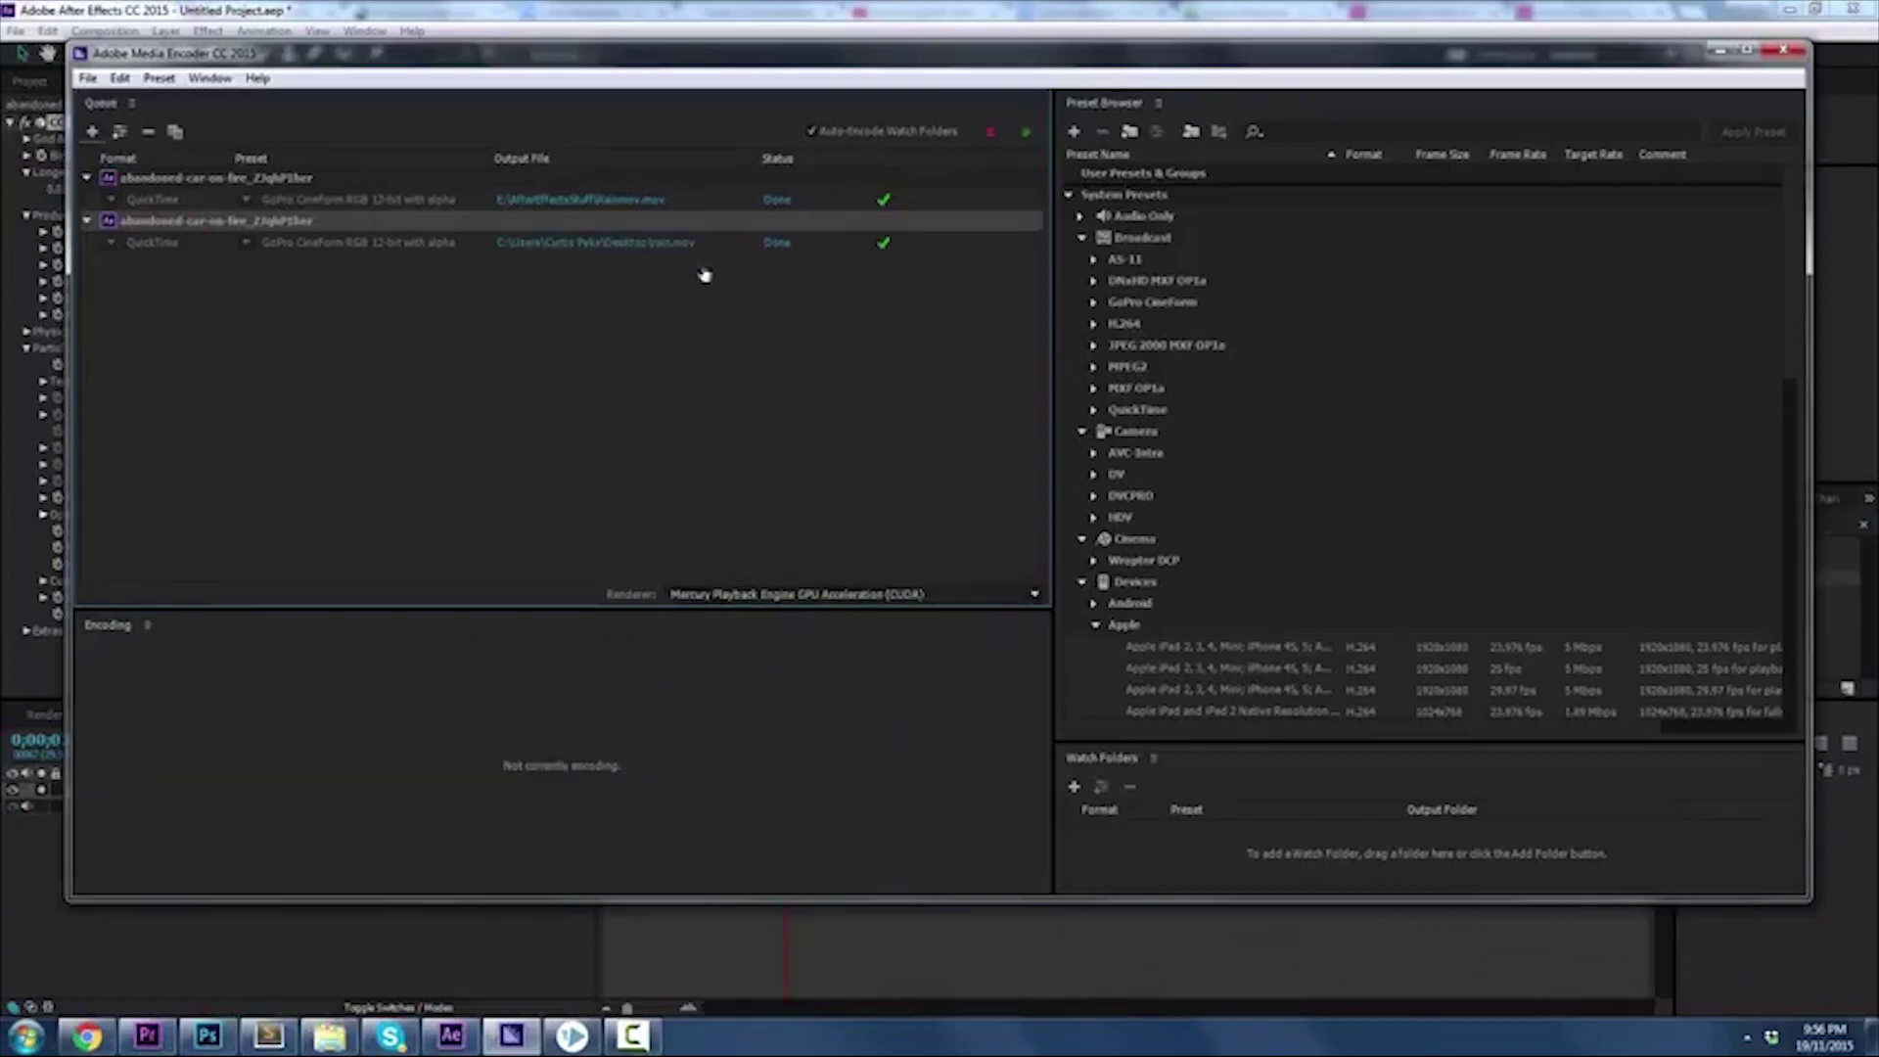
Import the rendered rain.mov from its output folder into the After Effects project and place it above the black solid in the composition
left_click(571, 249)
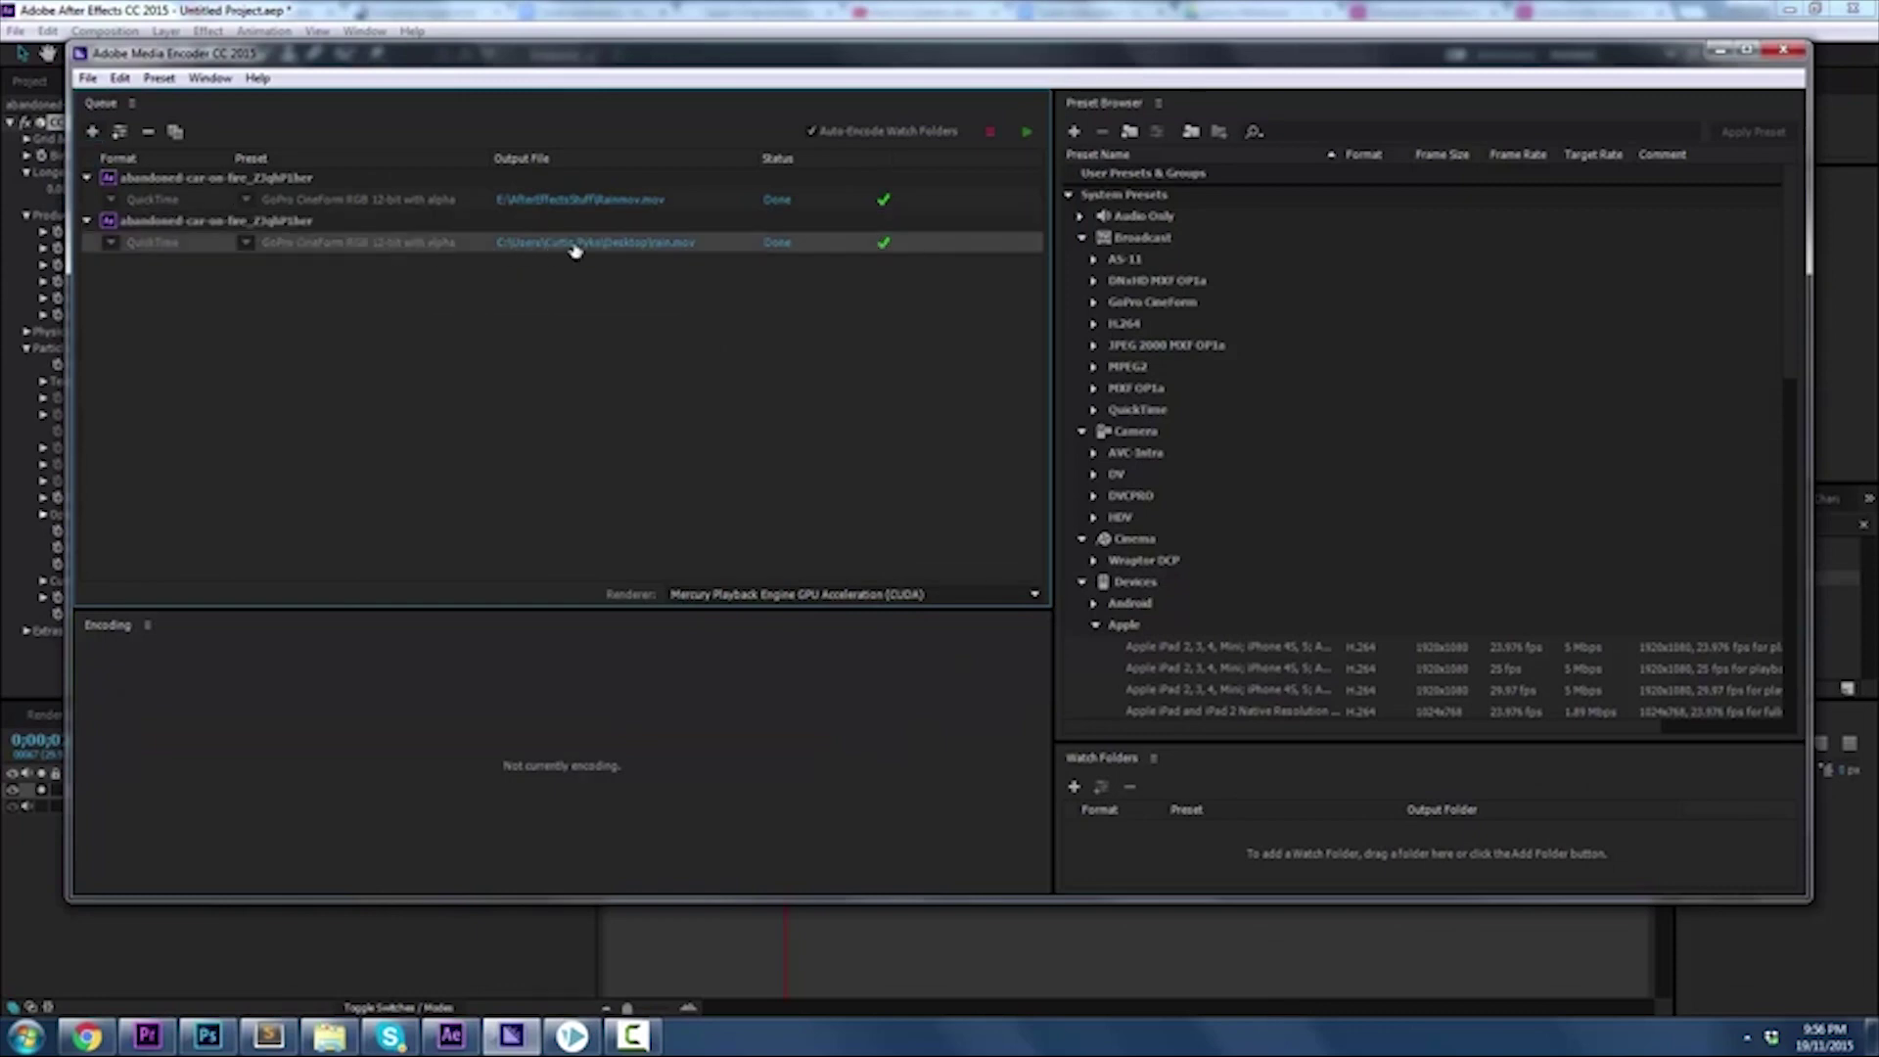
left_click(574, 245)
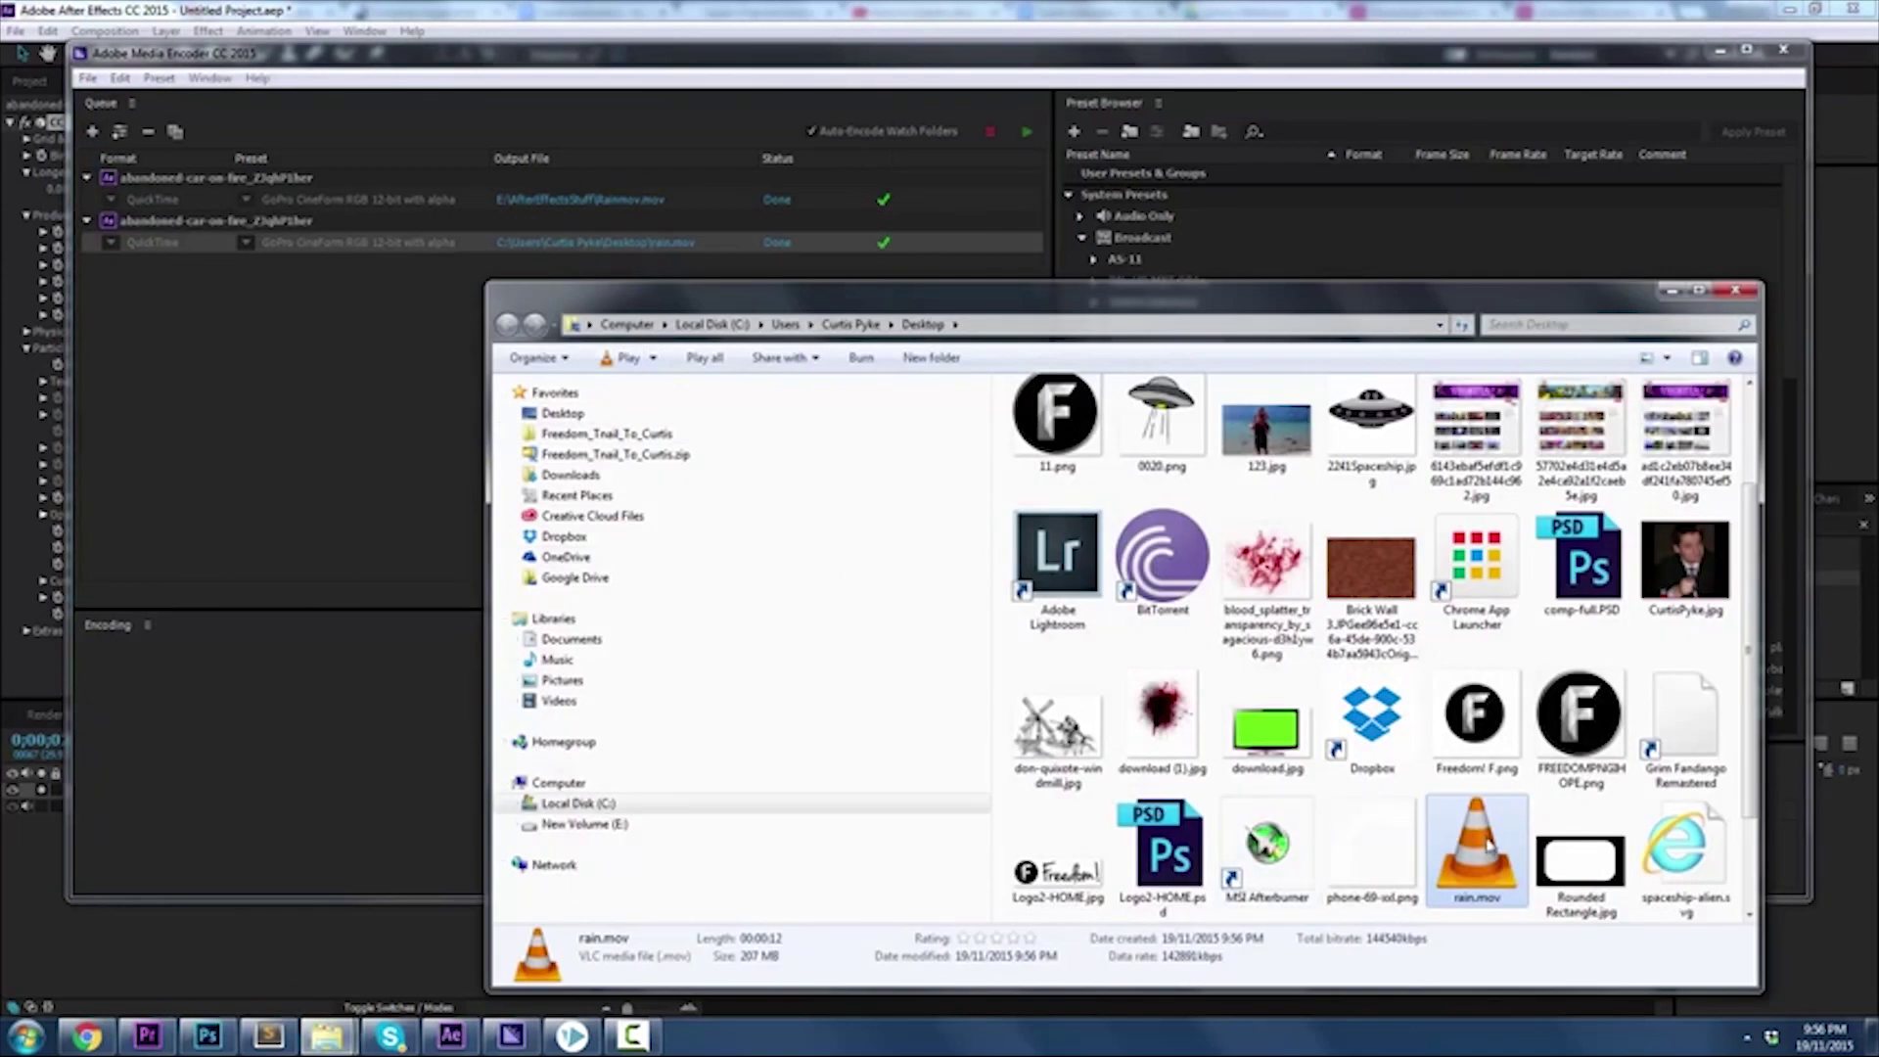
left_click_drag(1487, 844, 456, 1023)
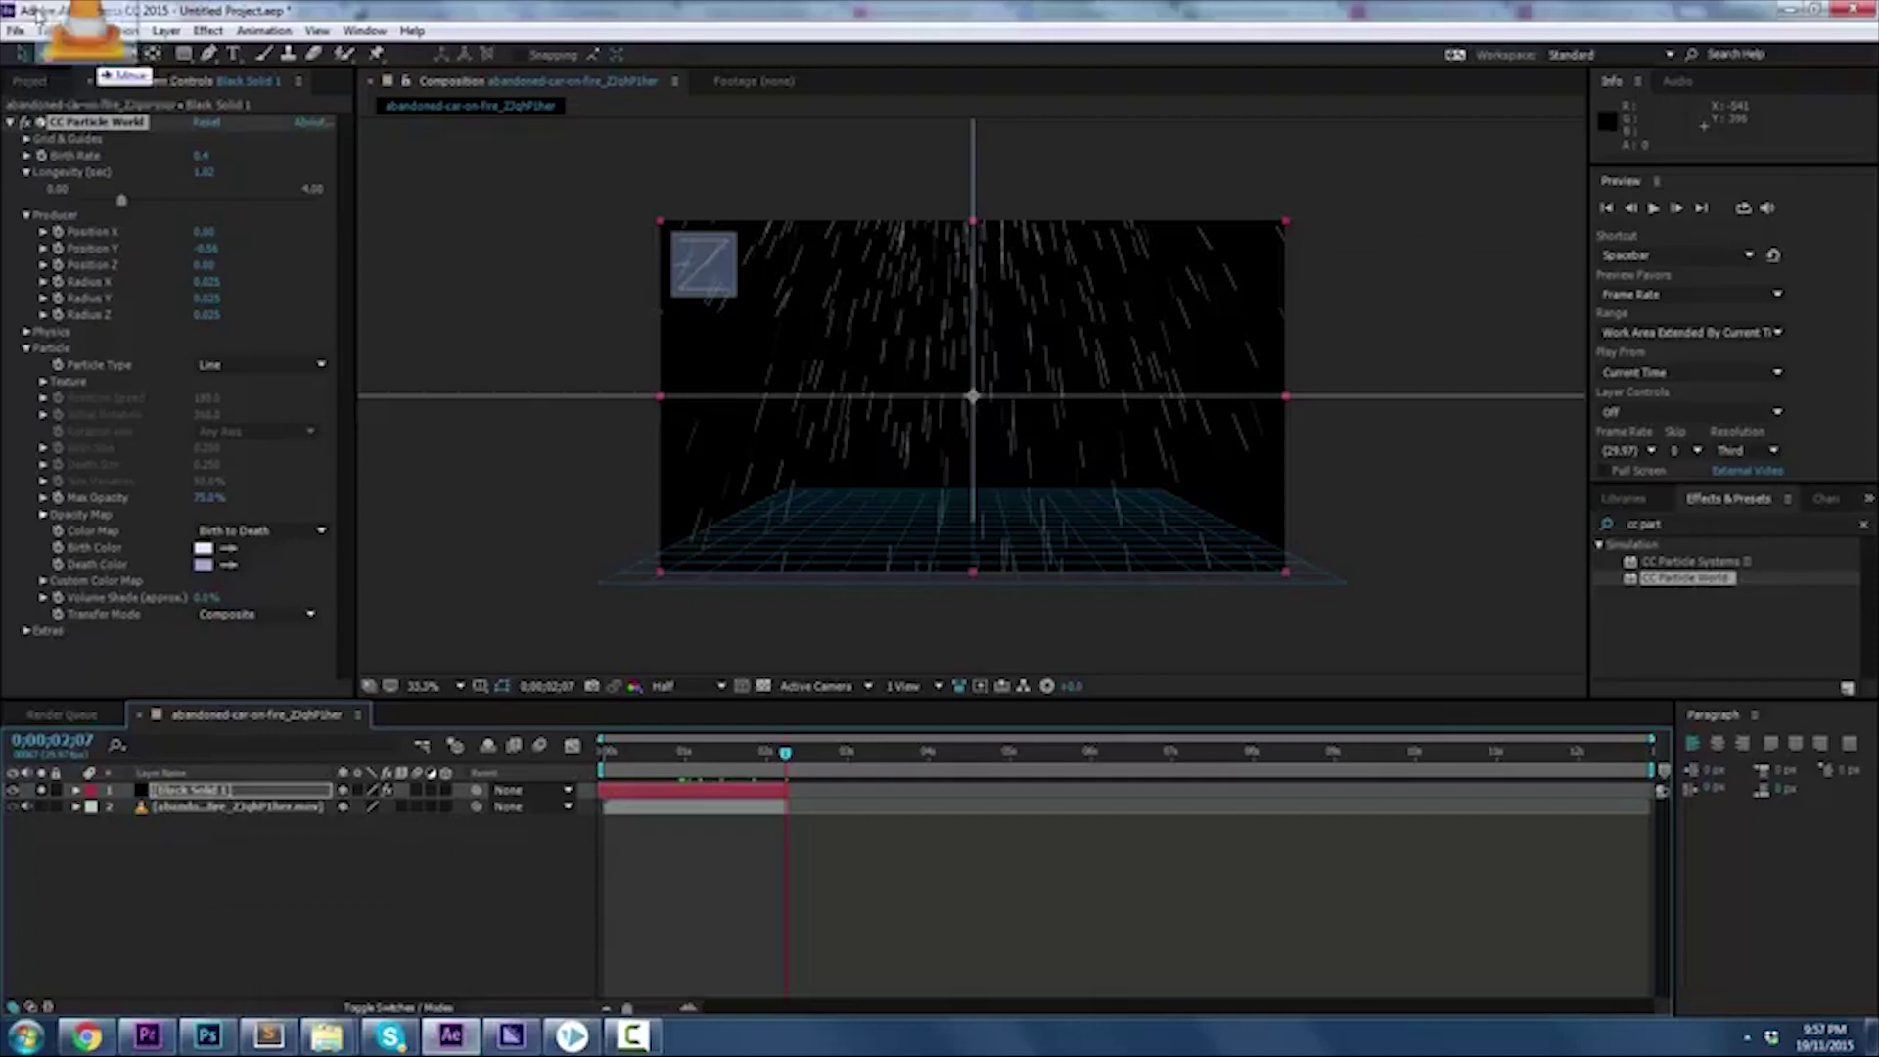
left_click(30, 83)
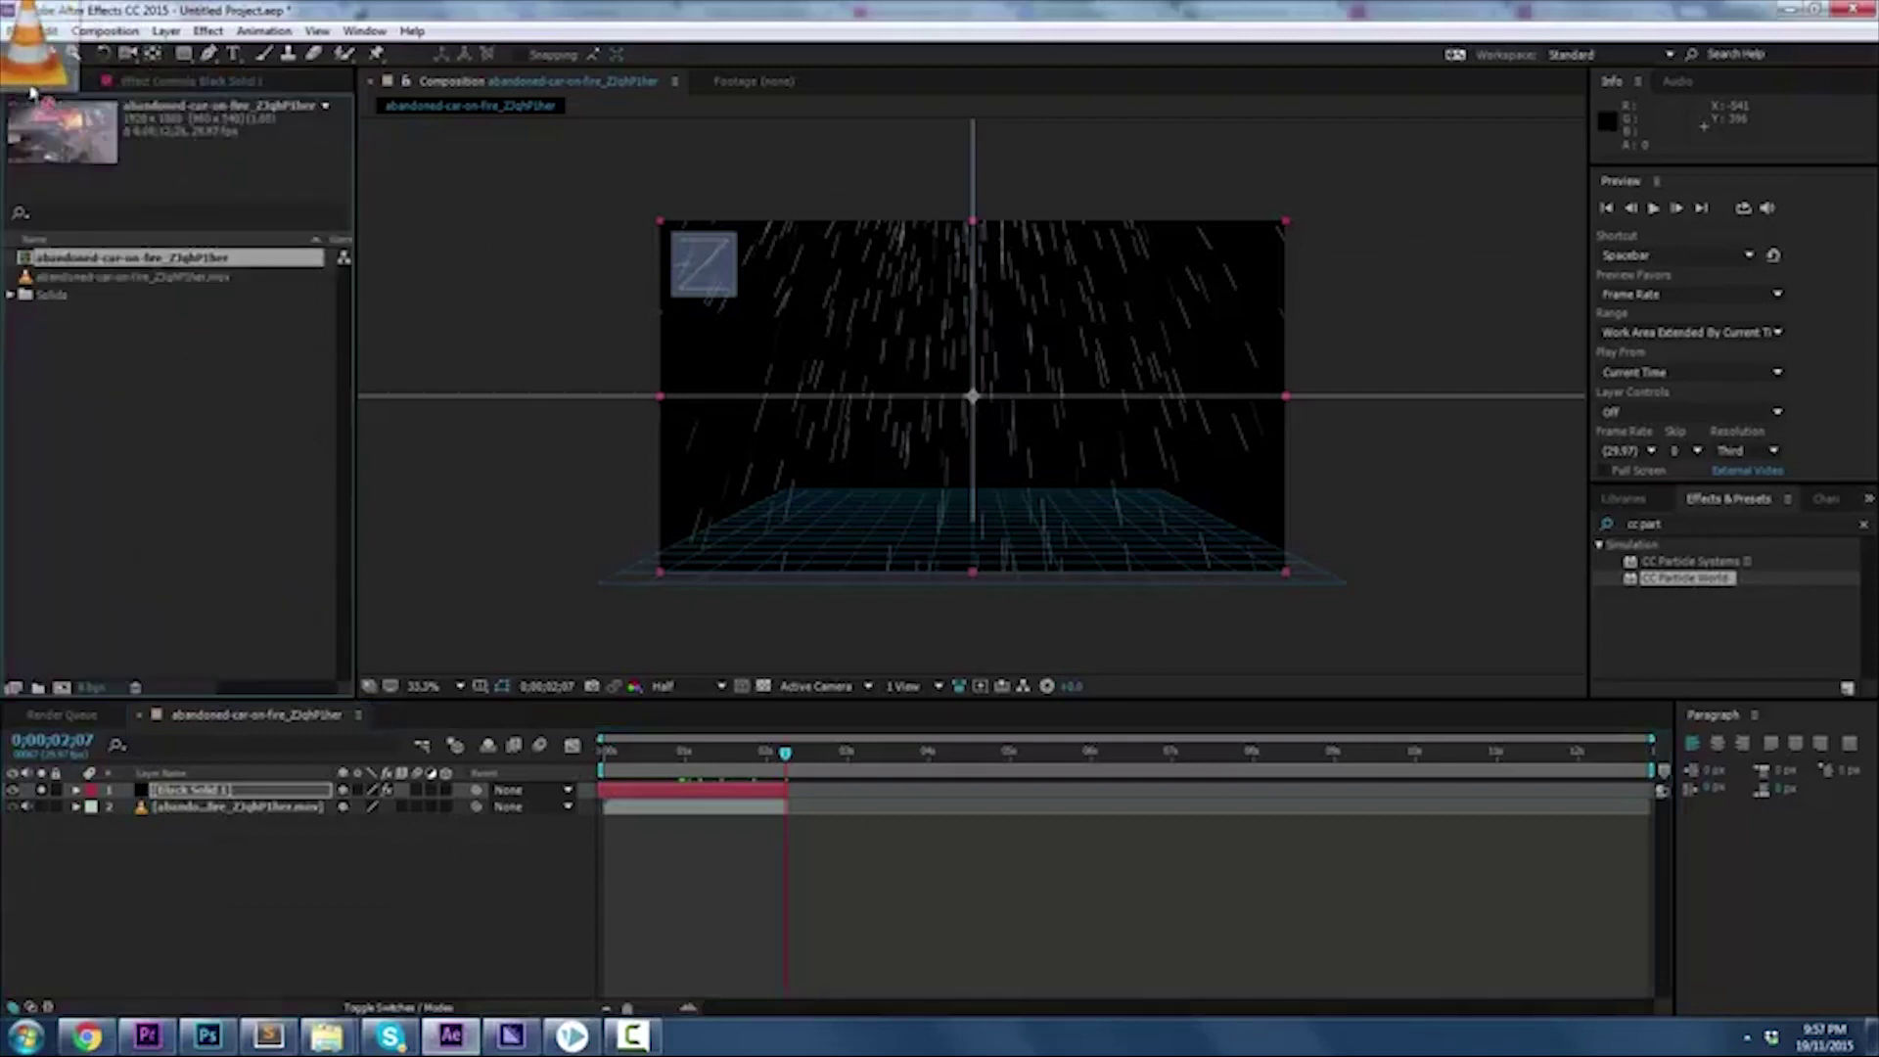
left_click_drag(32, 91, 100, 409)
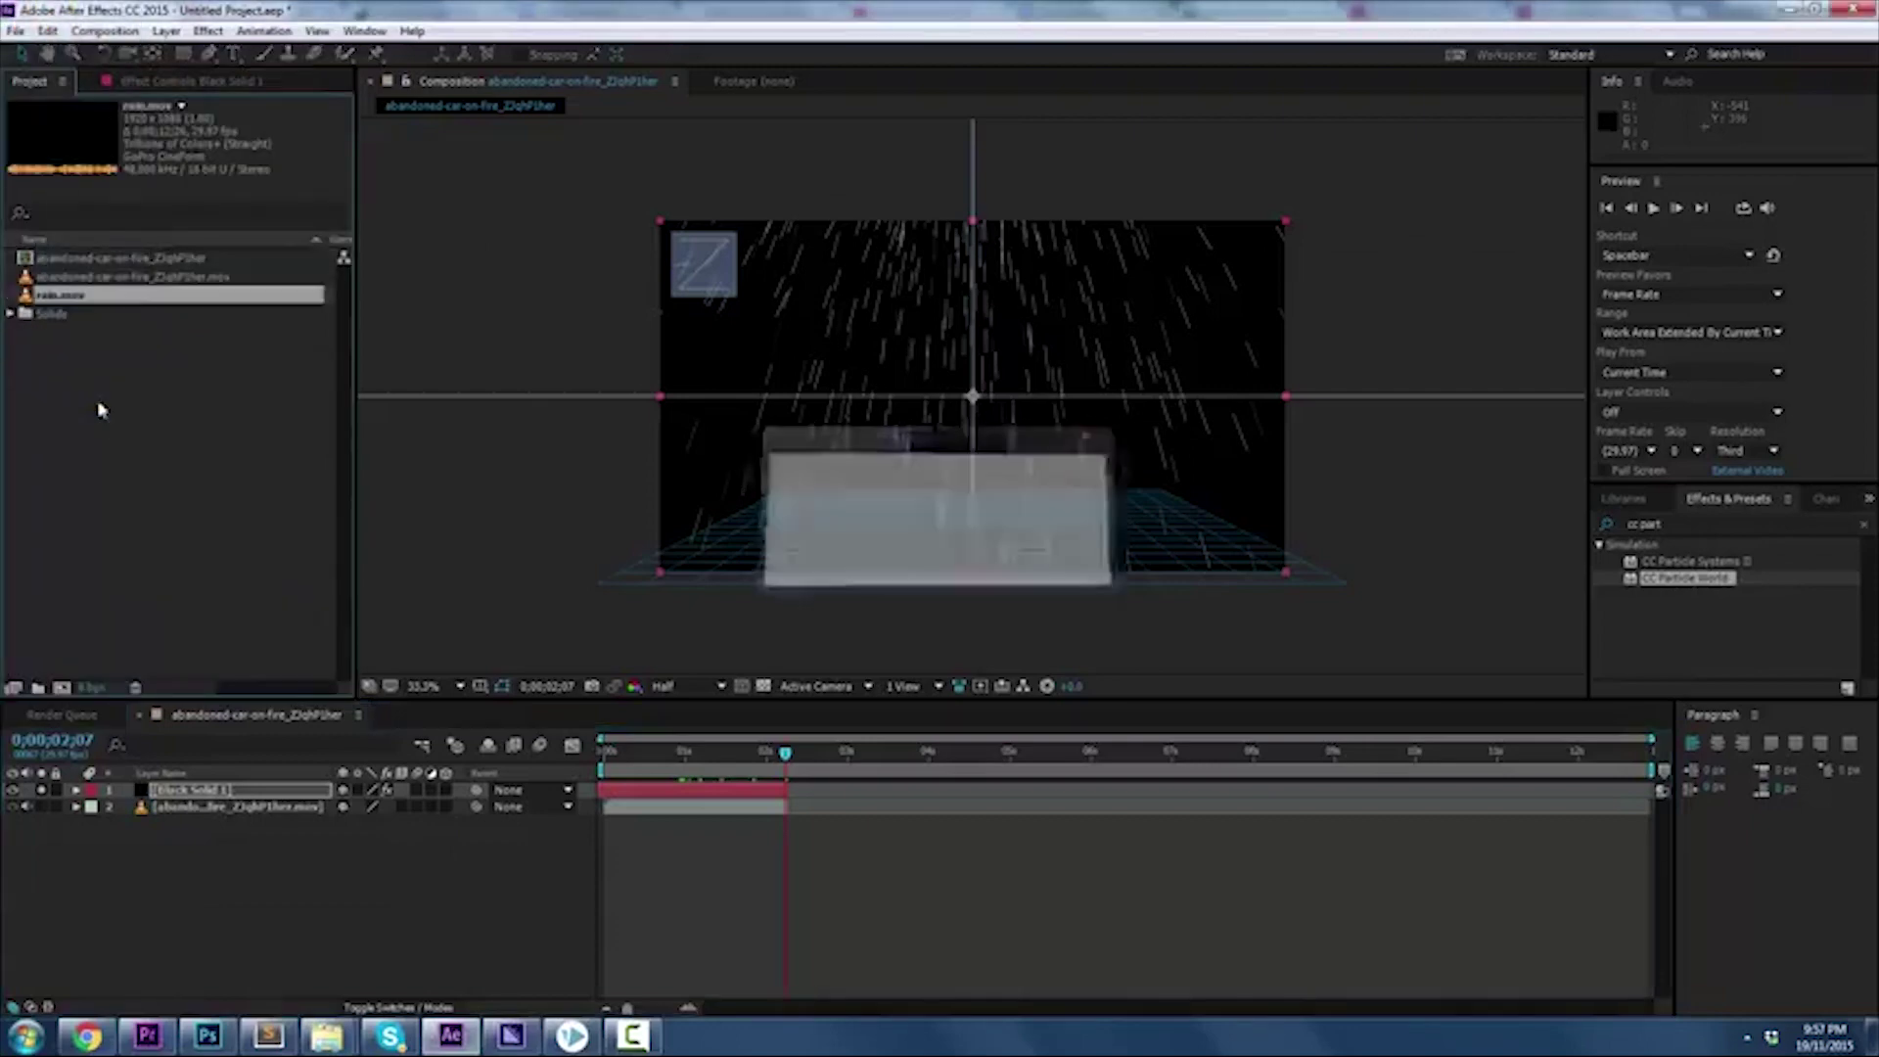
left_click_drag(82, 295, 207, 791)
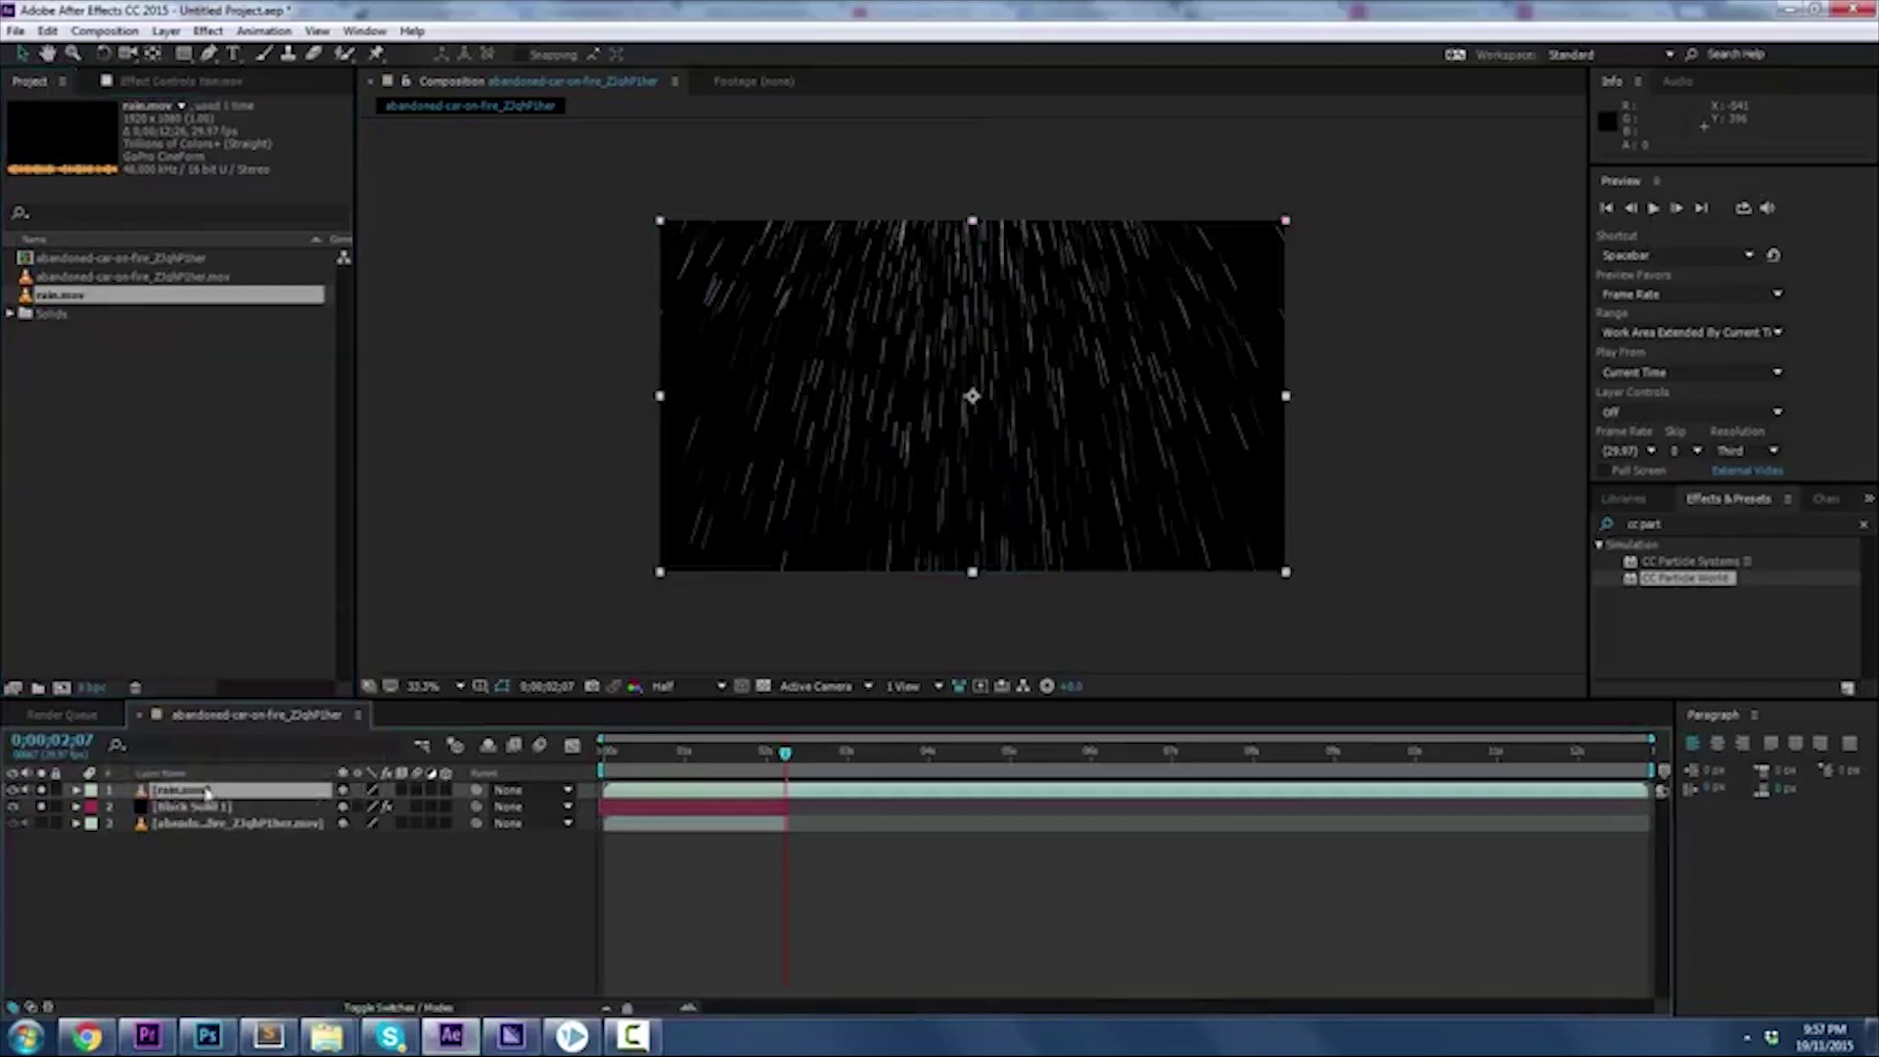
Try deleting the black solid and turning off solo on the rain.mov layer, and undo these changes
left_click(180, 809)
key("Delete")
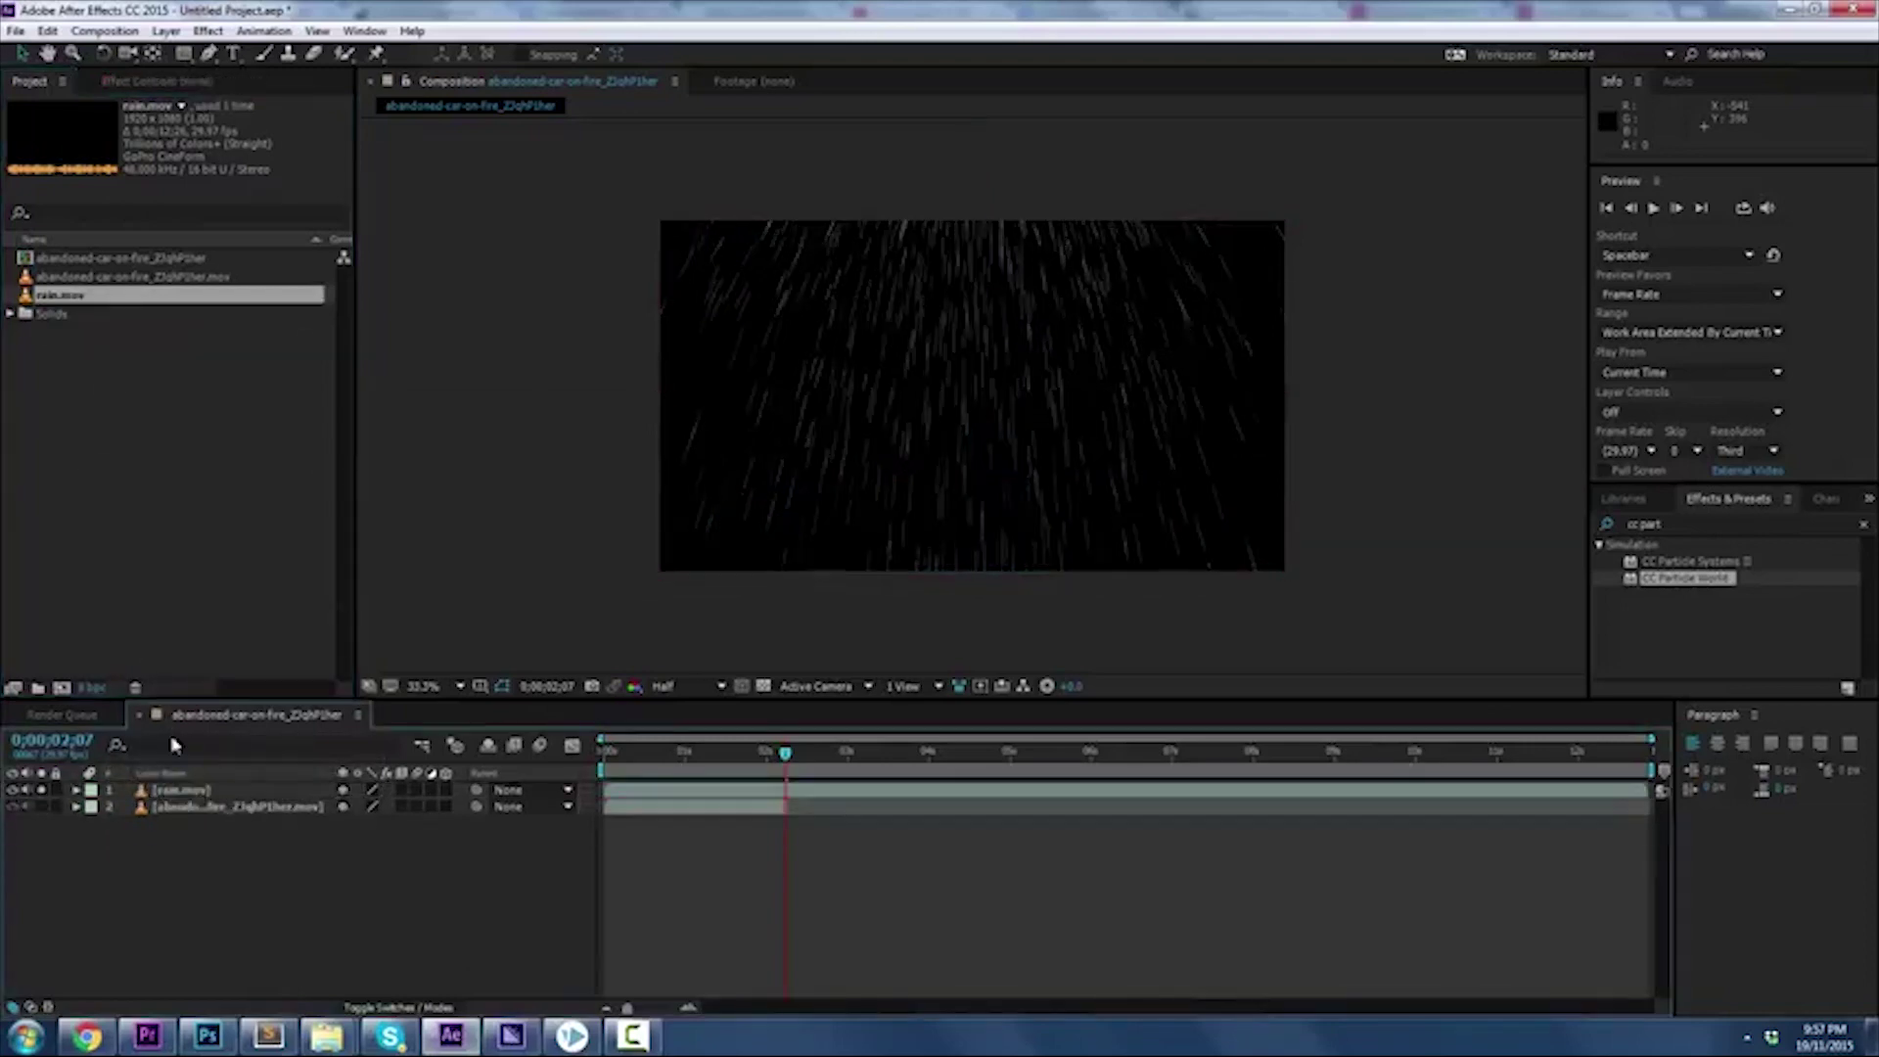
left_click(201, 790)
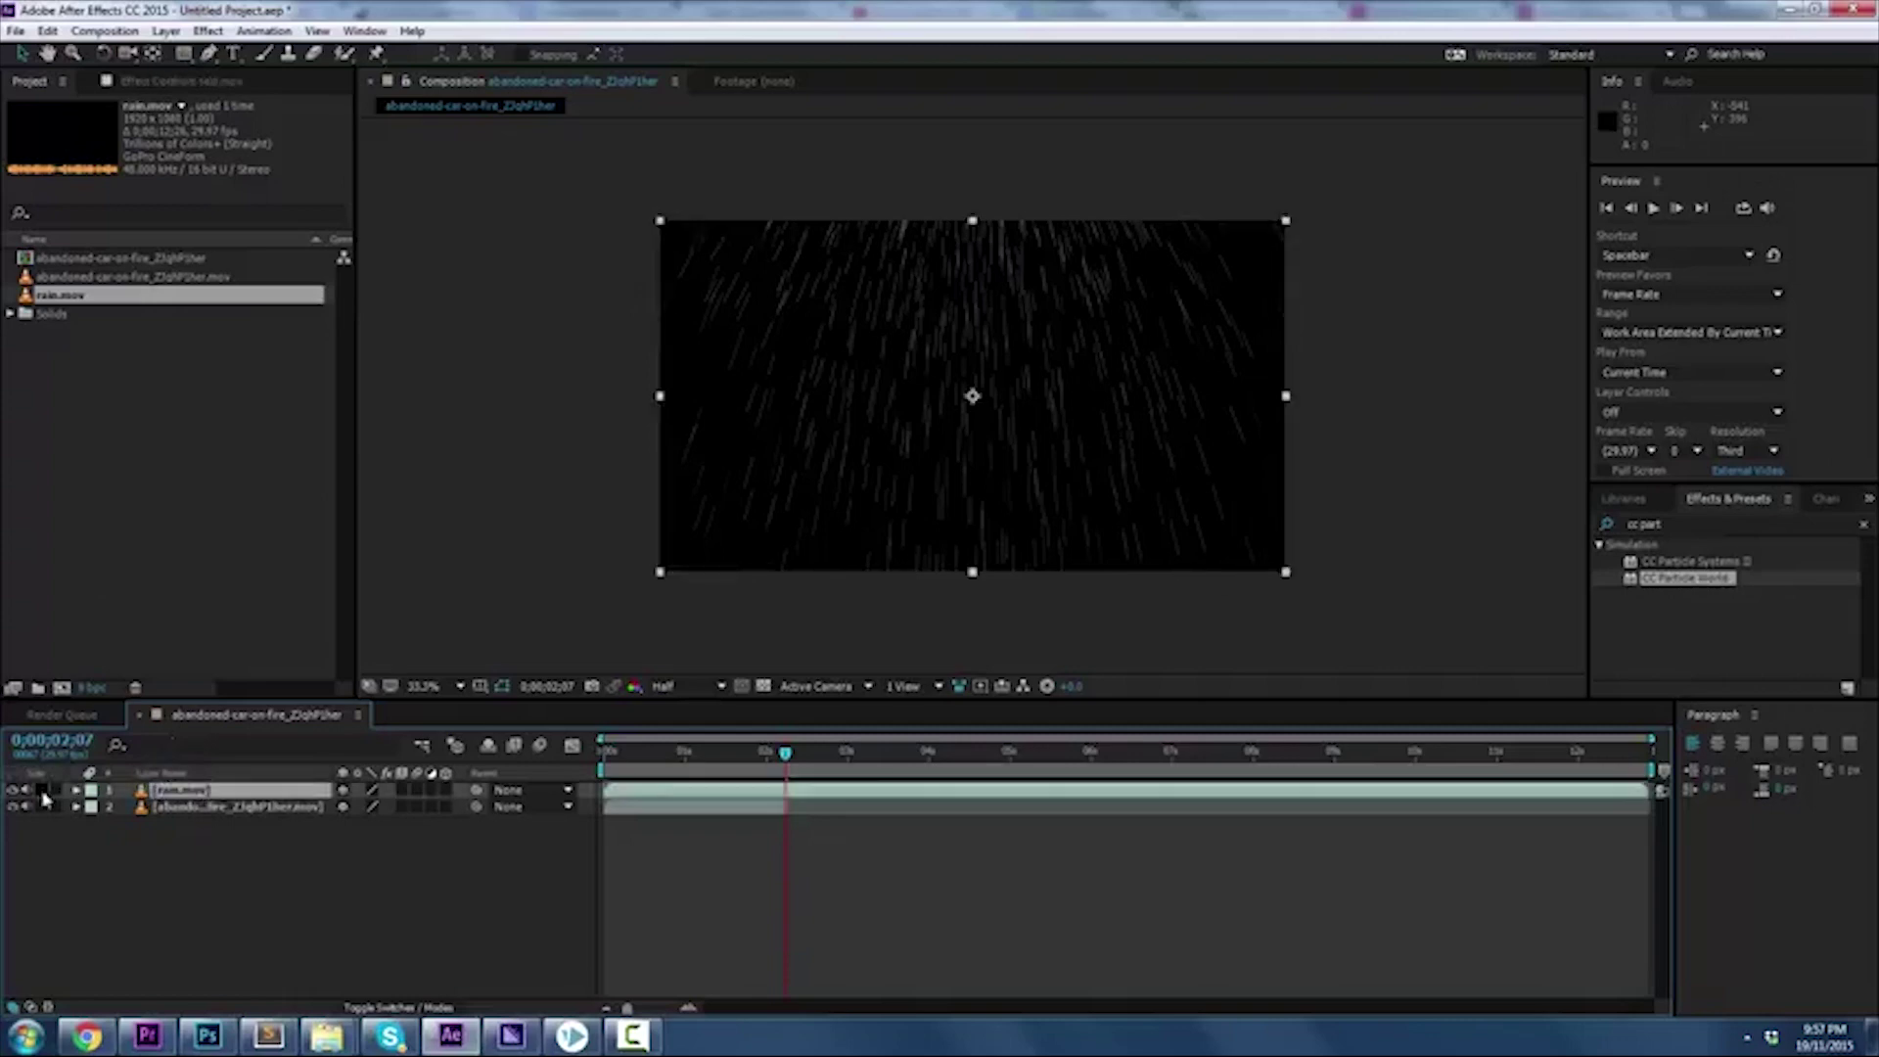
left_click(40, 789)
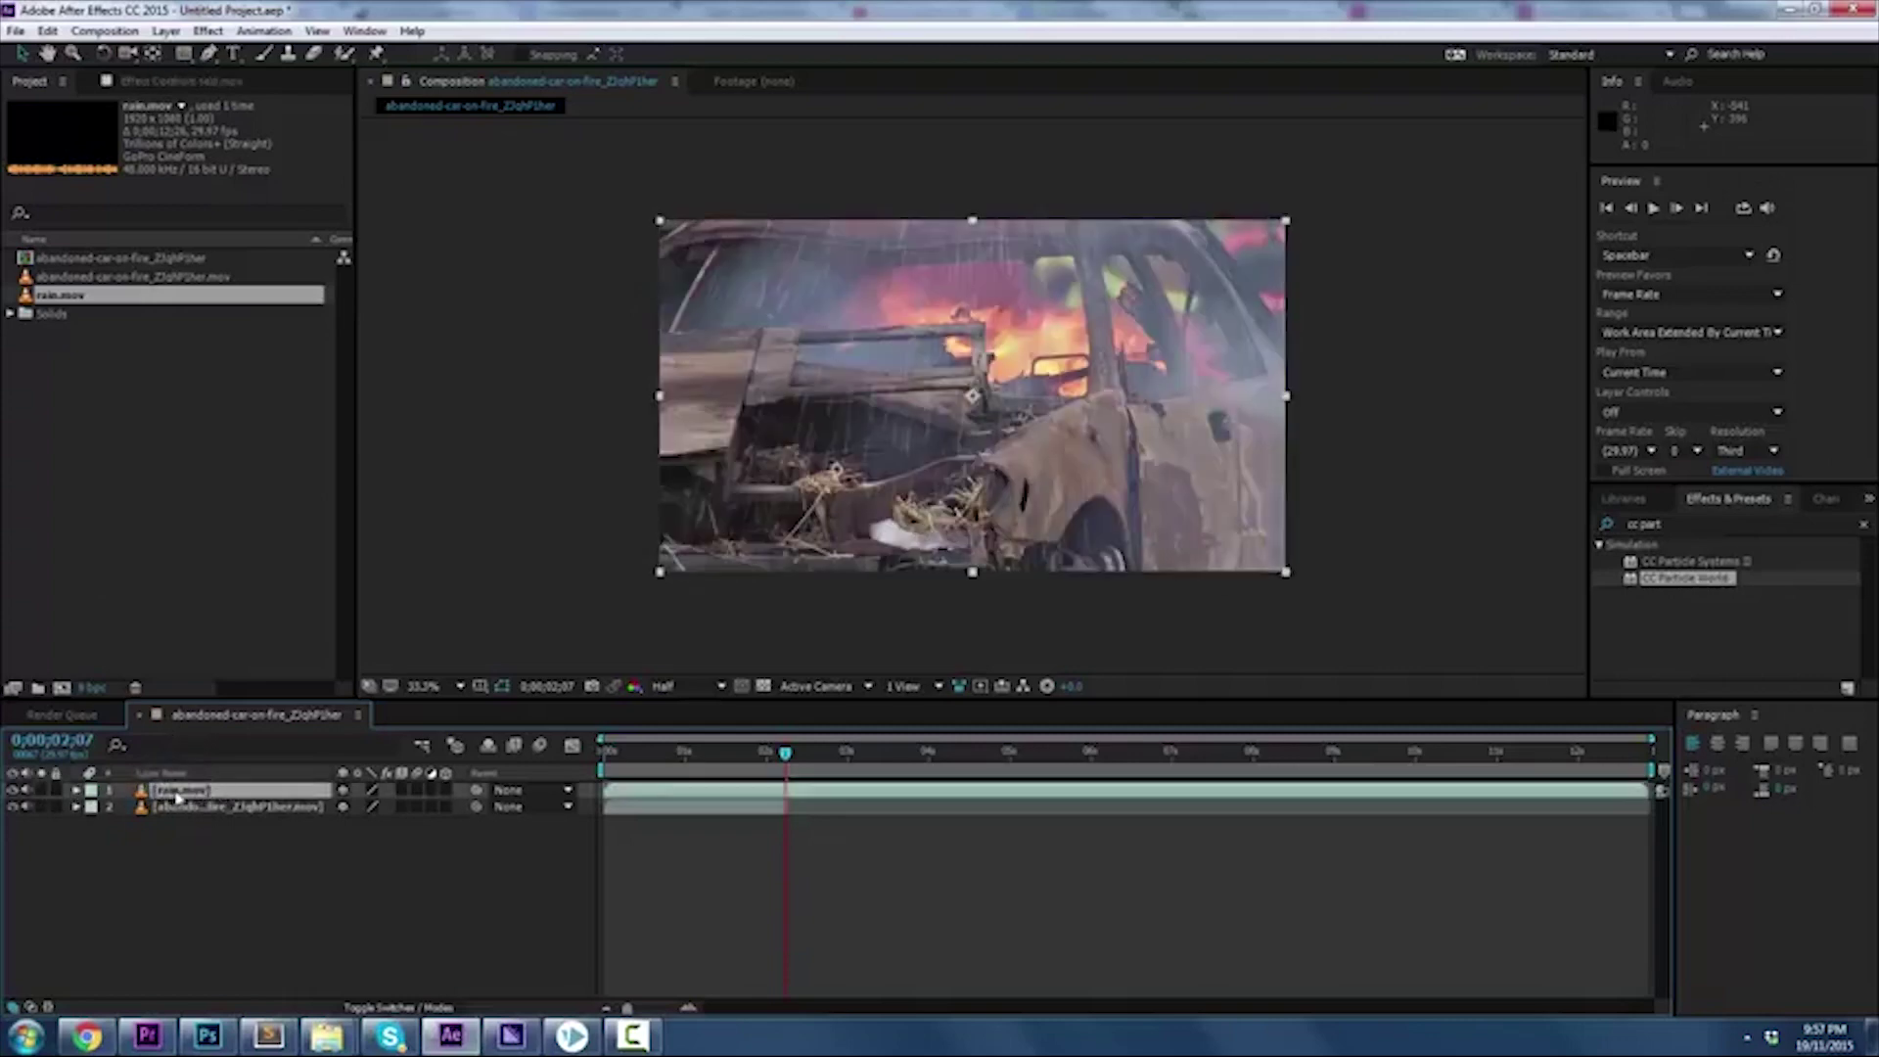
key("ctrl+z")
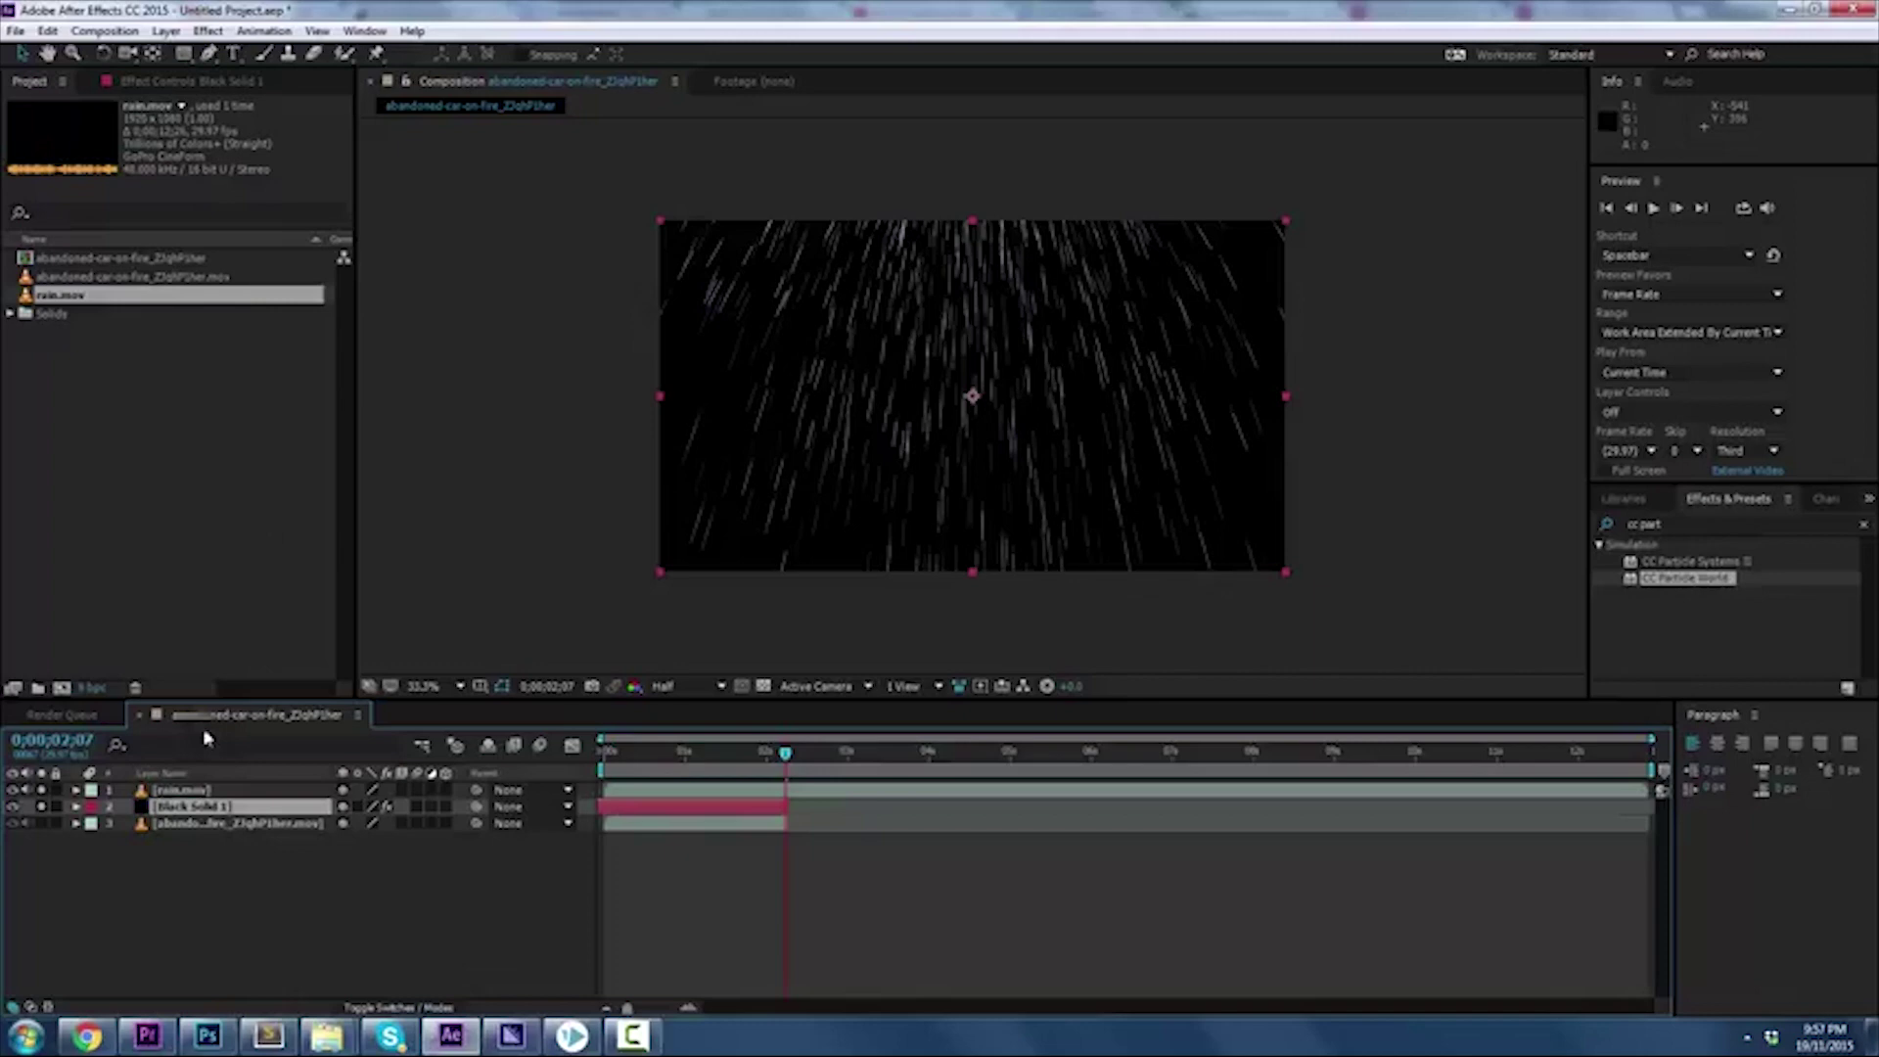
Delete the black solid from the composition and select the rain.mov layer
left_click(181, 788)
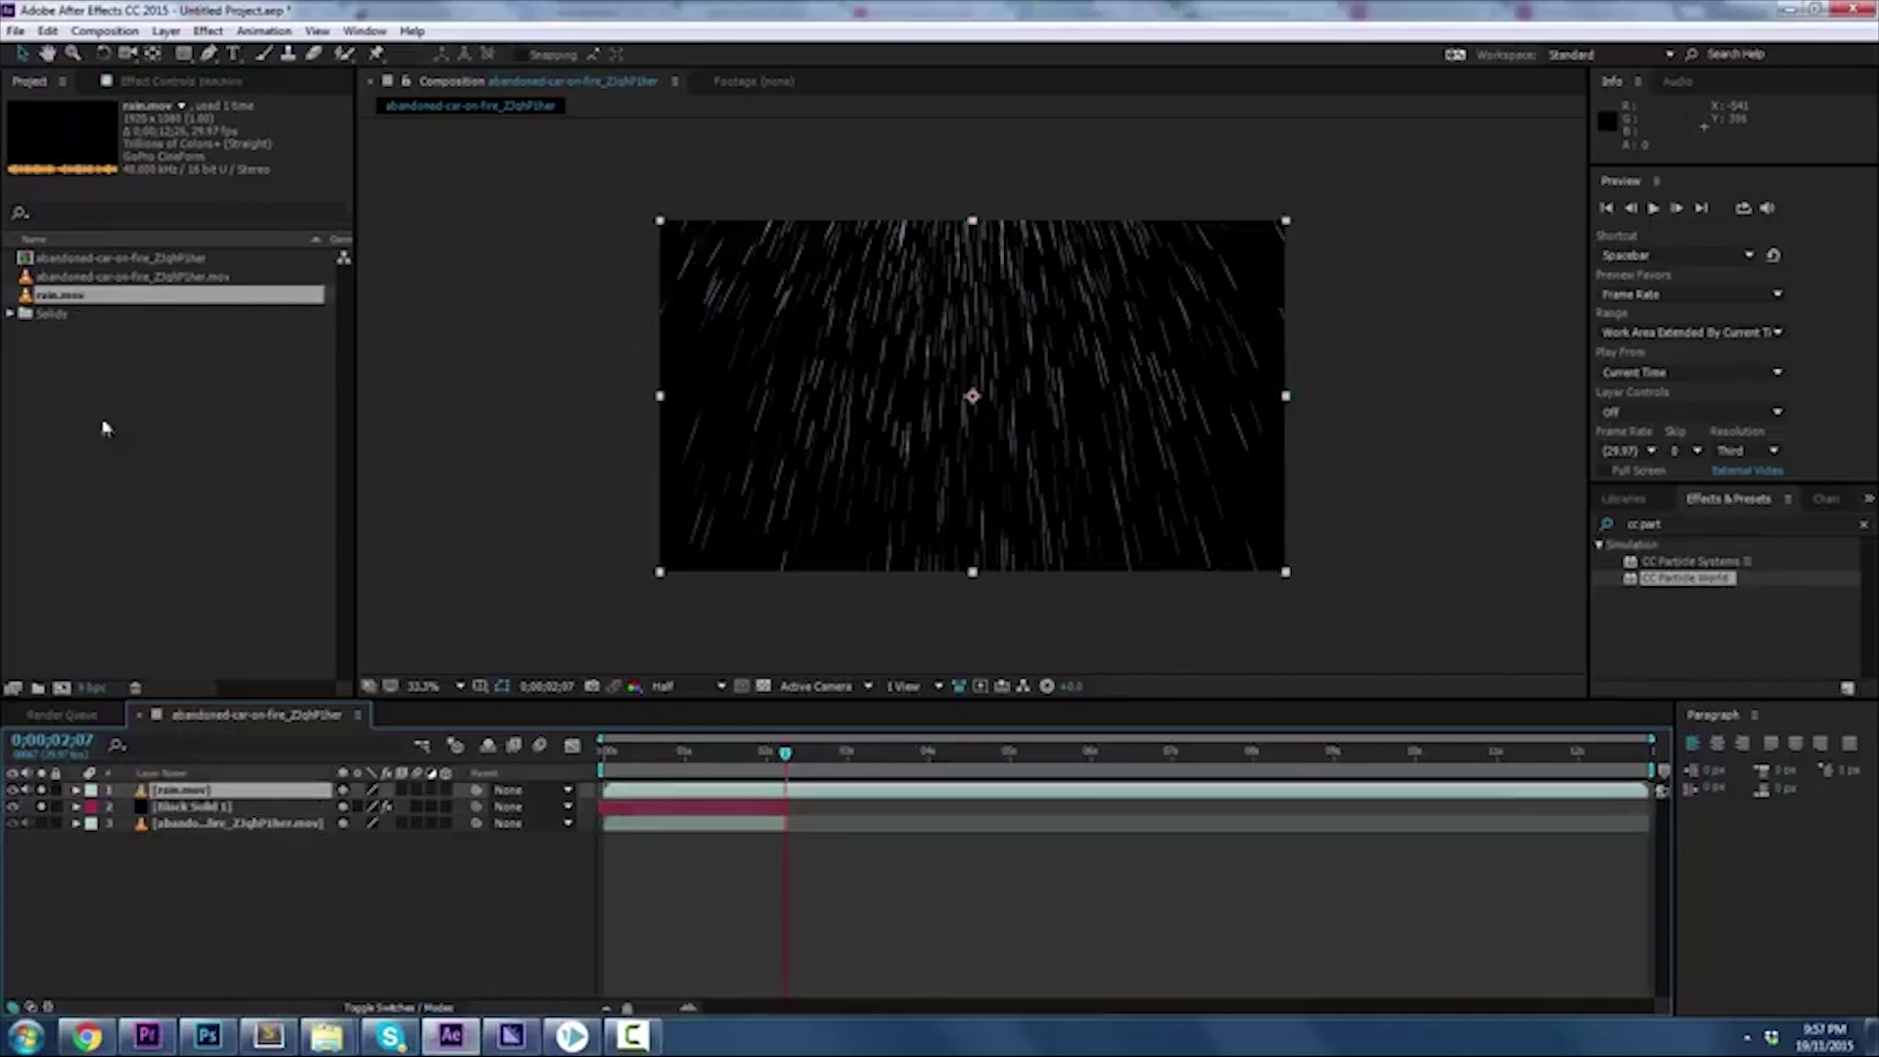
left_click(207, 811)
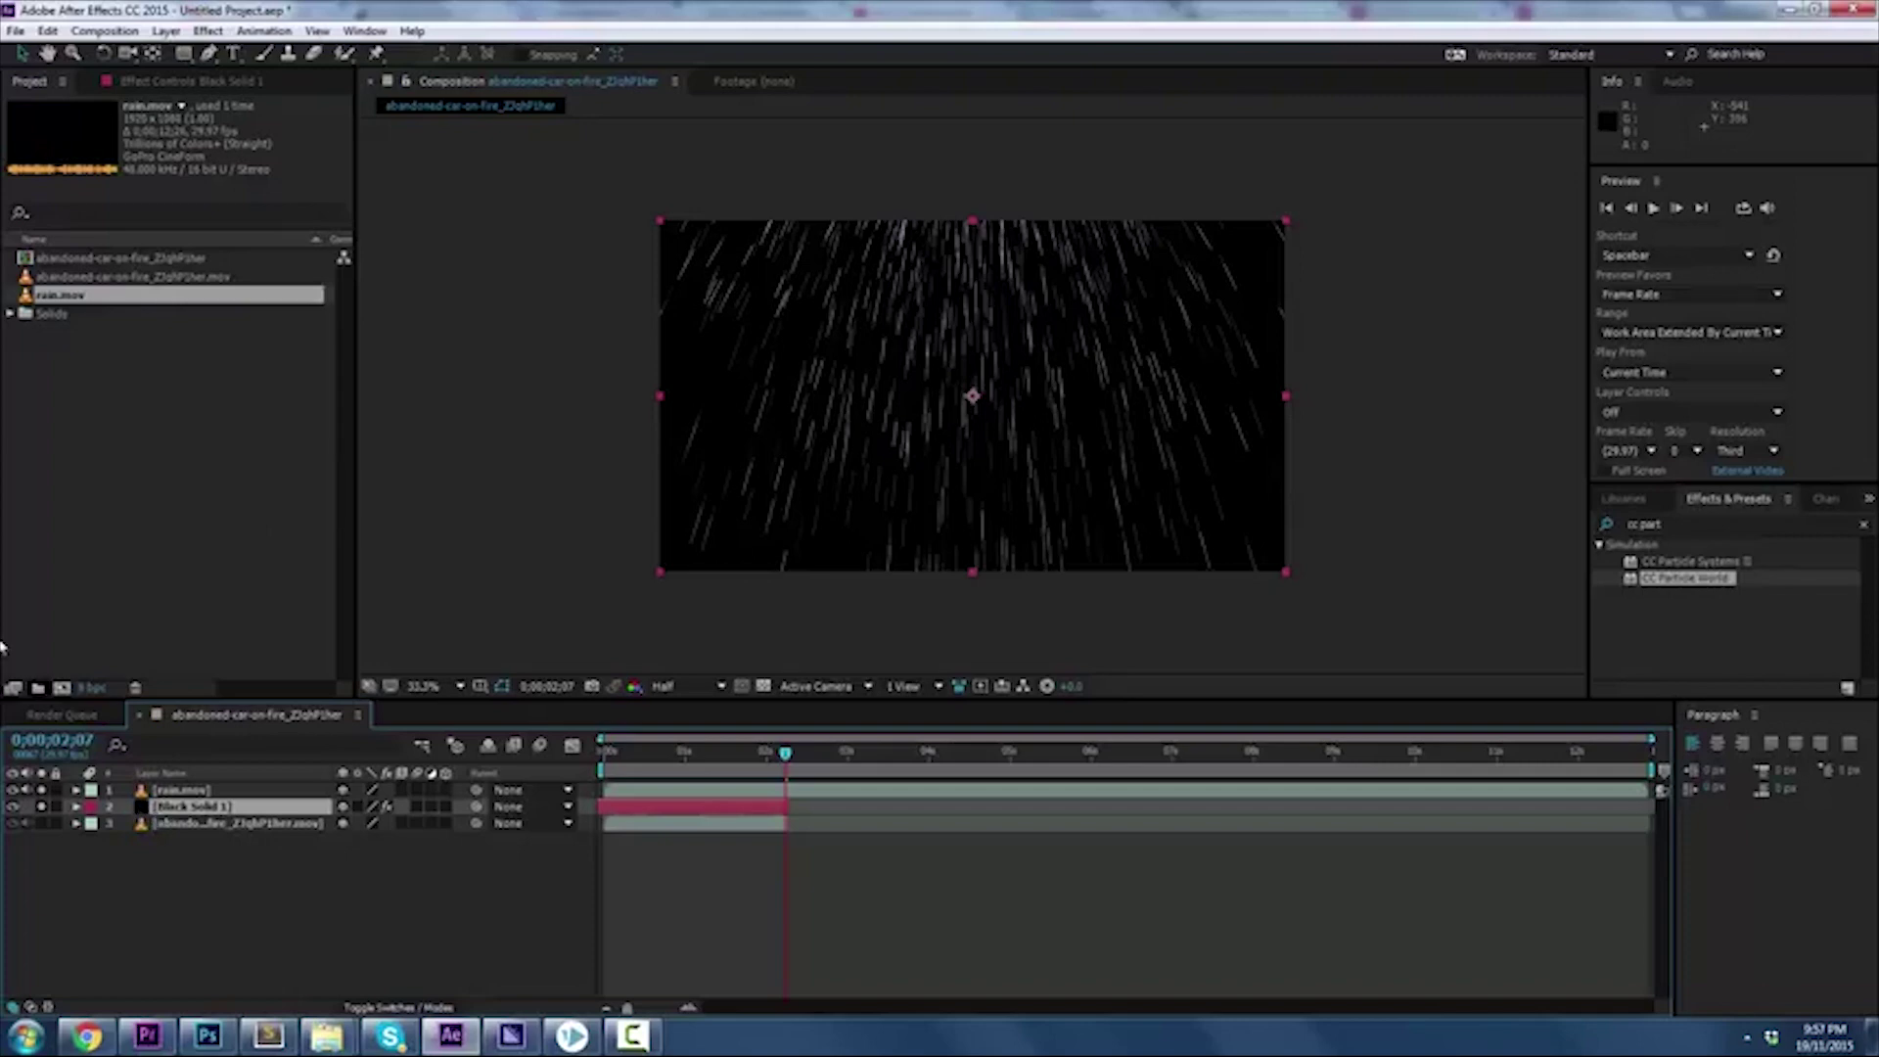
key("Delete")
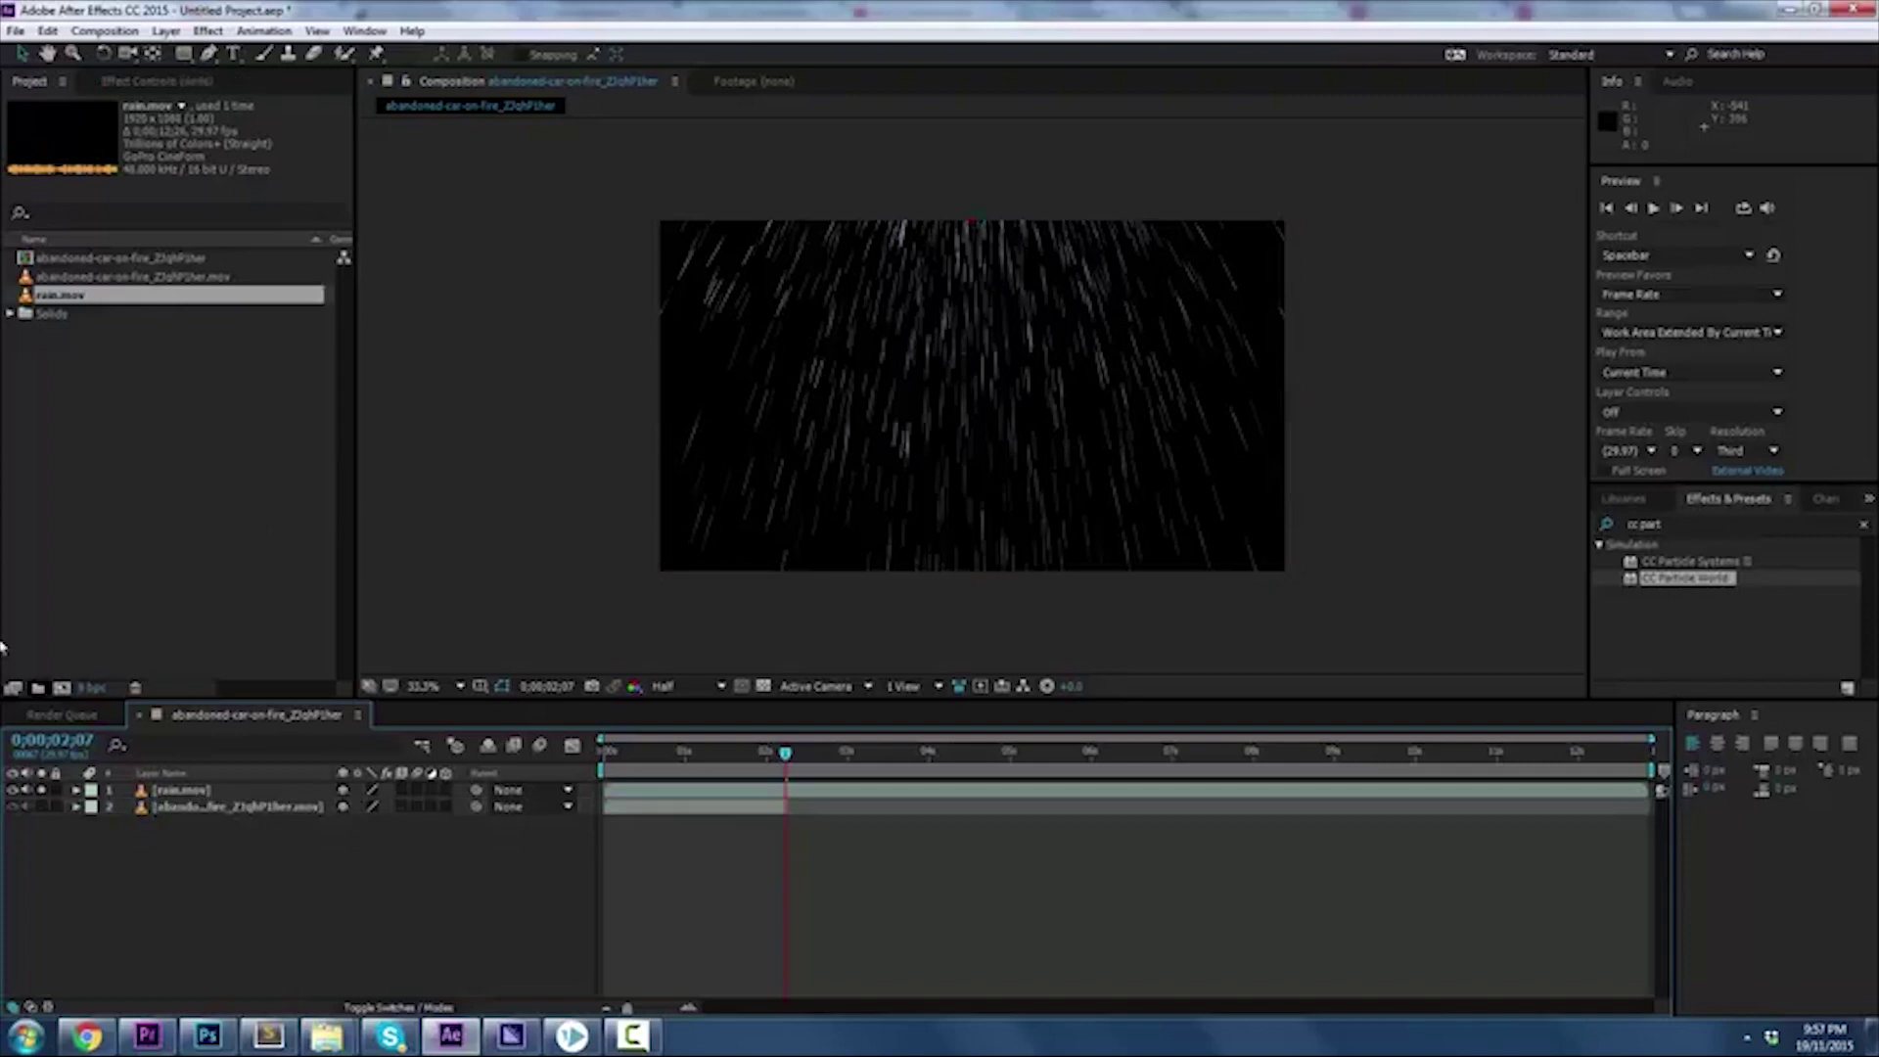
left_click(202, 791)
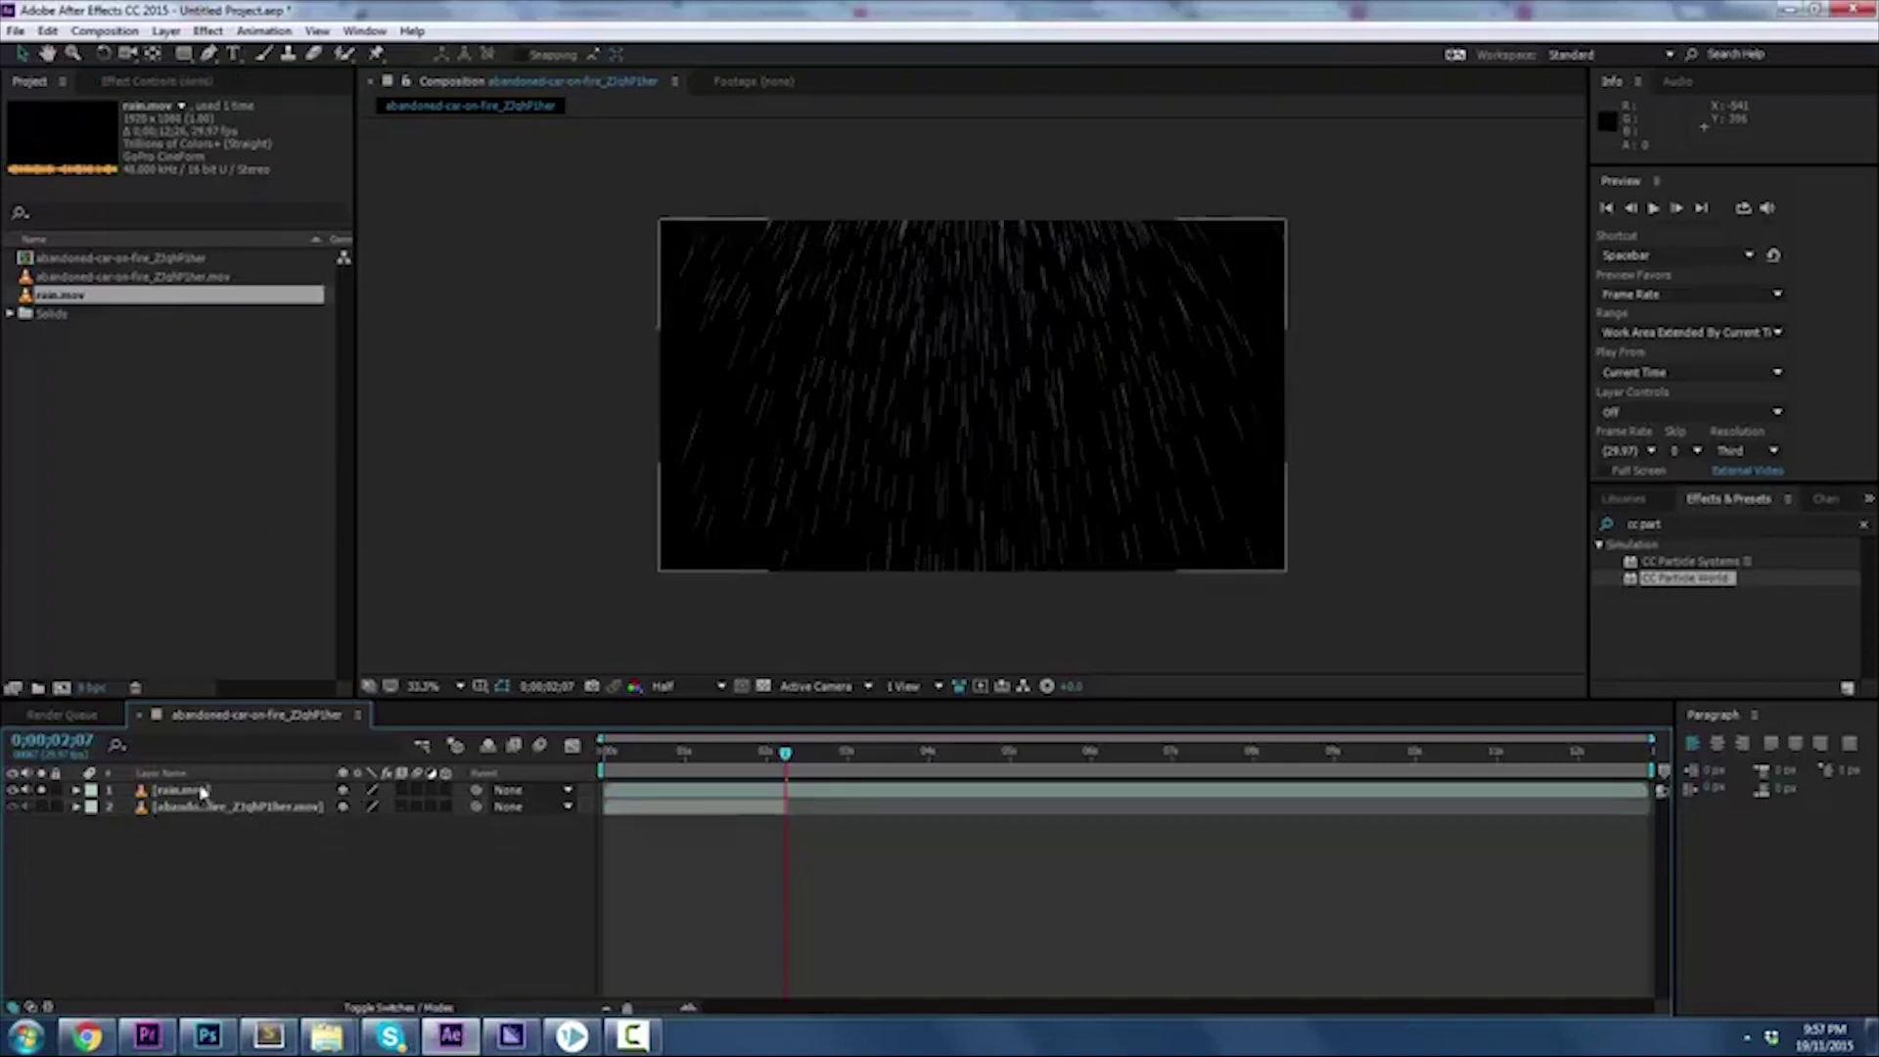
Turn off solo on the rain.mov layer and preview the rain over the burning car footage from the start
left_click(41, 790)
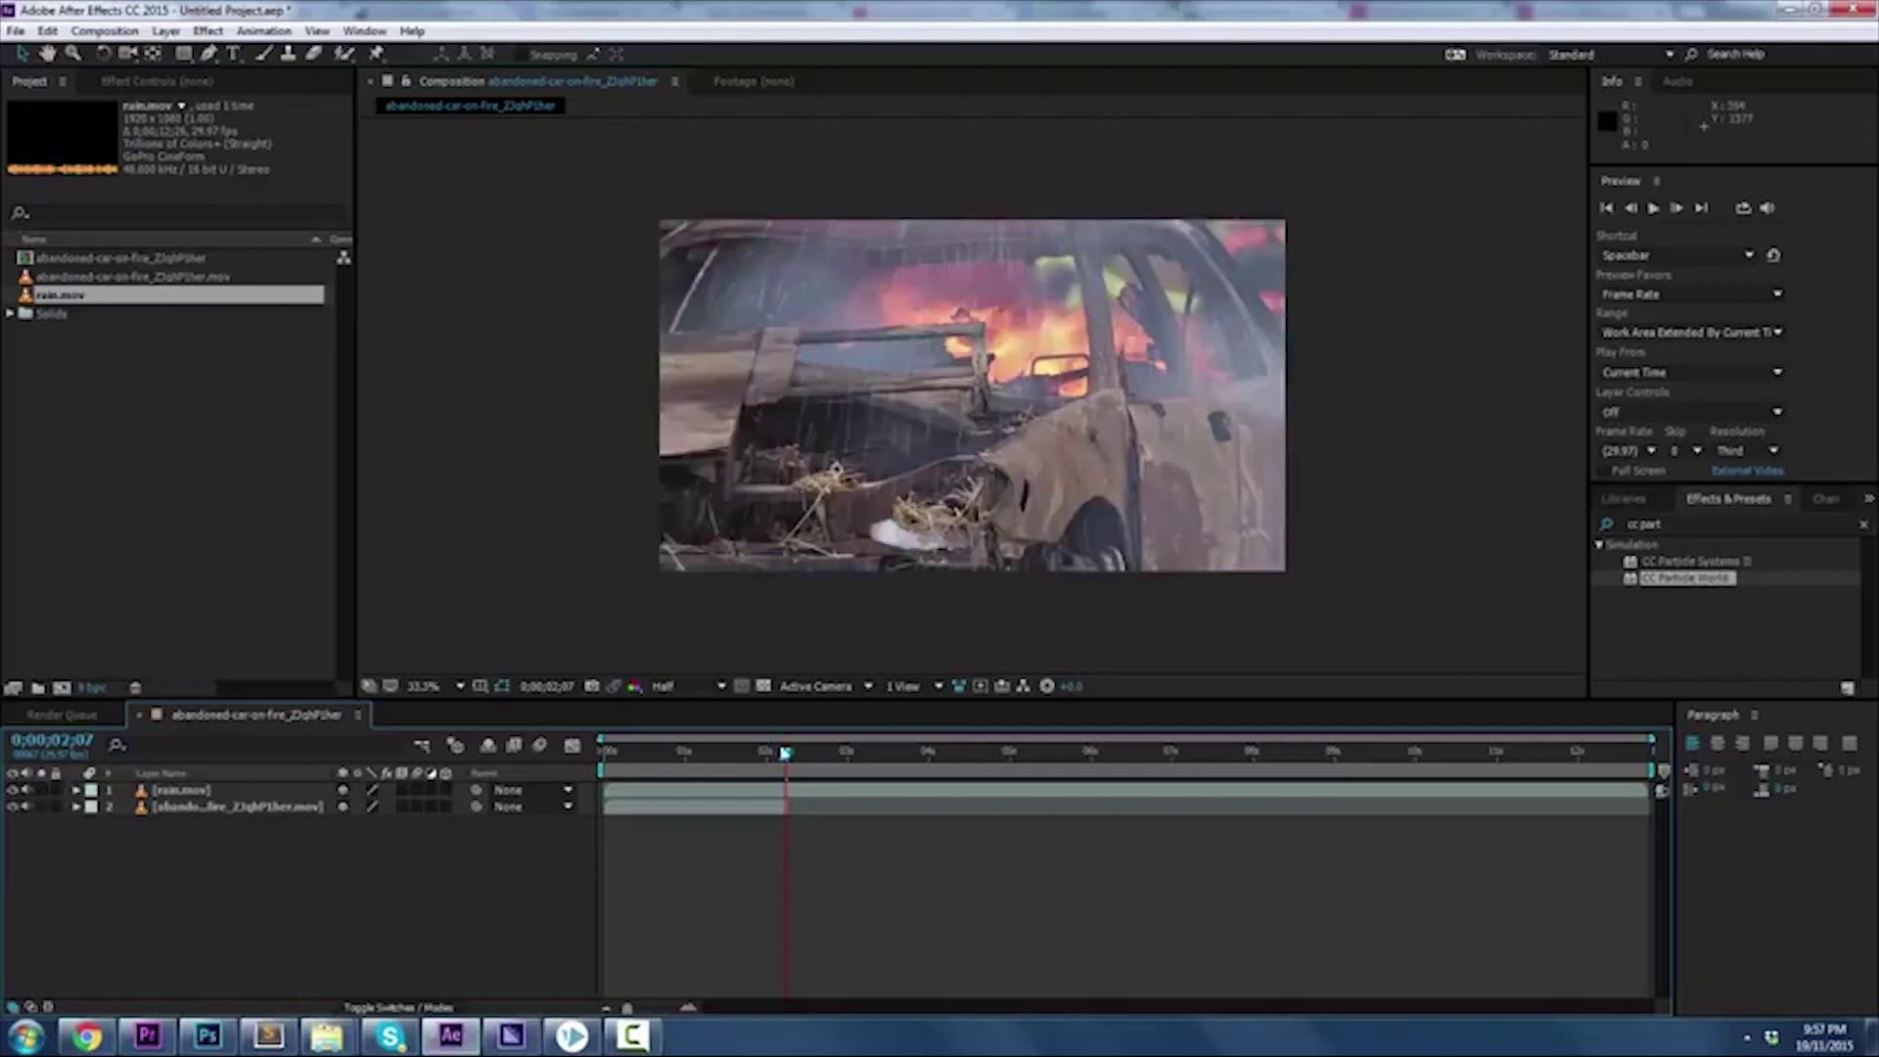
mouse_move(784, 753)
left_mouse_down()
mouse_move(769, 754)
mouse_move(785, 753)
left_mouse_up()
left_click_drag(1647, 790, 554, 780)
key("space")
key("space")
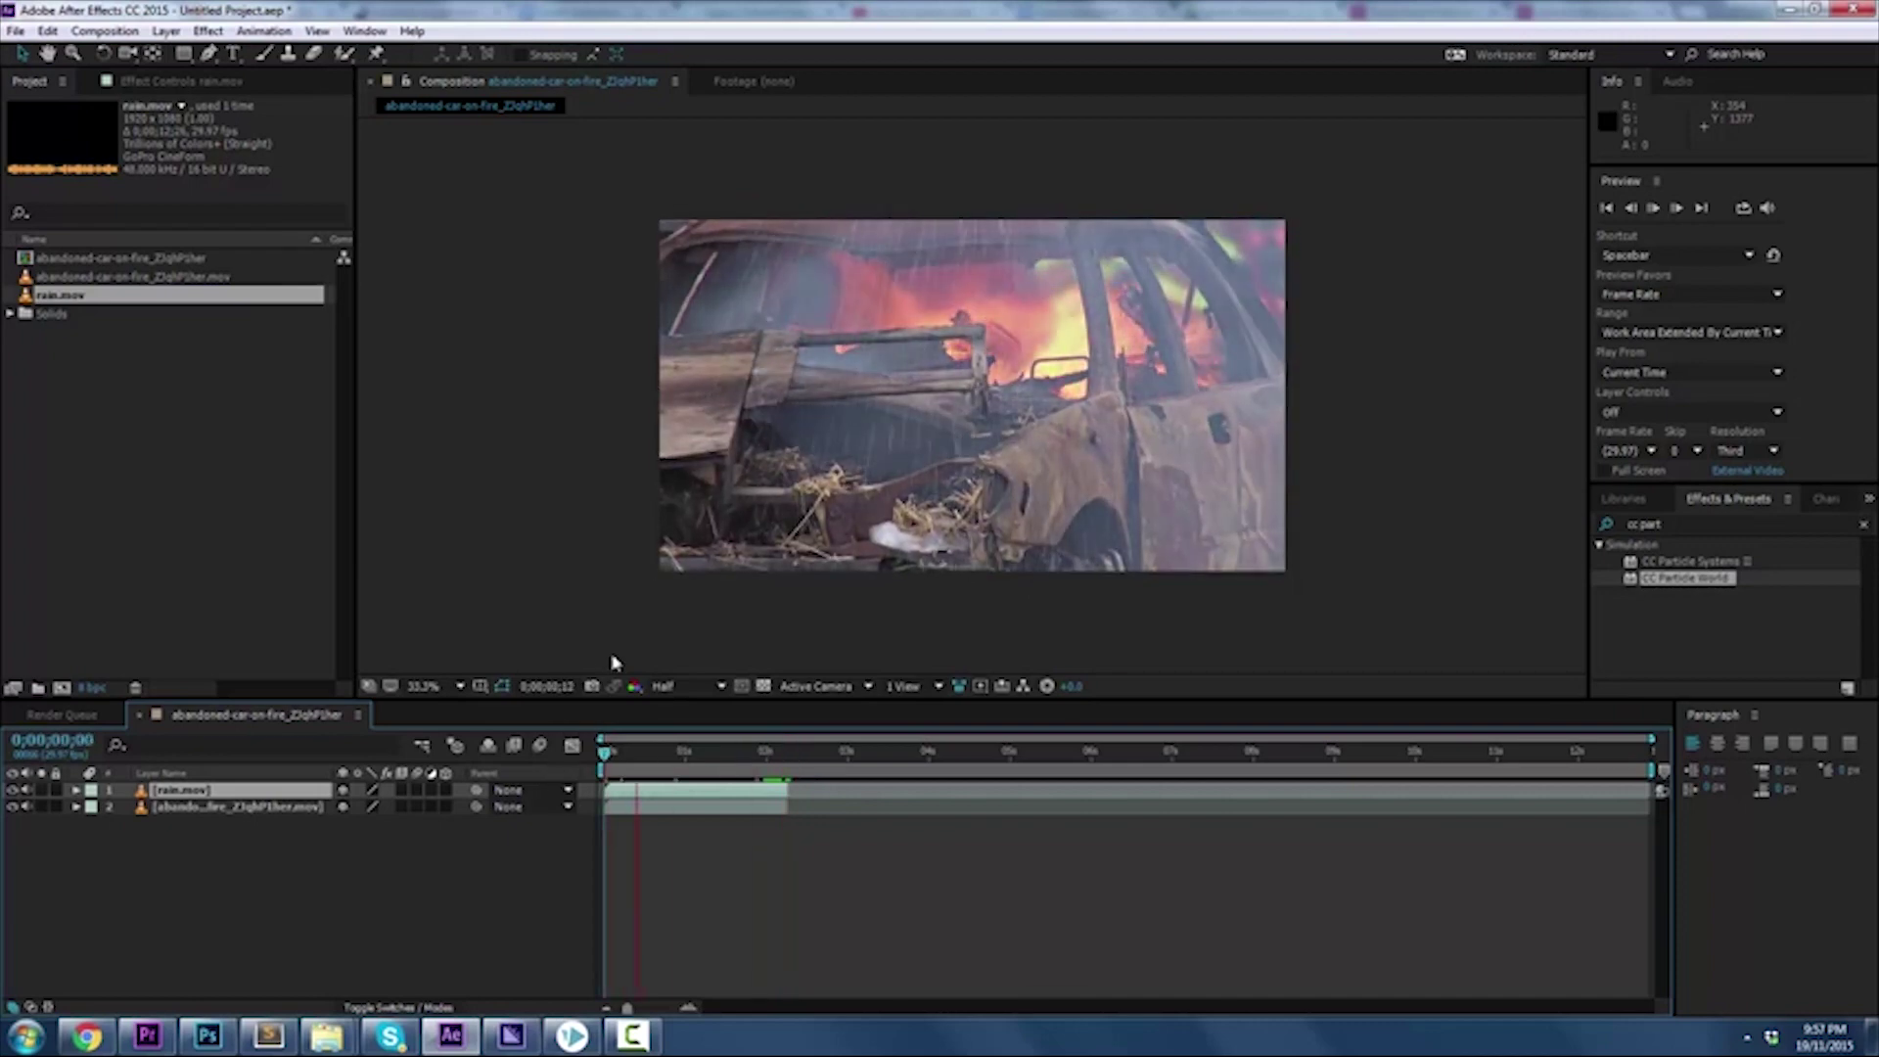
left_click(598, 753)
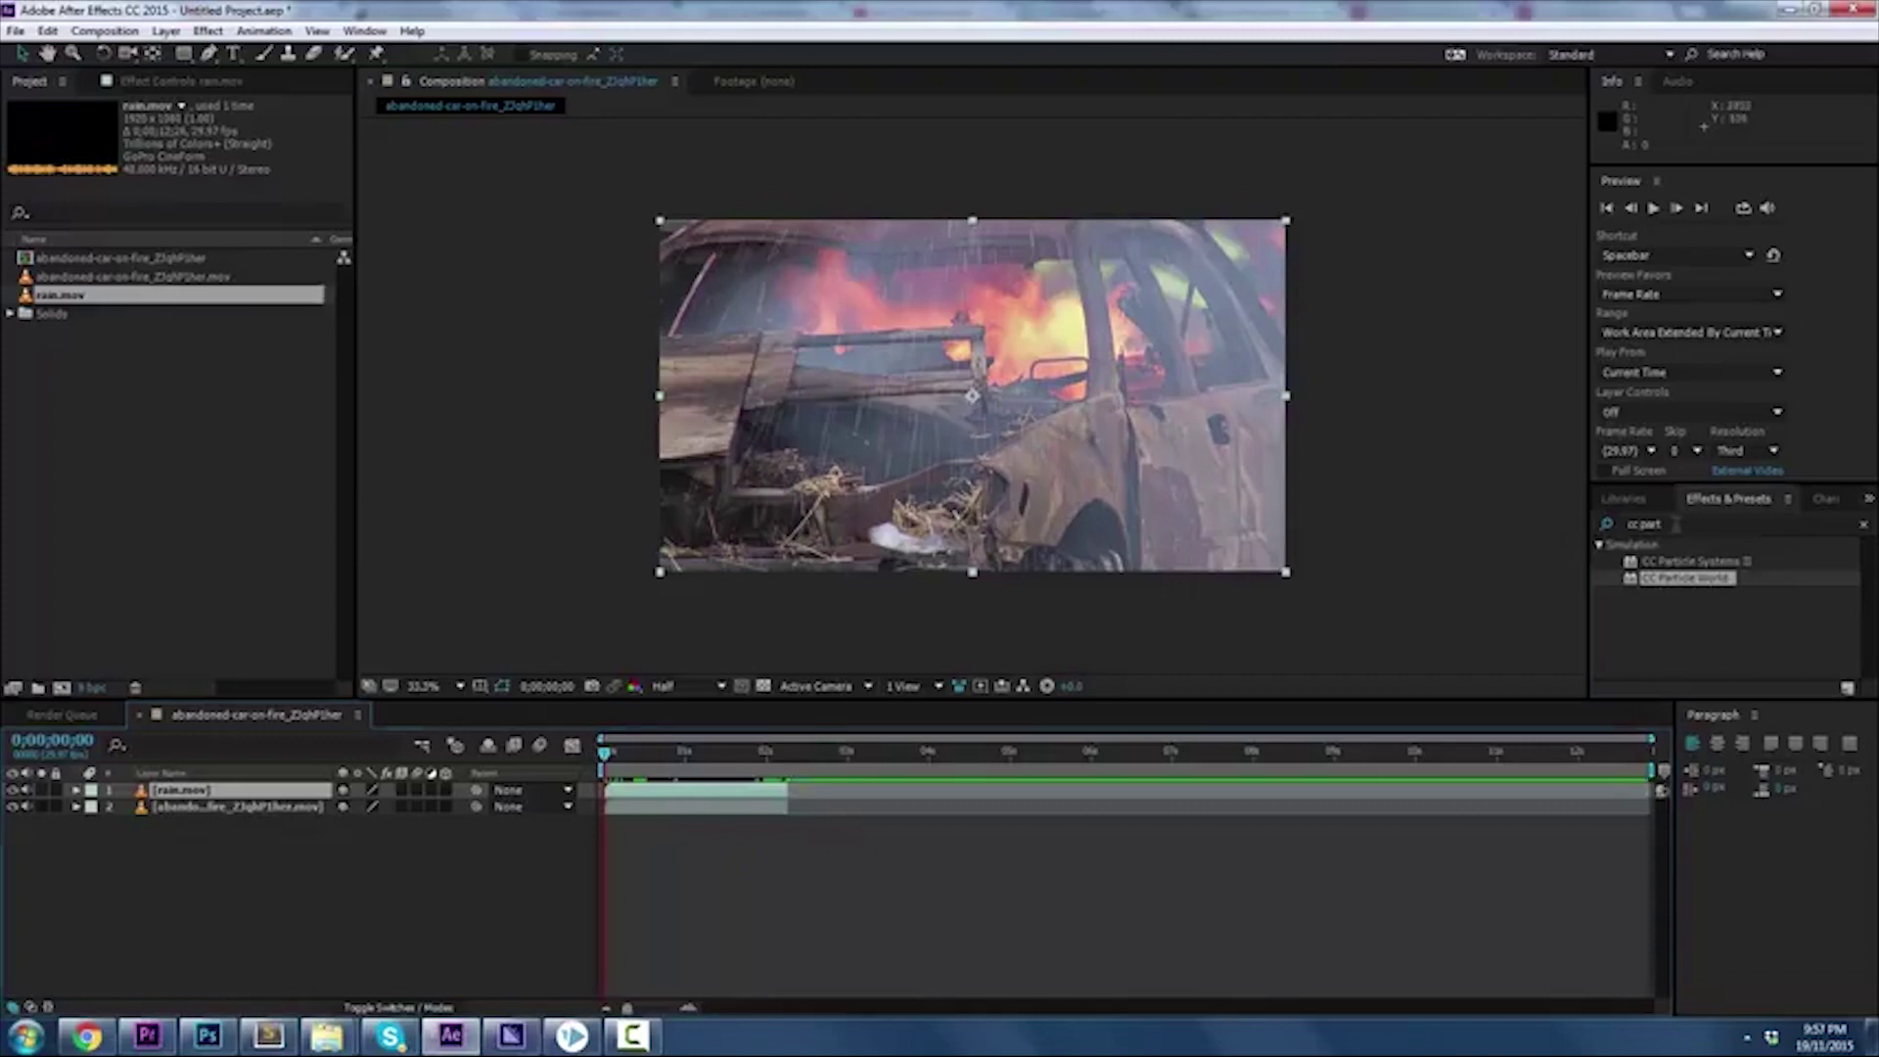
Find the Pixel Motion Blur effect, apply it to the rain.mov layer, and preview the composition from the start
left_click(1612, 533)
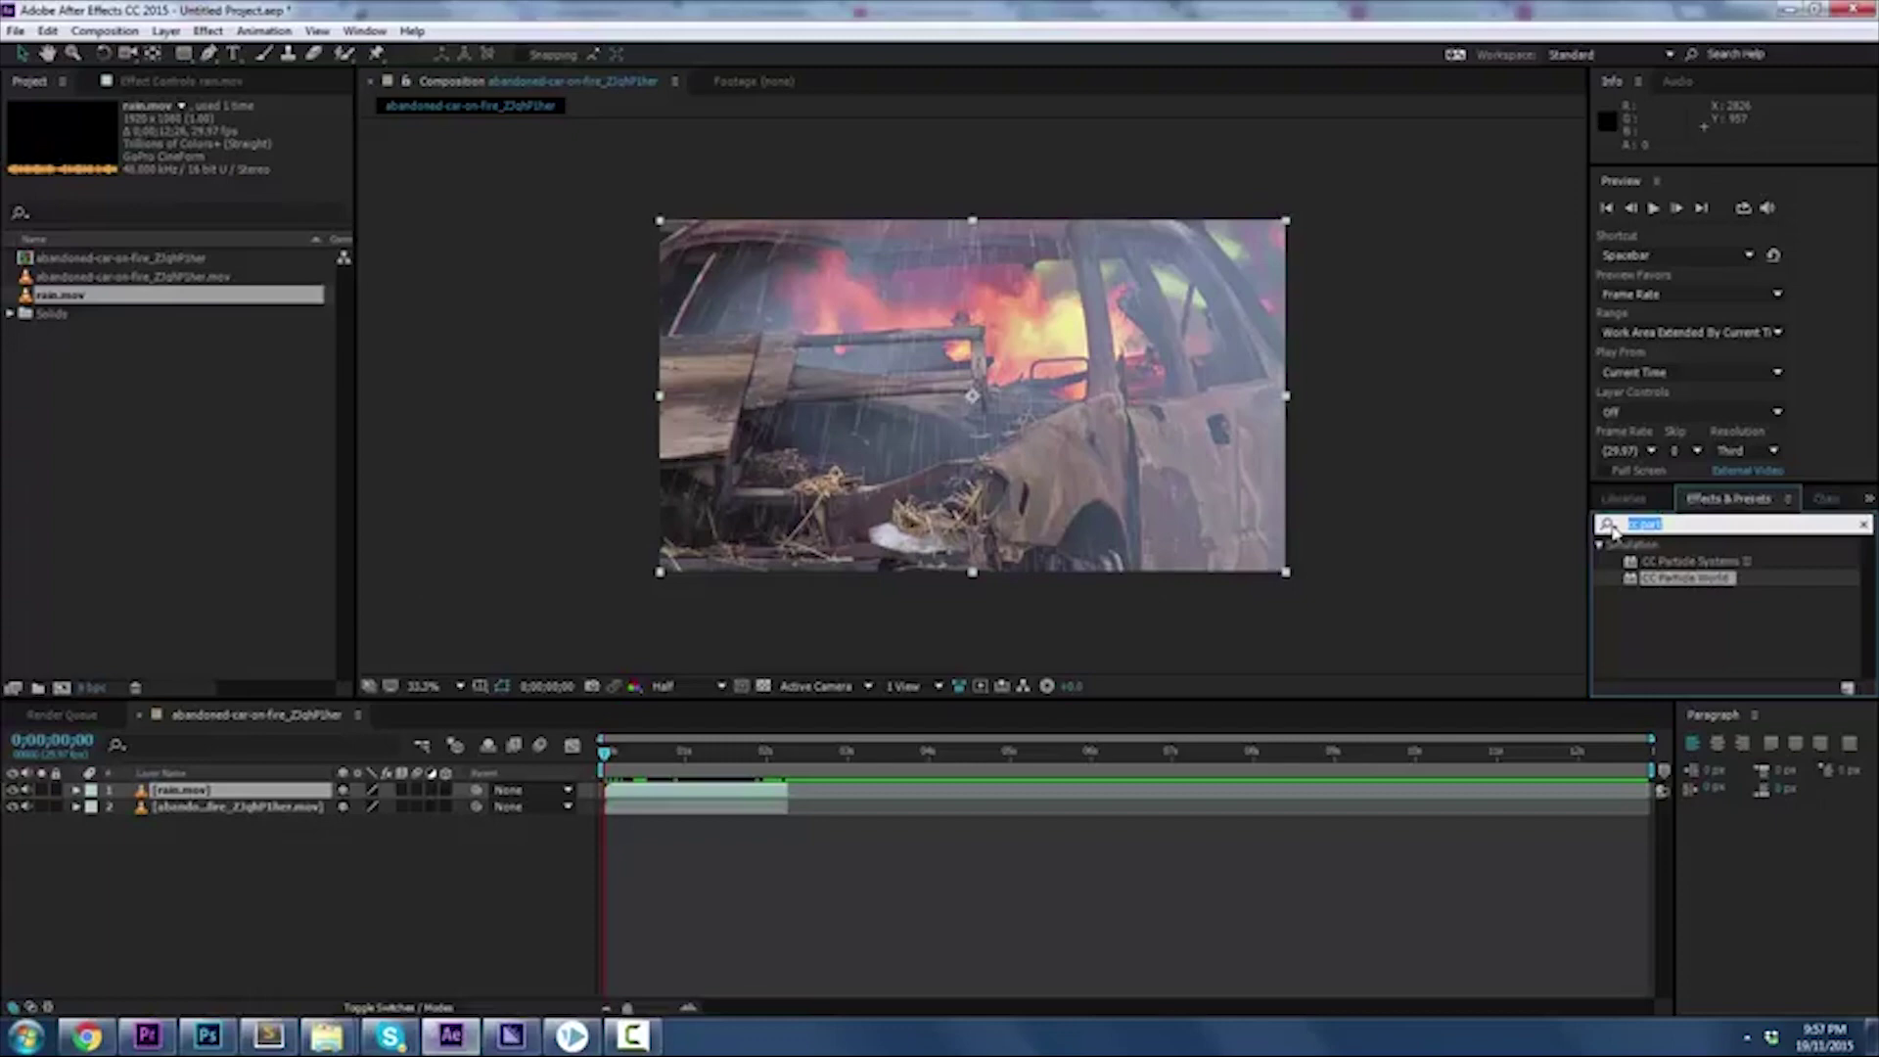
type("pixel")
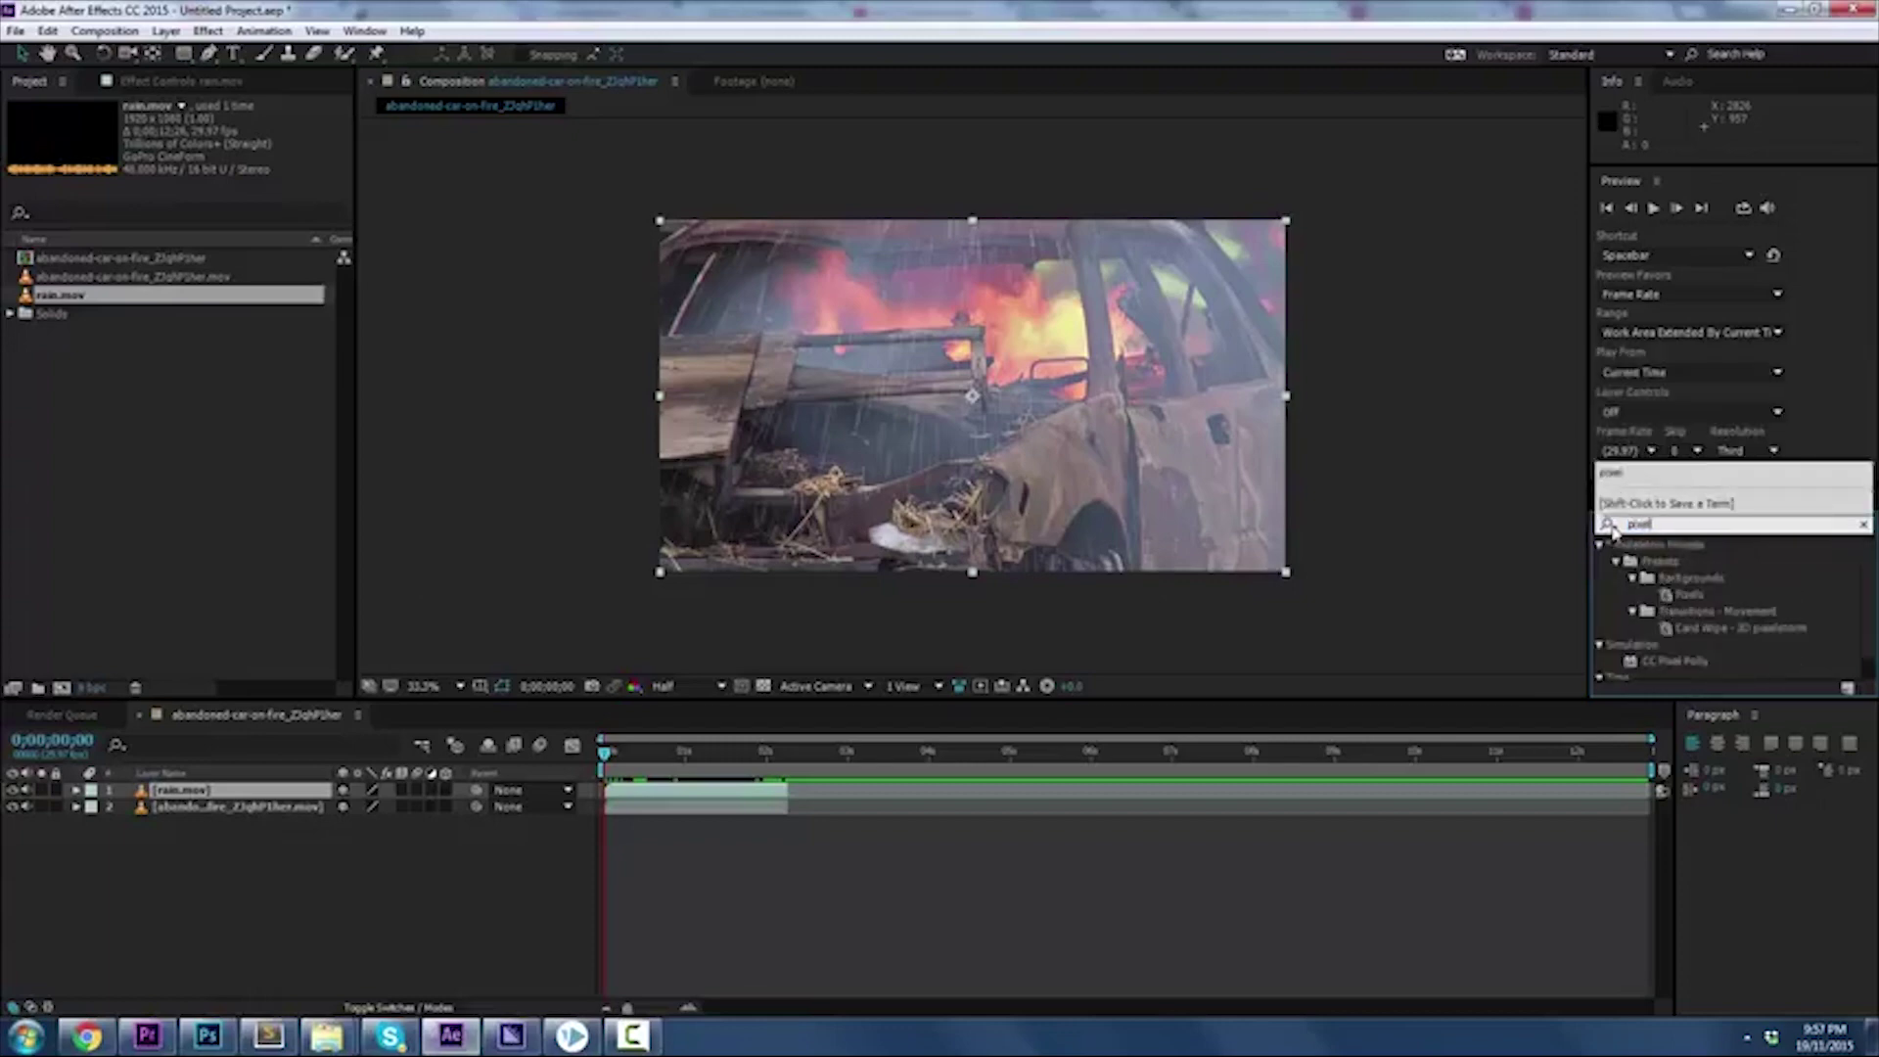
scroll(1790, 651, "down", 1)
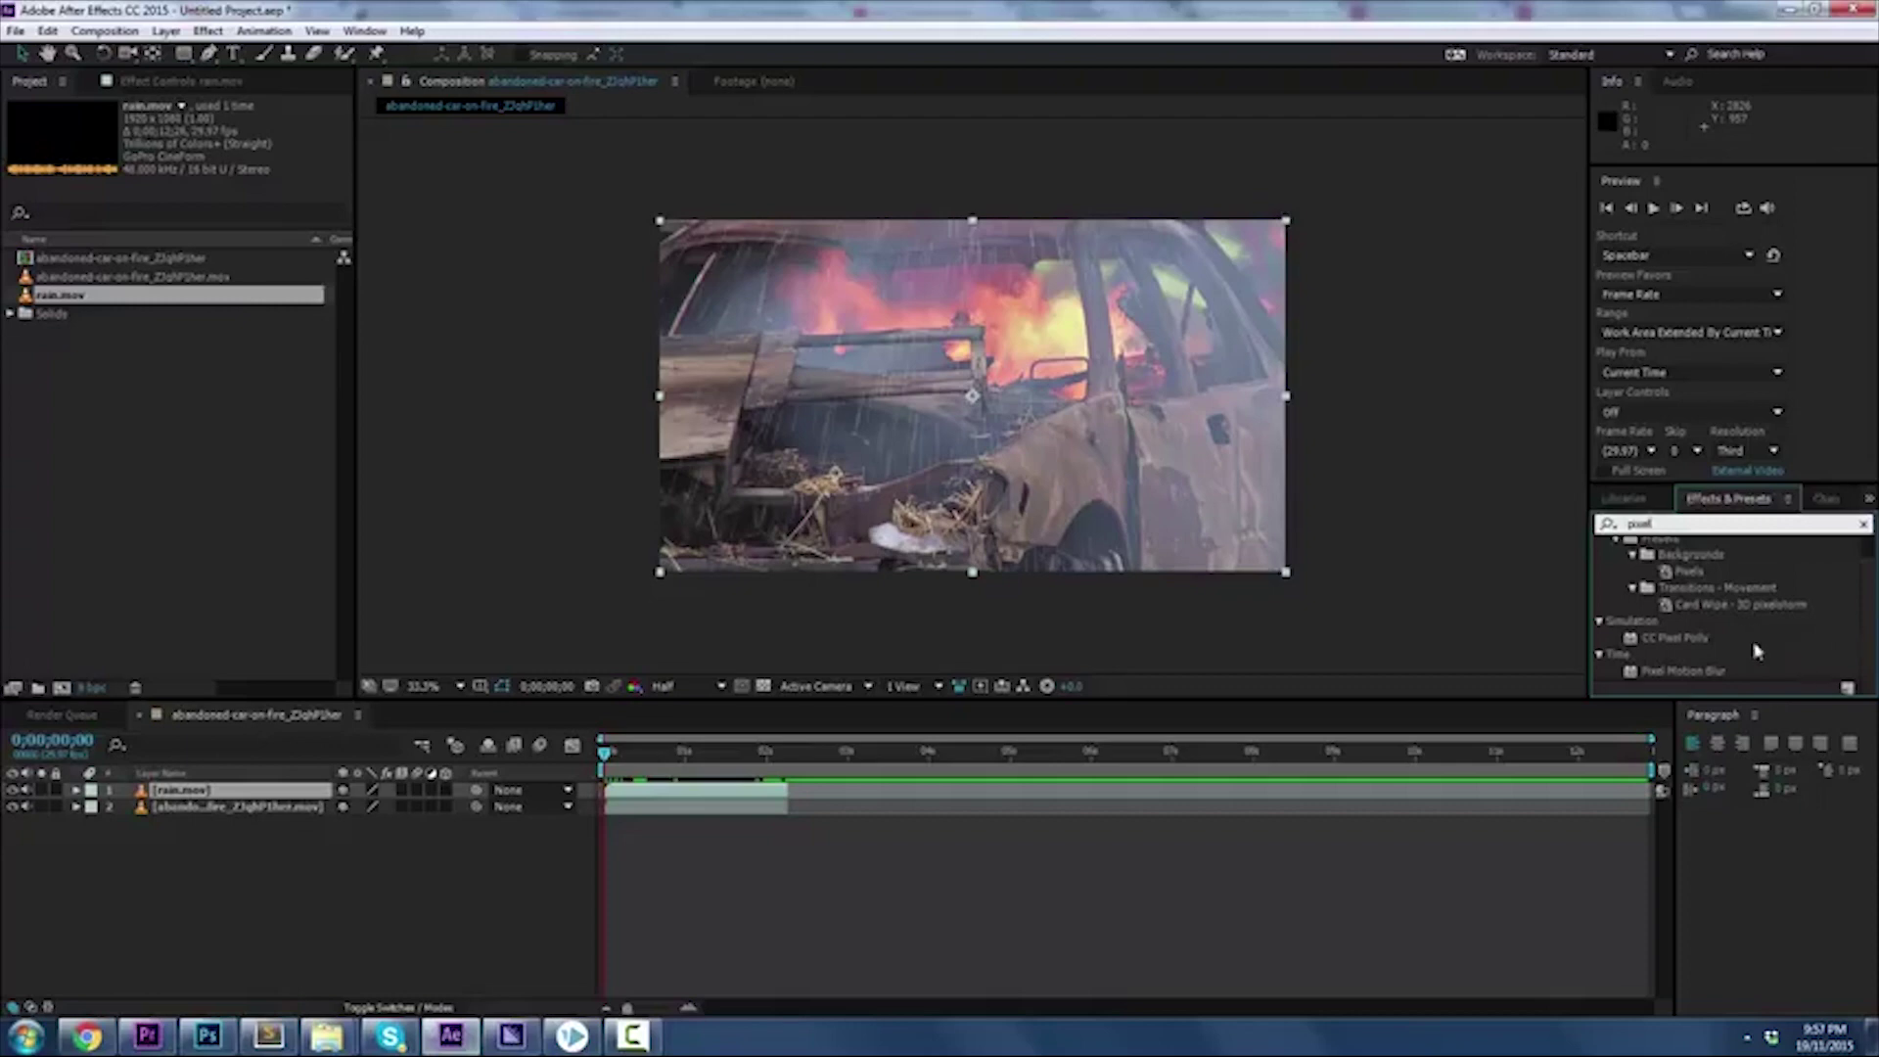
left_click(1681, 671)
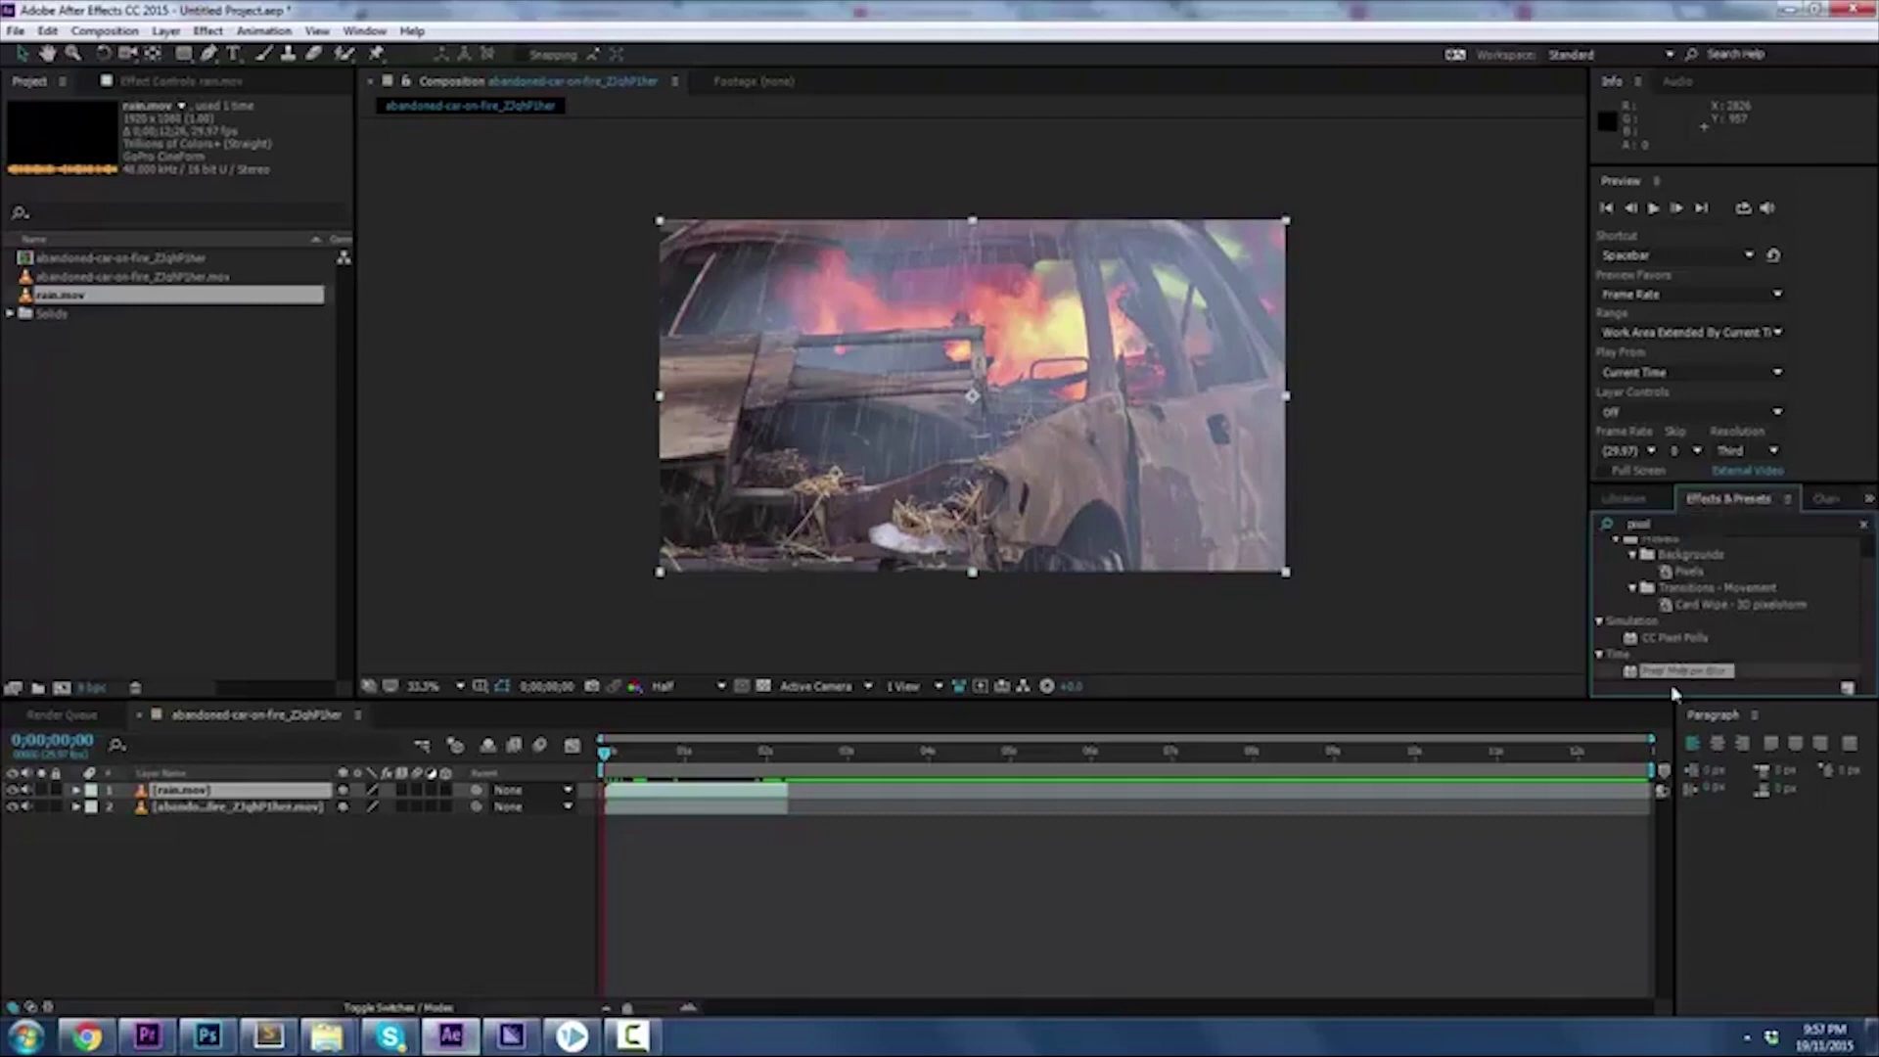
left_click_drag(1680, 675, 196, 790)
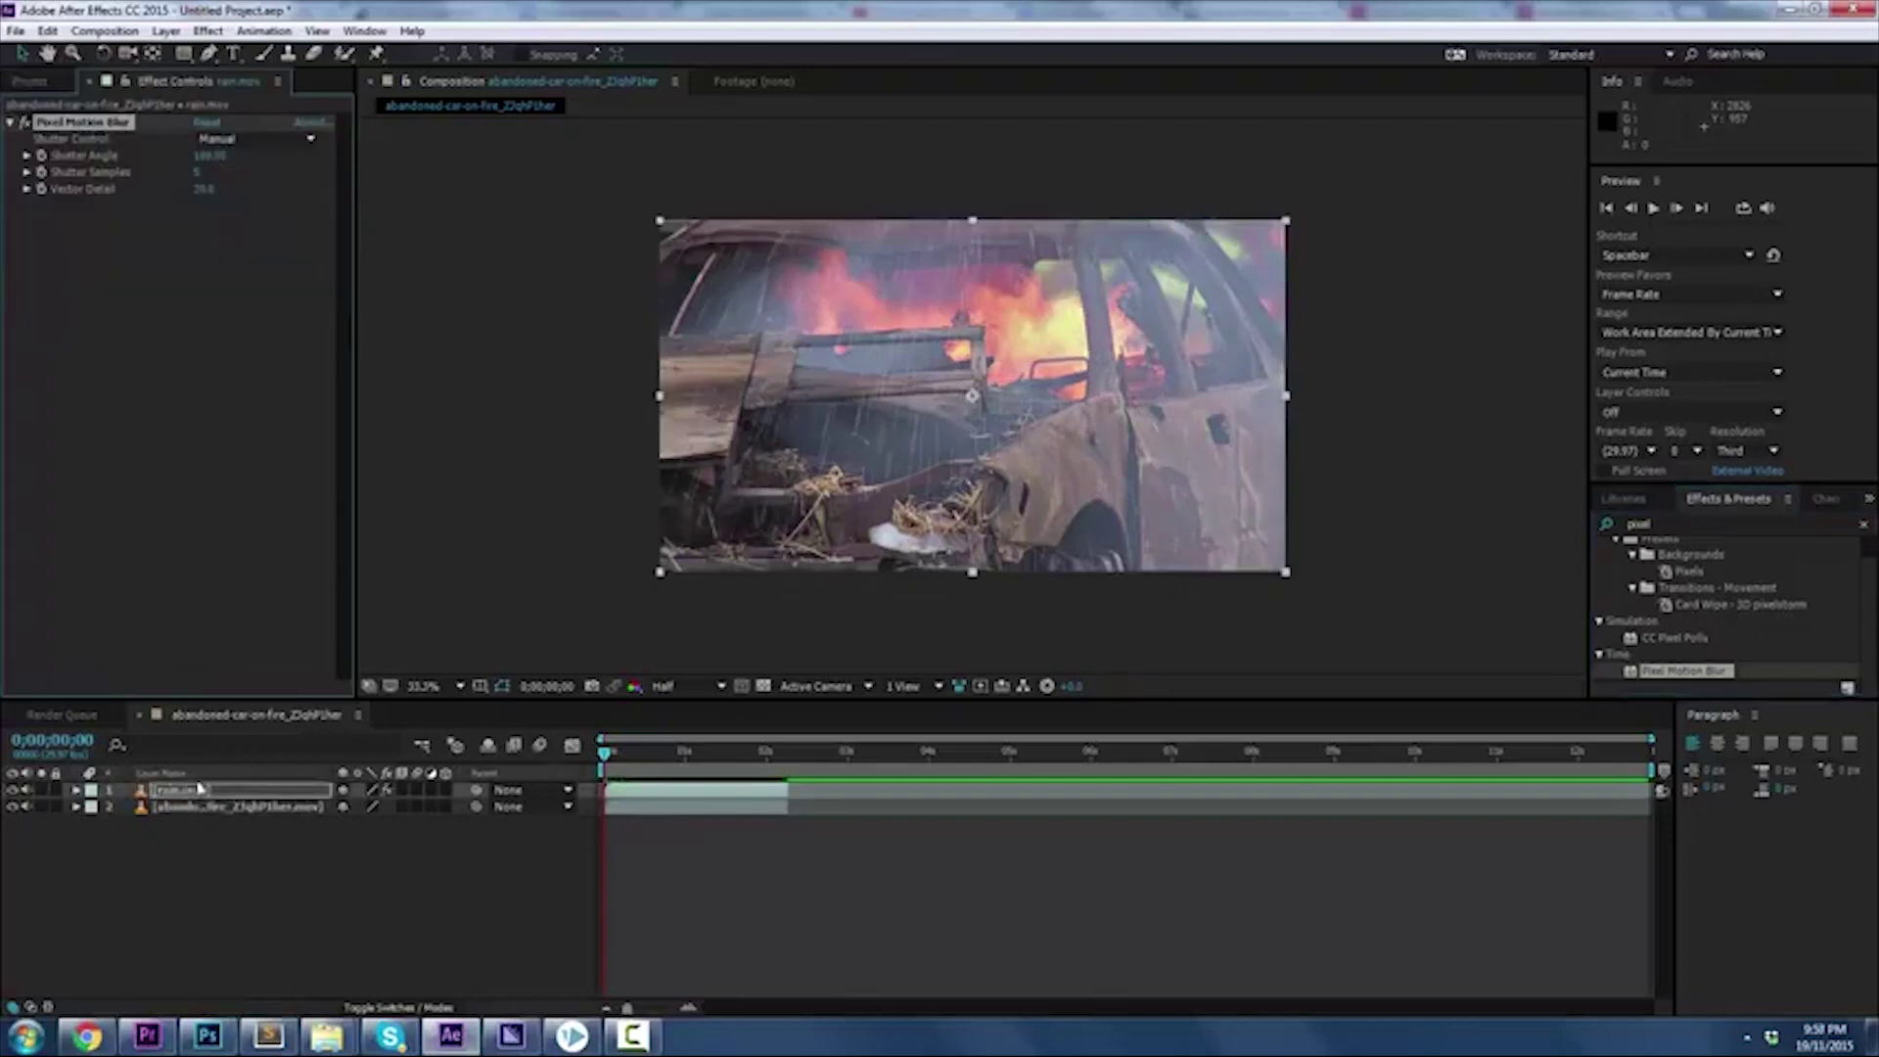
left_click_drag(639, 753, 545, 772)
key("space")
key("space")
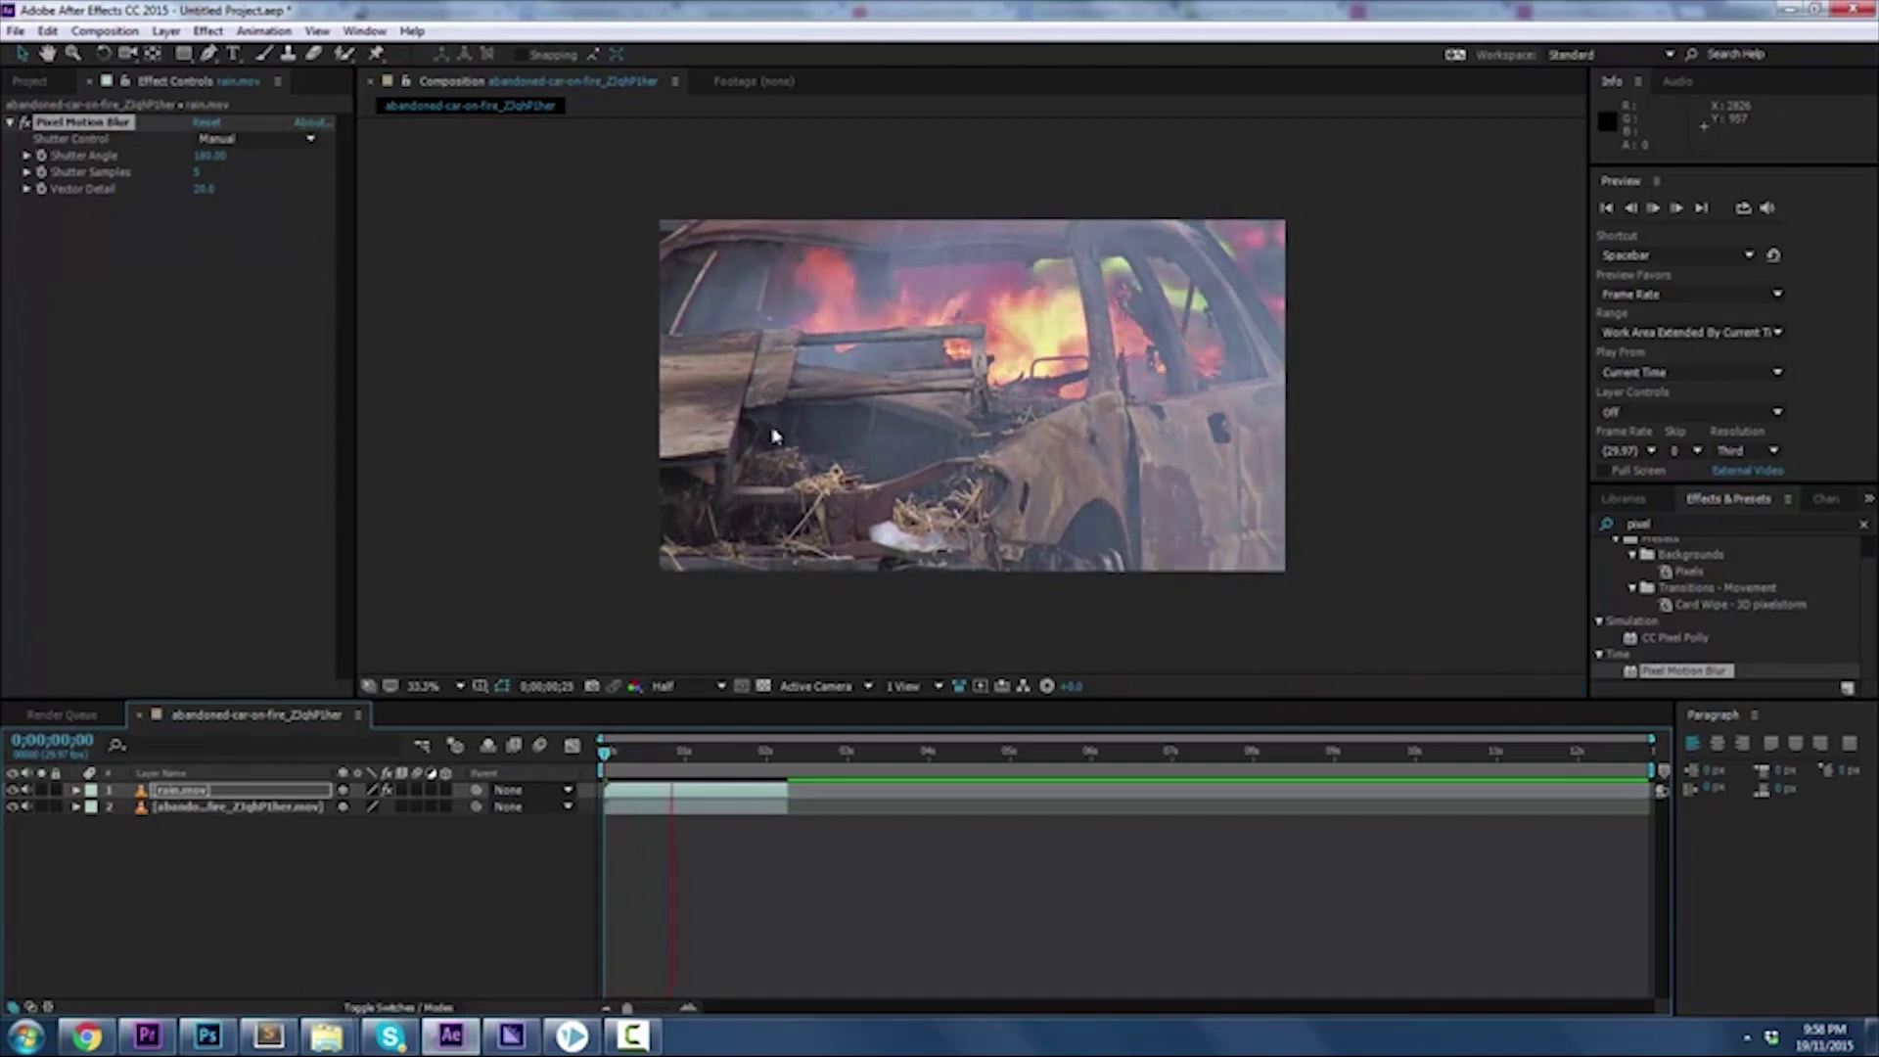
key("space")
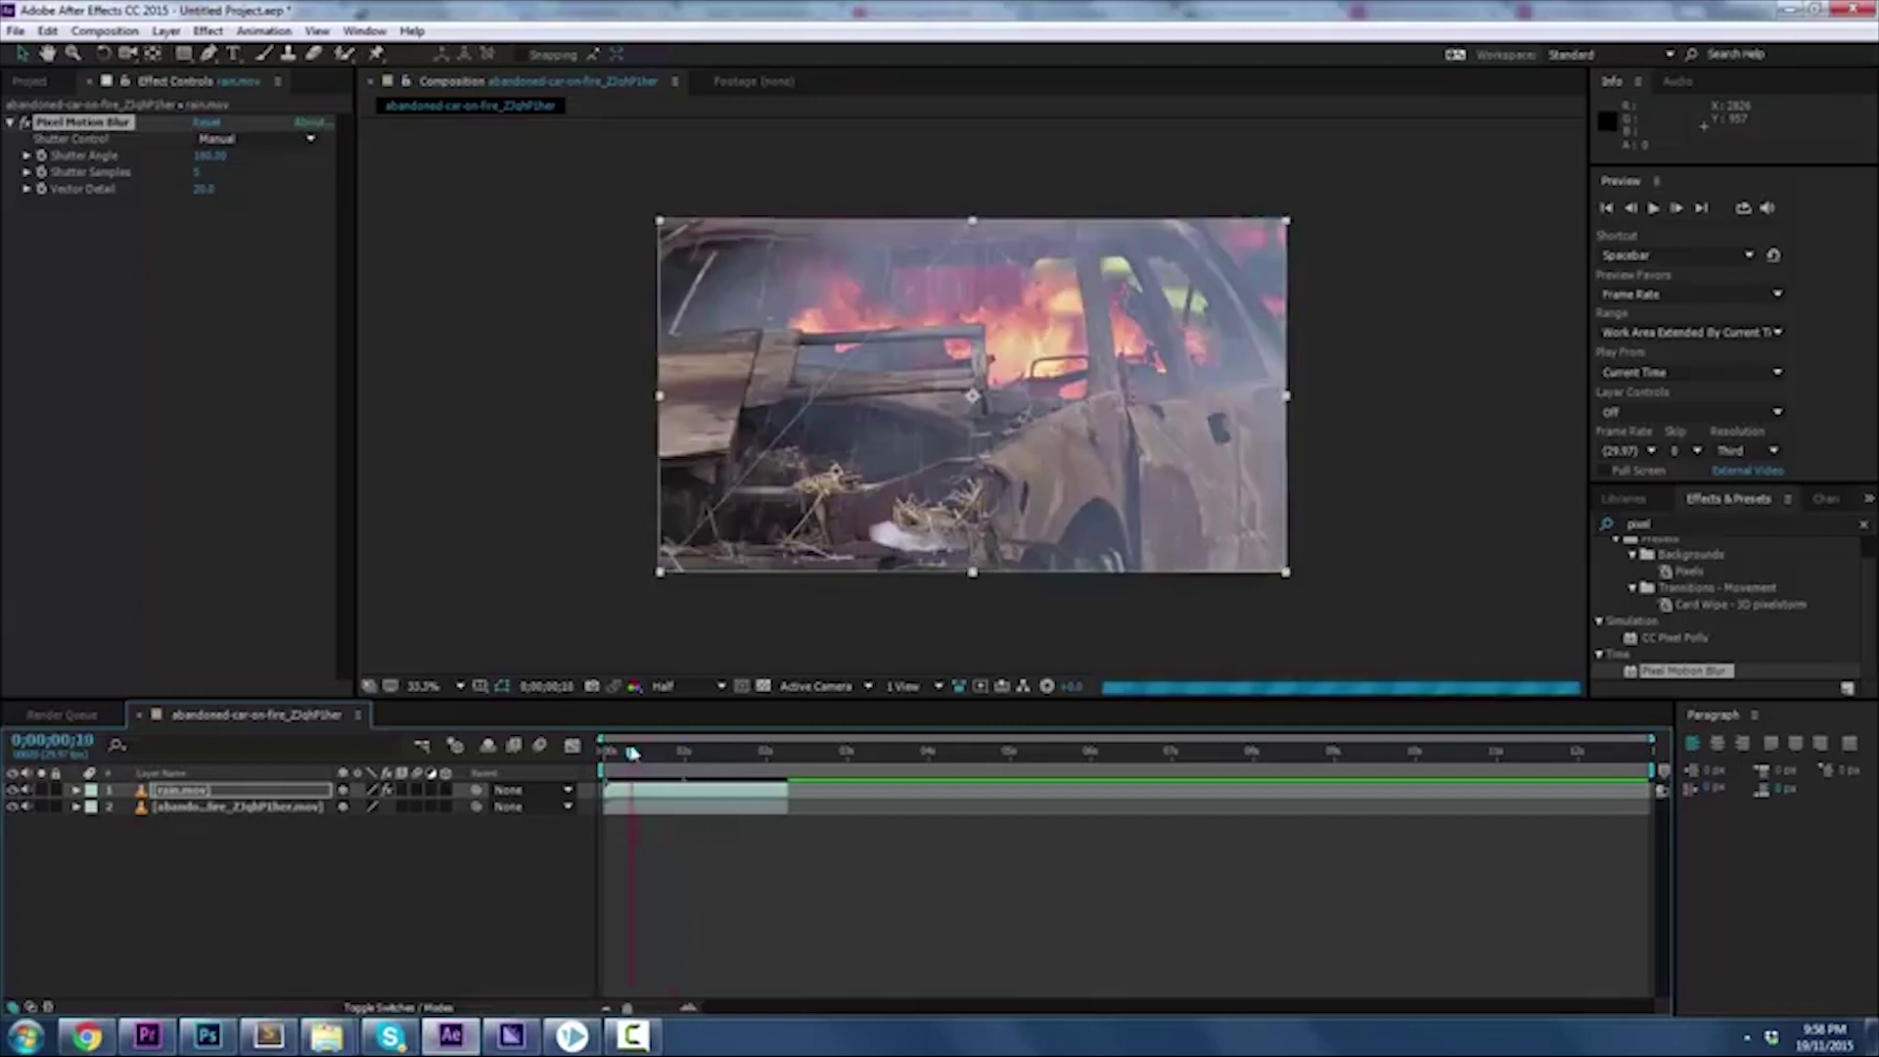
Reveal the rain.mov layer's transform properties, lower its opacity to 59%, and preview the composition
left_click(176, 790)
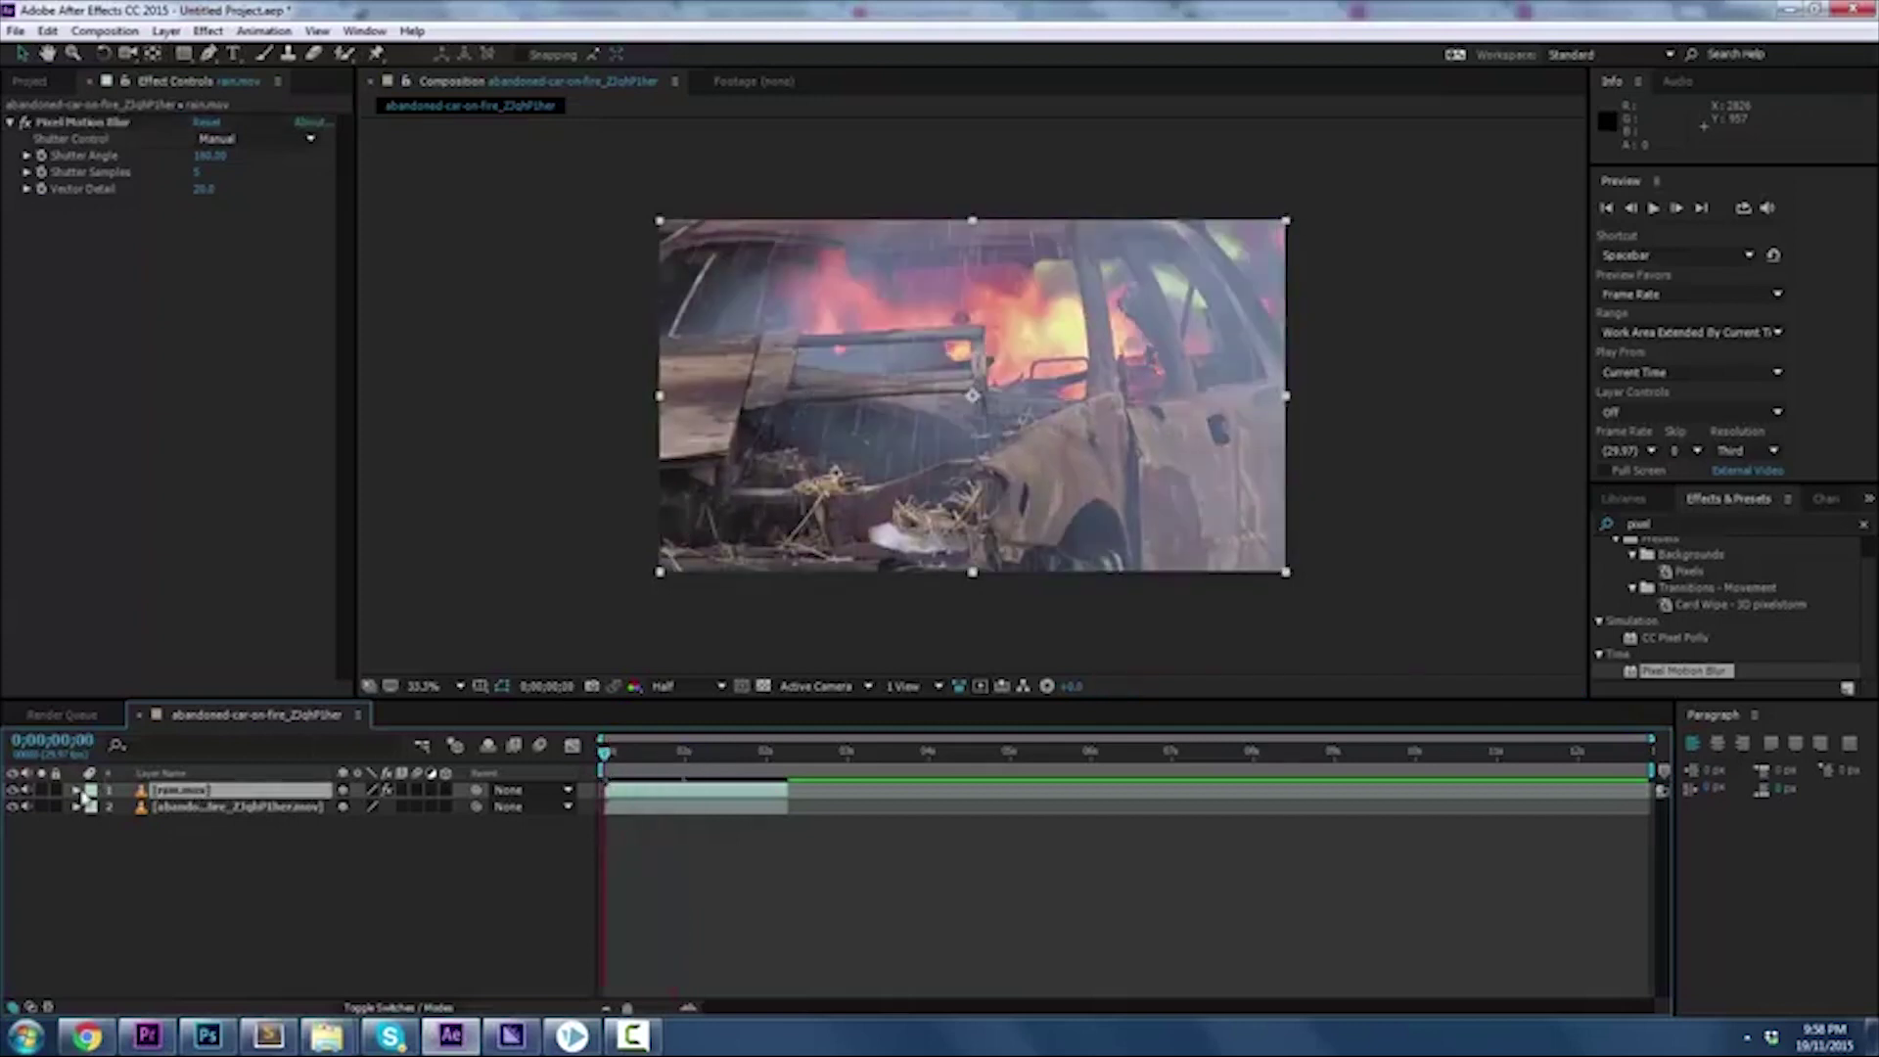
left_click(76, 789)
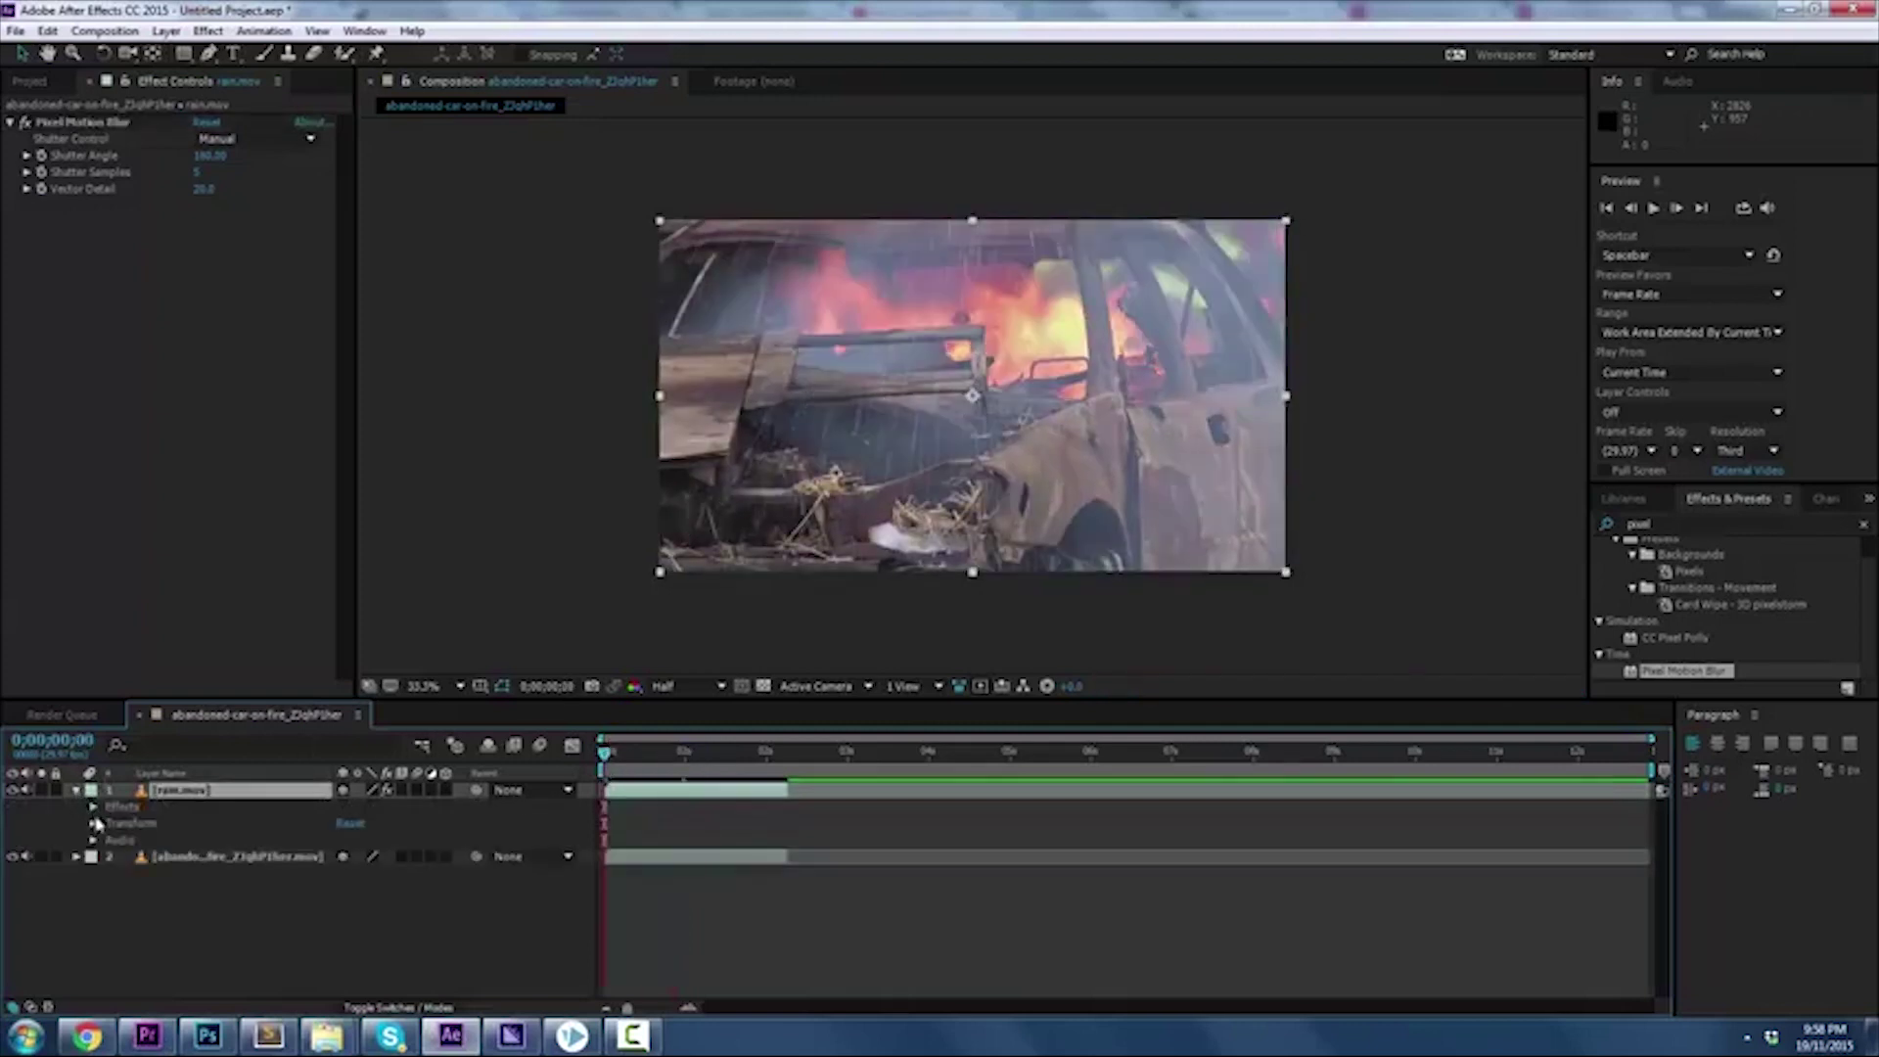
left_click(94, 824)
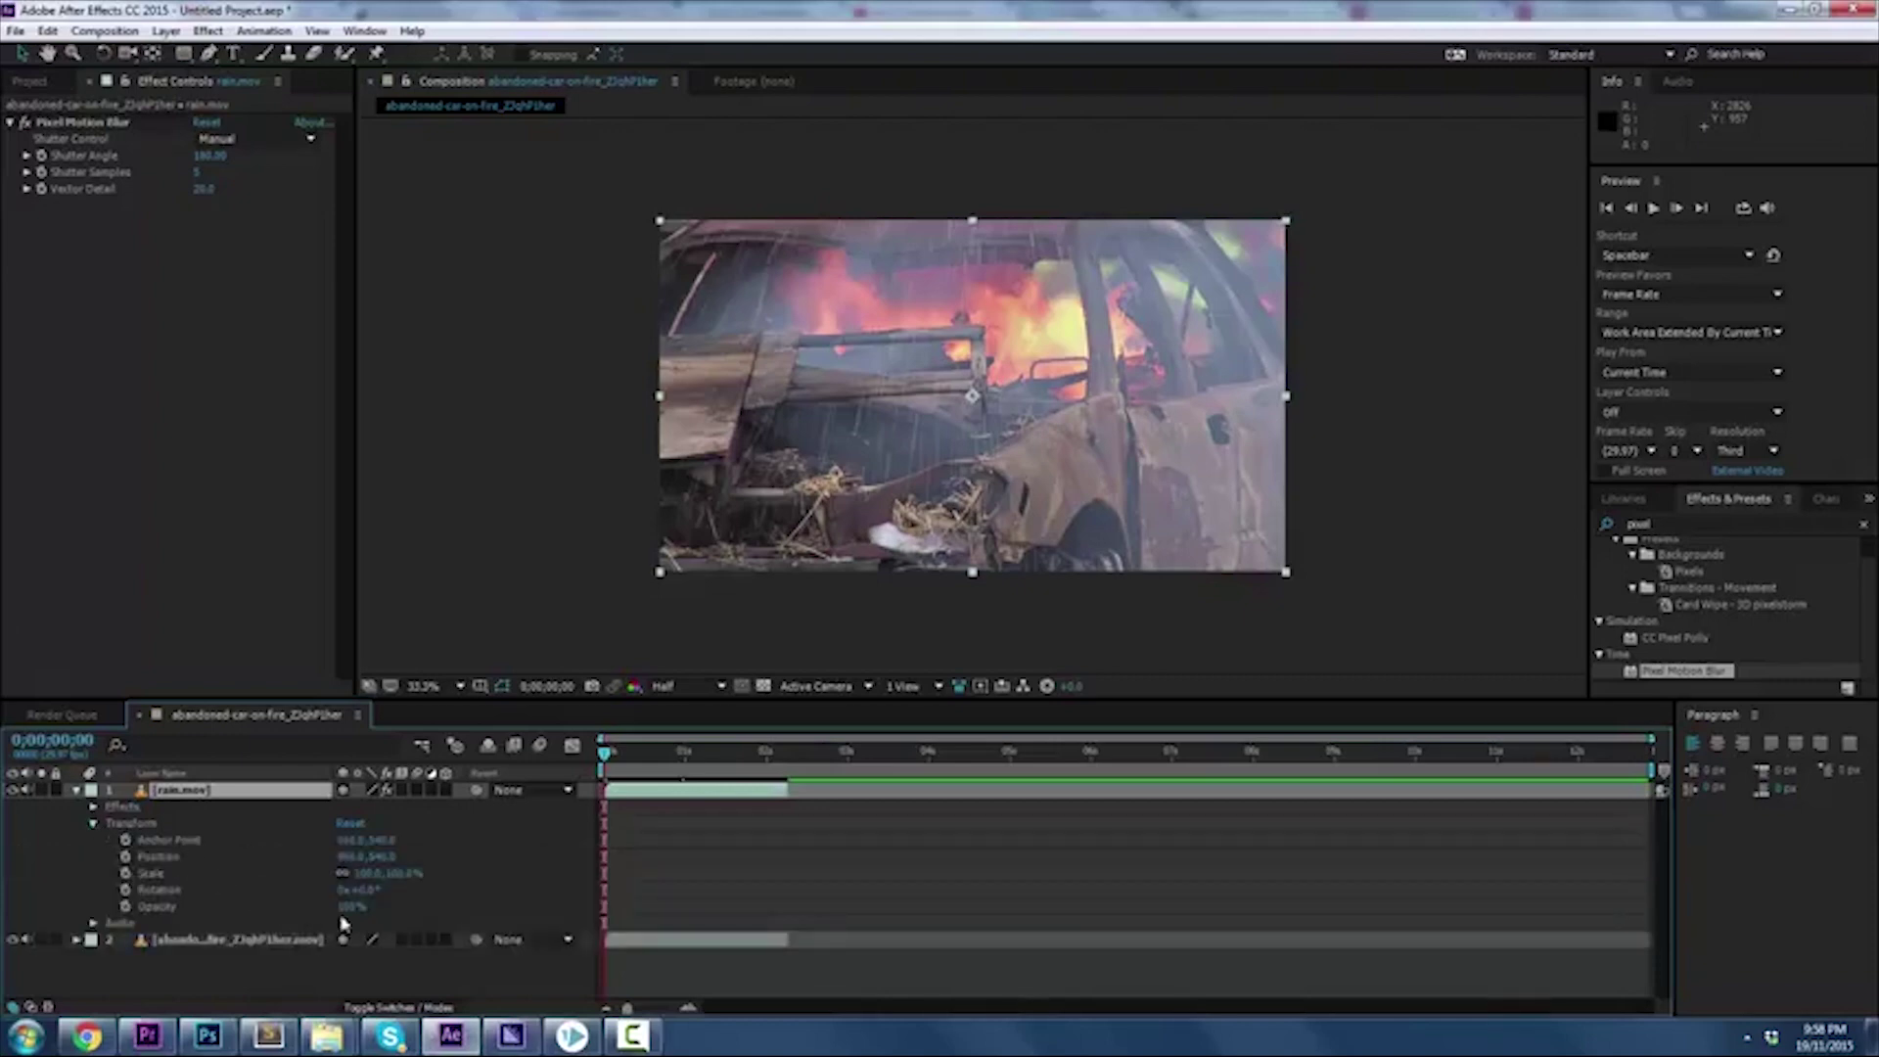
left_click_drag(351, 908, 288, 903)
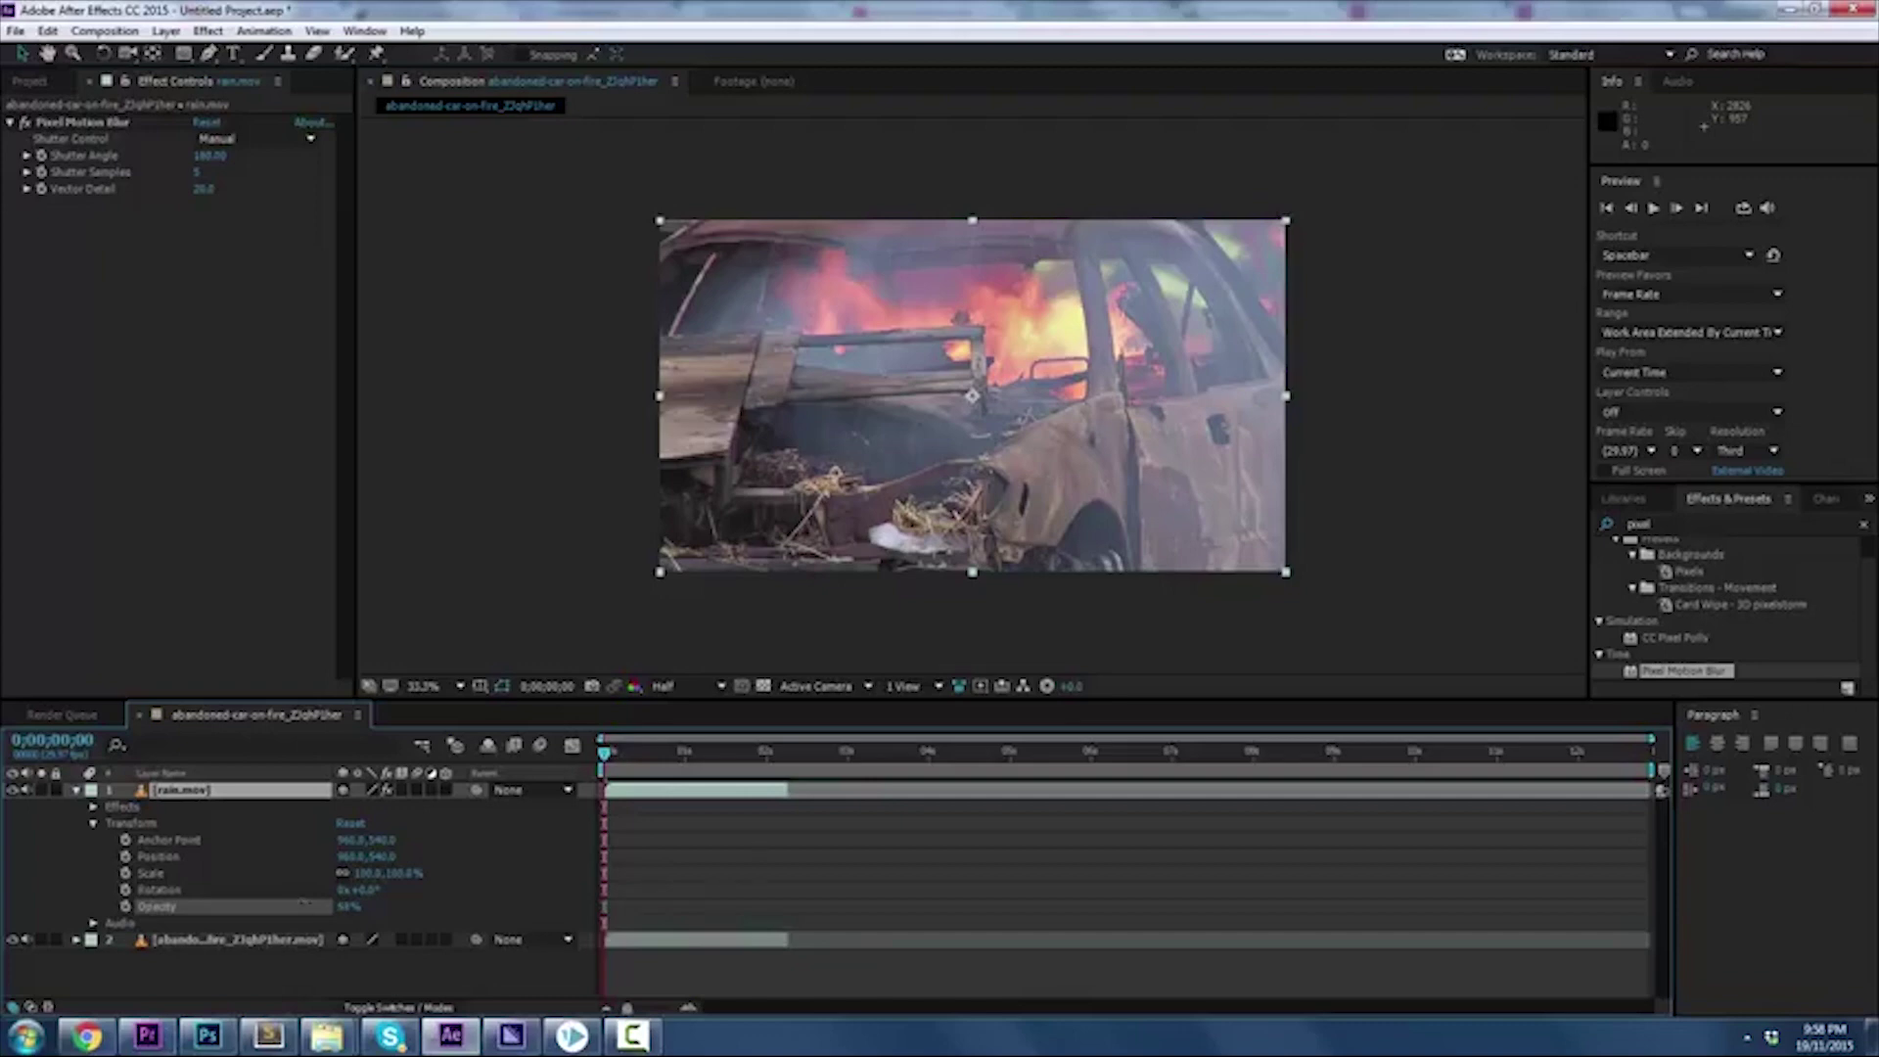
key("space")
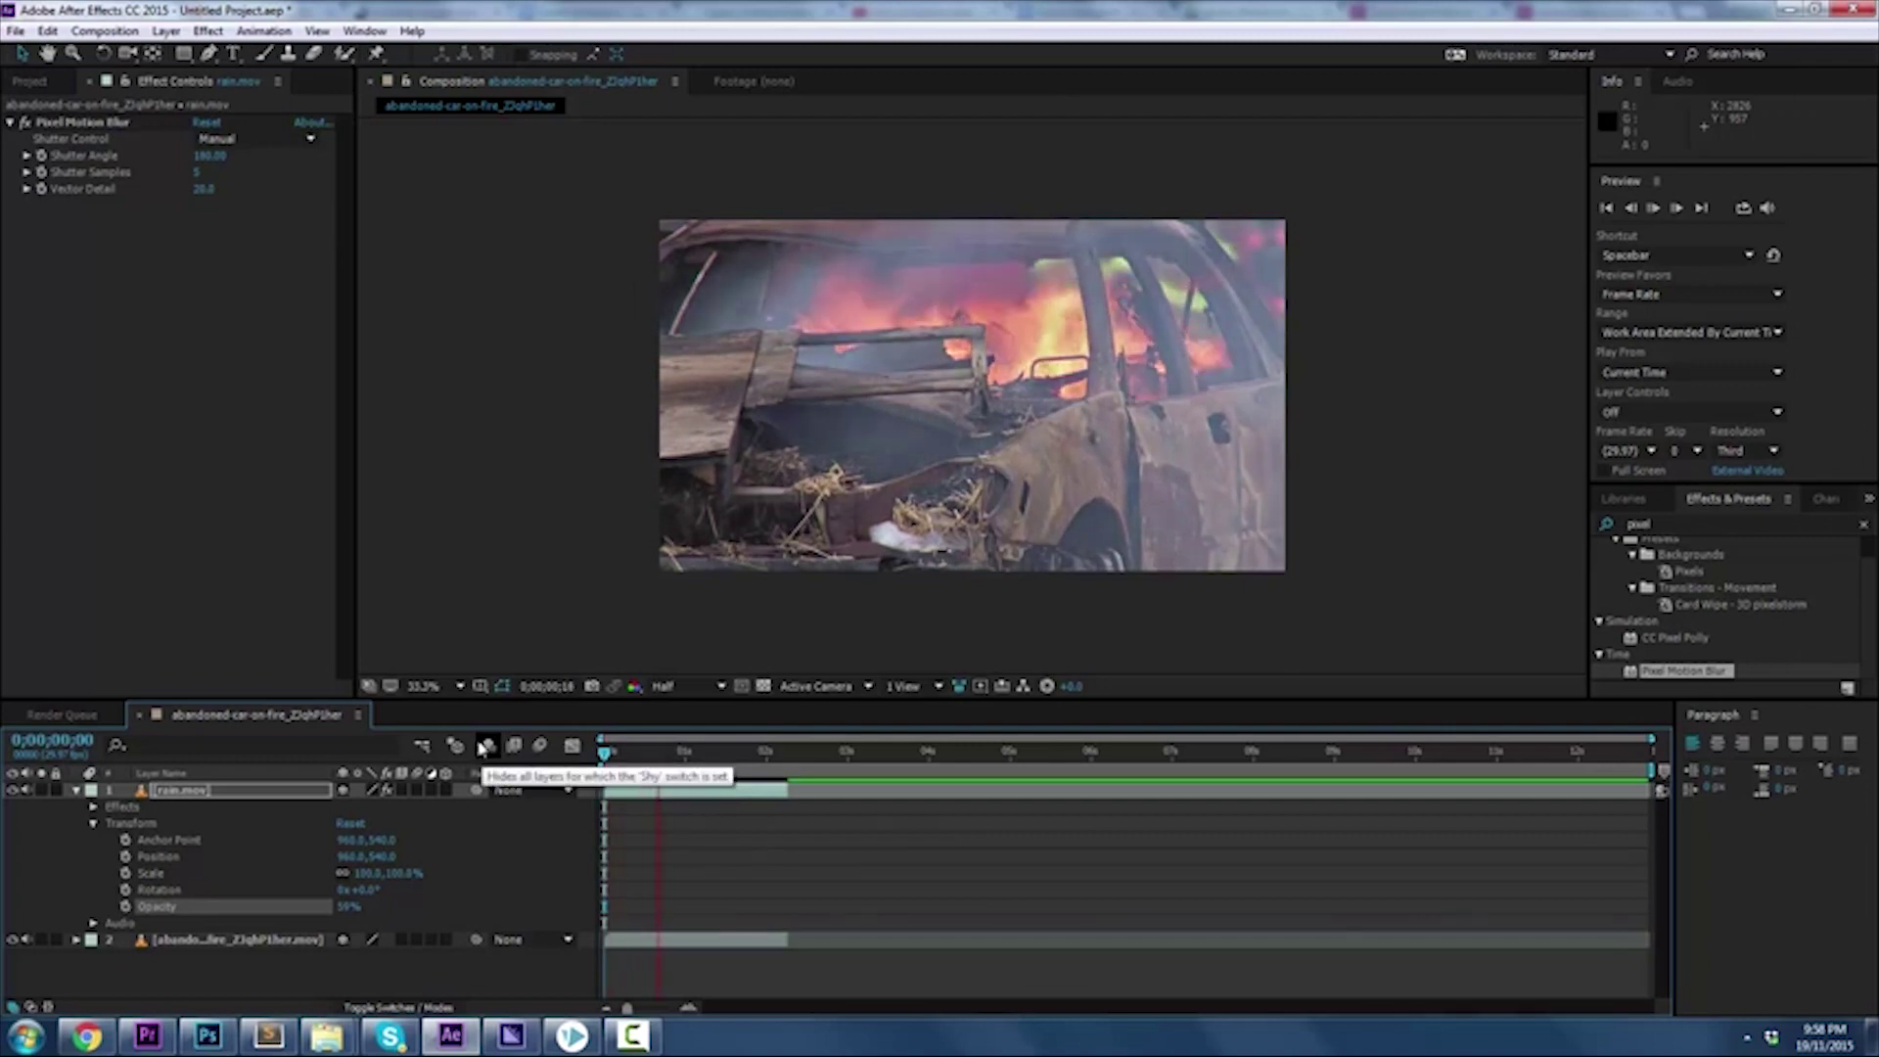
key("space")
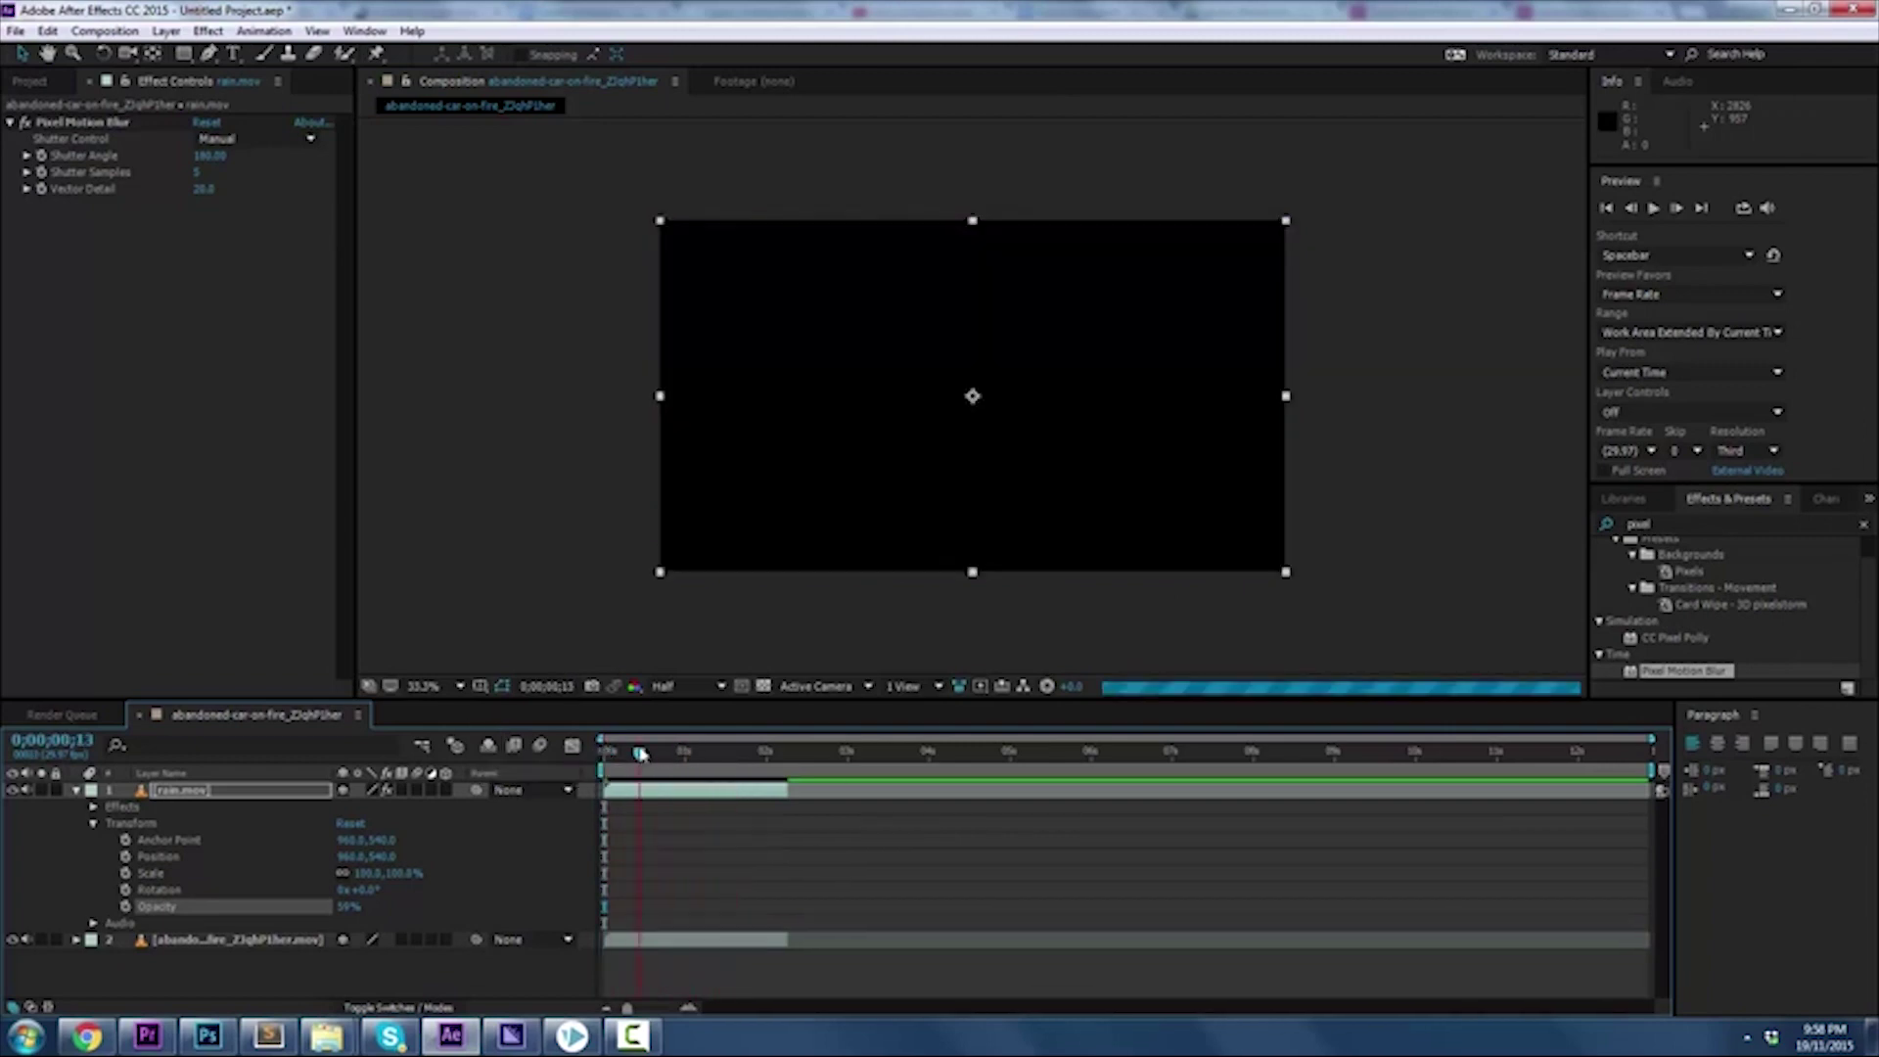
left_click(675, 753)
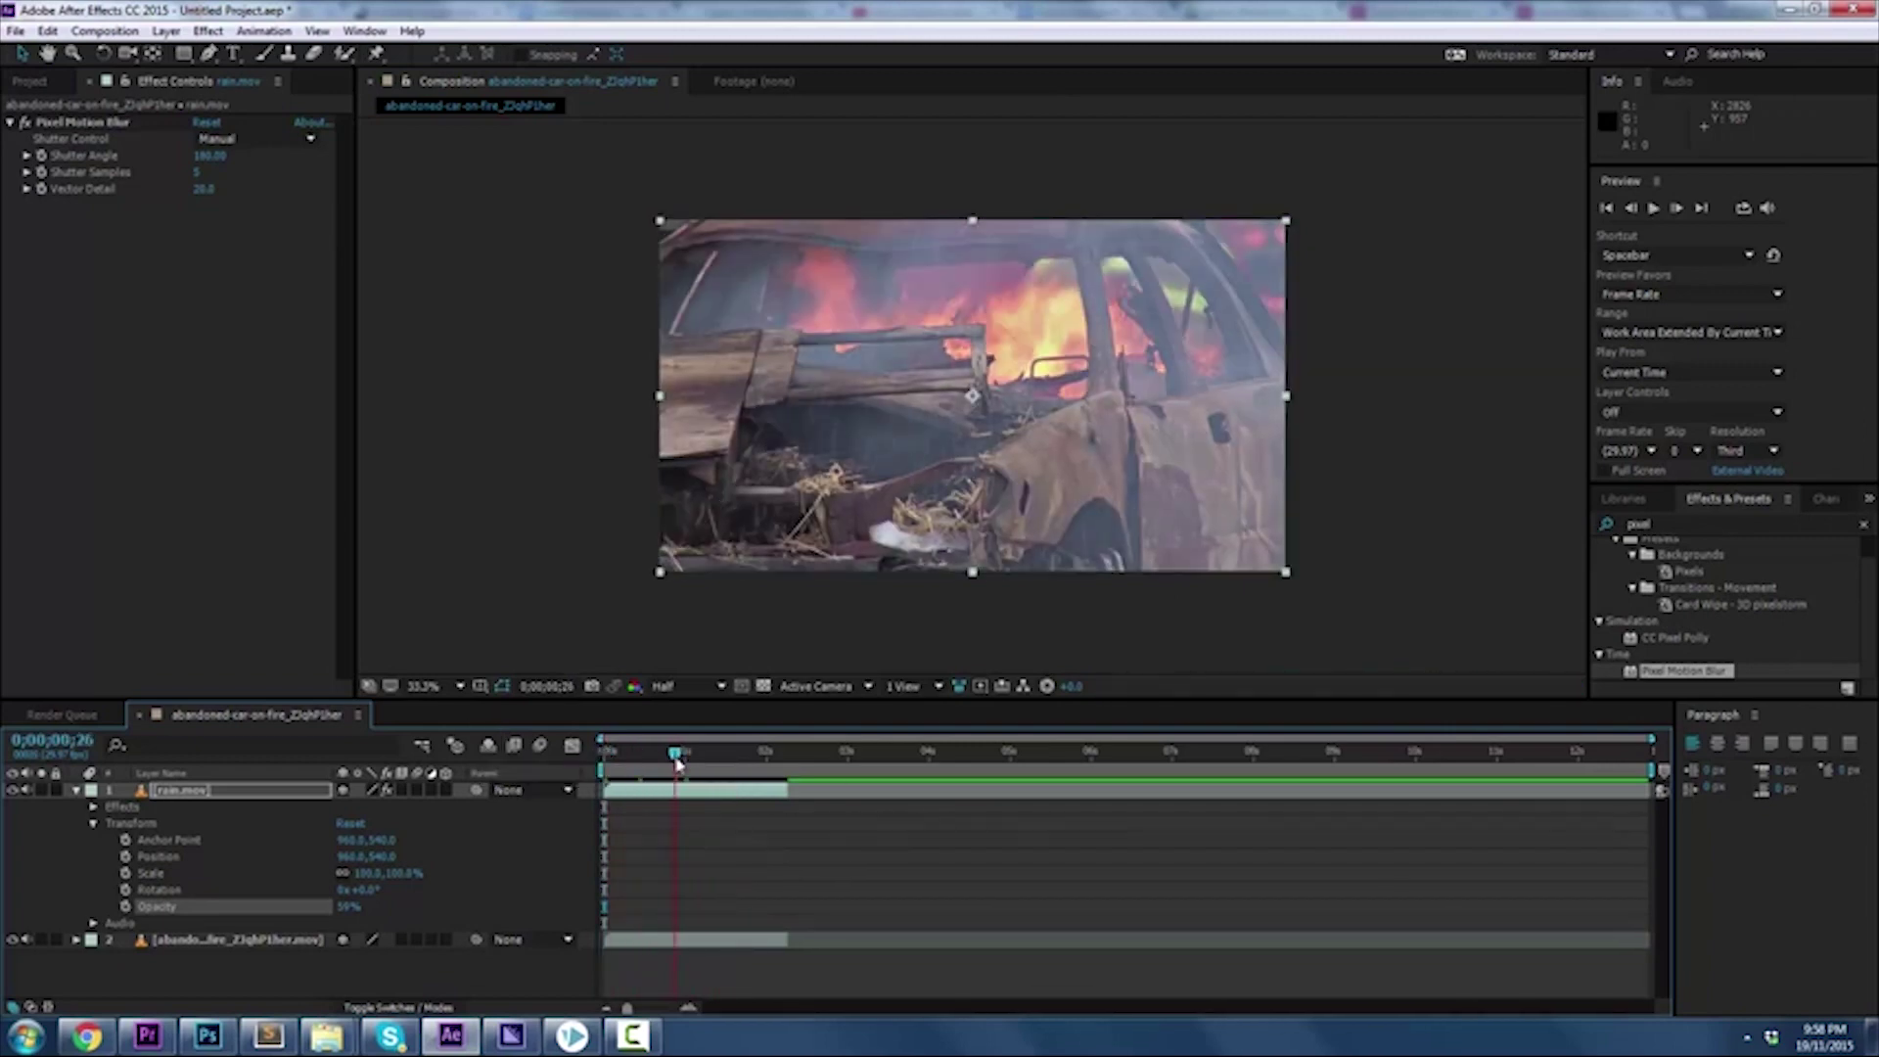
Raise the rain.mov layer's opacity to 71% and preview the composition from the start
left_click_drag(348, 906, 486, 849)
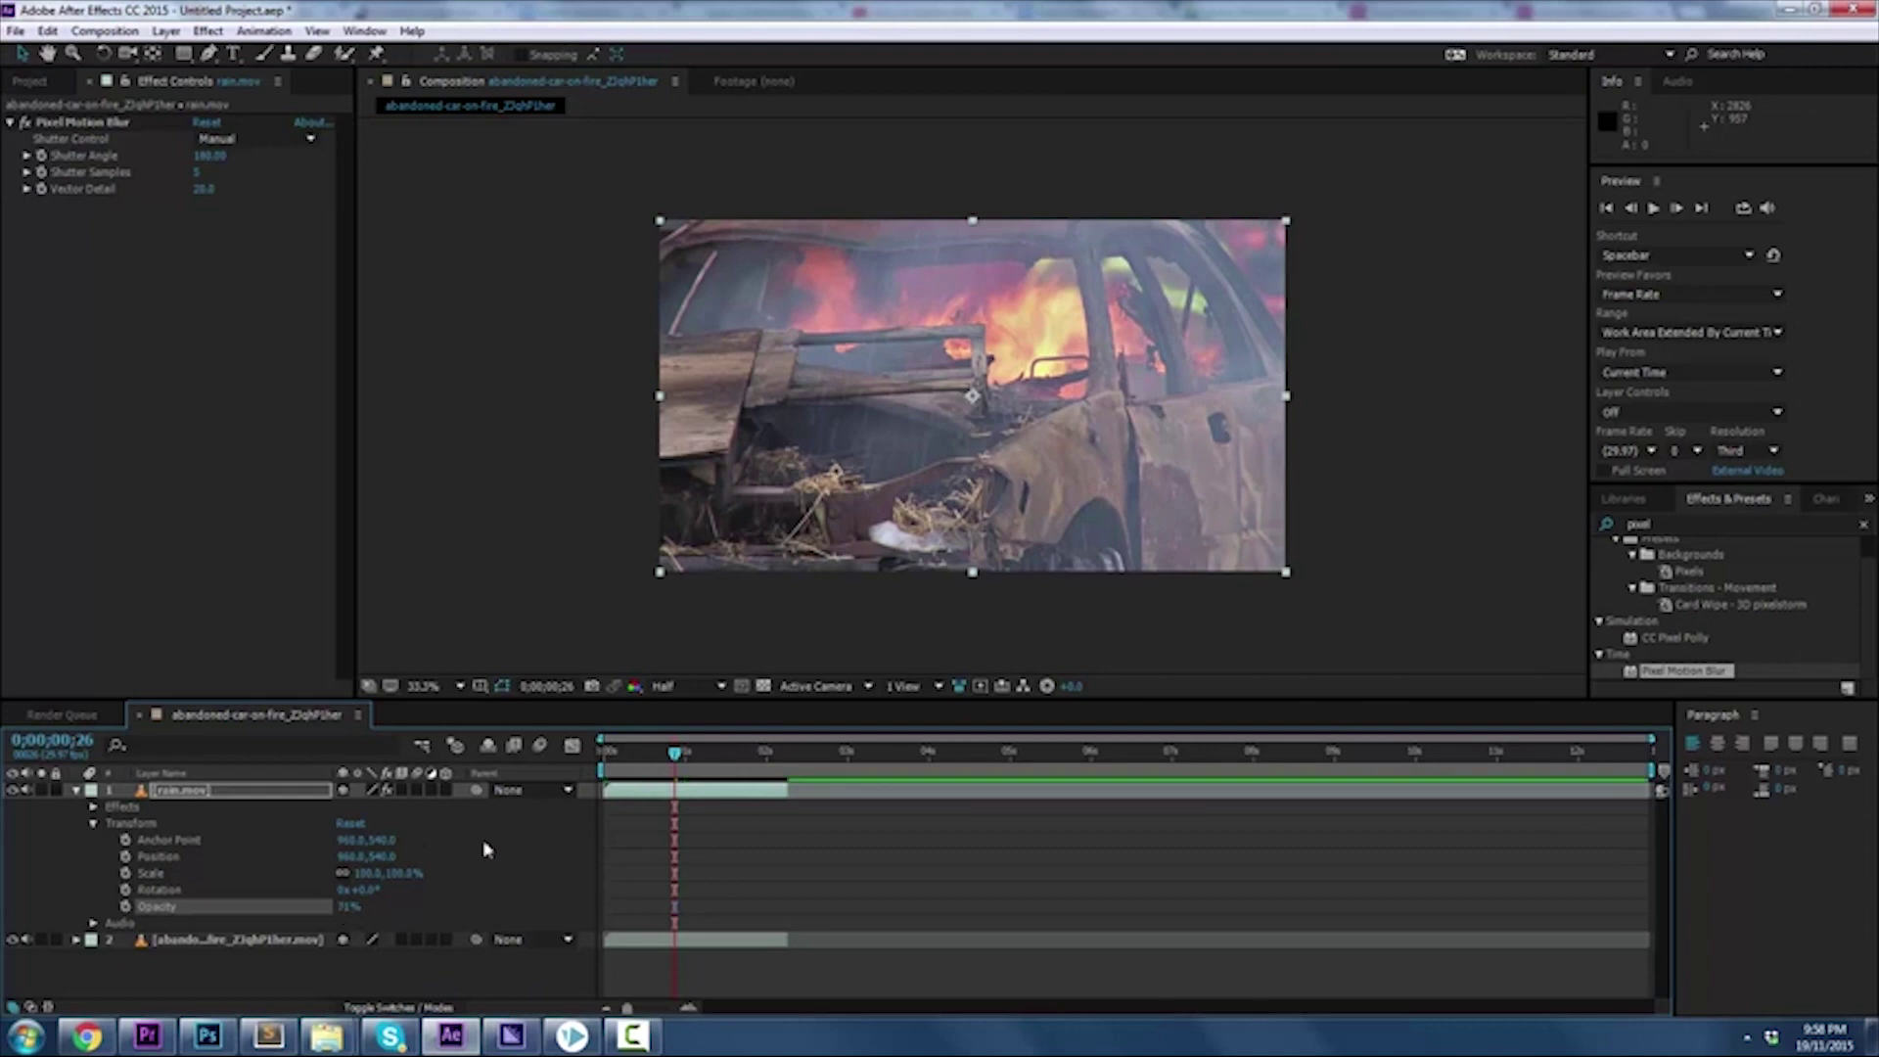
key("Home")
key("space")
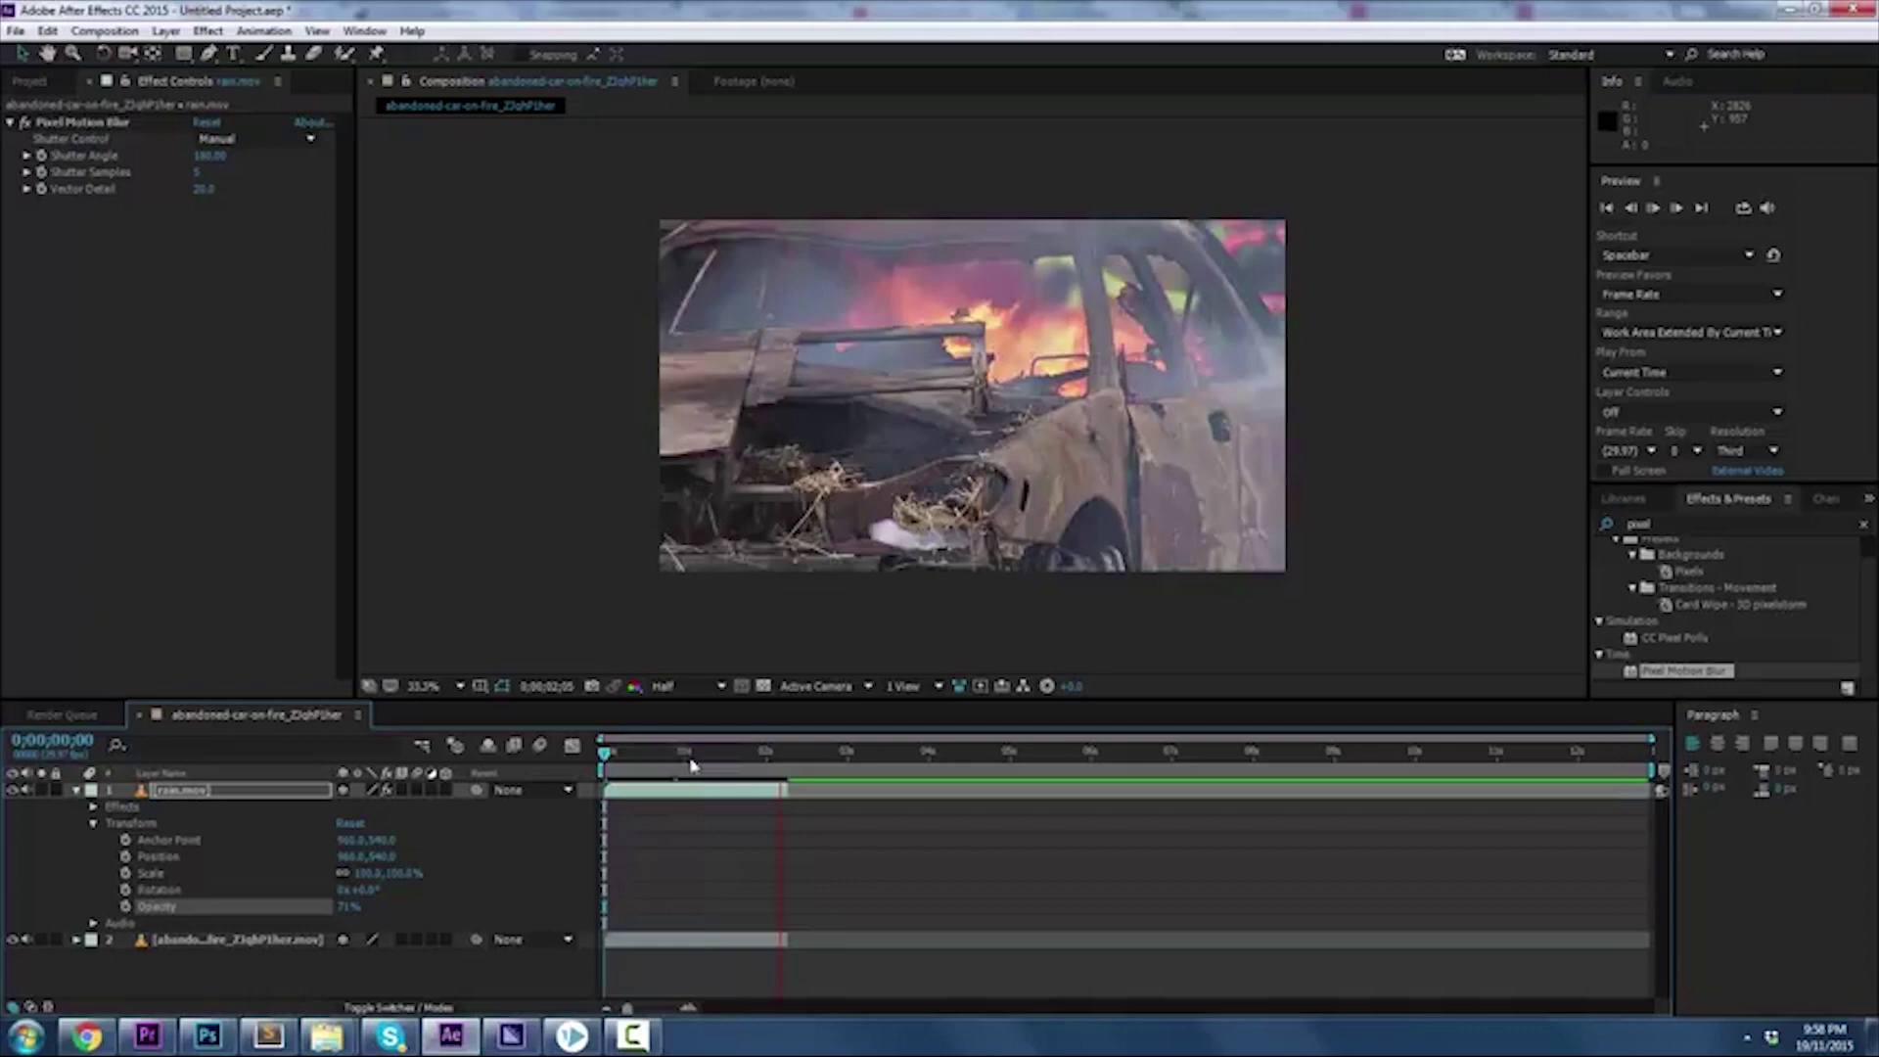
left_click(613, 752)
left_click_drag(613, 751, 601, 752)
Try rotating the rain.mov layer to 24° and preview the slanted rain
left_click(156, 889)
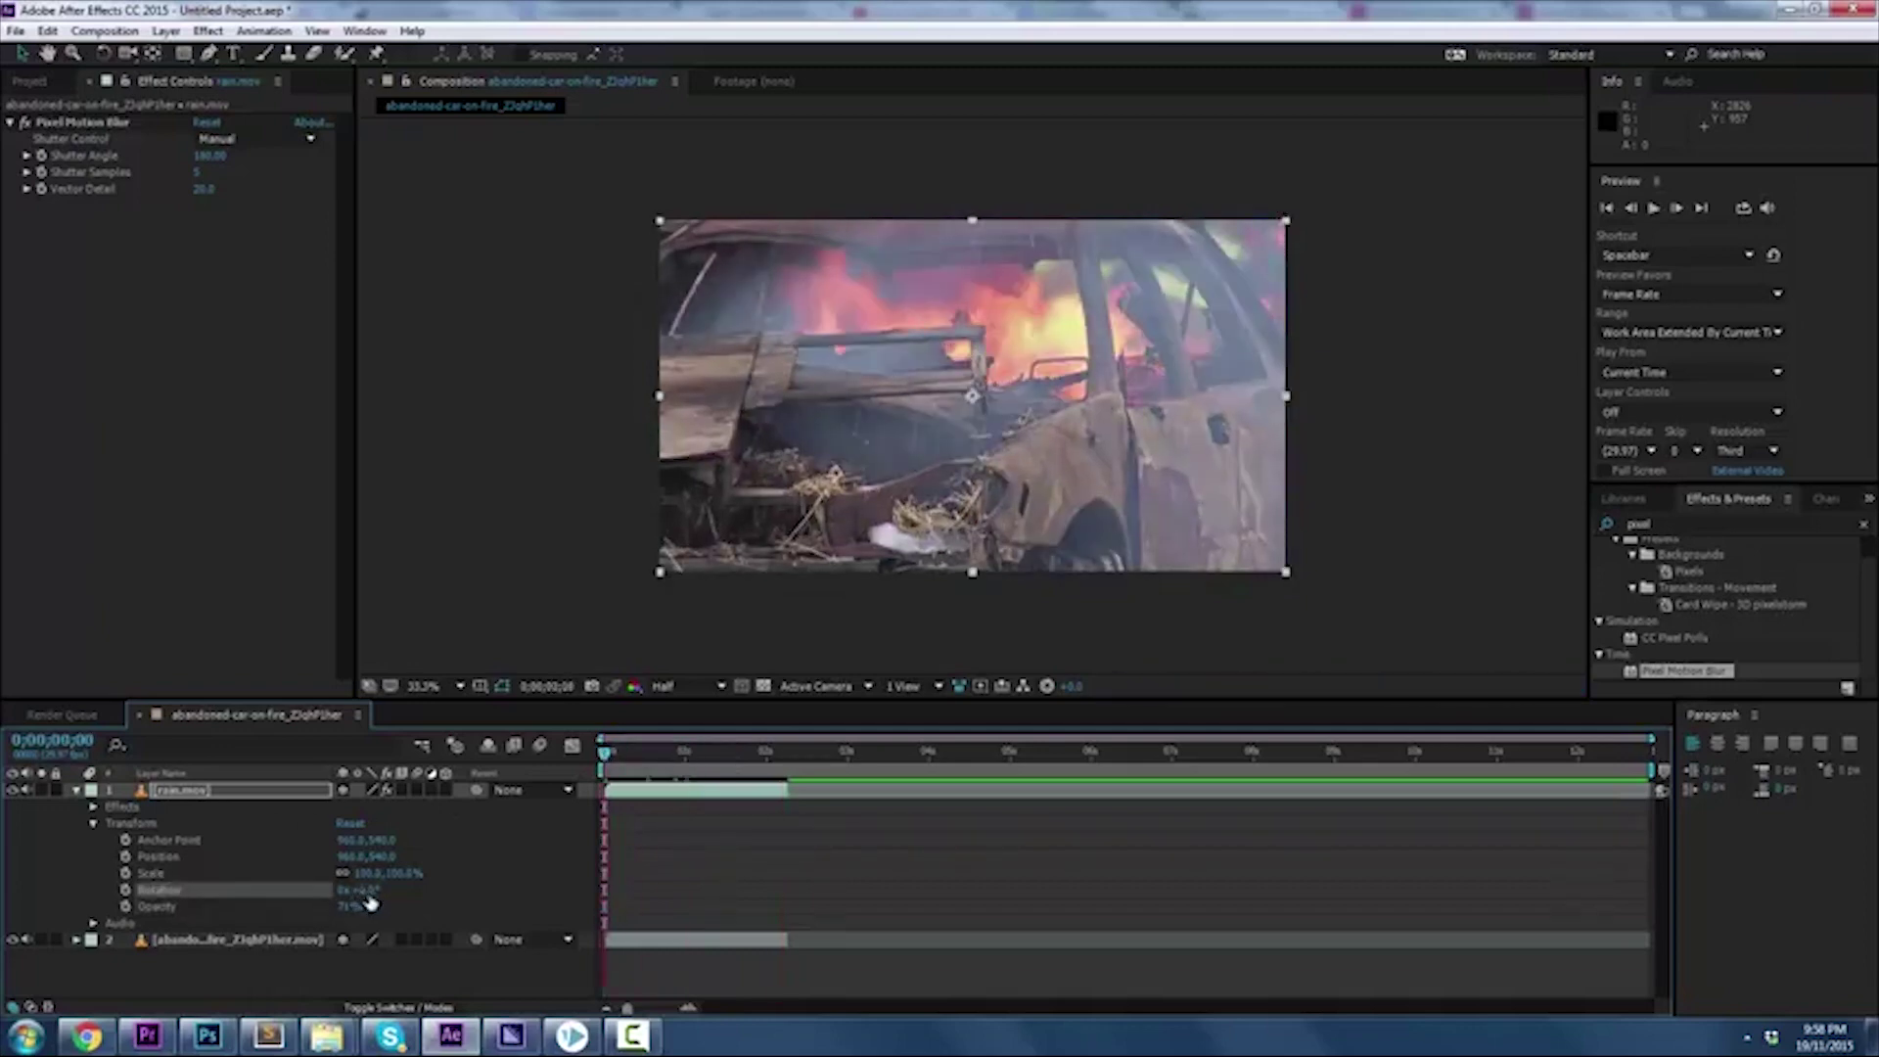
left_click_drag(366, 892, 394, 893)
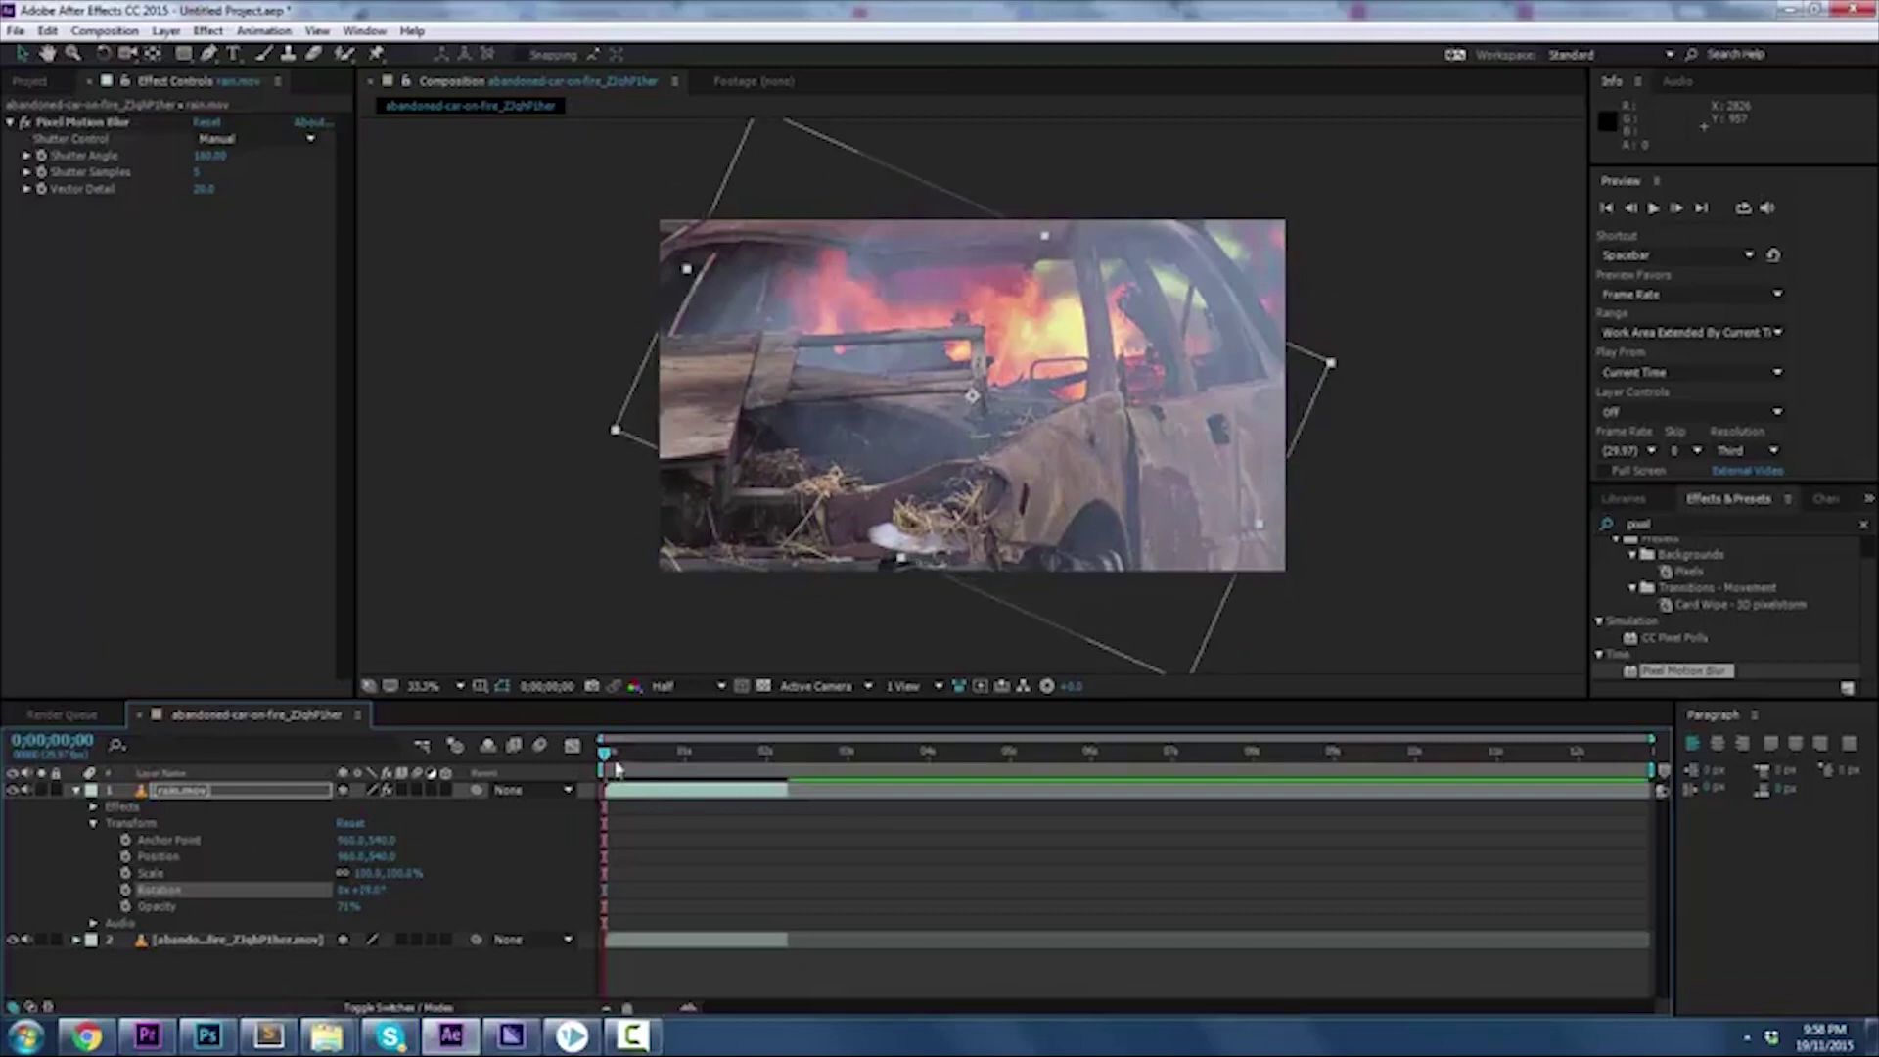
left_click_drag(617, 769, 666, 765)
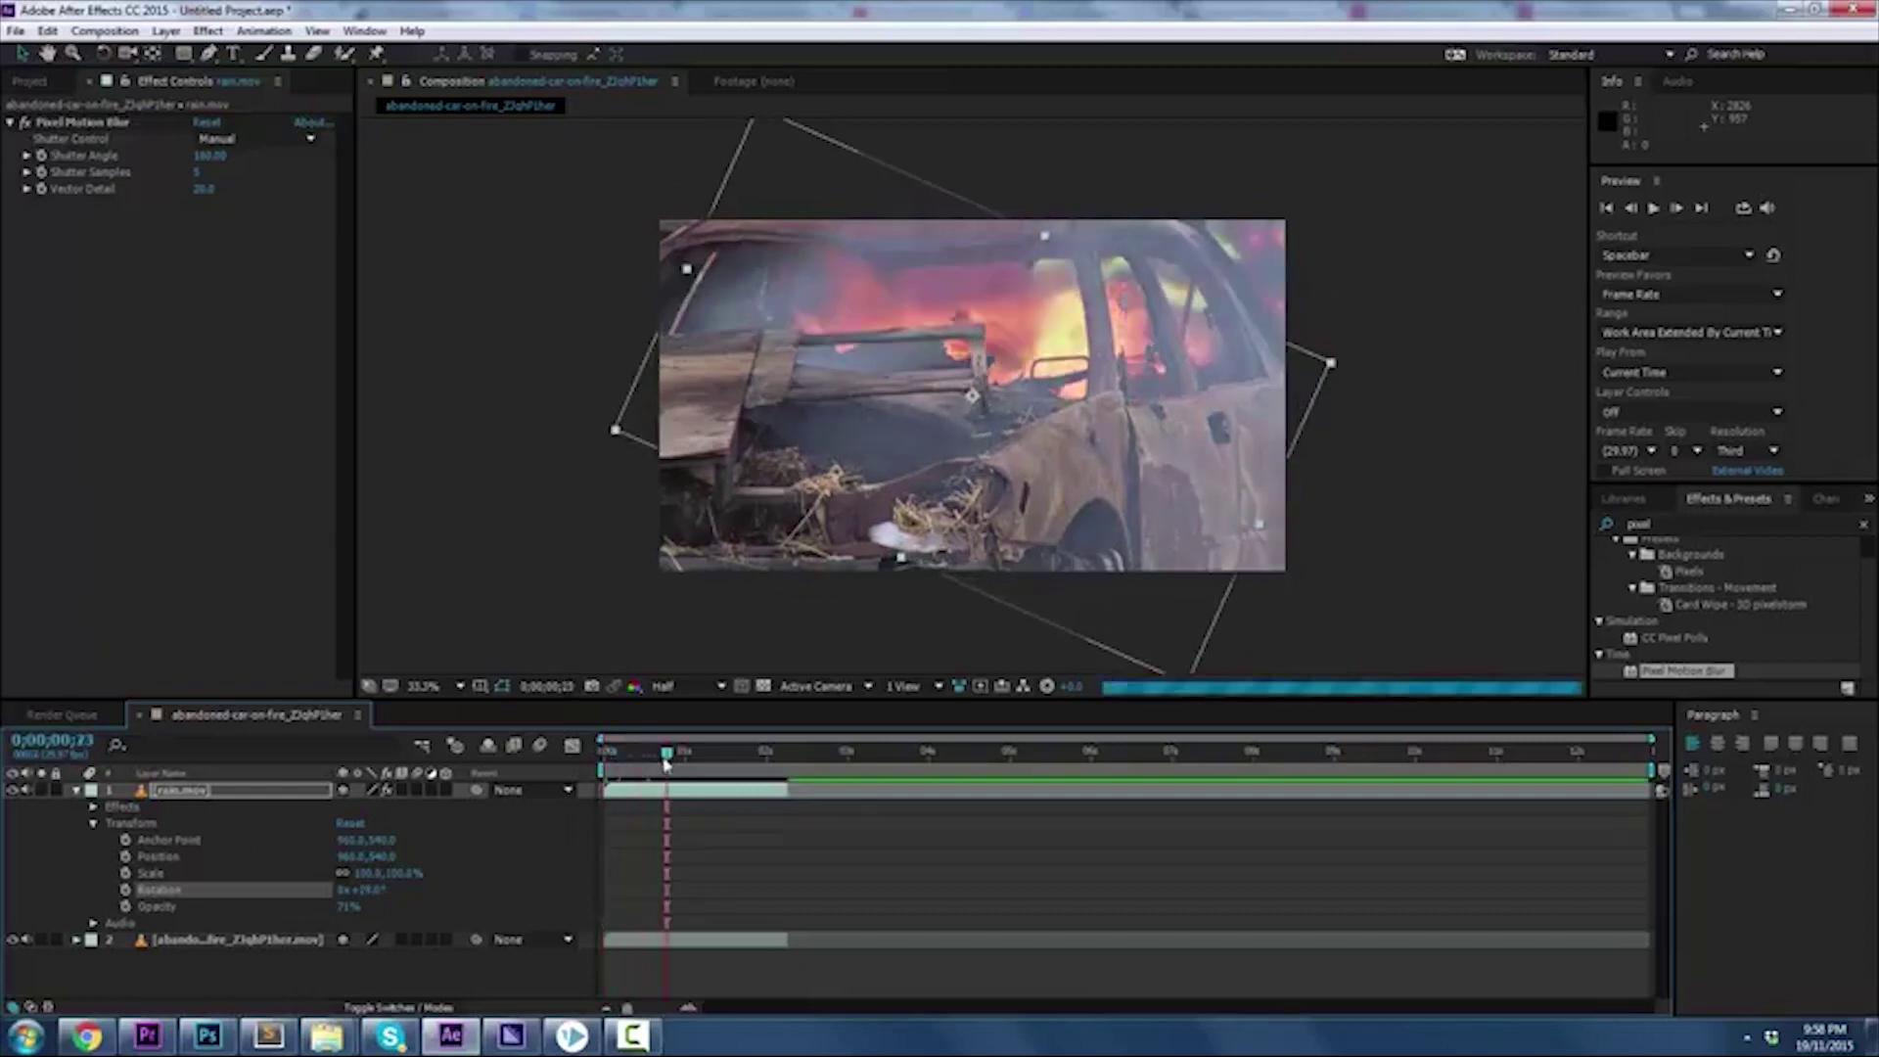
left_click(479, 544)
key("space")
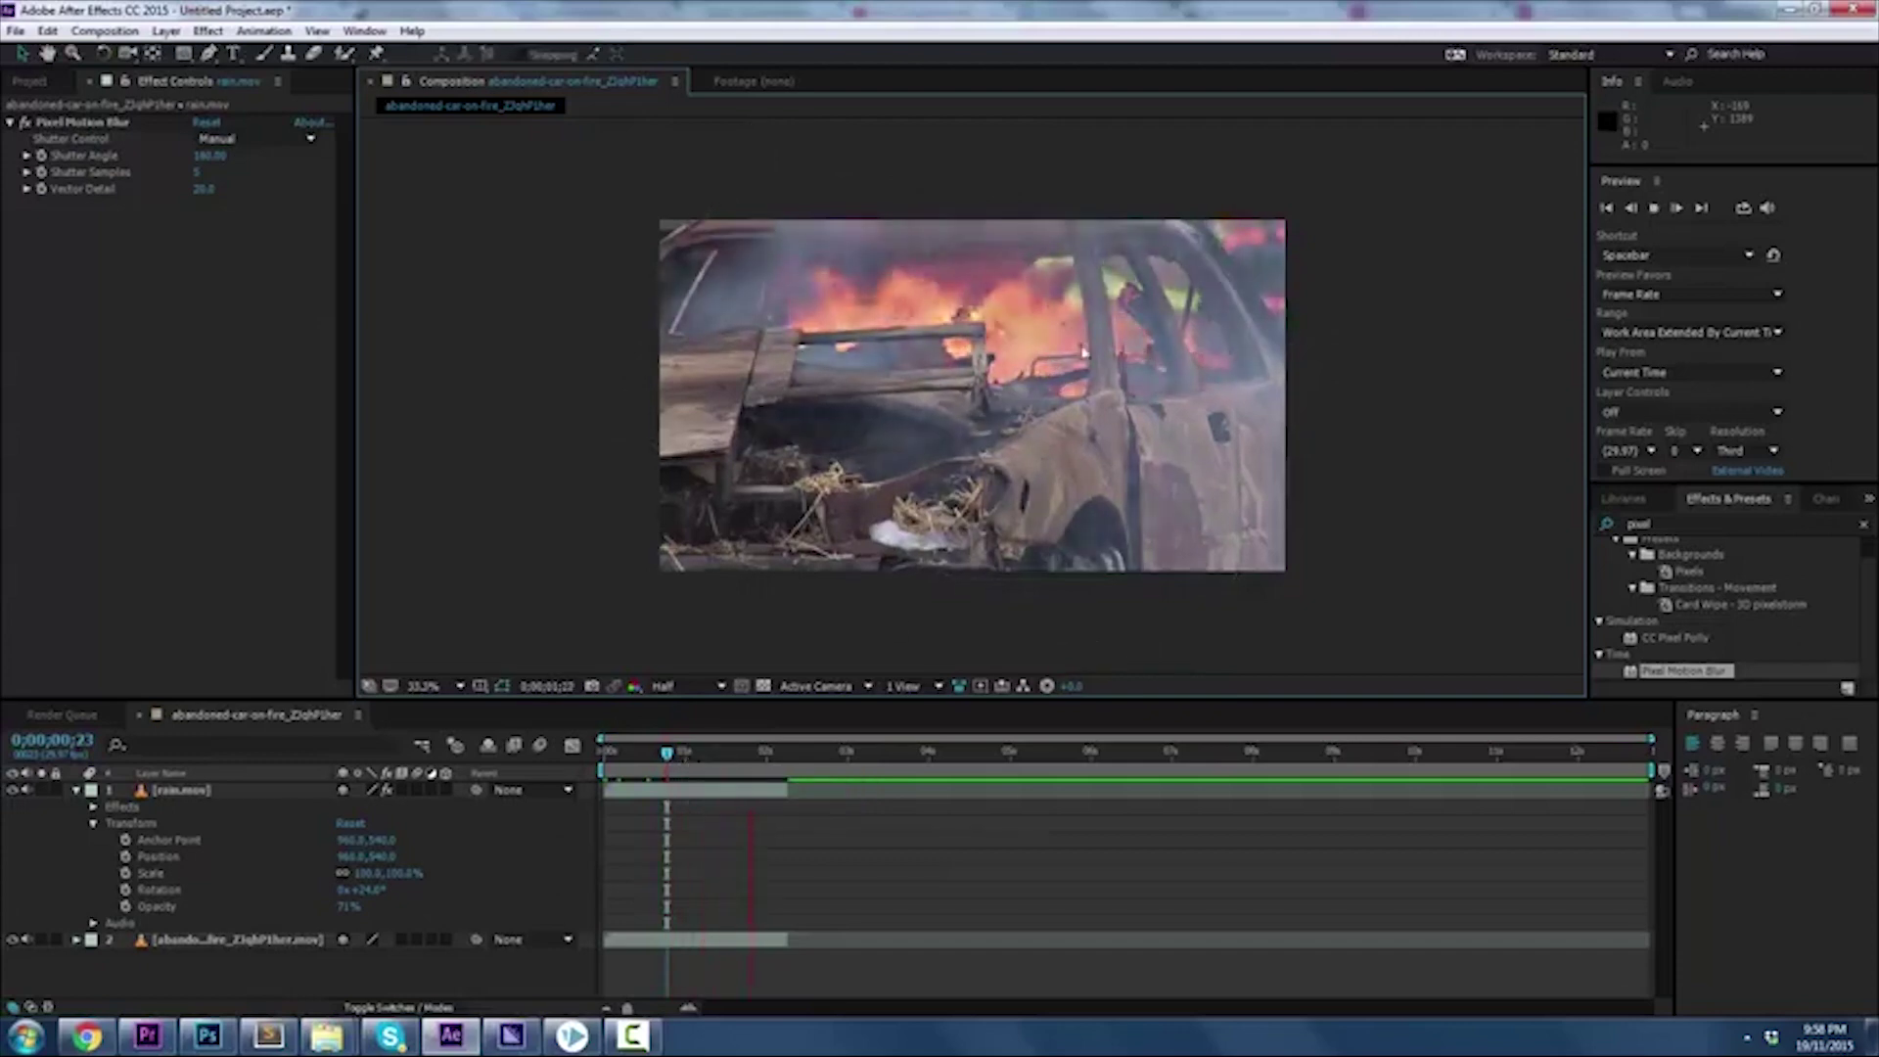
left_click_drag(666, 761, 614, 755)
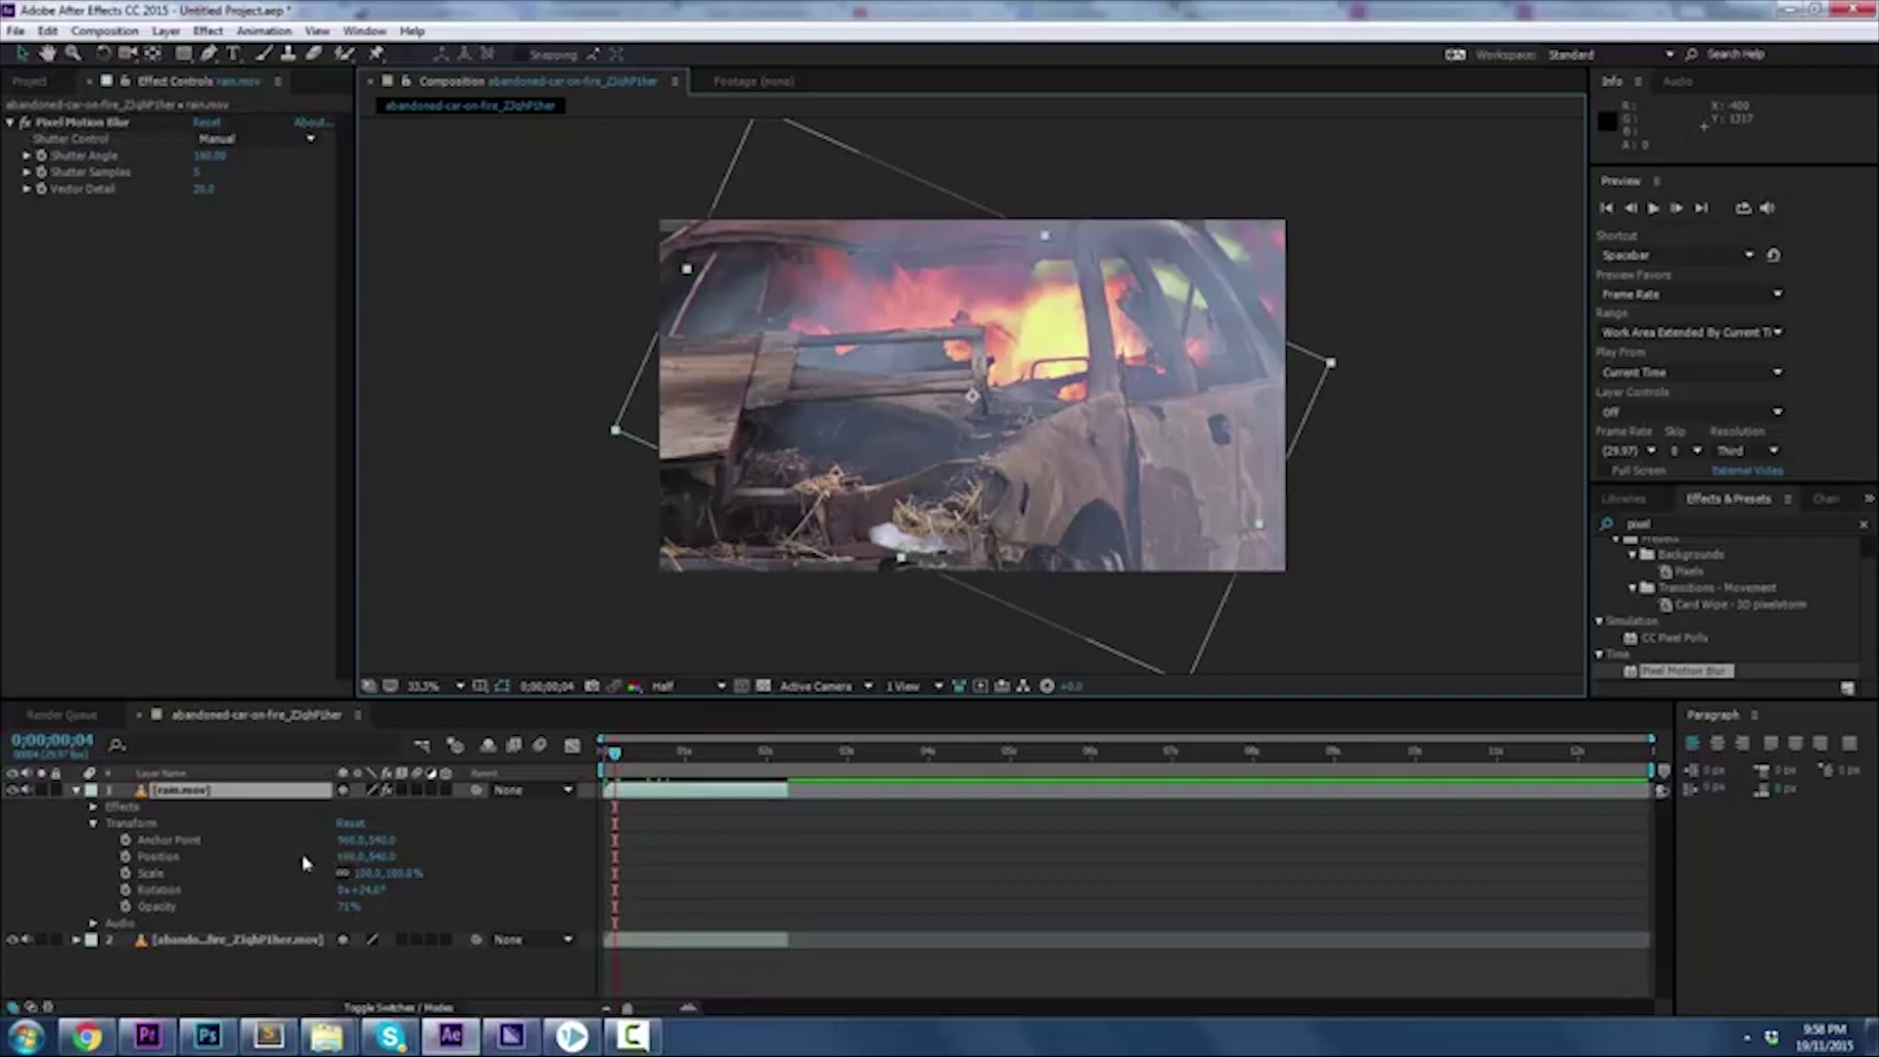
Try scaling the rotated rain.mov layer up to about 195%, preview it, and undo both the scale and rotation changes
left_click_drag(368, 881, 449, 859)
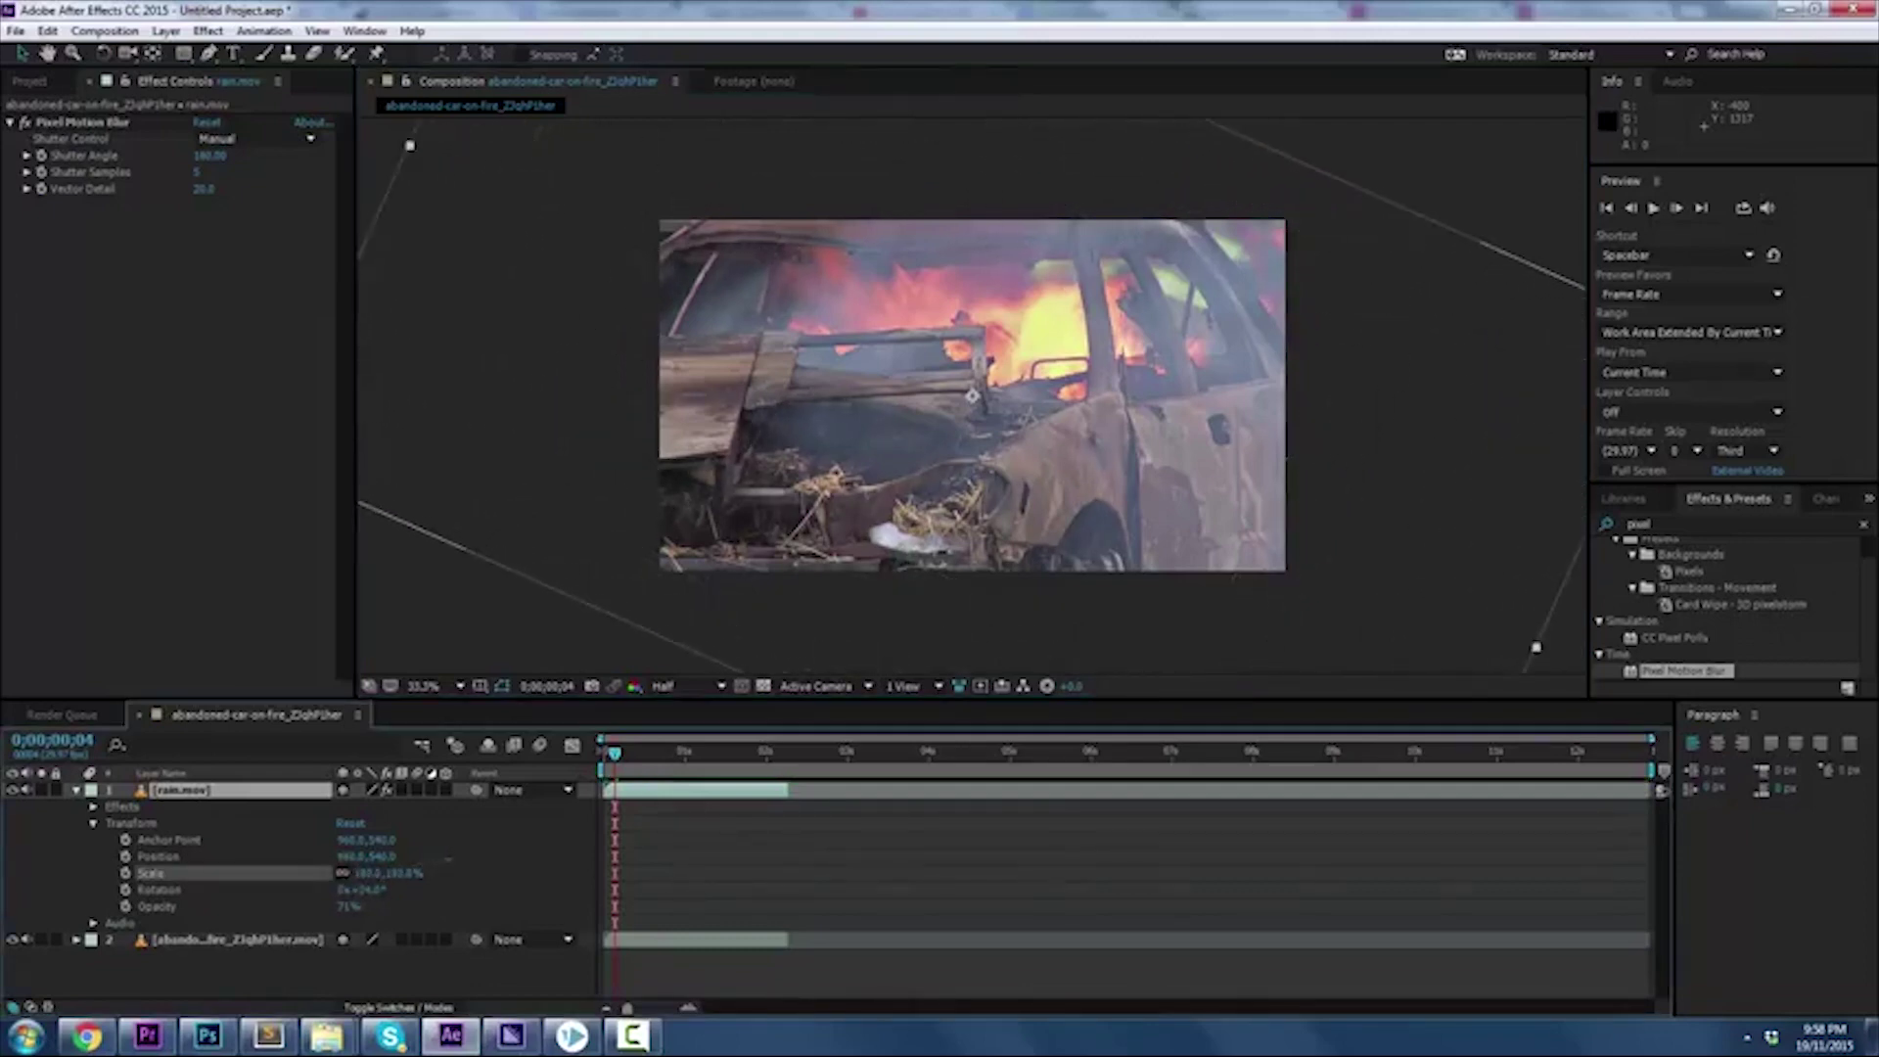
key("space")
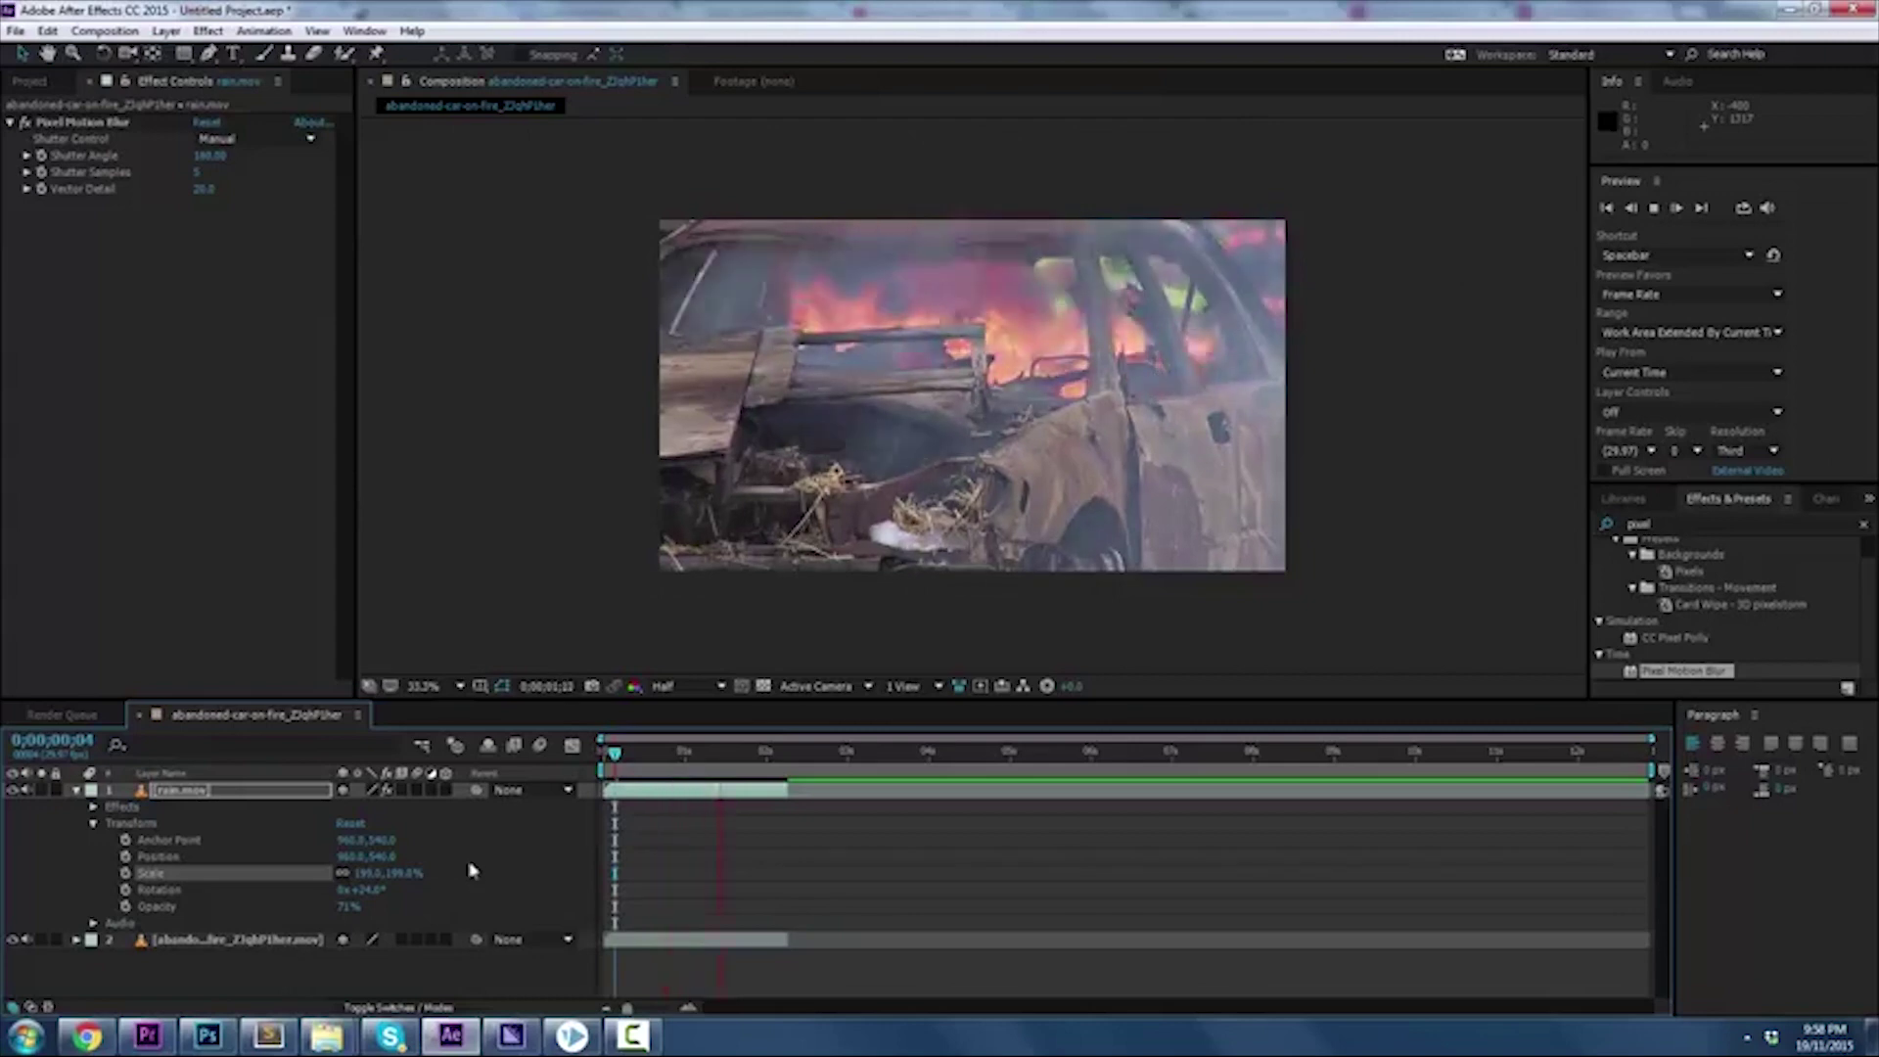
left_click(612, 755)
key("ctrl+z")
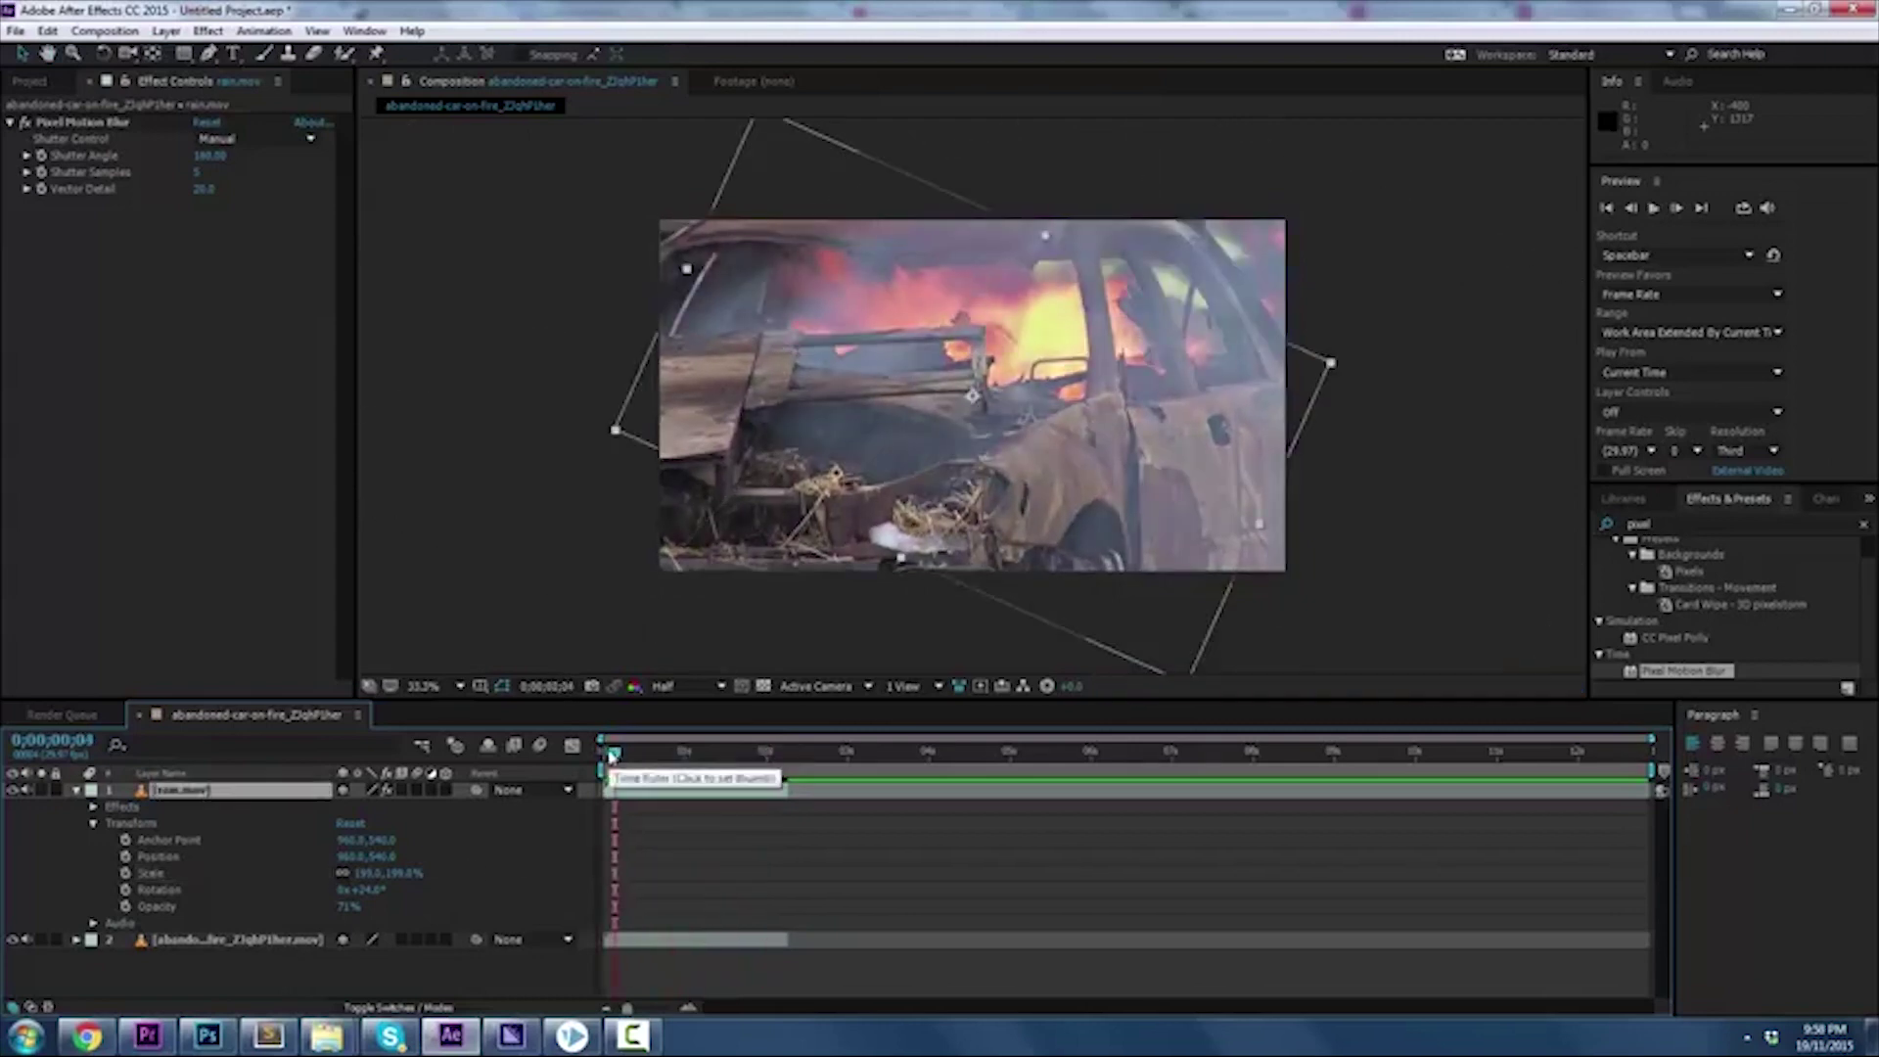
left_click_drag(611, 754, 536, 723)
key("ctrl+z")
key("ctrl+z")
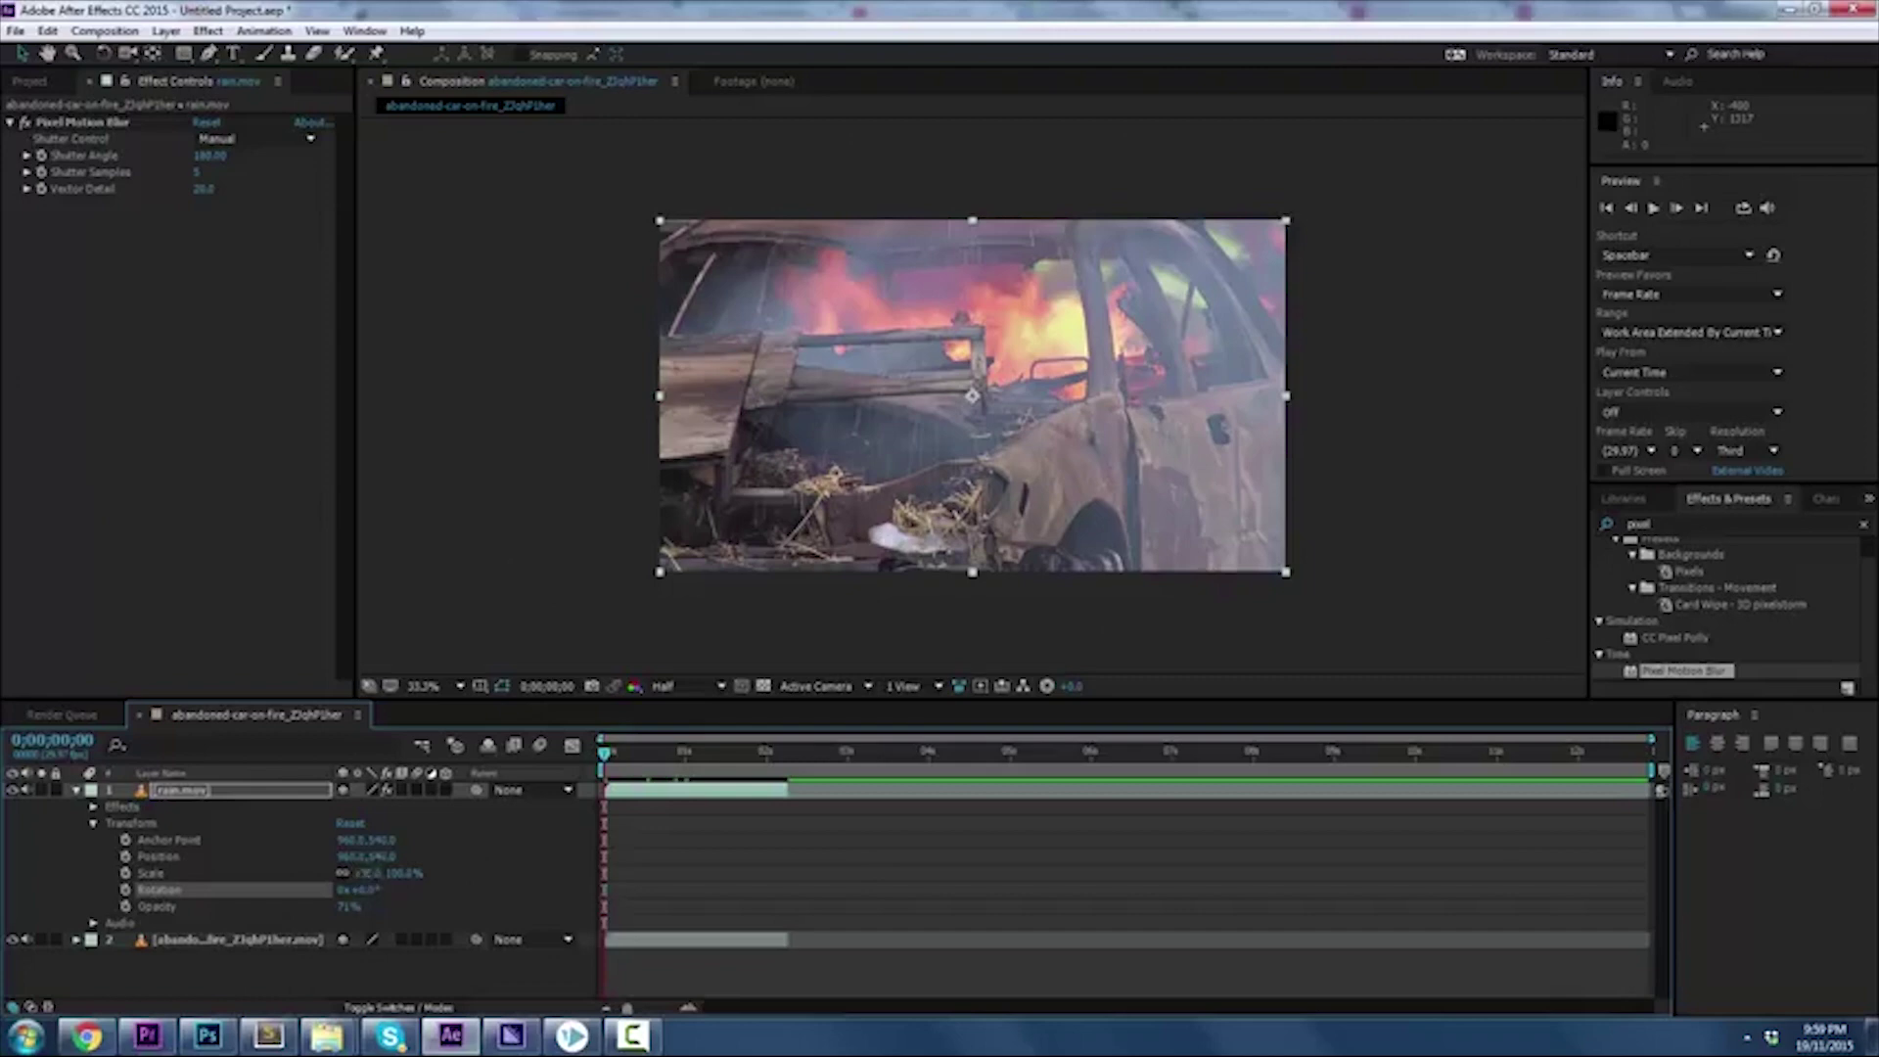
Scale the rain.mov layer to 125% and preview the composition
left_click_drag(373, 873, 398, 891)
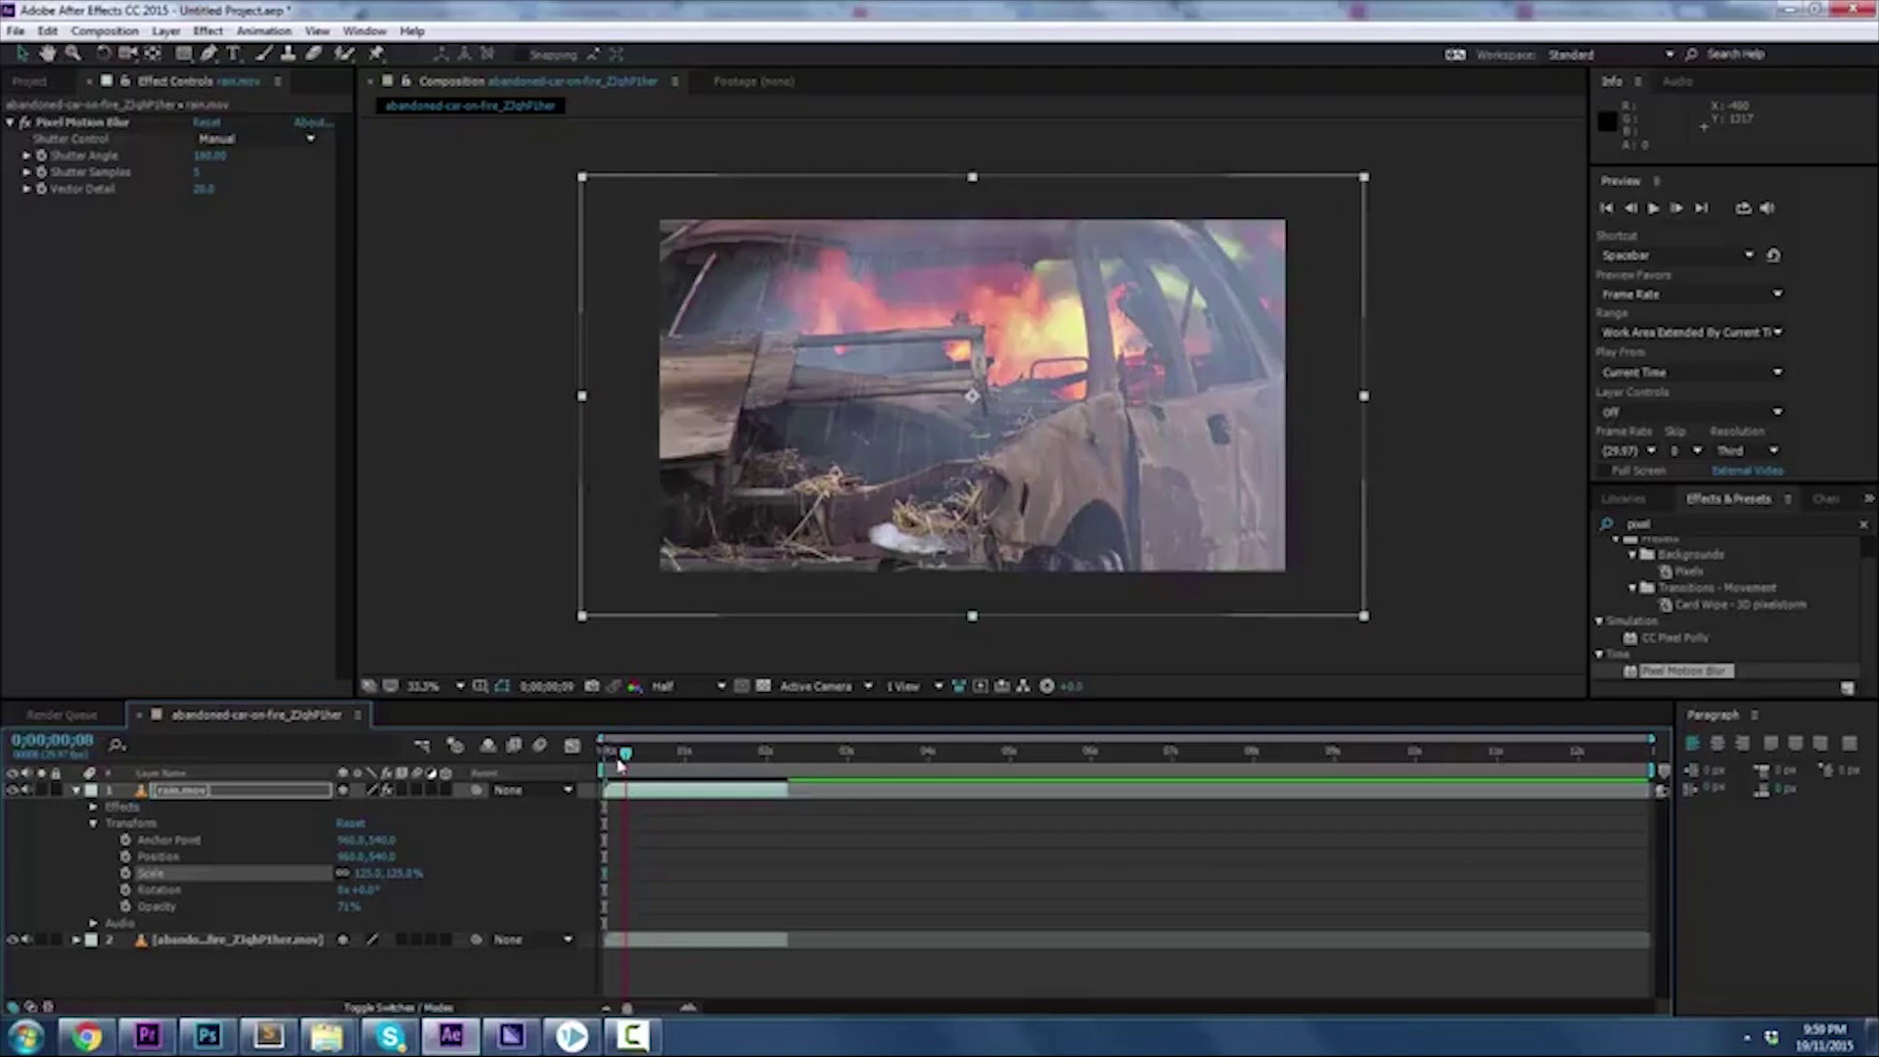
left_click(404, 358)
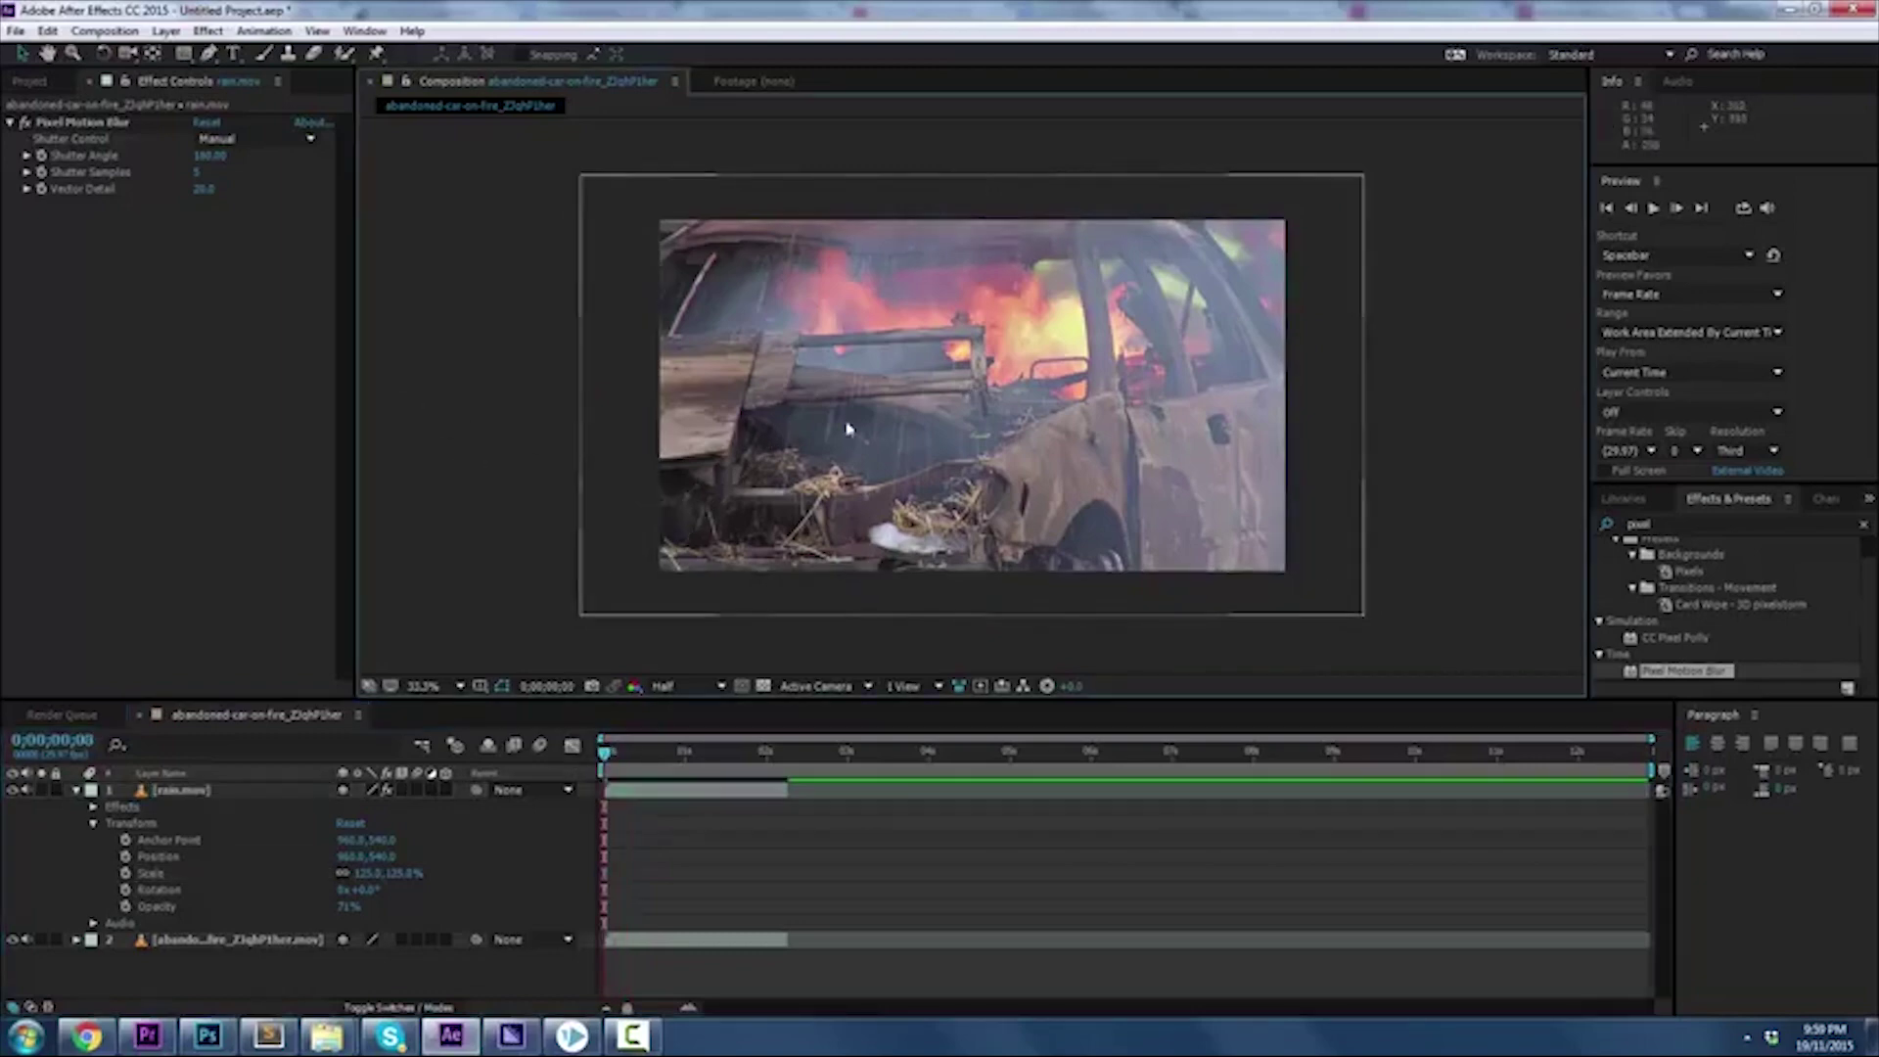
key("space")
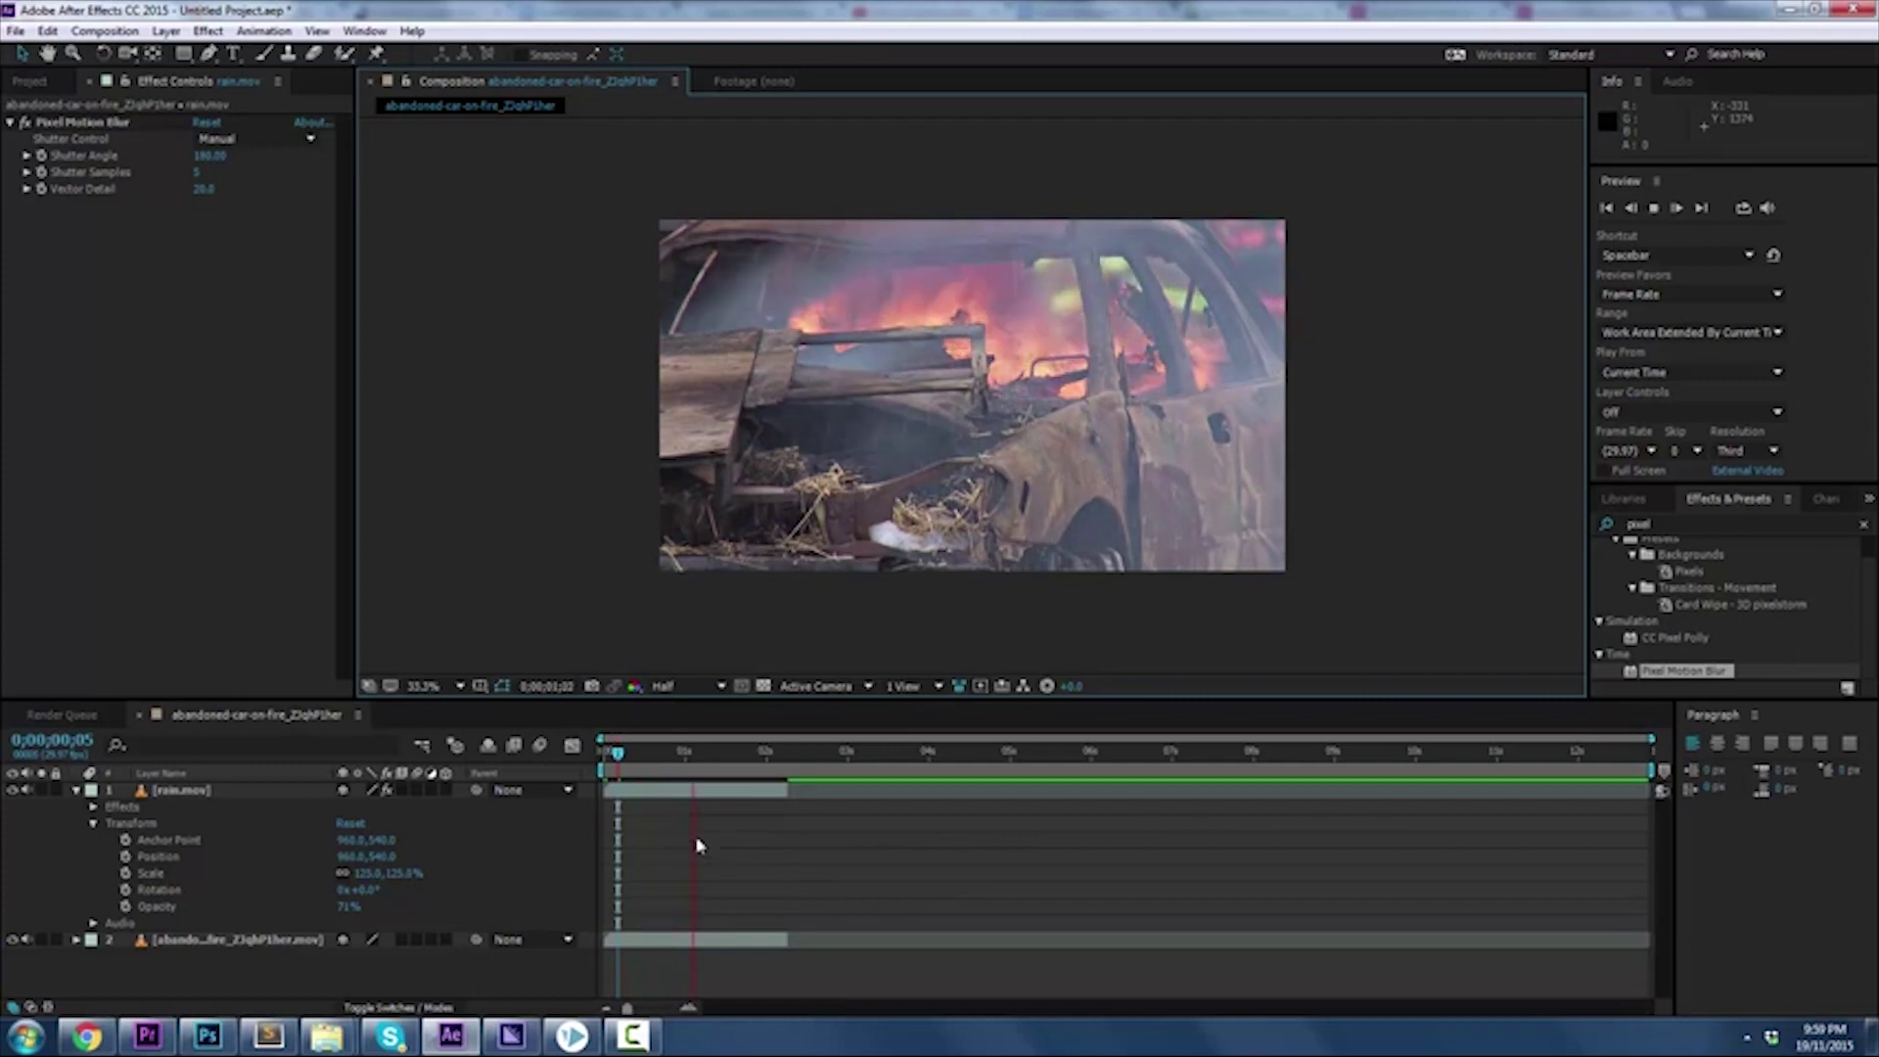
key("space")
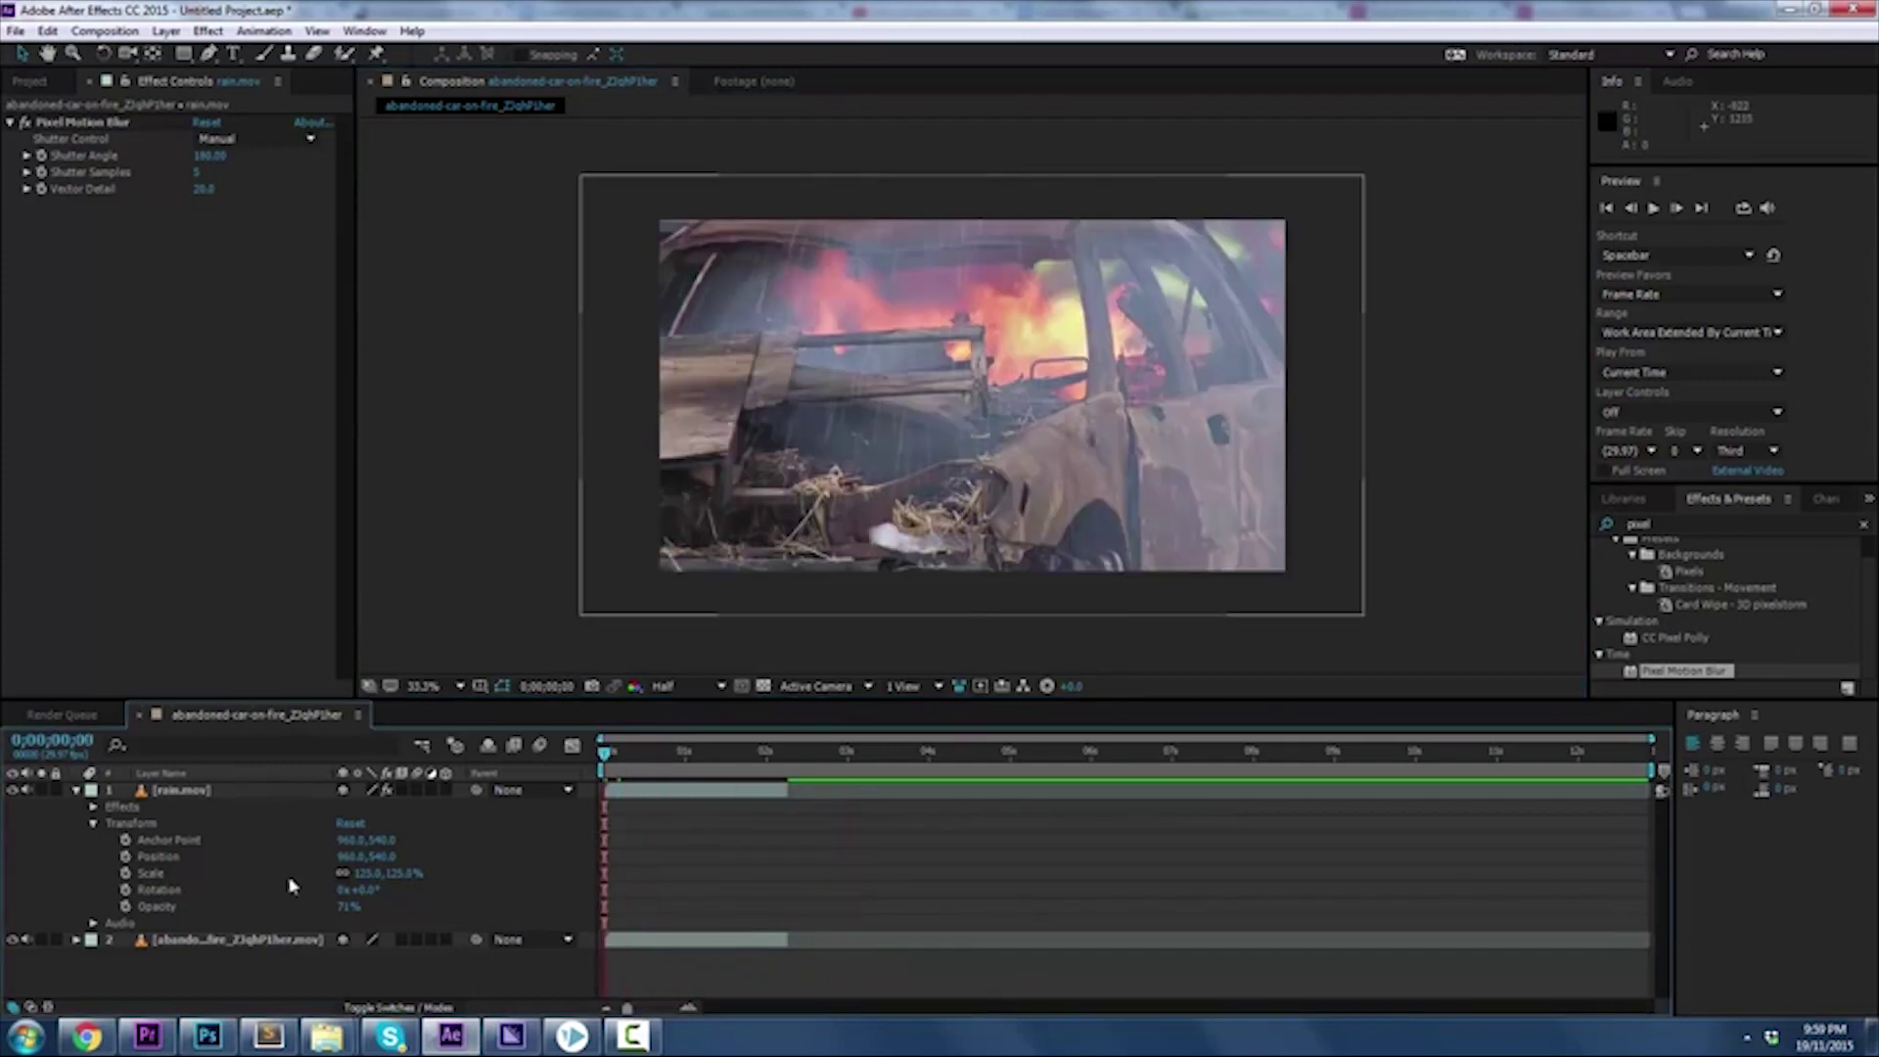
Set the rain.mov layer's scale to 116% and deselect the layer
left_click_drag(373, 877, 363, 876)
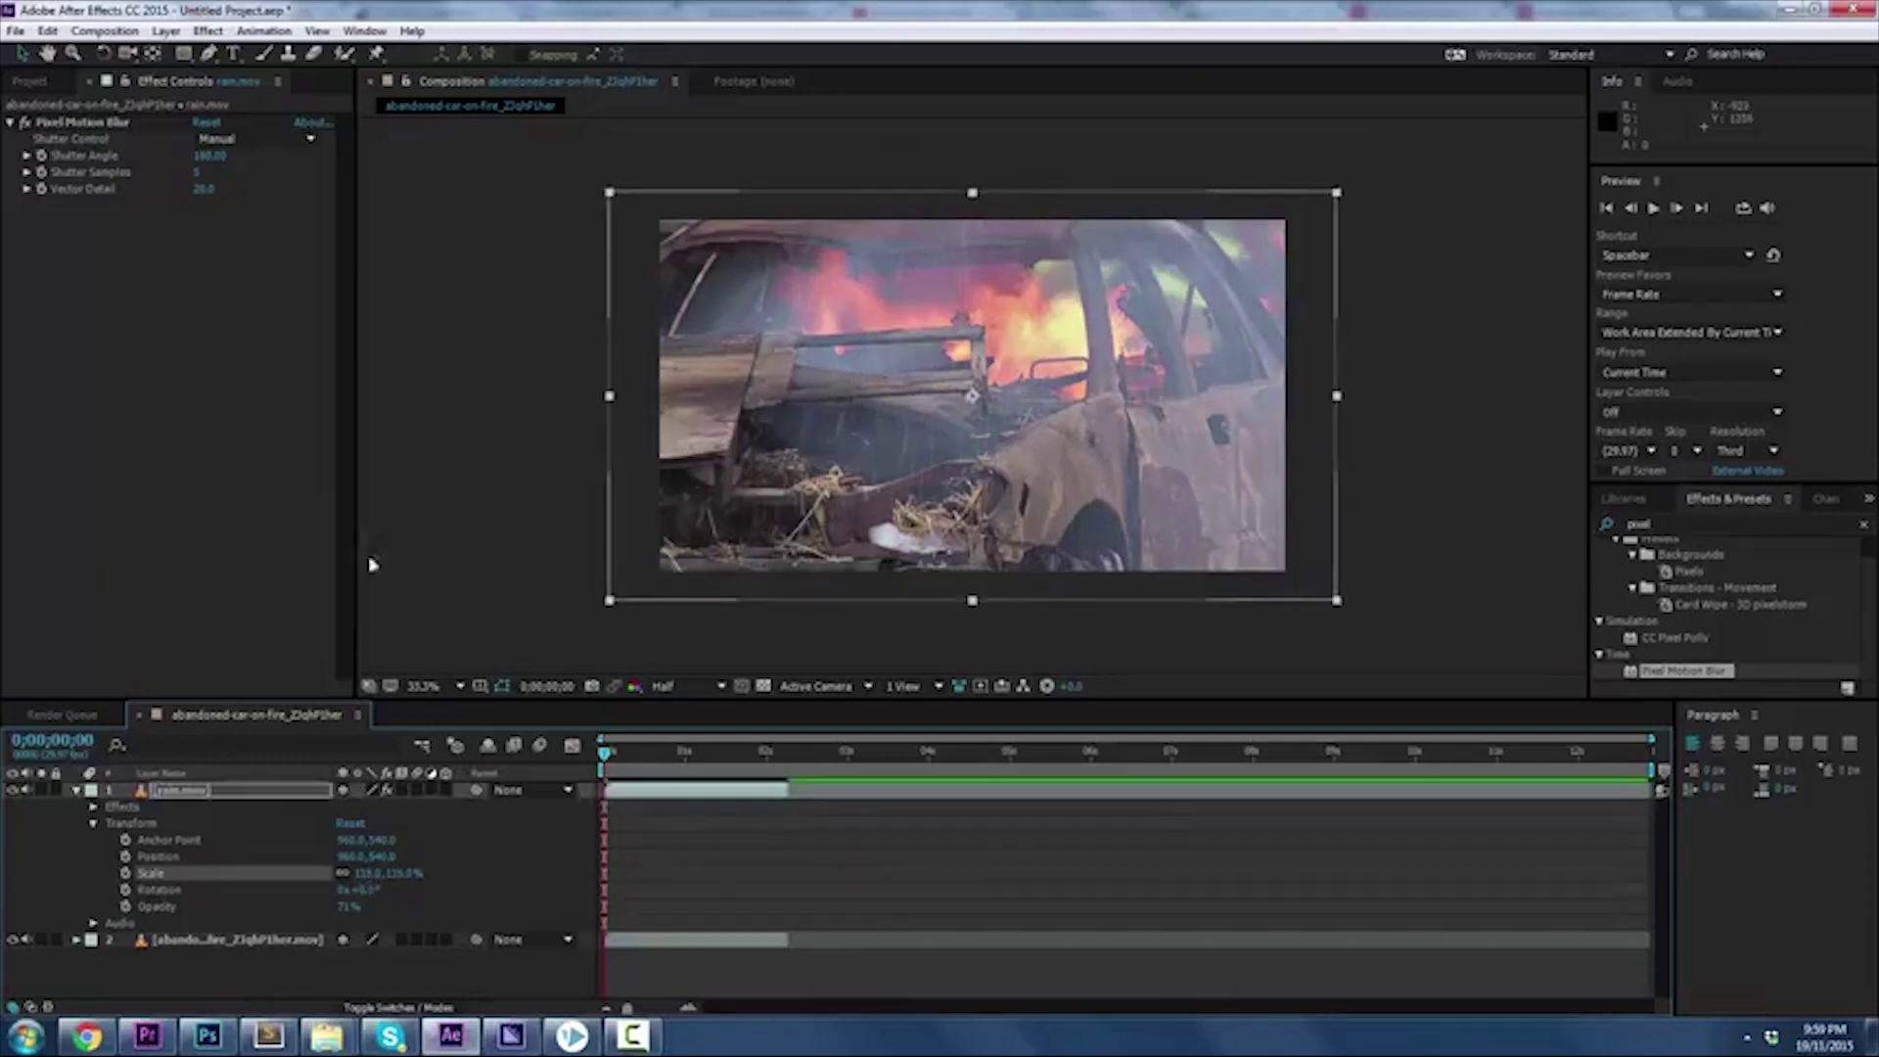
left_click(460, 511)
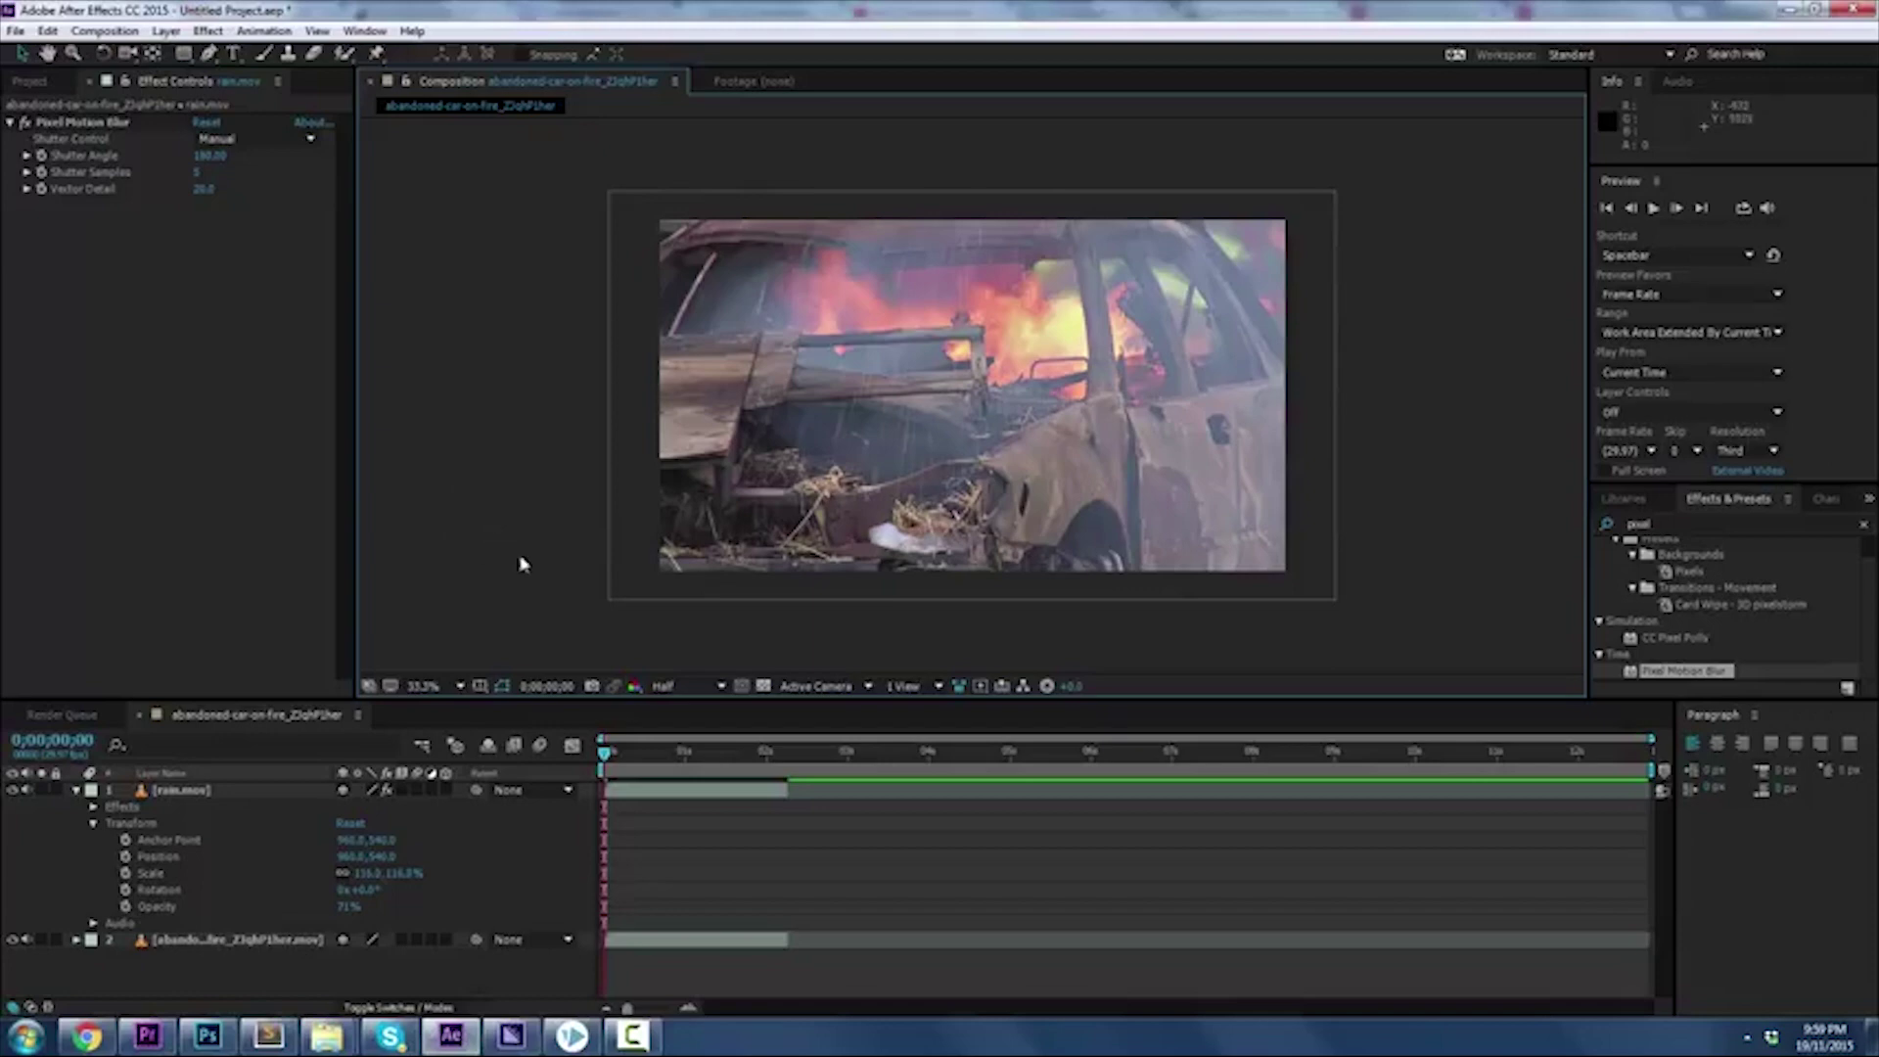
left_click(632, 1035)
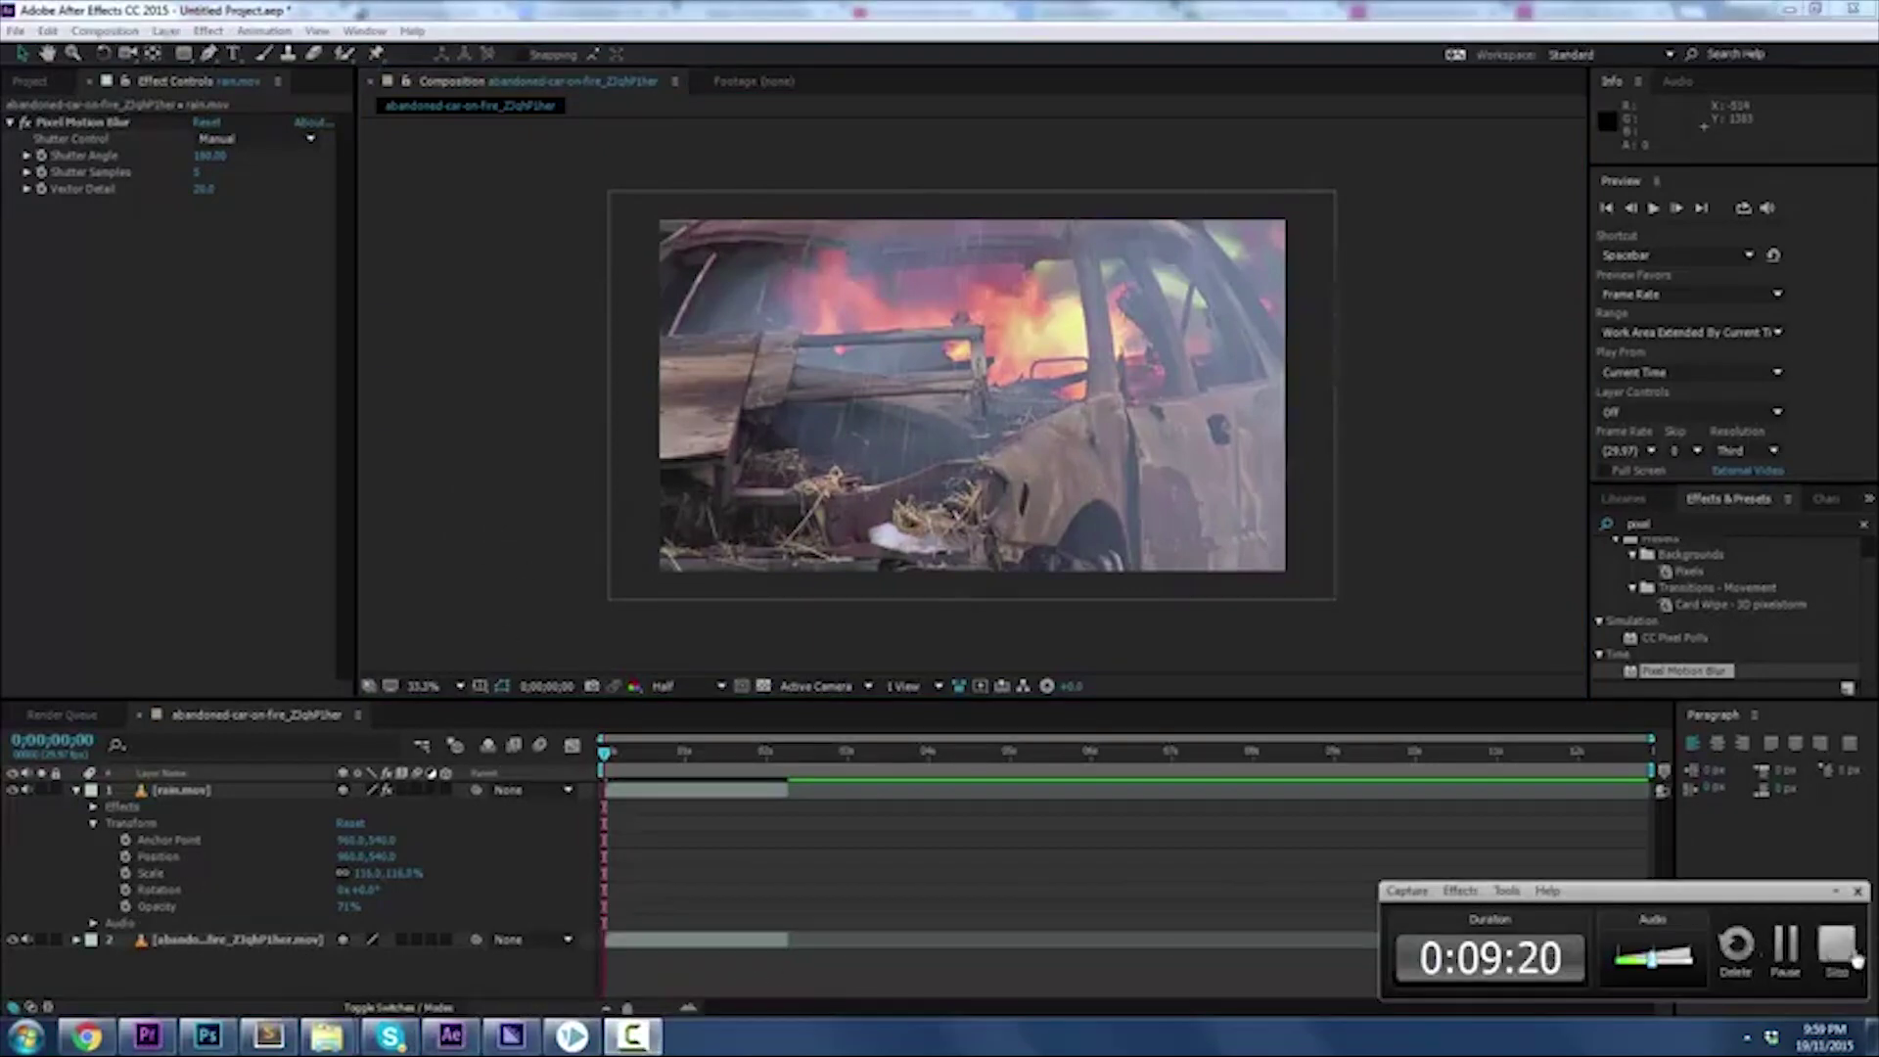